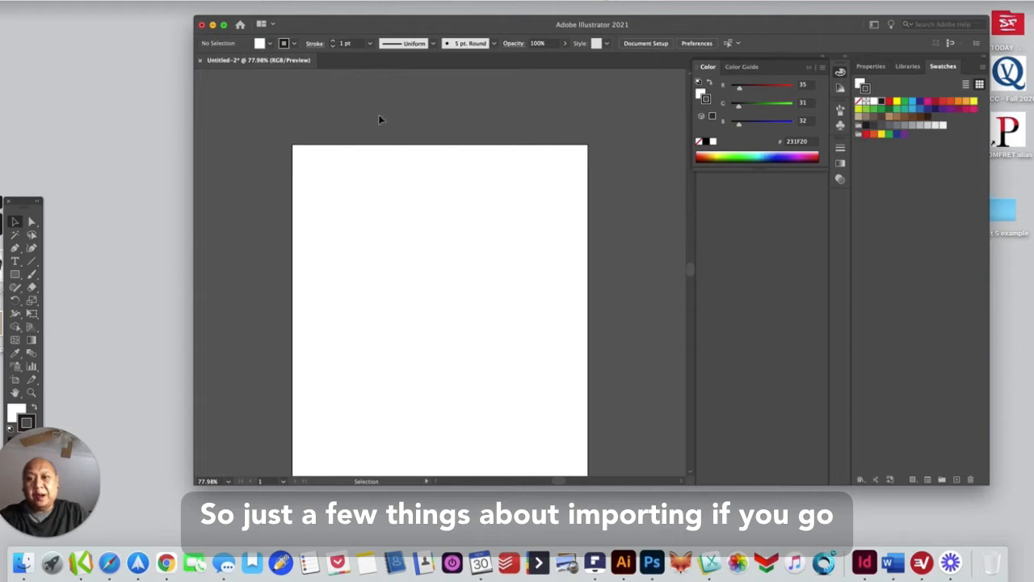
Place the linked apple image eac9960a545ec495d88ce0554b9dd51a.png from the Desktop folder onto the artboard, scaled to fit within the page
drag(396, 33, 364, 24)
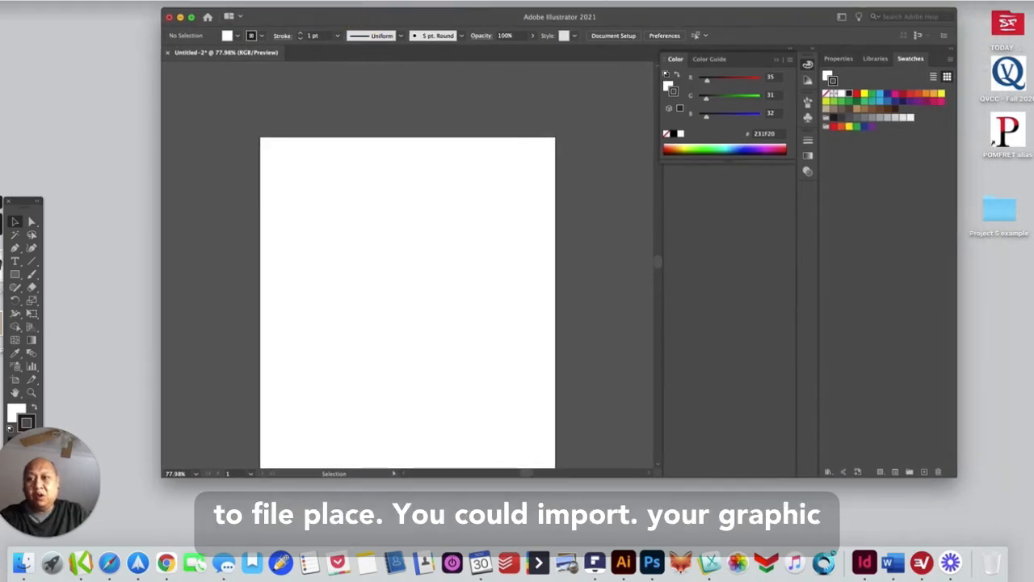
click(66, 0)
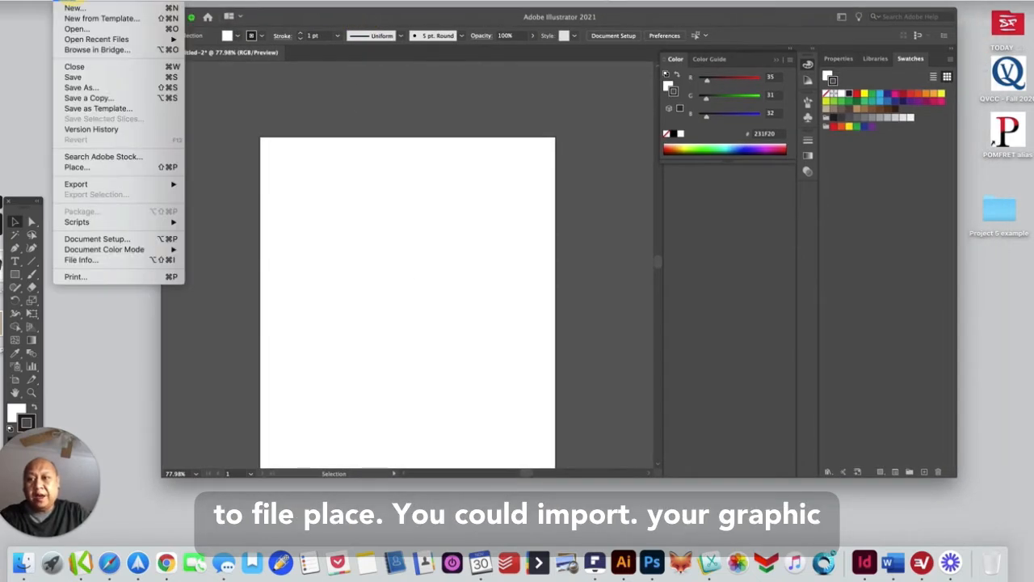
click(83, 167)
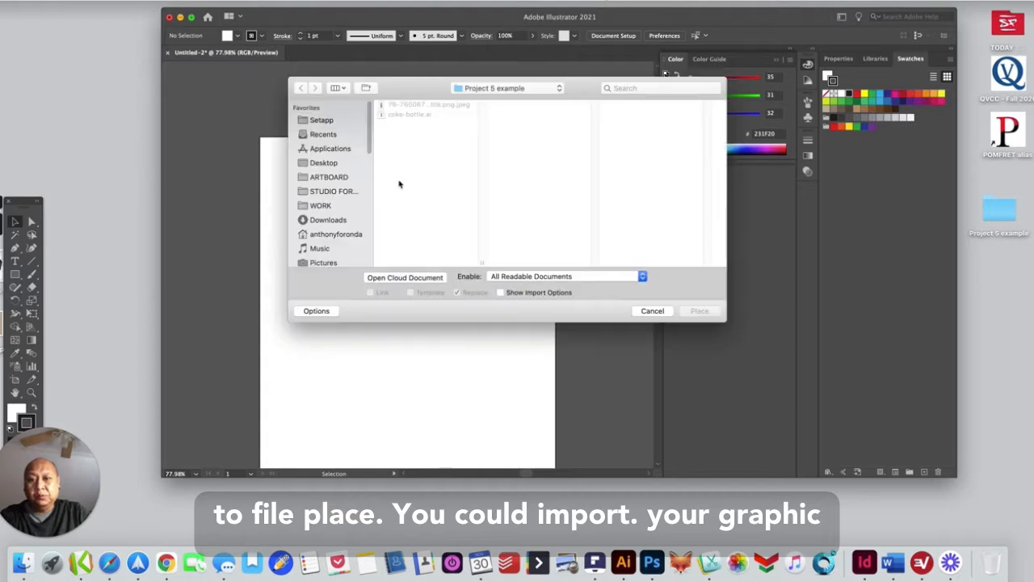
click(334, 165)
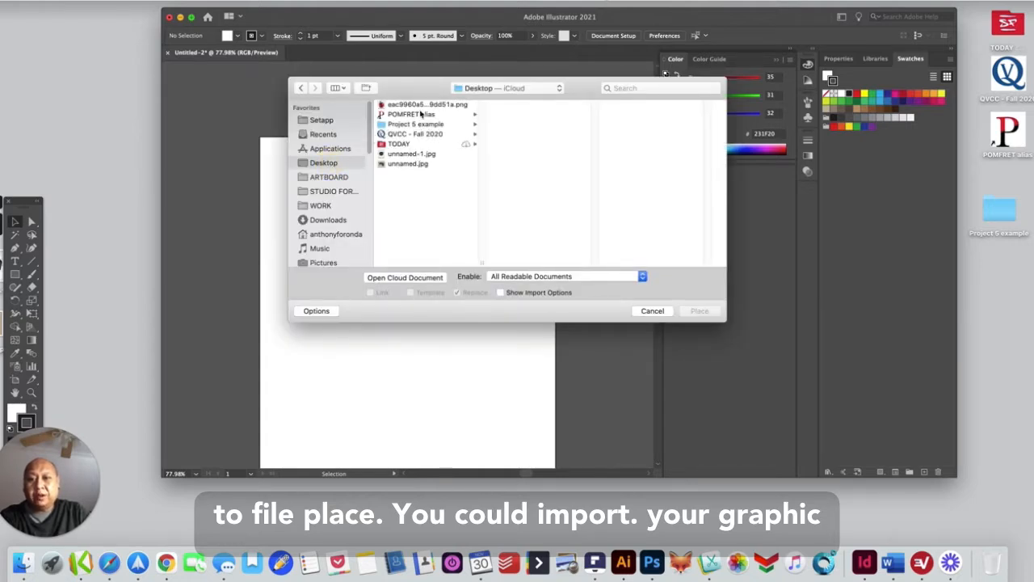
click(419, 106)
click(700, 312)
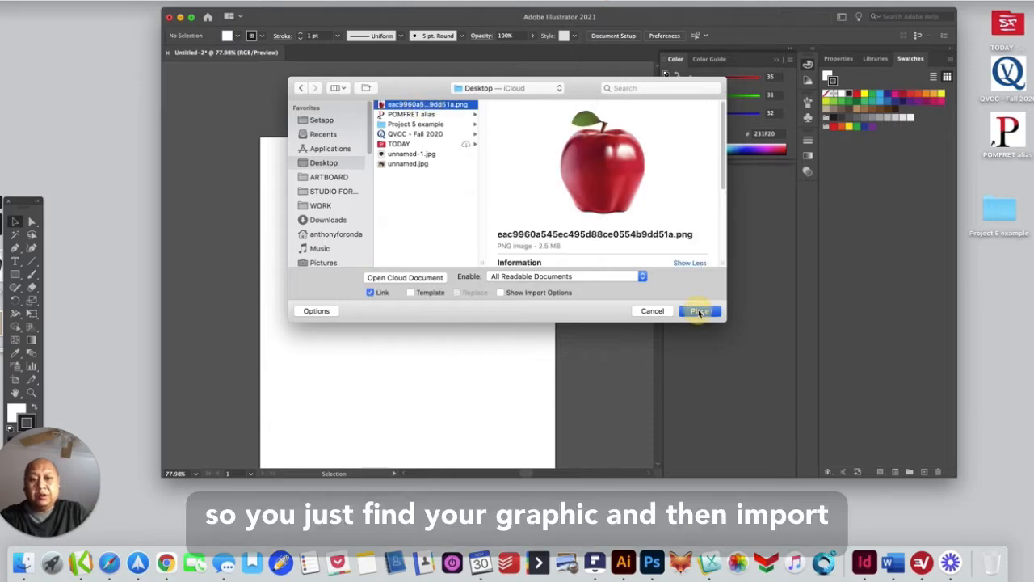
drag(316, 201, 585, 432)
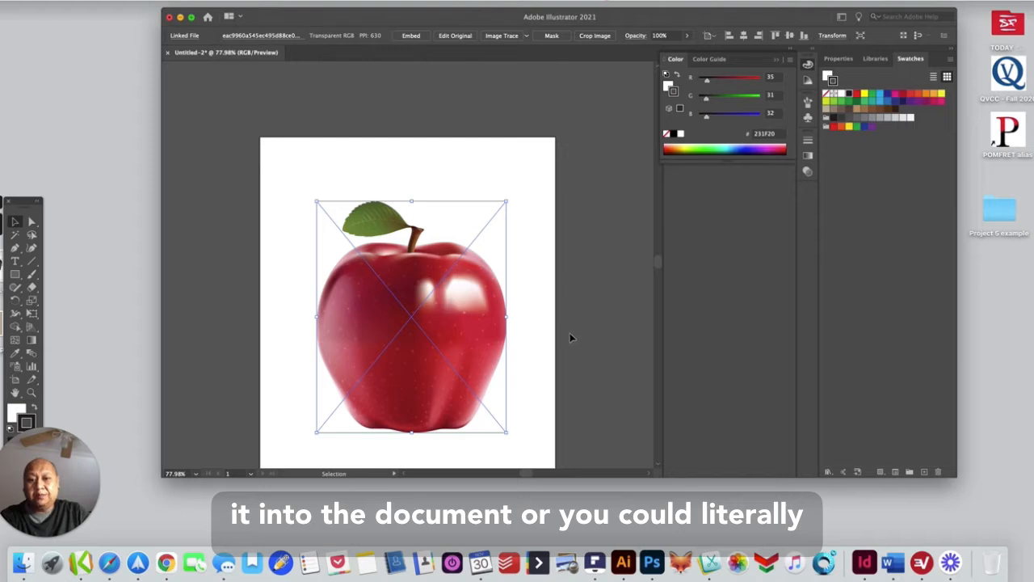
Delete the placed apple image from the artboard
click(534, 328)
click(470, 345)
key(Delete)
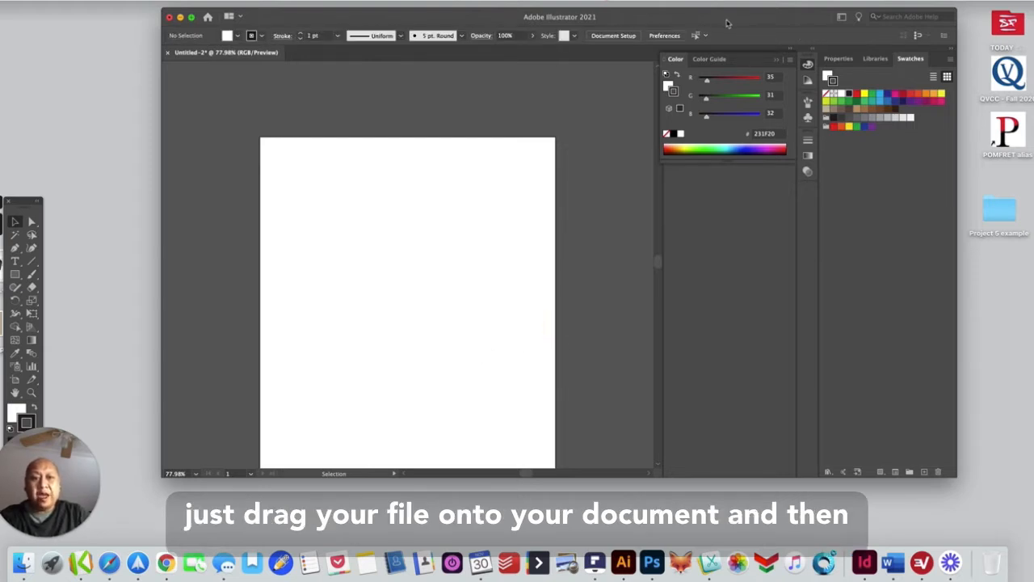
Import the apple PNG straight from the desktop into the document, shifting the application window to expose the file
drag(726, 18, 596, 16)
drag(857, 240, 310, 300)
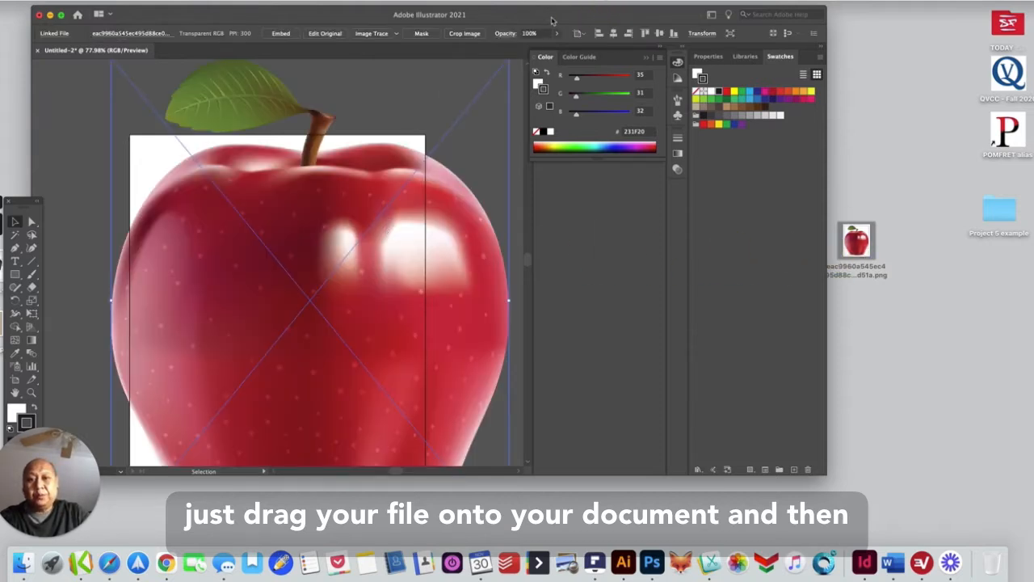
drag(552, 21, 714, 16)
Scale the imported apple down proportionally to slightly under half the artboard's width and position it near the artboard's centre
scroll(589, 224, down, 5)
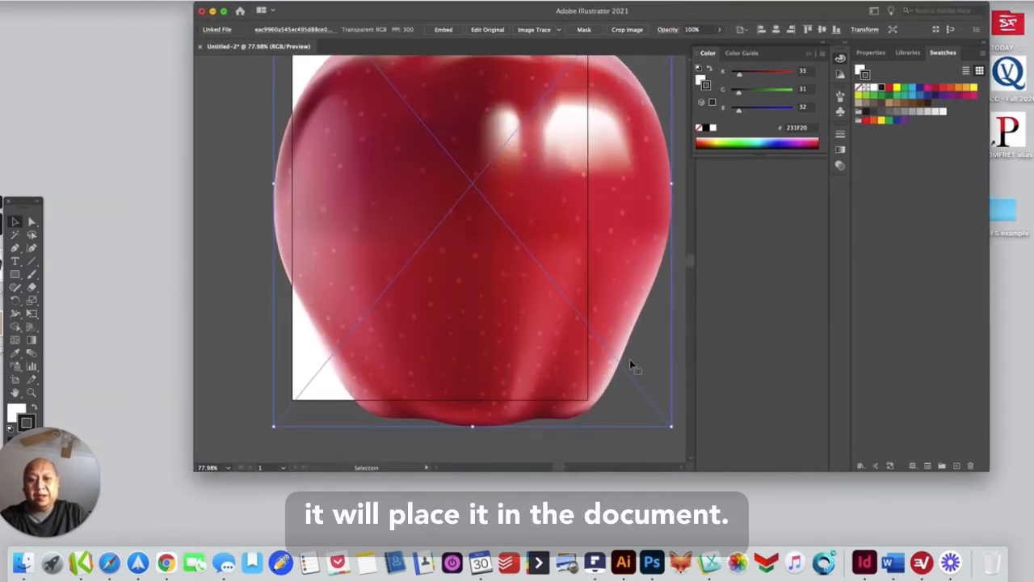
drag(674, 429, 429, 212)
drag(405, 150, 476, 295)
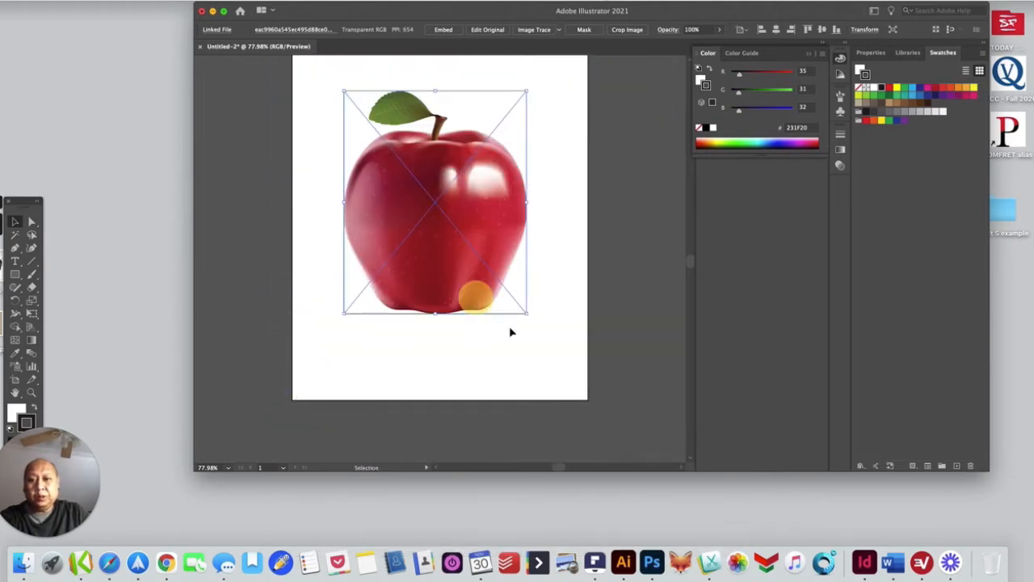
drag(529, 315, 501, 292)
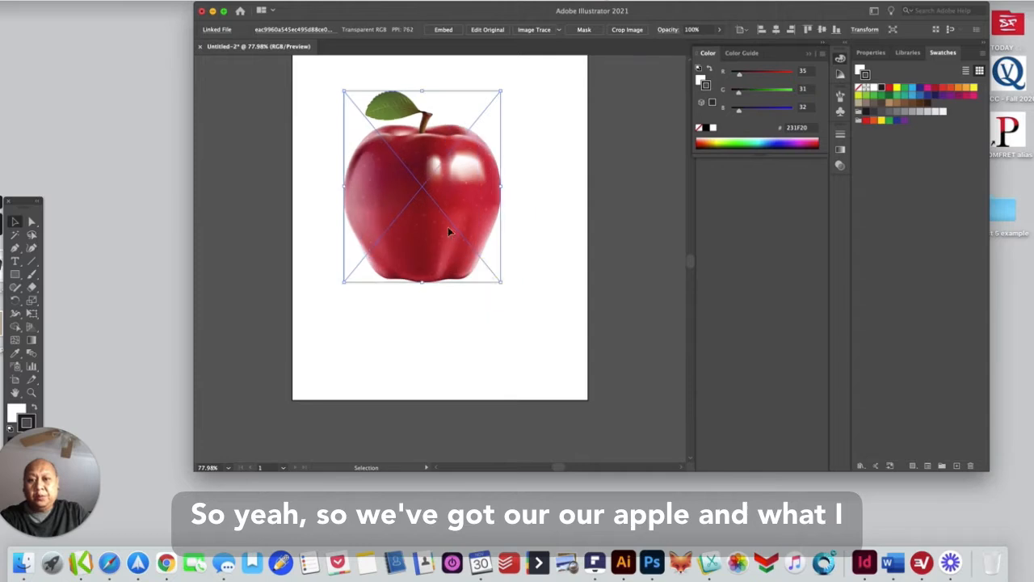
drag(447, 229, 458, 255)
drag(512, 308, 490, 283)
drag(433, 244, 450, 259)
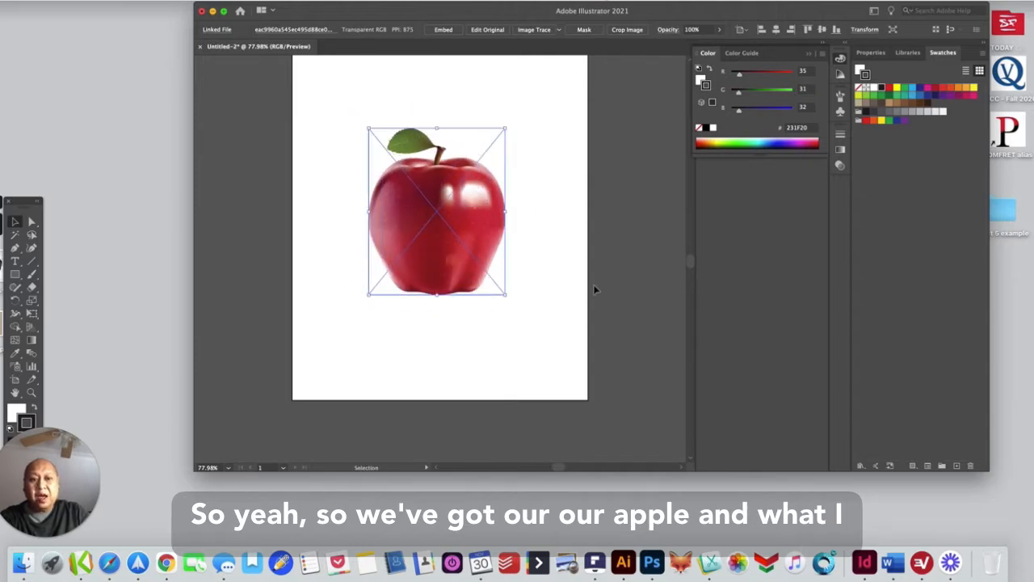
Display the document's layers and add a new layer above the apple's layer
drag(675, 17, 665, 25)
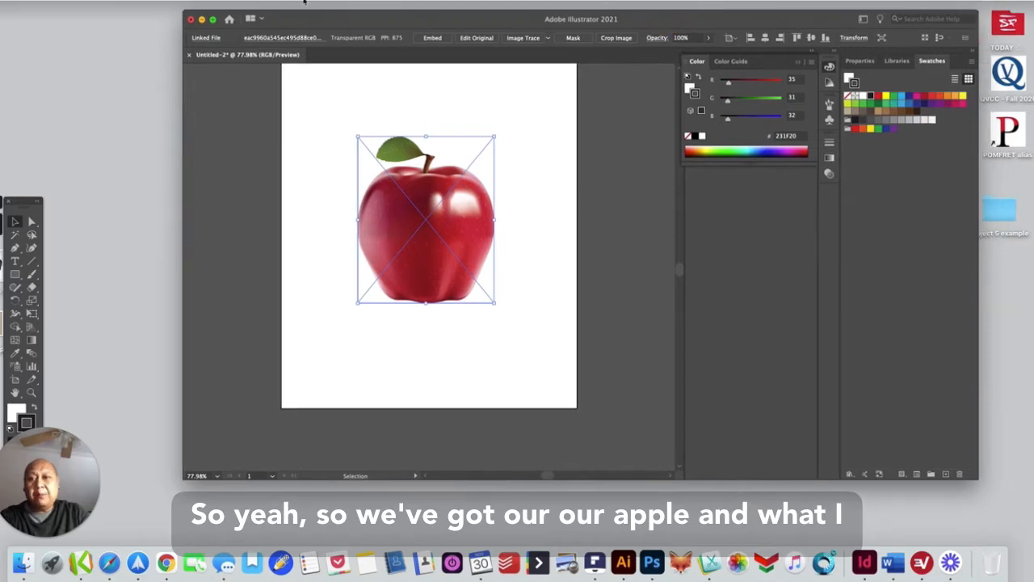
click(276, 2)
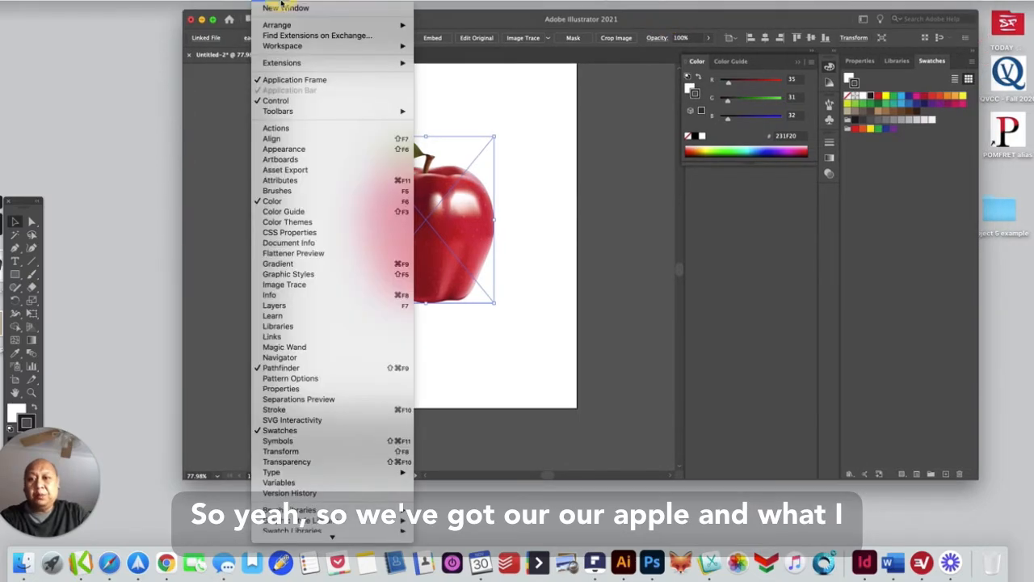
click(315, 306)
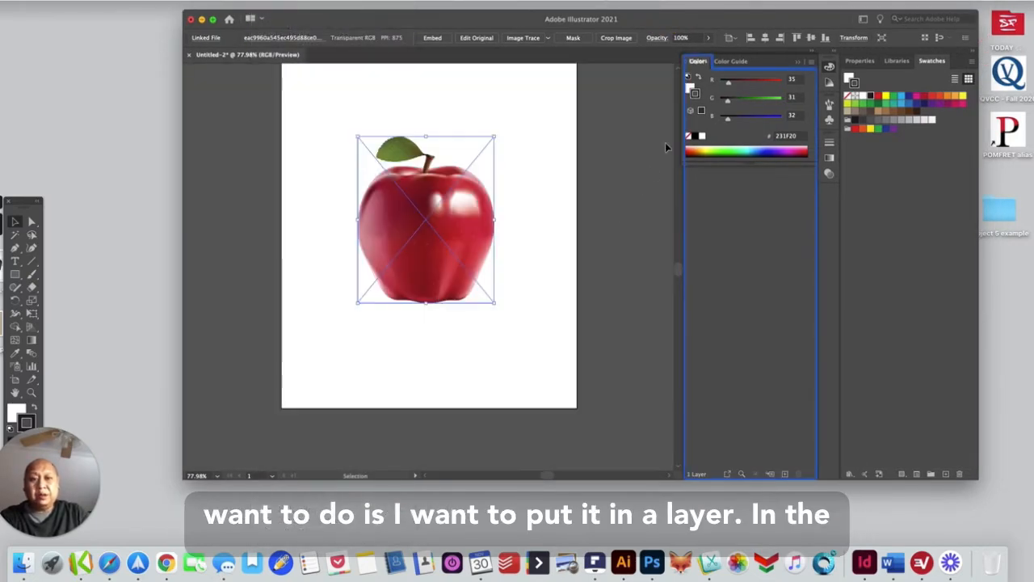
click(800, 61)
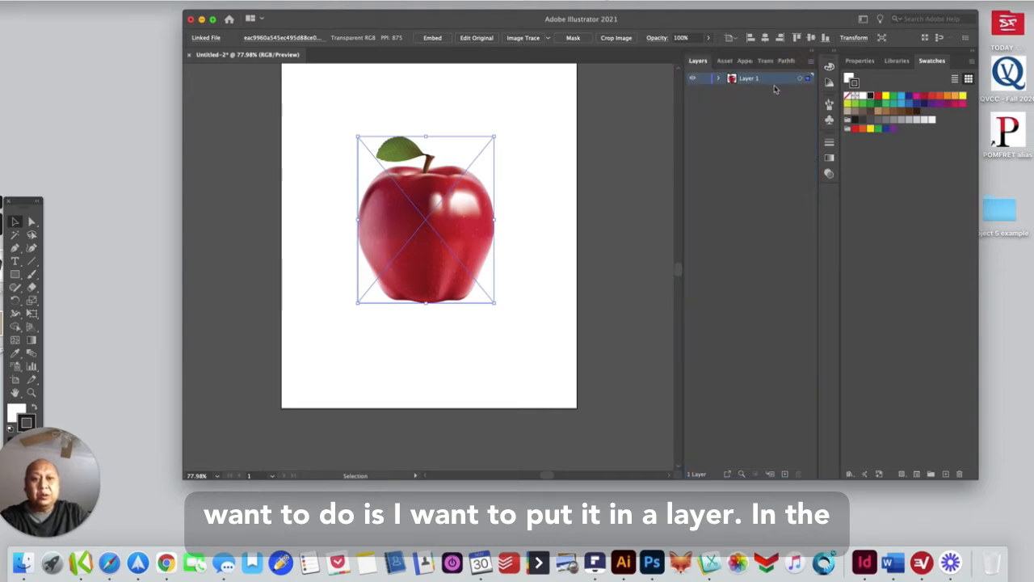
click(775, 81)
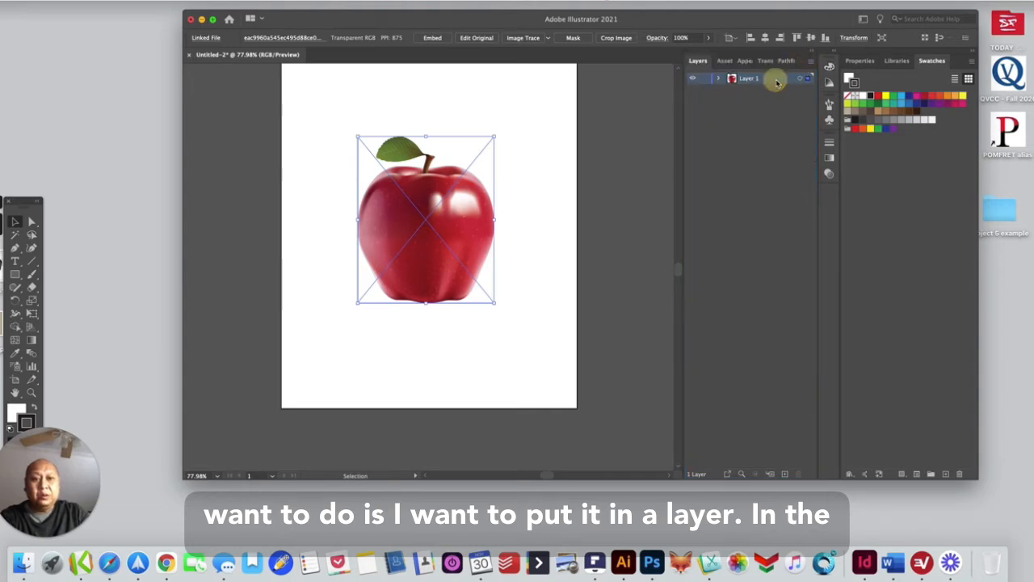
click(784, 475)
mouse_move(778, 82)
mouse_down()
mouse_move(777, 99)
mouse_move(778, 80)
mouse_up()
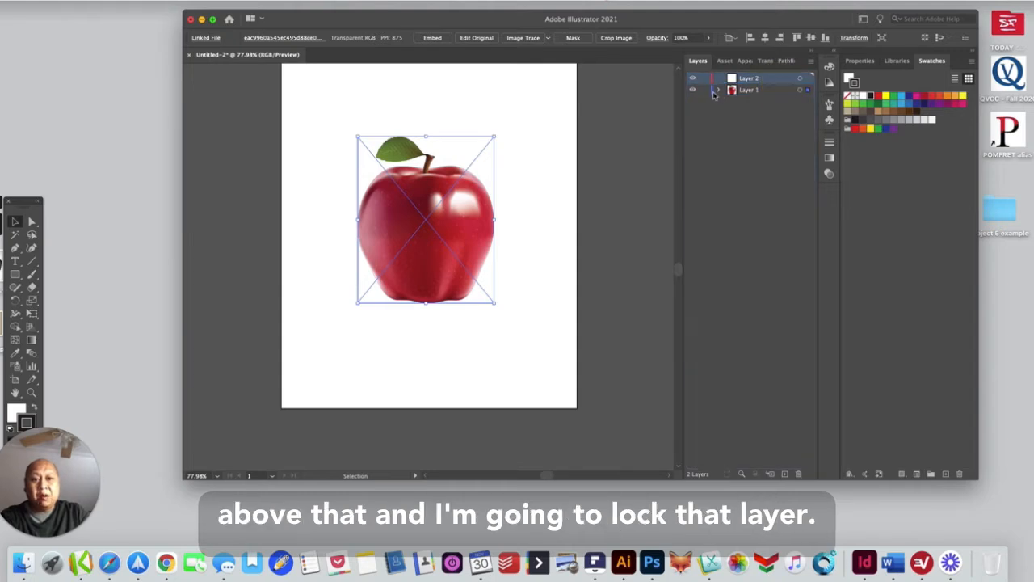
click(706, 90)
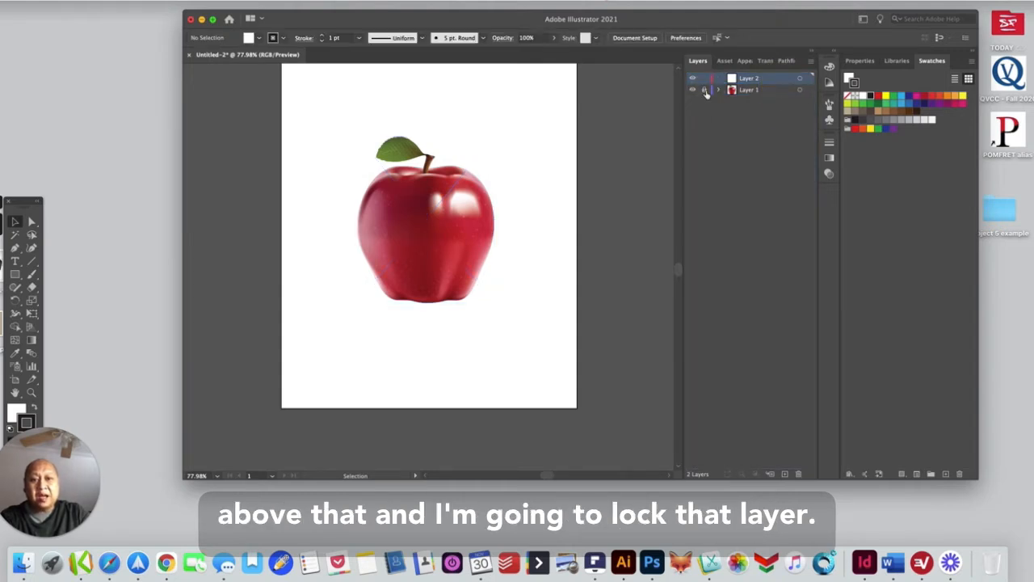
click(705, 91)
click(704, 91)
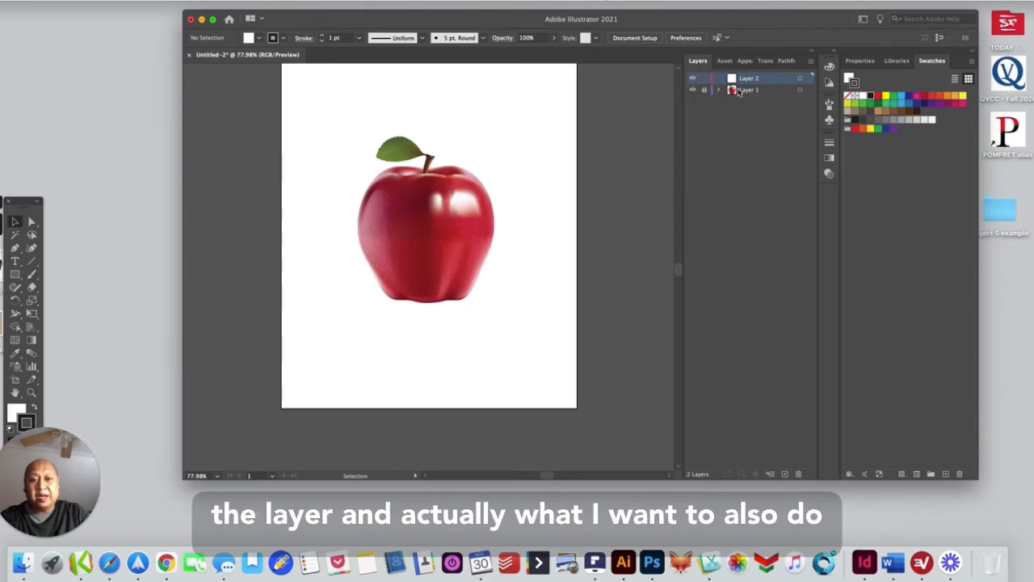
double_click(742, 90)
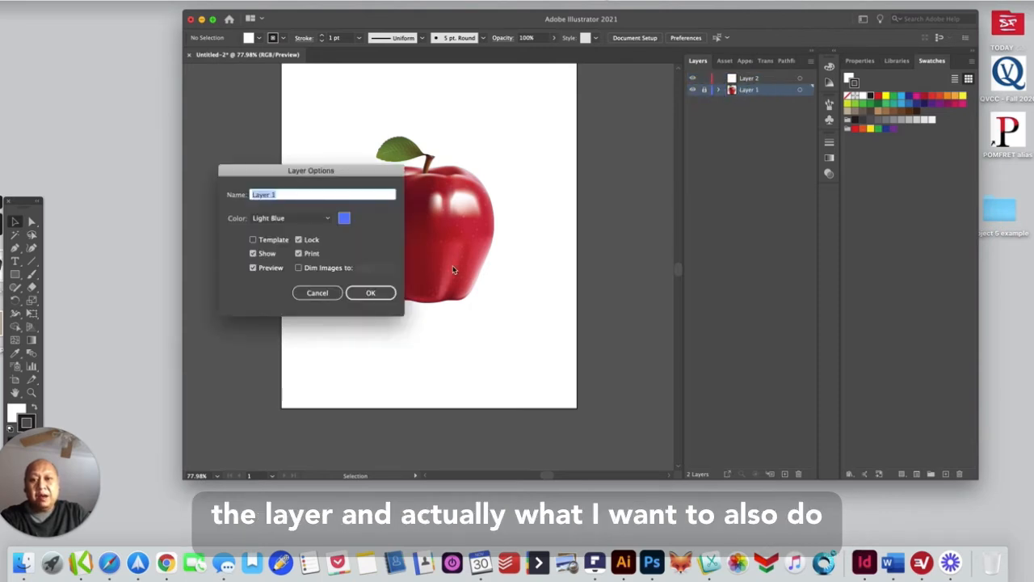
click(327, 293)
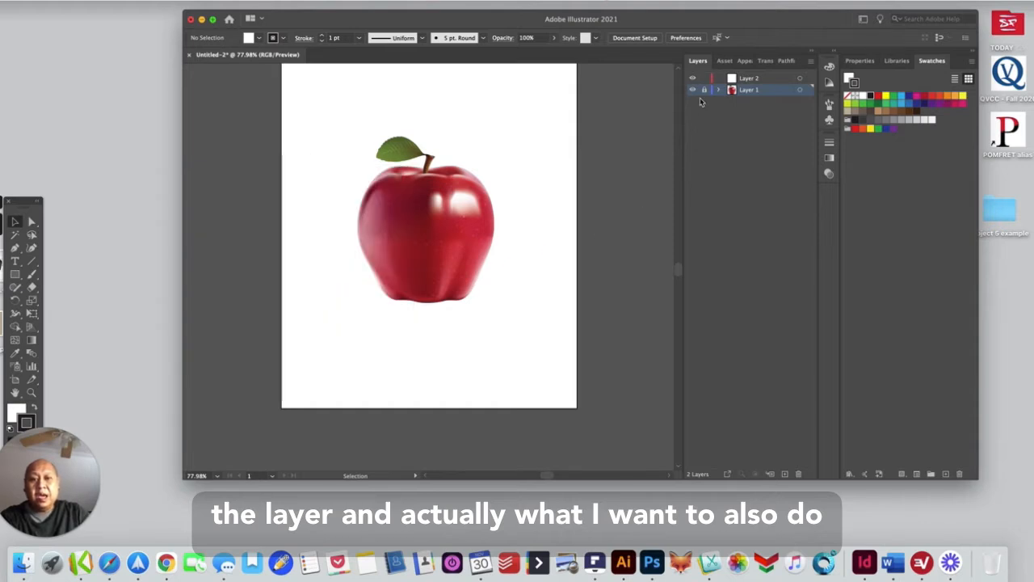
click(705, 89)
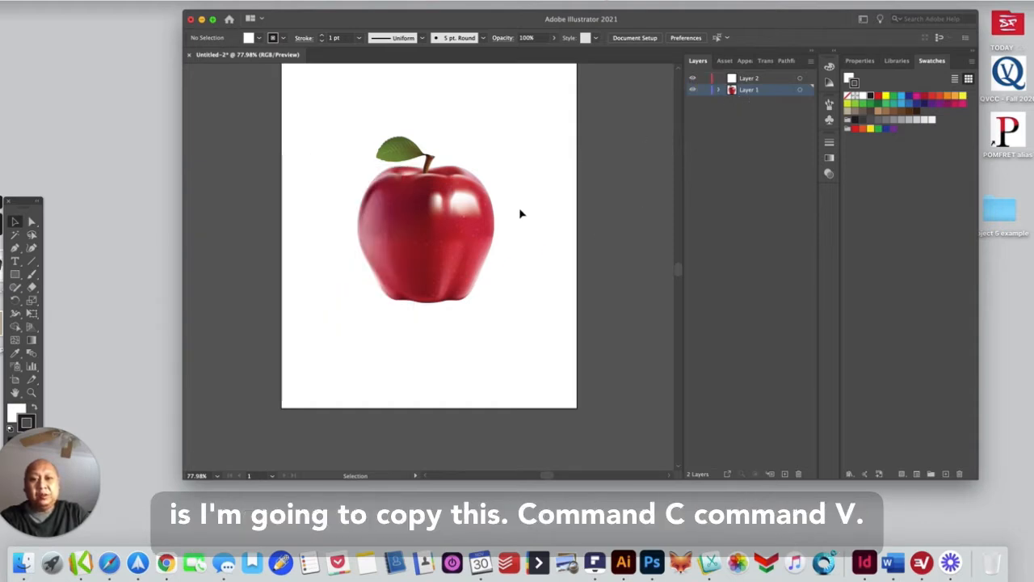
Duplicate the apple image and move the copy off the artboard, just beyond its right edge
click(454, 266)
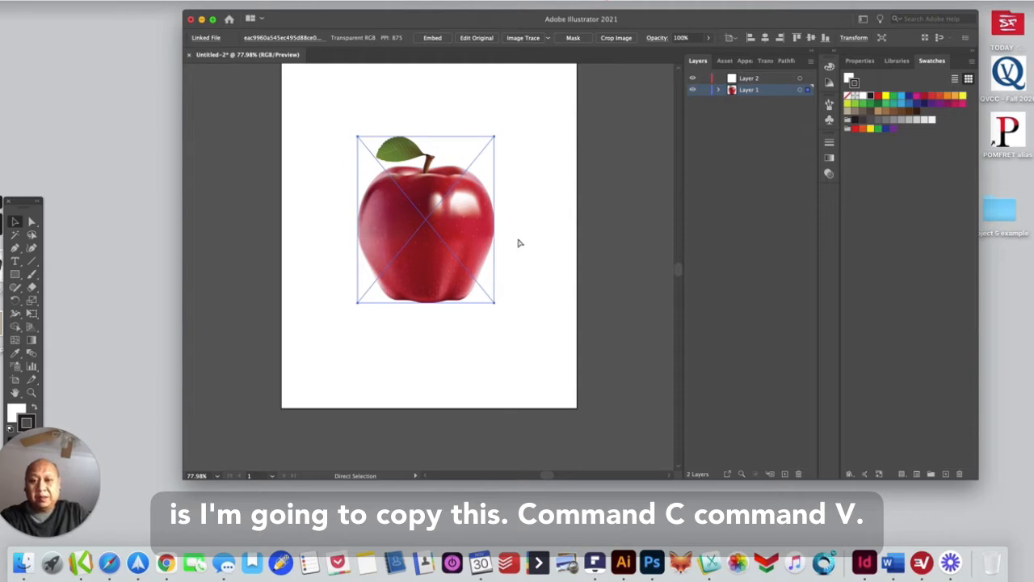
key(super+c)
key(super+v)
drag(461, 237, 639, 247)
click(444, 248)
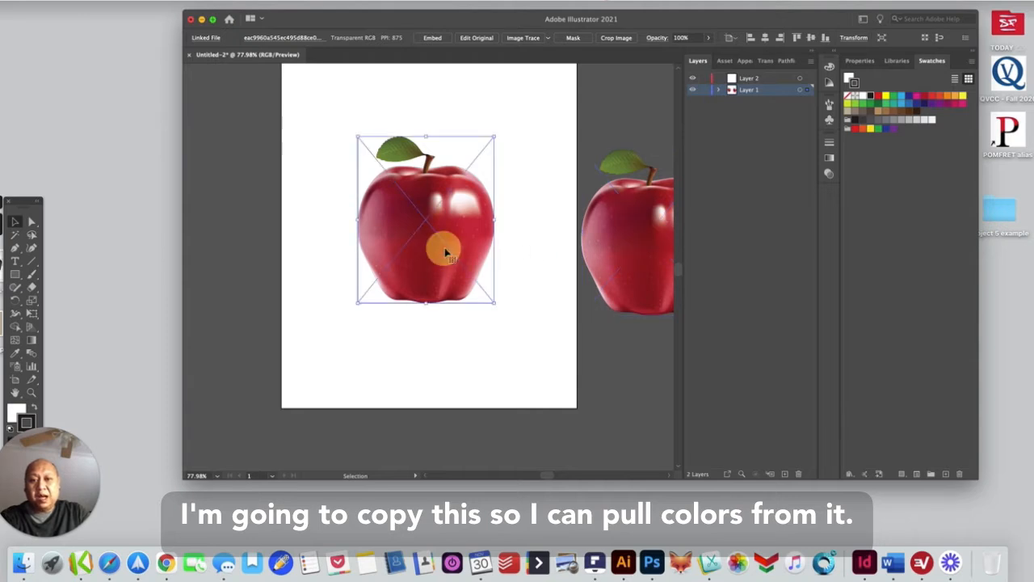
Lock Layer 1 and dim its images to 50%
click(704, 90)
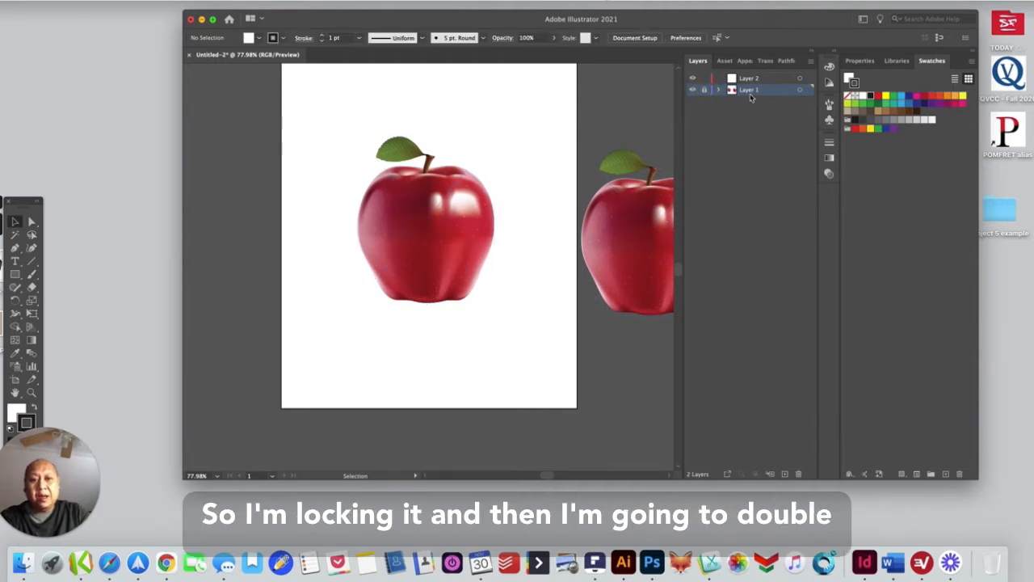
double_click(750, 90)
double_click(731, 90)
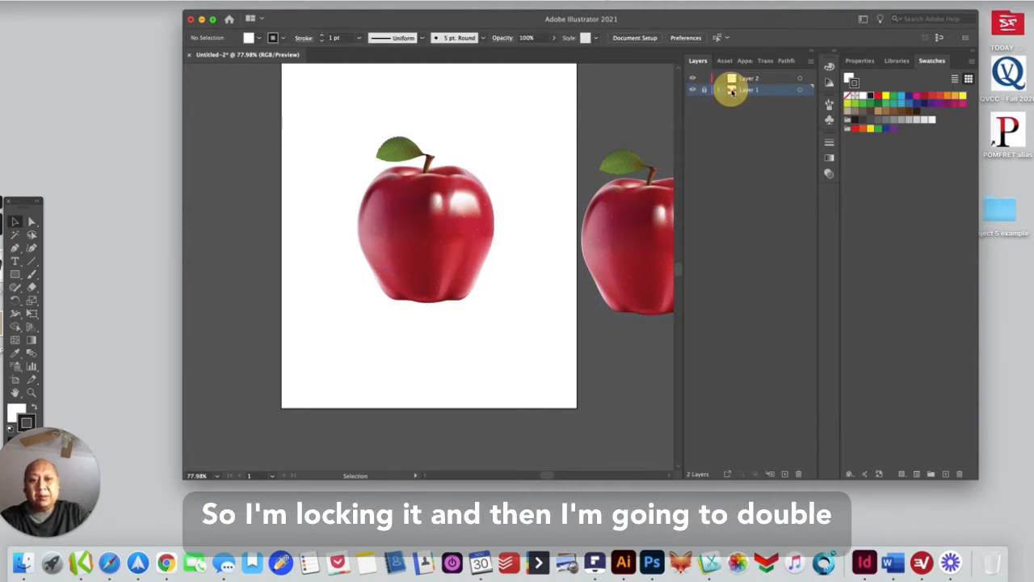
click(300, 267)
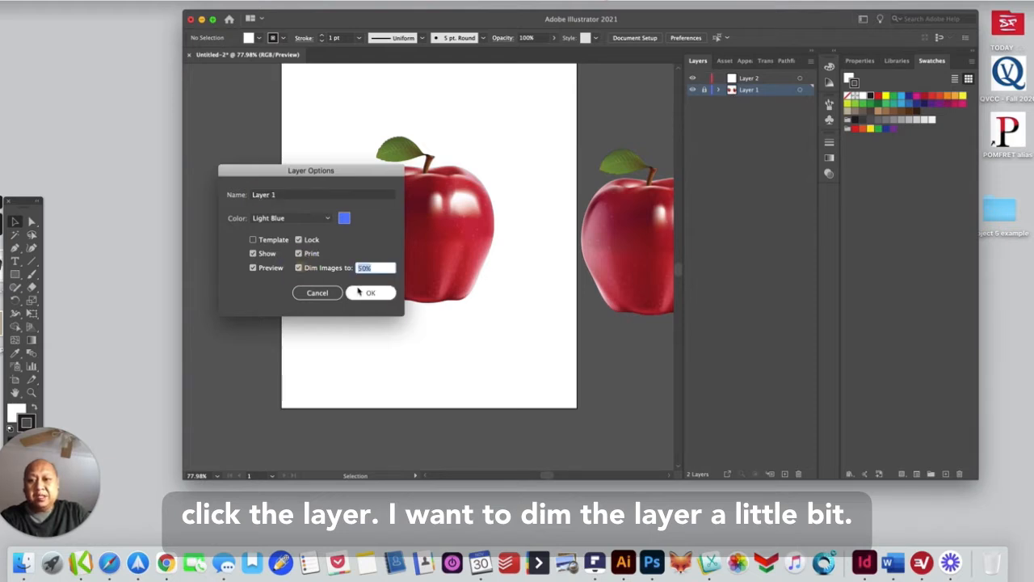
click(369, 293)
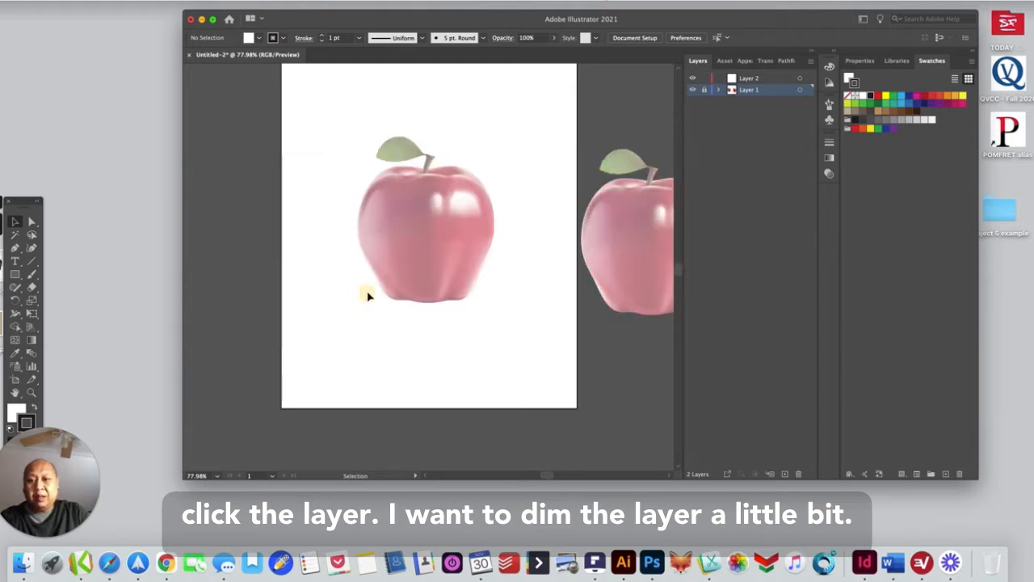
Turn off image dimming for Layer 1 in its layer options
click(545, 282)
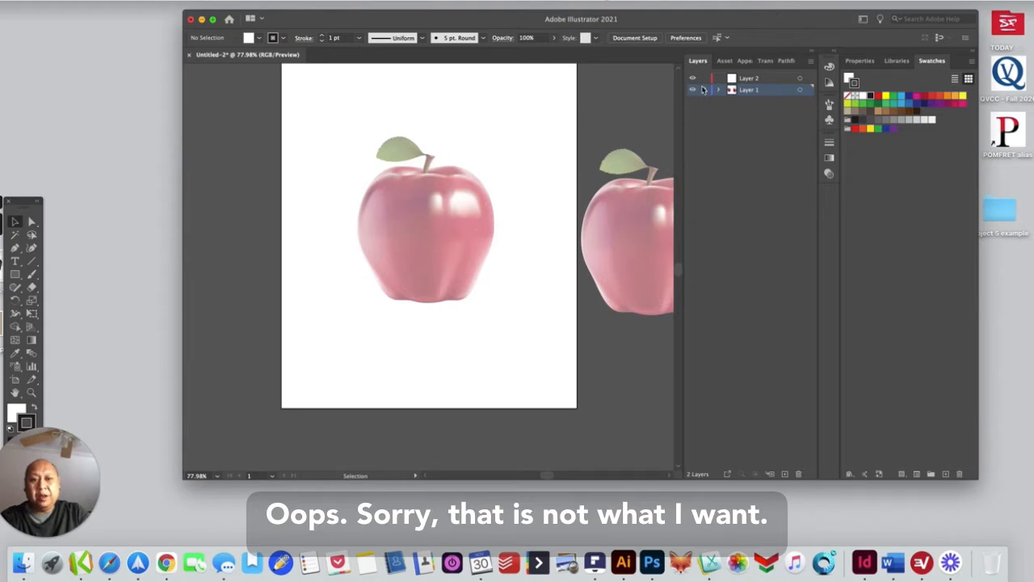
double_click(731, 91)
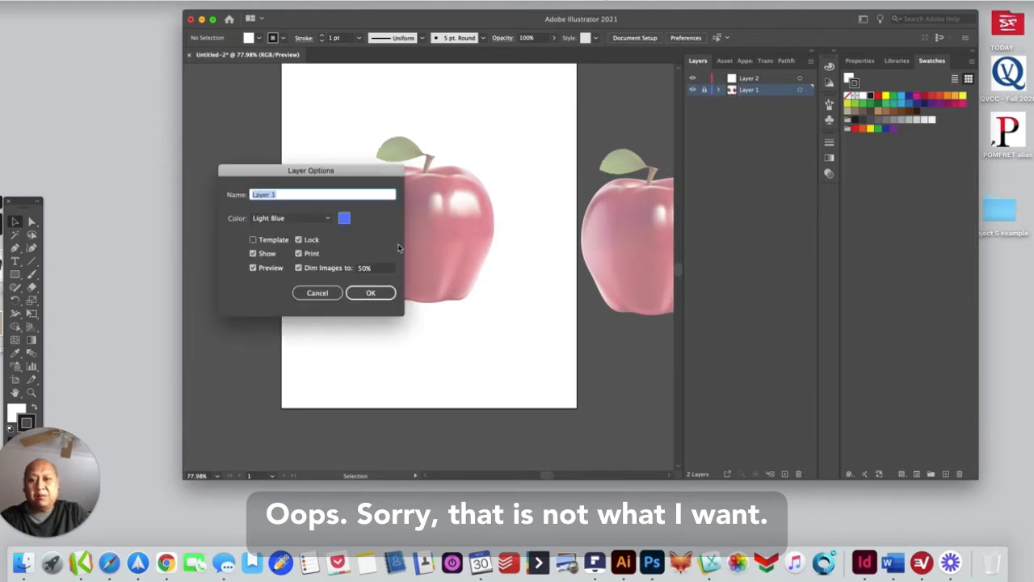
click(299, 268)
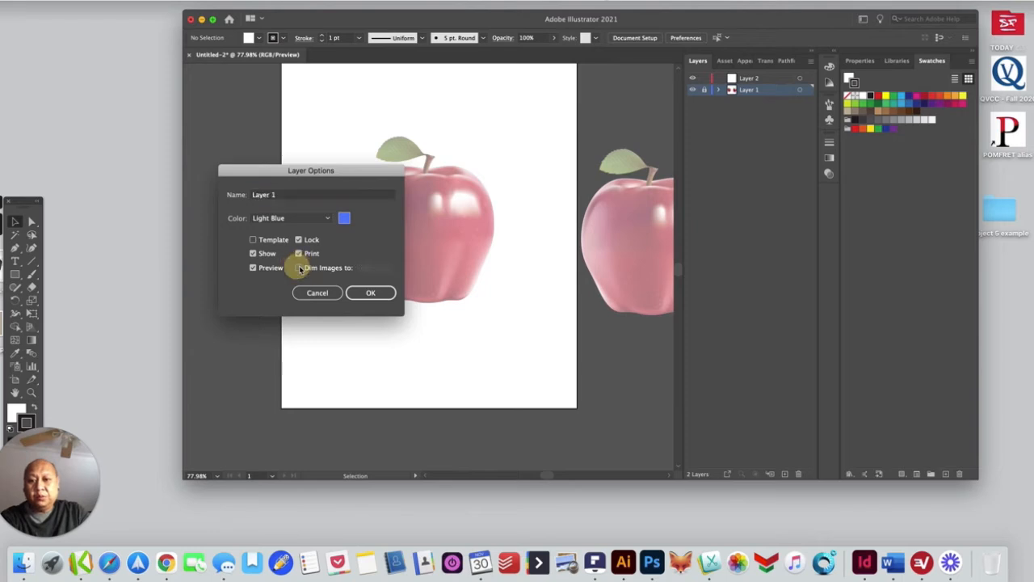
click(370, 293)
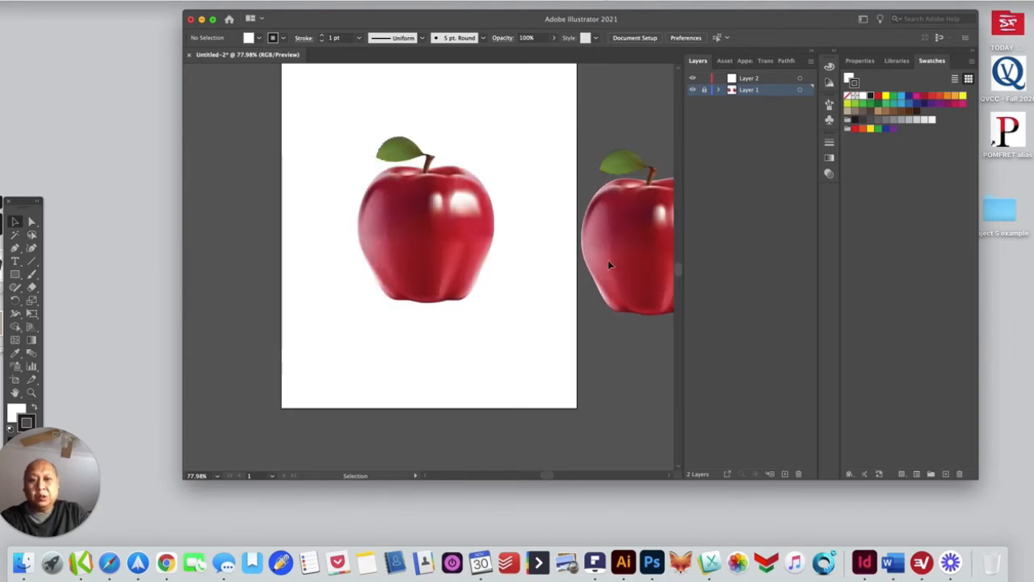
Unlock Layer 1 and move the apple copy beside the artboard from Layer 1 to Layer 2
drag(640, 216, 622, 222)
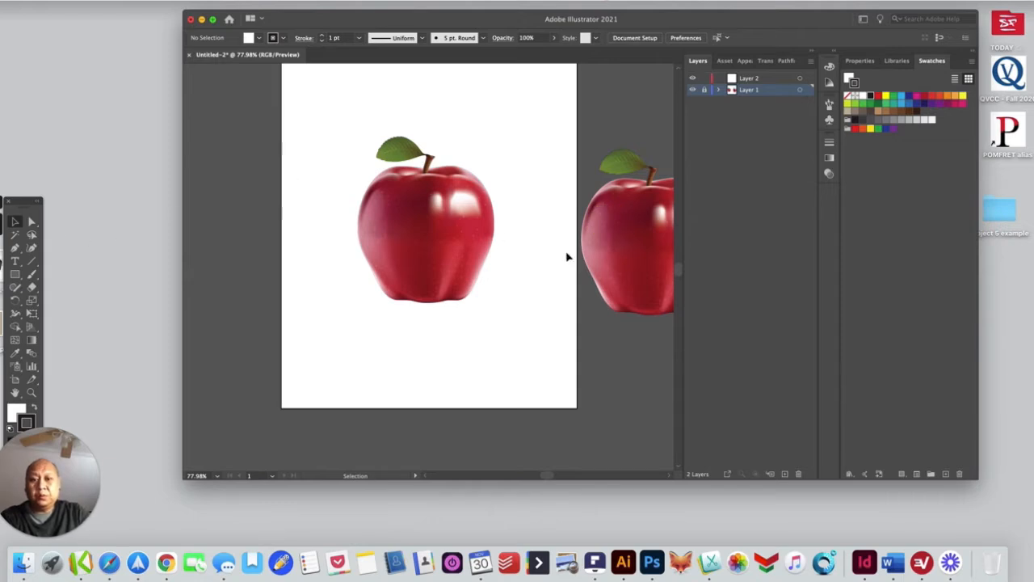
click(623, 261)
click(622, 267)
click(705, 90)
click(622, 271)
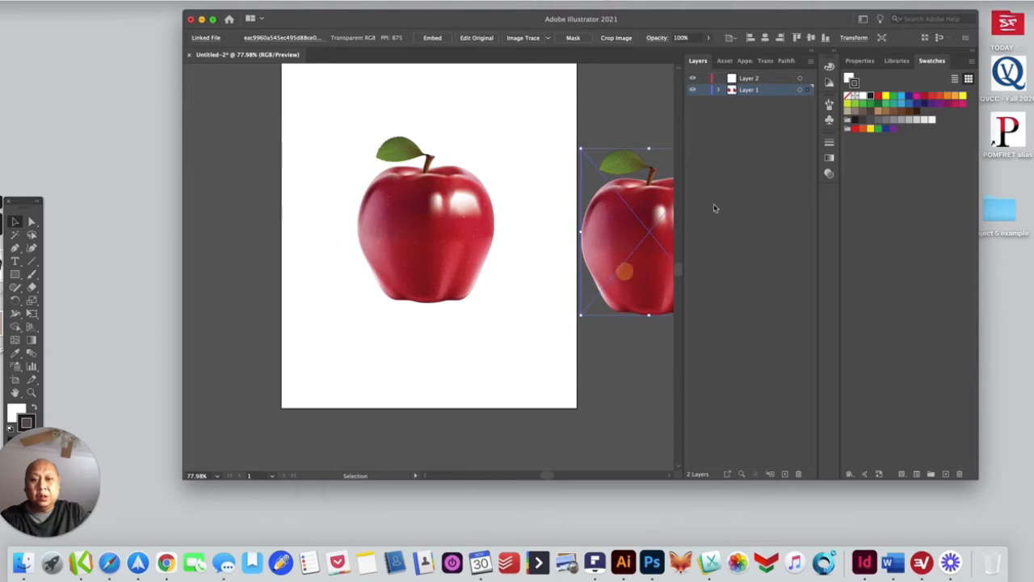
drag(808, 92, 806, 79)
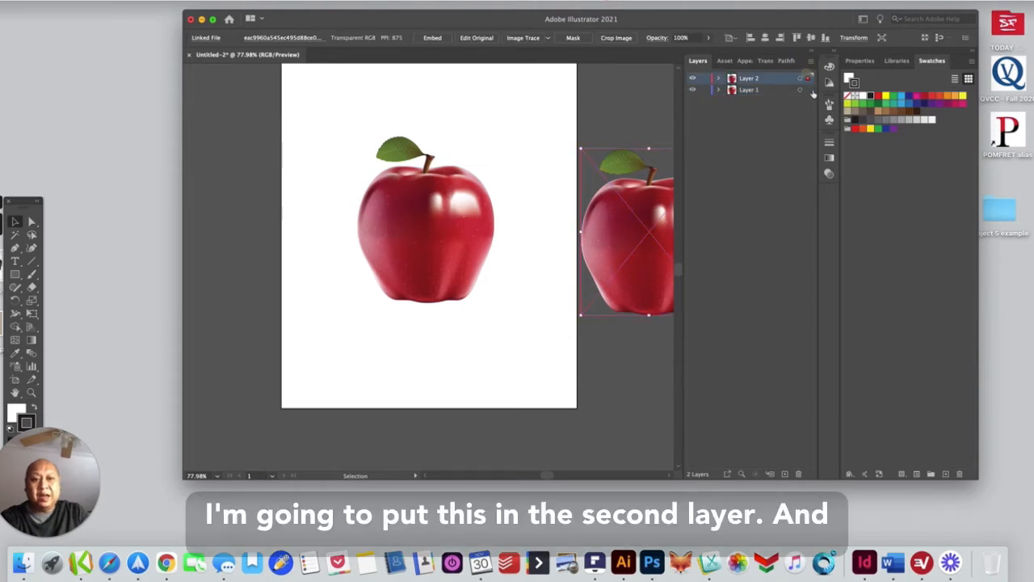
Turn on image dimming for Layer 1 in its layer options and deselect the apple copy
click(733, 90)
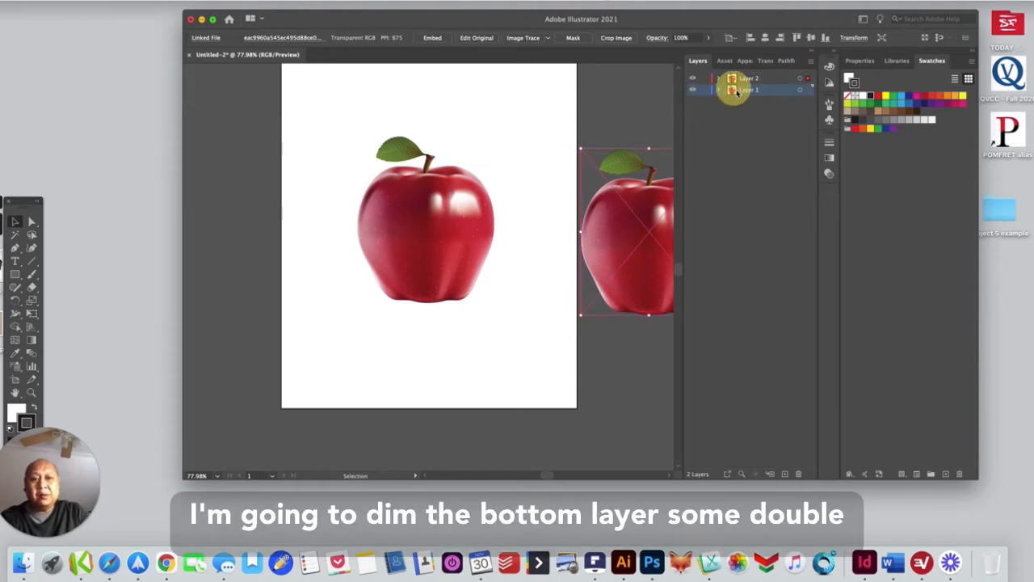
click(731, 91)
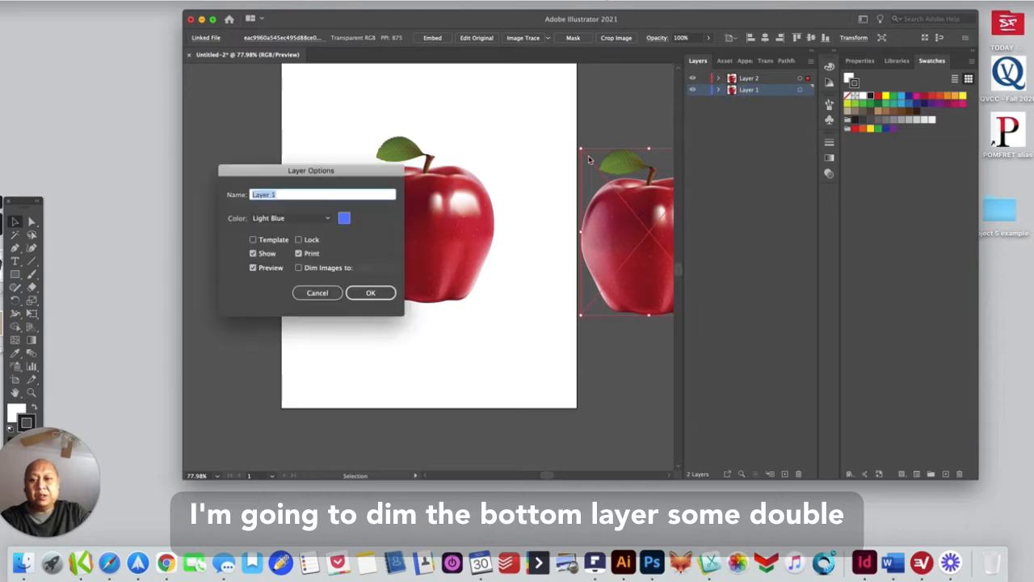
click(299, 267)
click(367, 293)
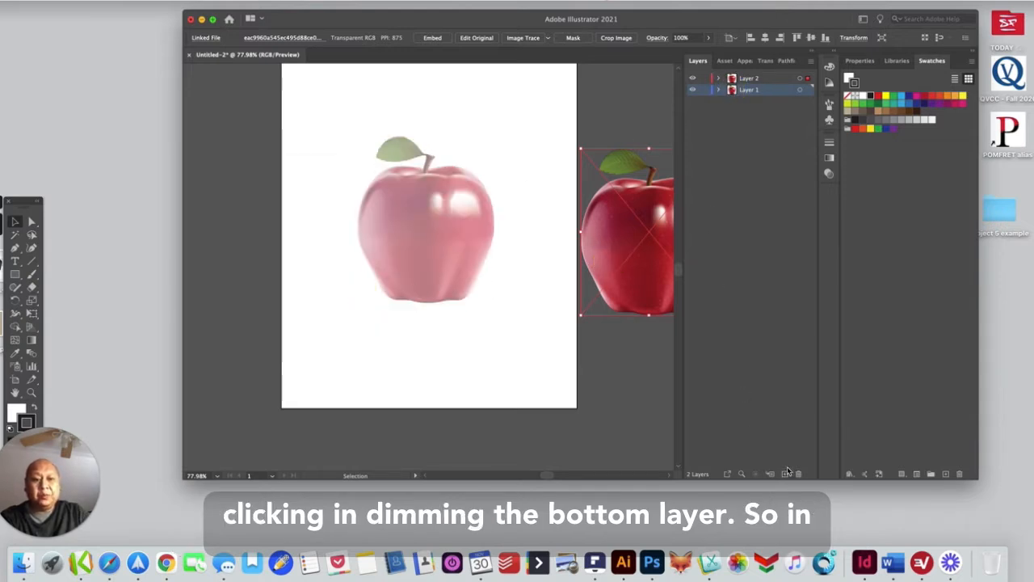
click(636, 360)
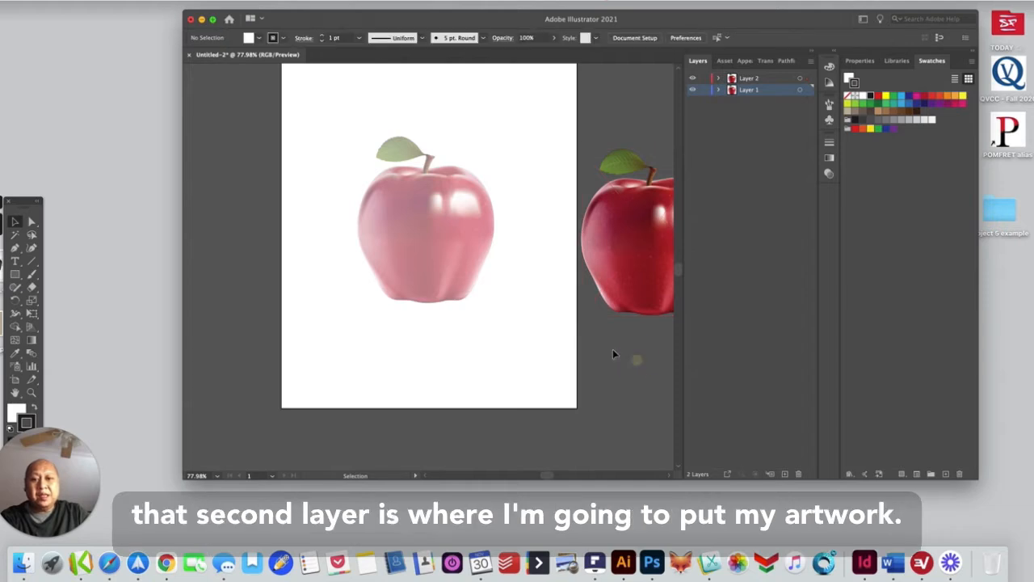
On Layer 2, start a Pen tool outline along the dimmed apple's bottom edge and up its lower right side
click(751, 78)
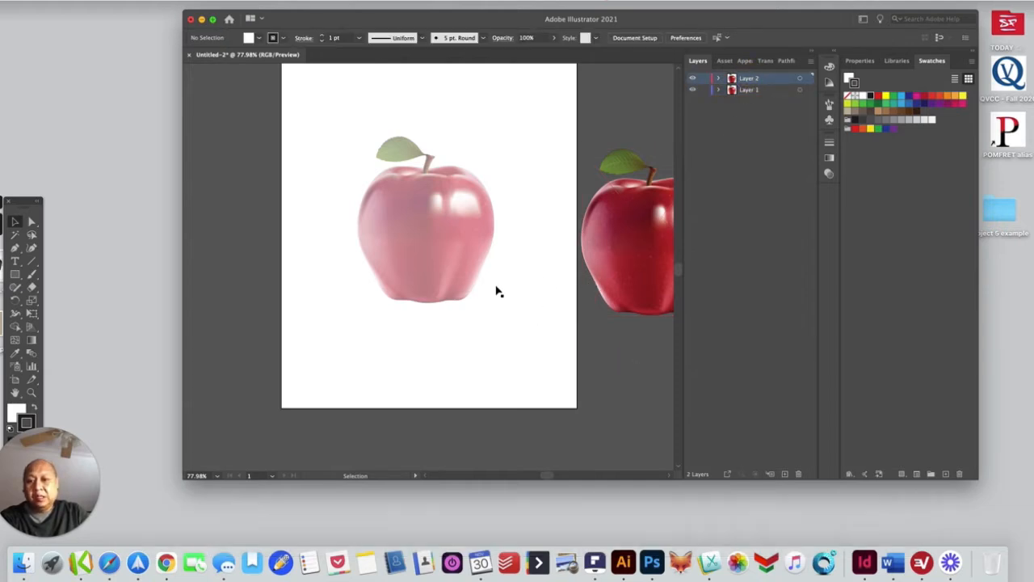
click(666, 23)
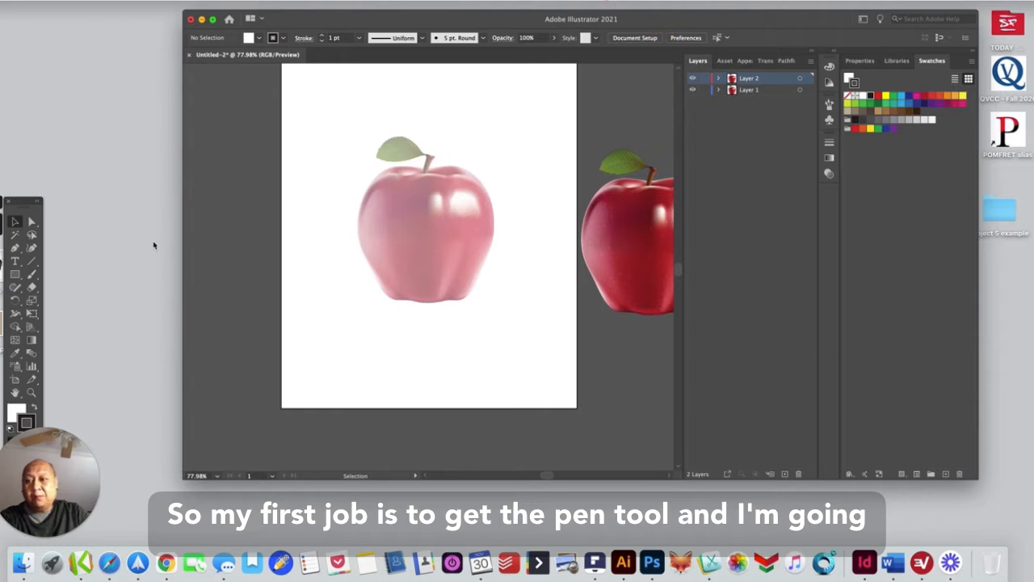
click(14, 247)
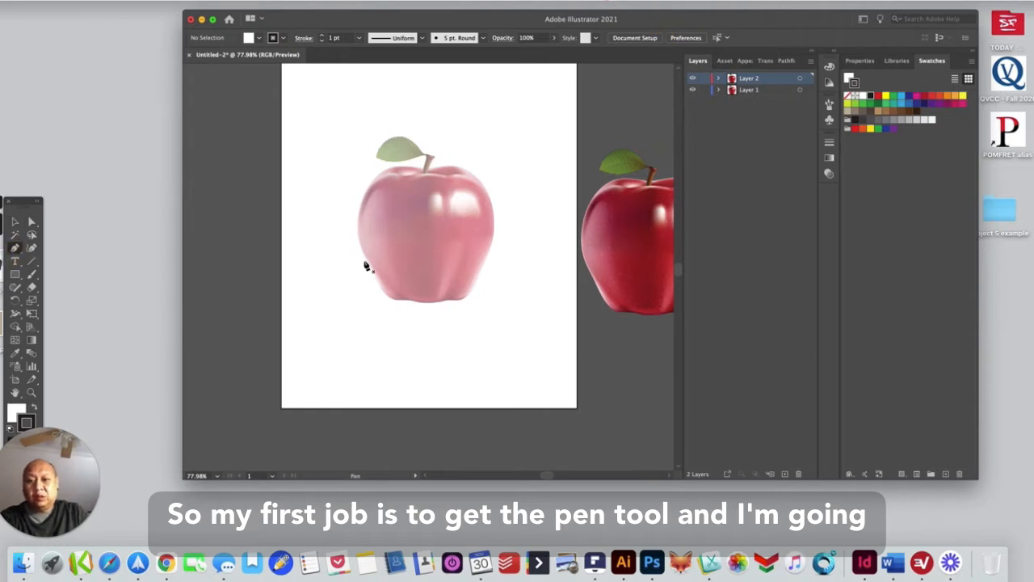
click(394, 301)
click(406, 304)
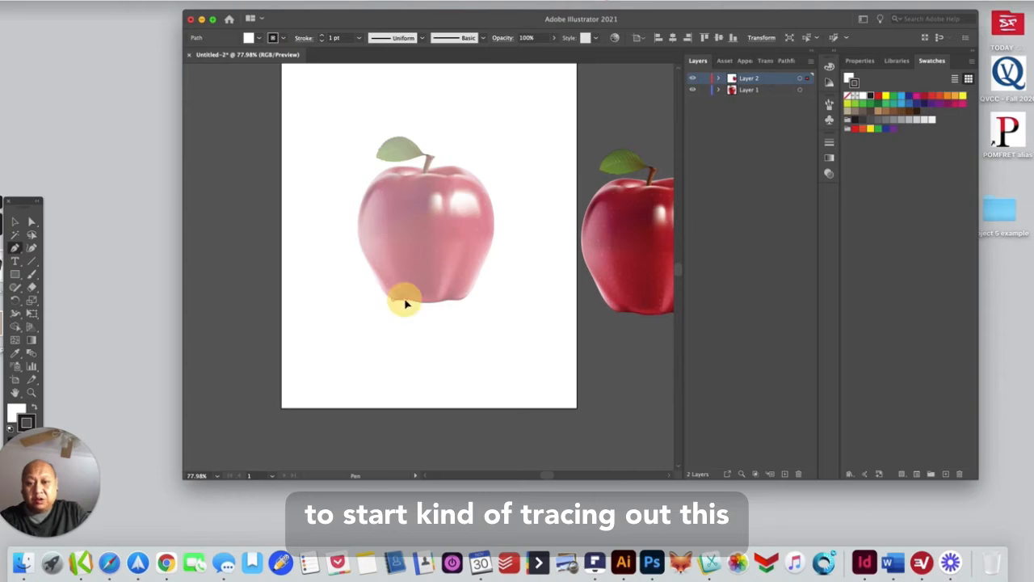
click(426, 304)
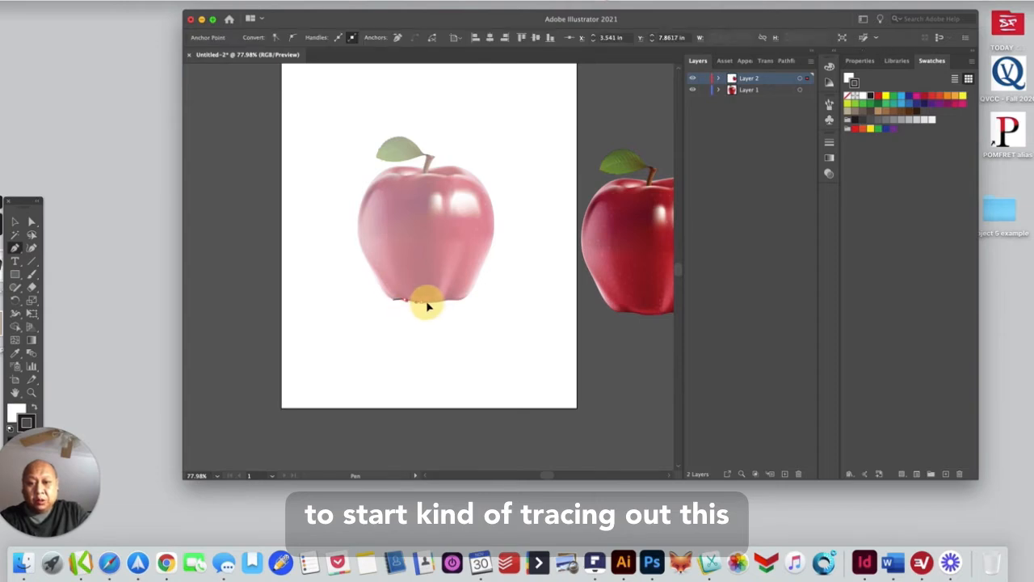
click(451, 301)
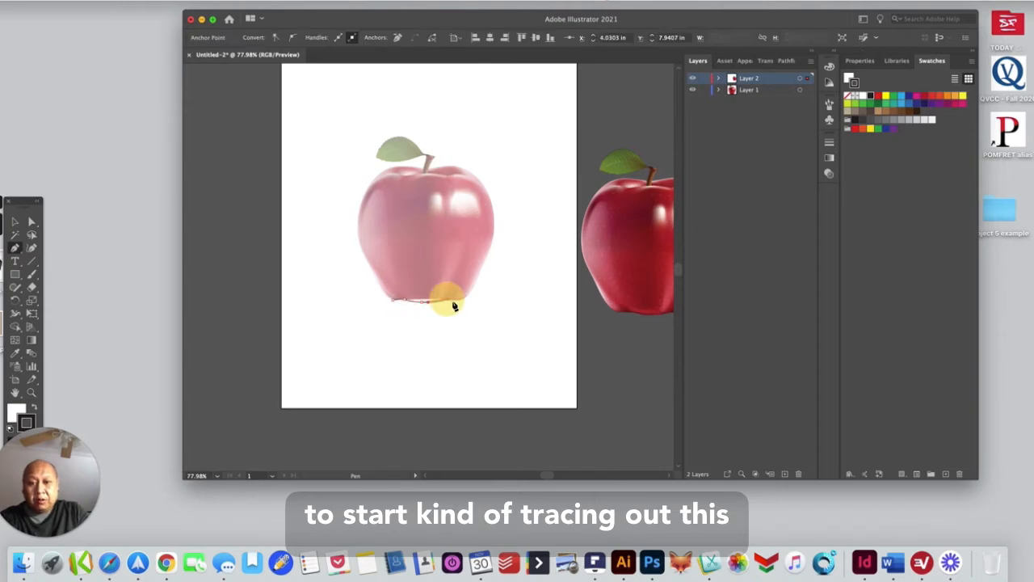
click(461, 303)
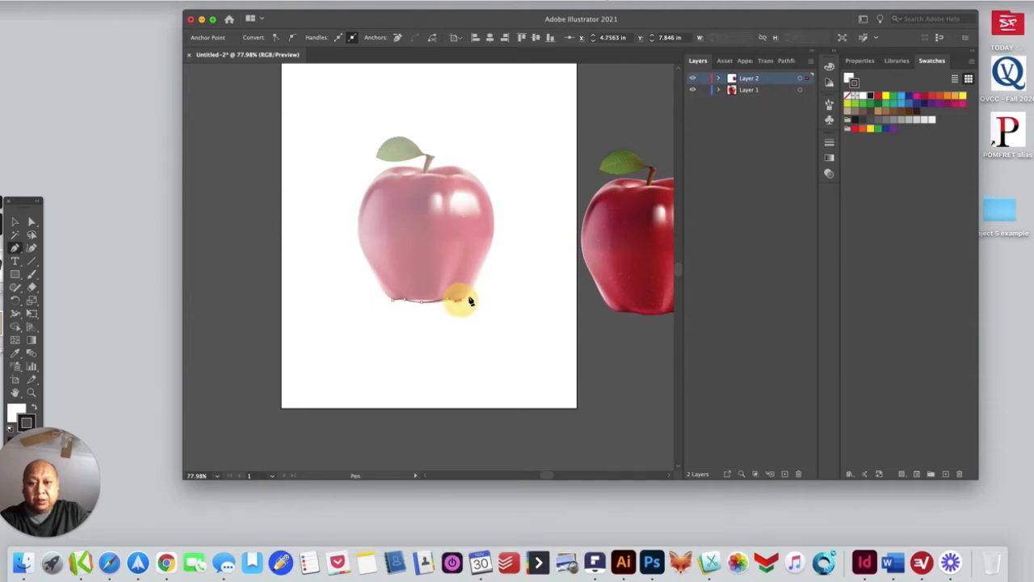
click(480, 272)
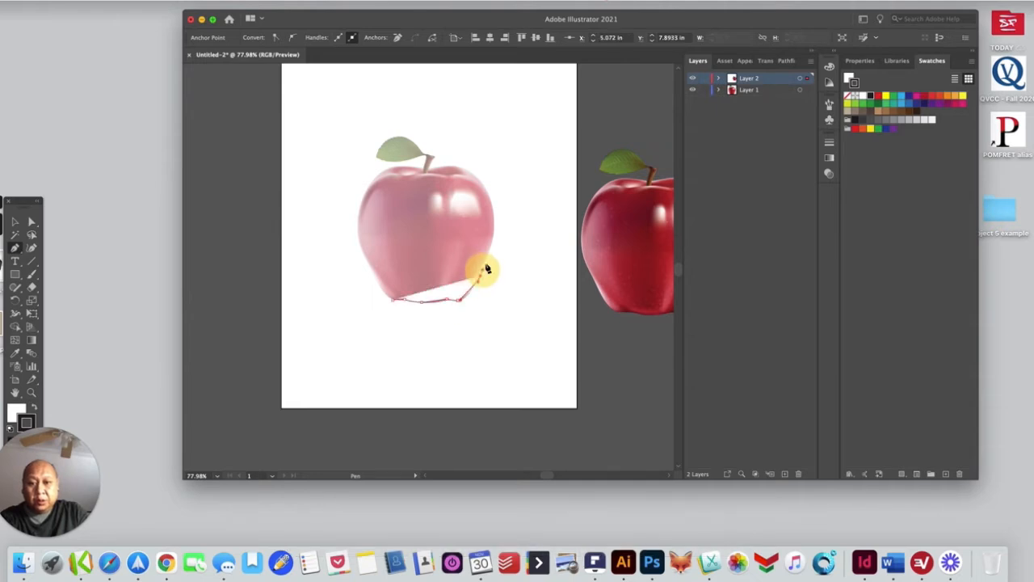
click(496, 237)
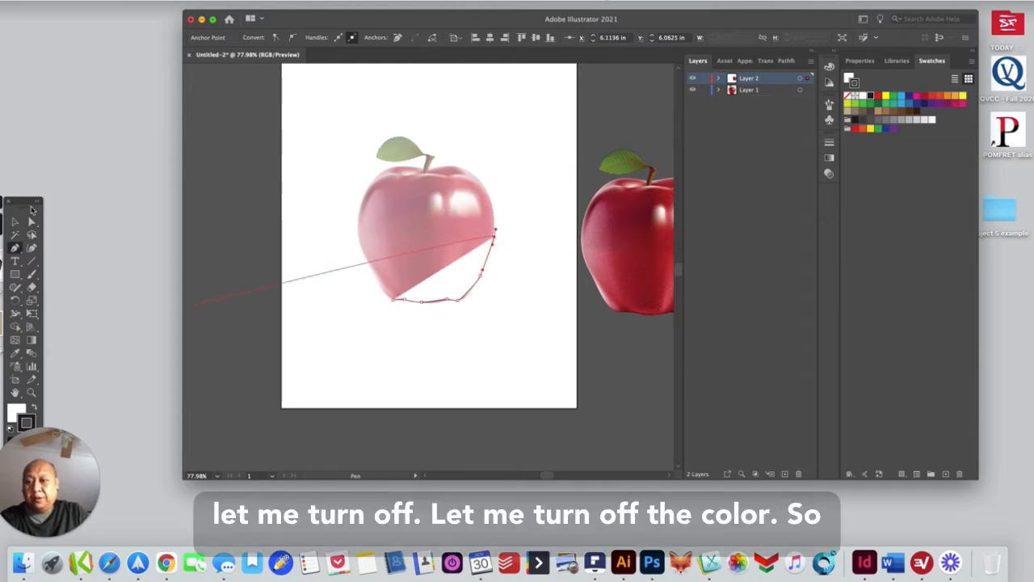
Move the tool palette clear of the screen edge and set the unfinished outline's fill to None
drag(27, 202, 159, 185)
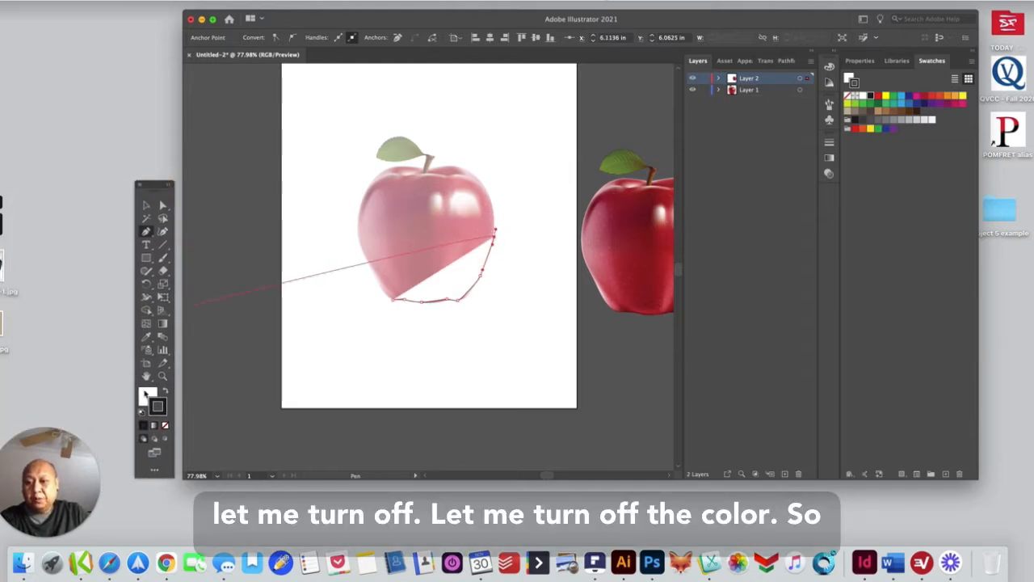
click(147, 395)
click(165, 425)
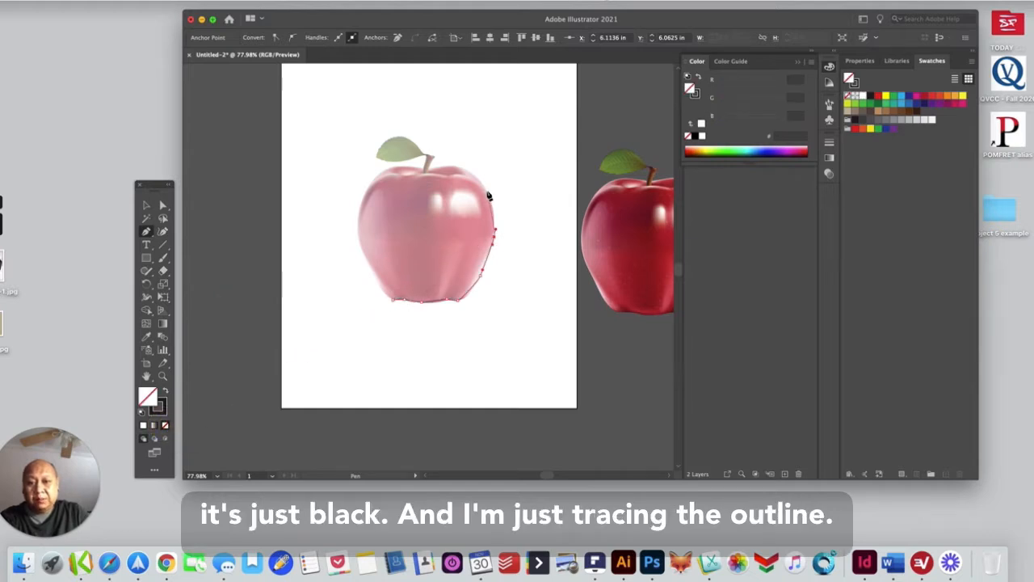
Continue the outline up the apple's upper right side and across its top to the stem
click(485, 191)
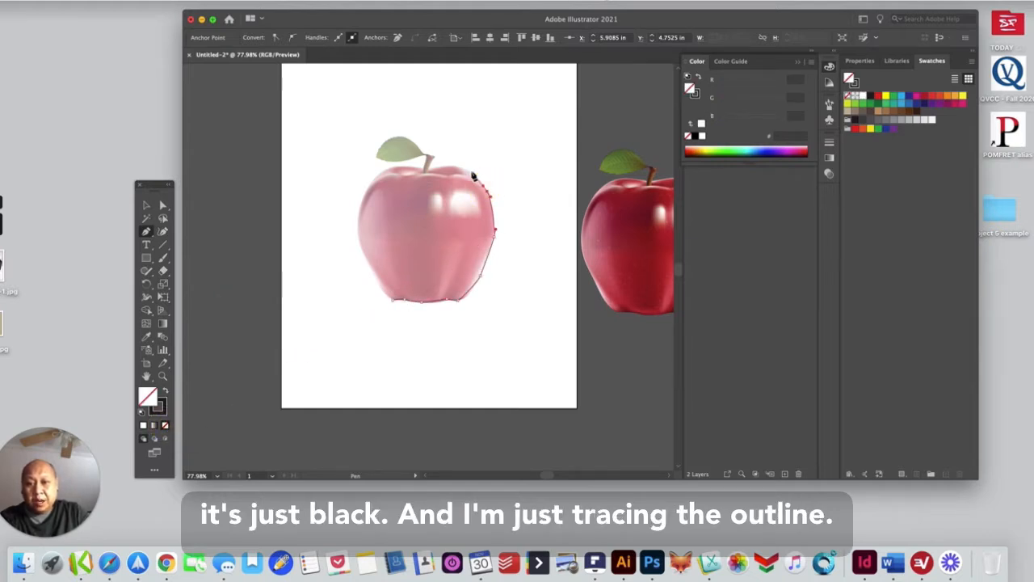
click(469, 170)
click(455, 168)
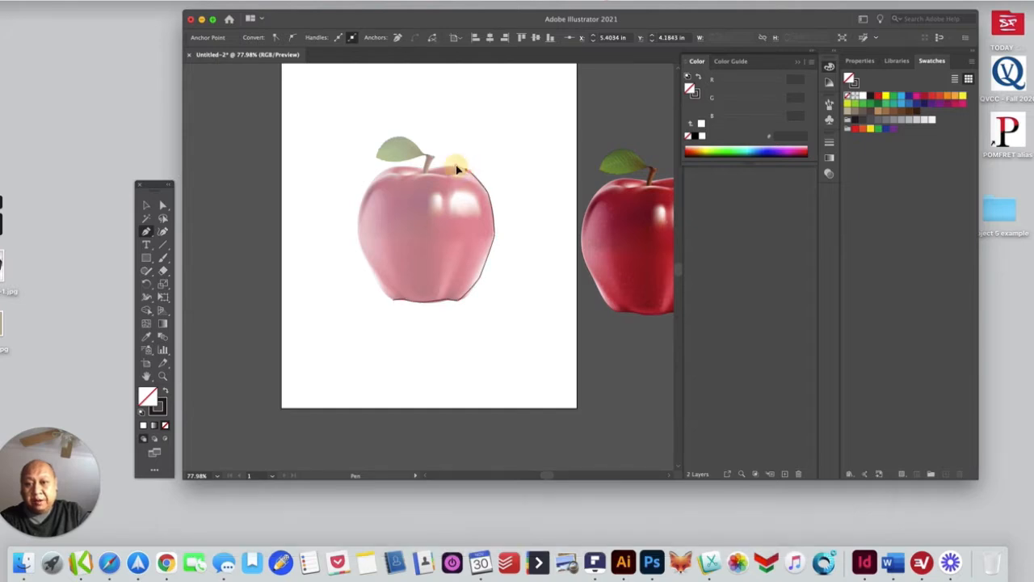
click(443, 168)
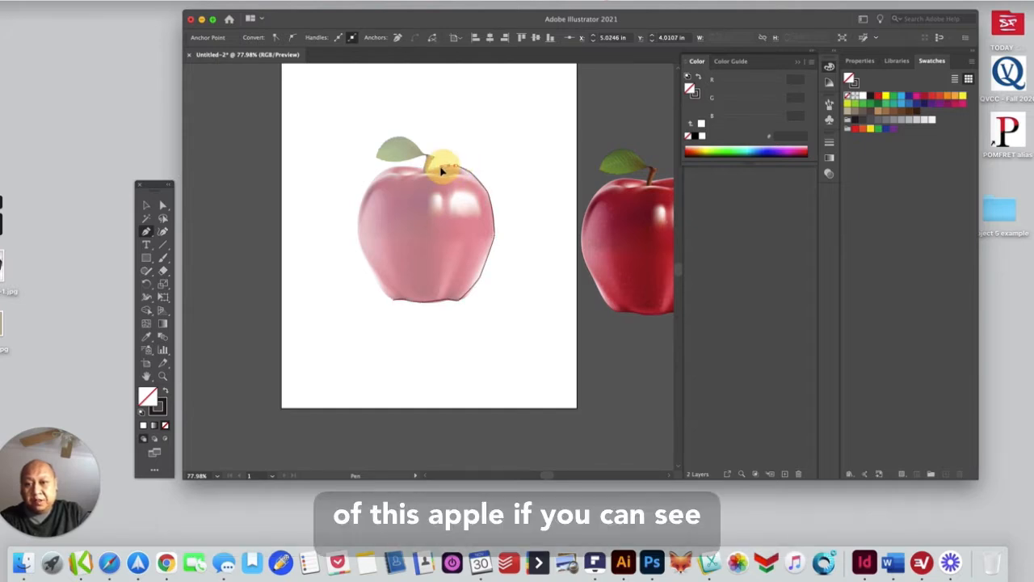
click(430, 172)
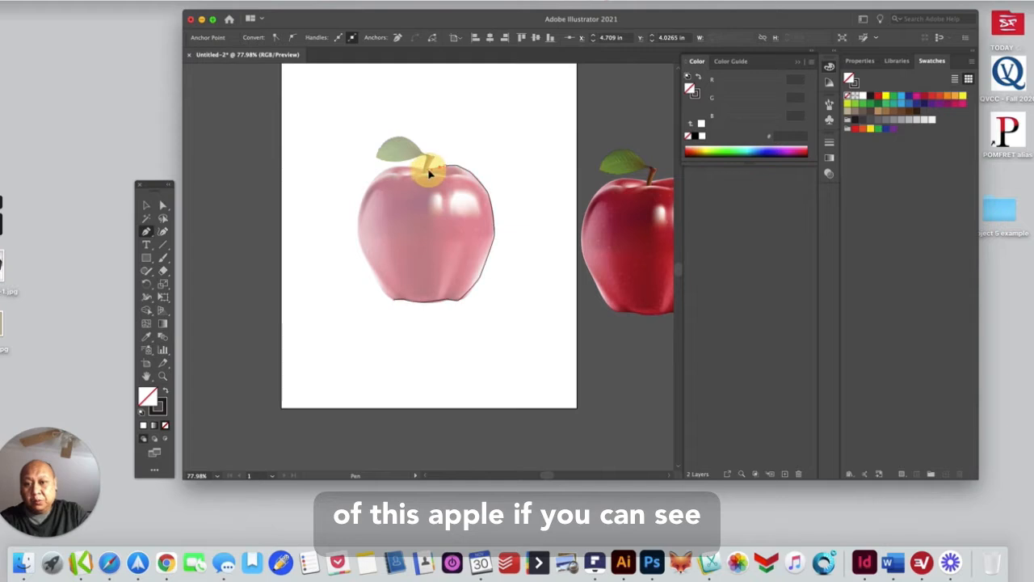
Trace the apple's upper left edge and left side down to the starting point and close the outline
click(386, 173)
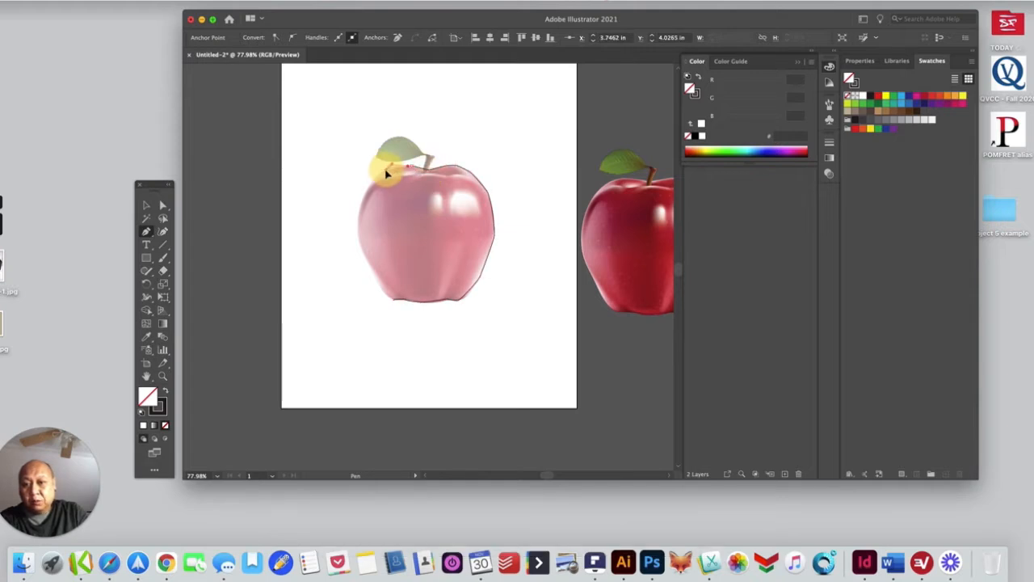
click(368, 192)
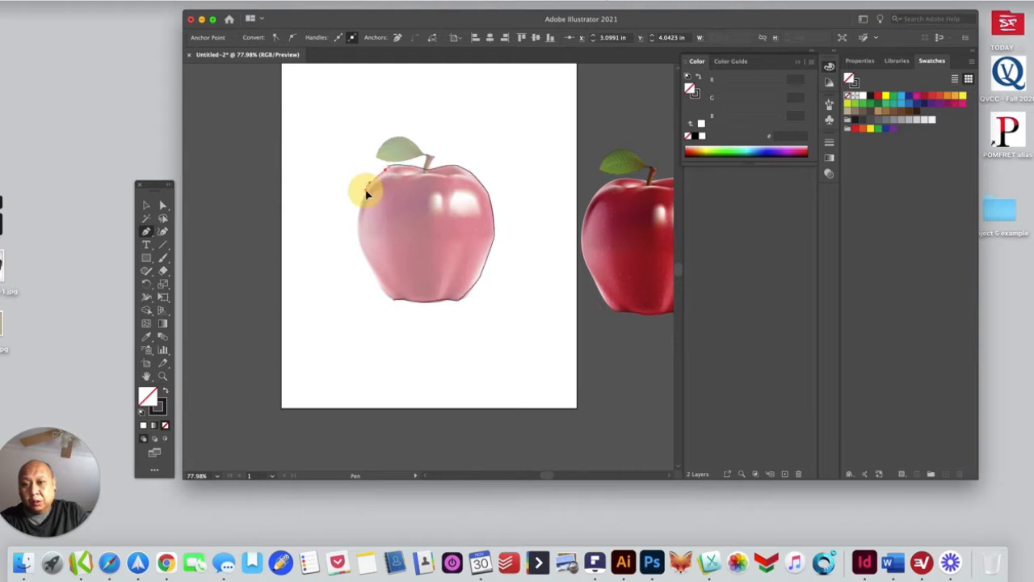
click(361, 217)
click(361, 241)
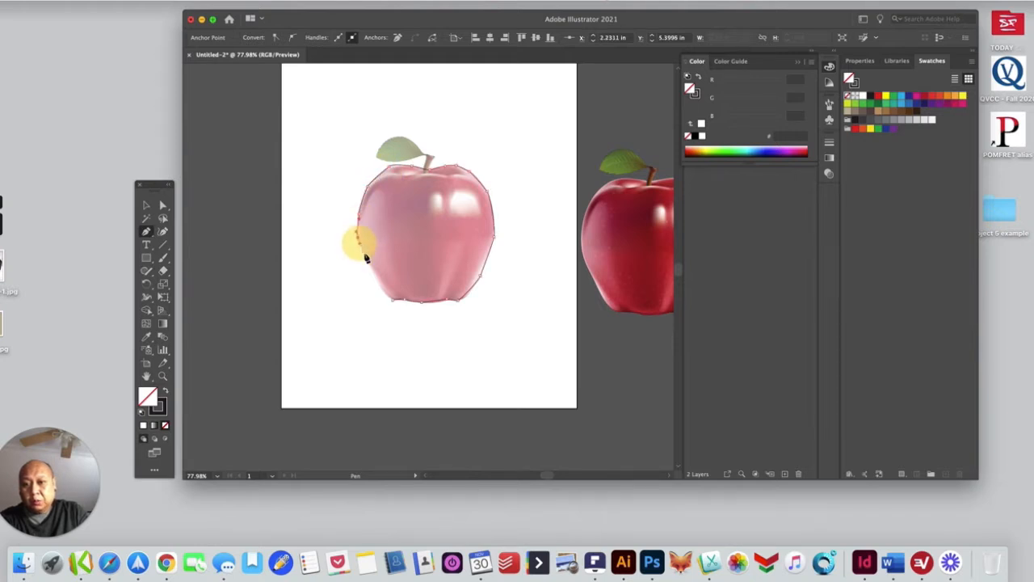
click(373, 269)
click(380, 290)
click(384, 292)
click(389, 296)
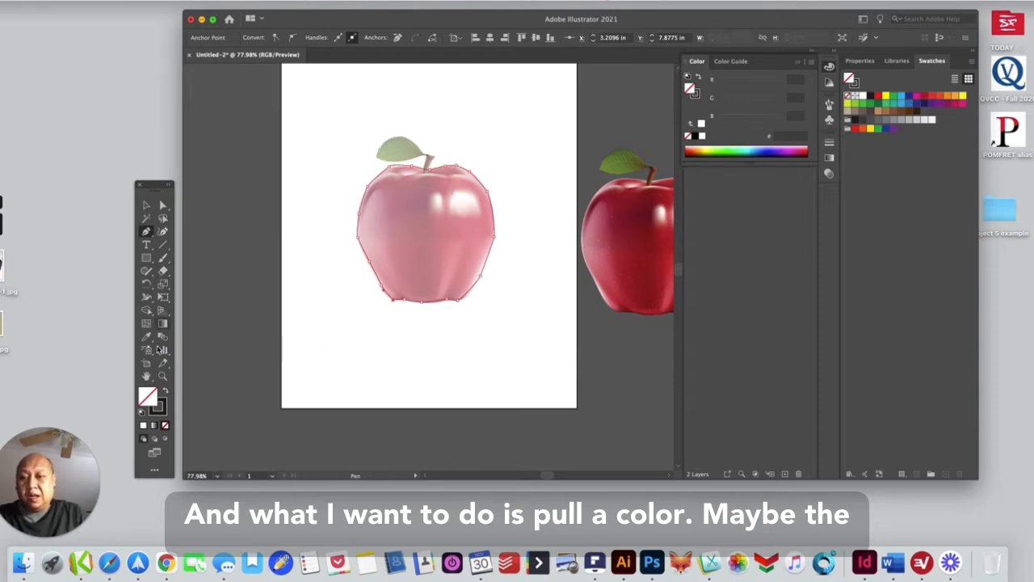
Sample the dark red 9B321F from the full-colour apple with the Eyedropper as the traced shape's fill
click(147, 337)
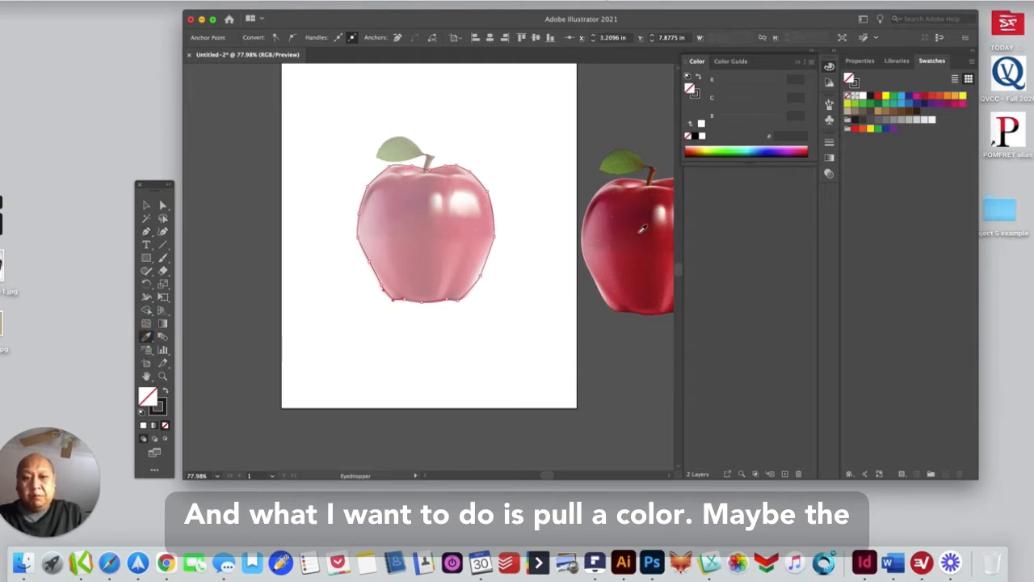
click(643, 229)
click(643, 228)
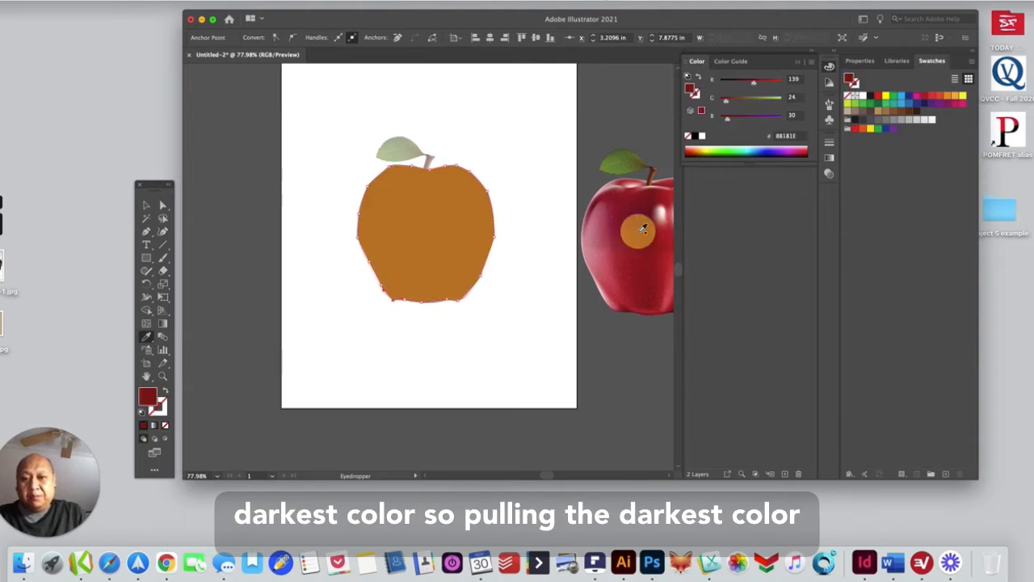
click(642, 229)
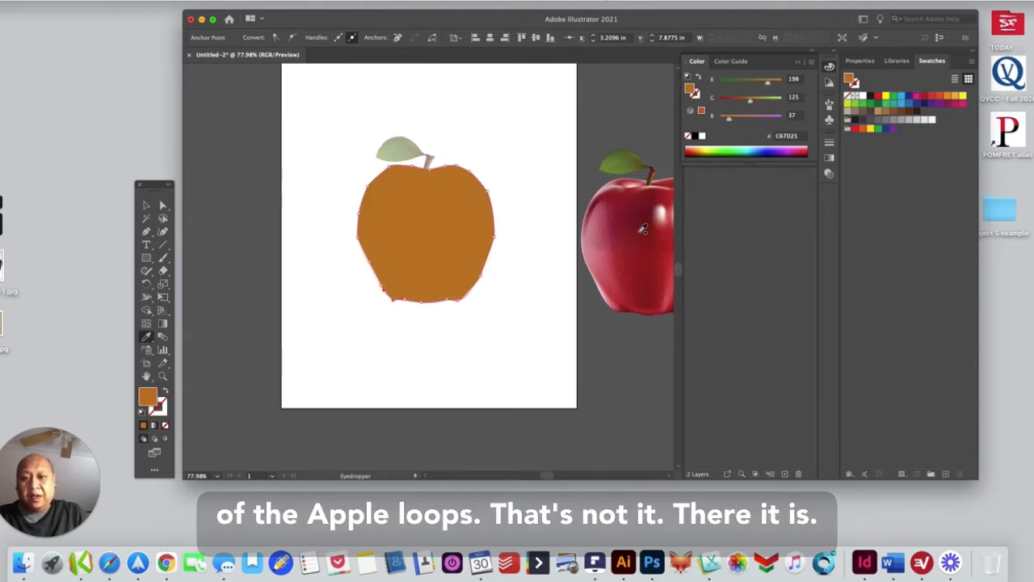
click(643, 228)
click(641, 224)
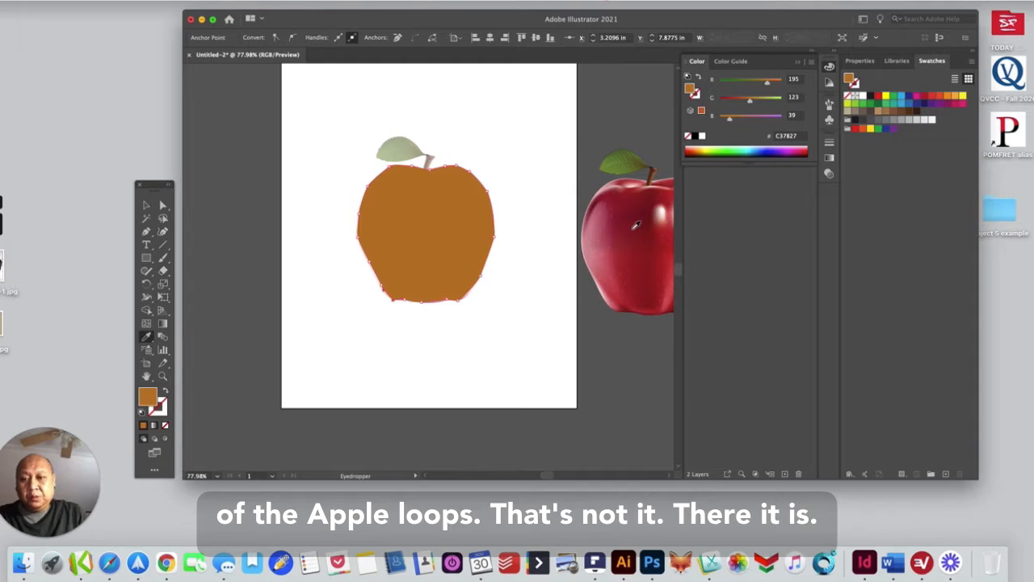
click(635, 225)
click(646, 230)
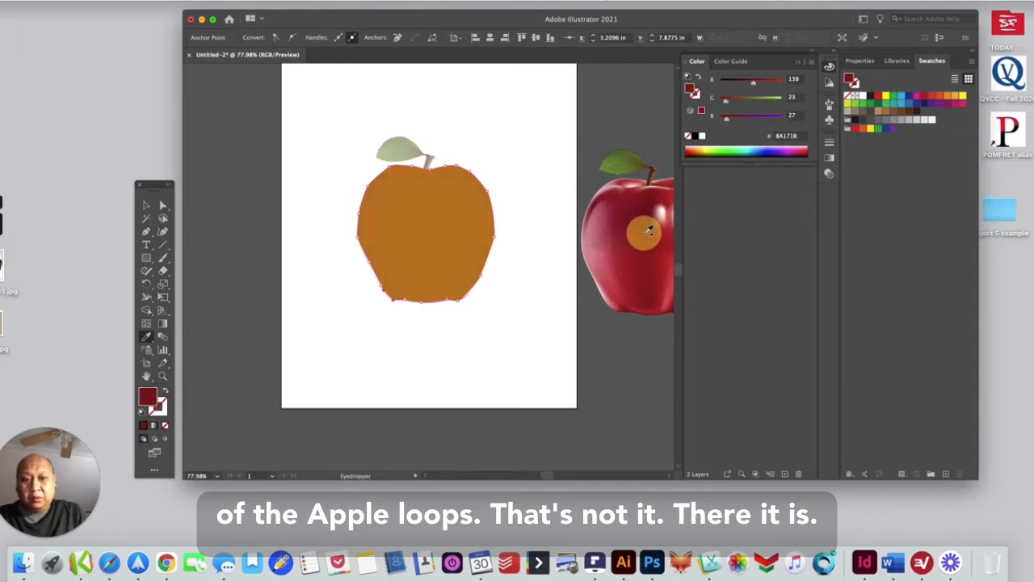
click(650, 234)
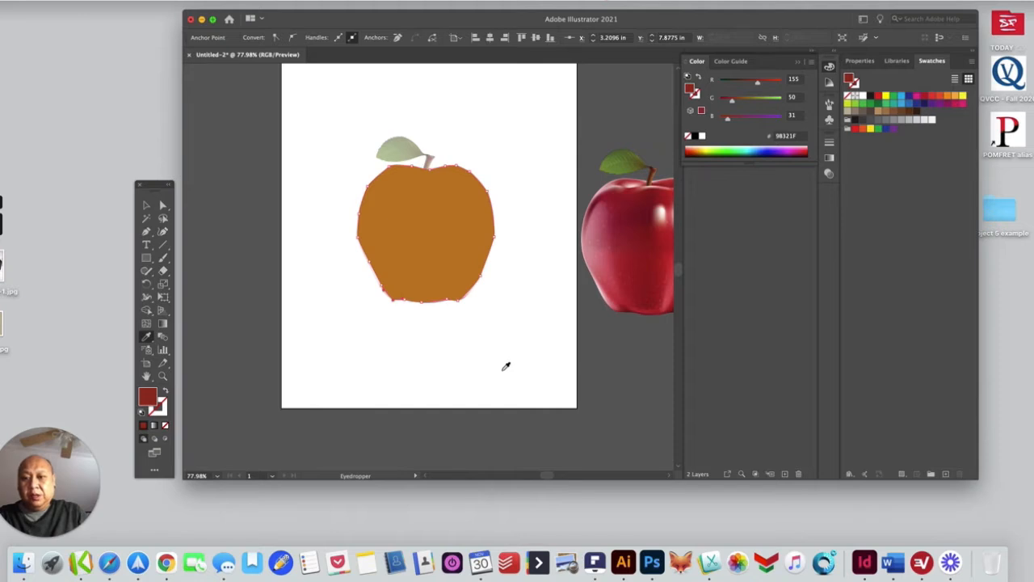
Select the traced apple shape, swap its fill and stroke and swap them back, and switch to the Direct Selection tool
click(146, 205)
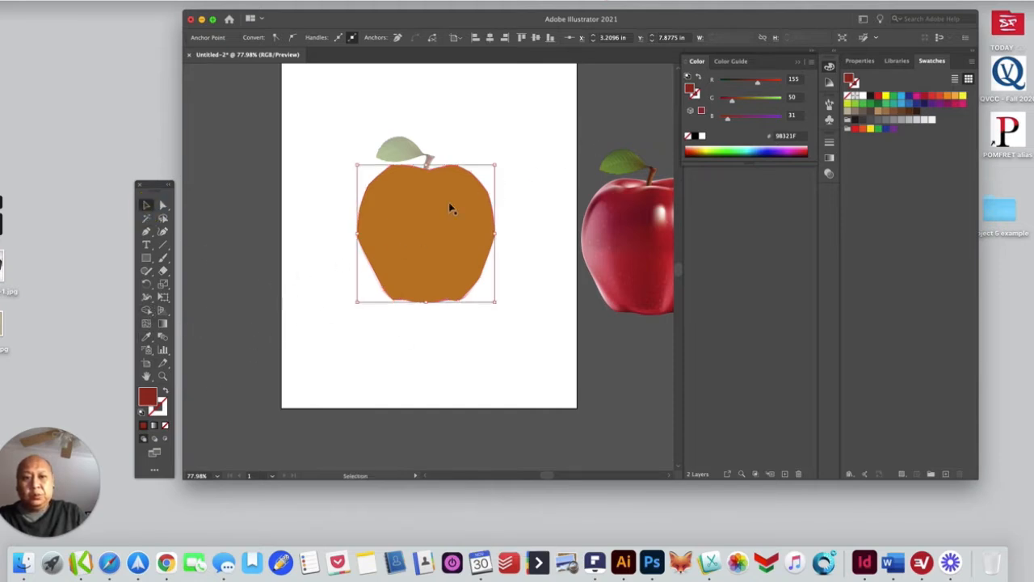
click(165, 391)
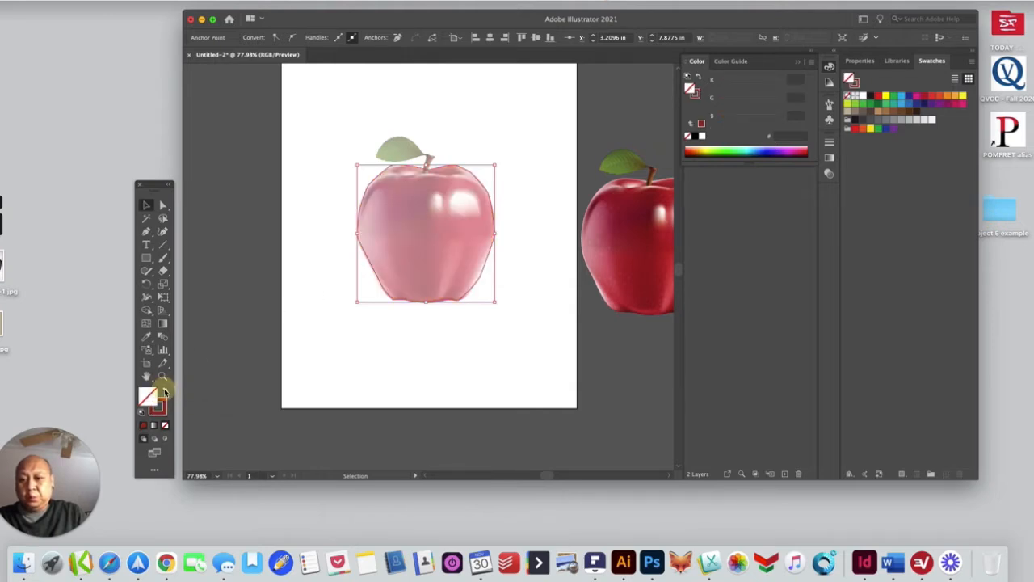
click(164, 392)
click(162, 205)
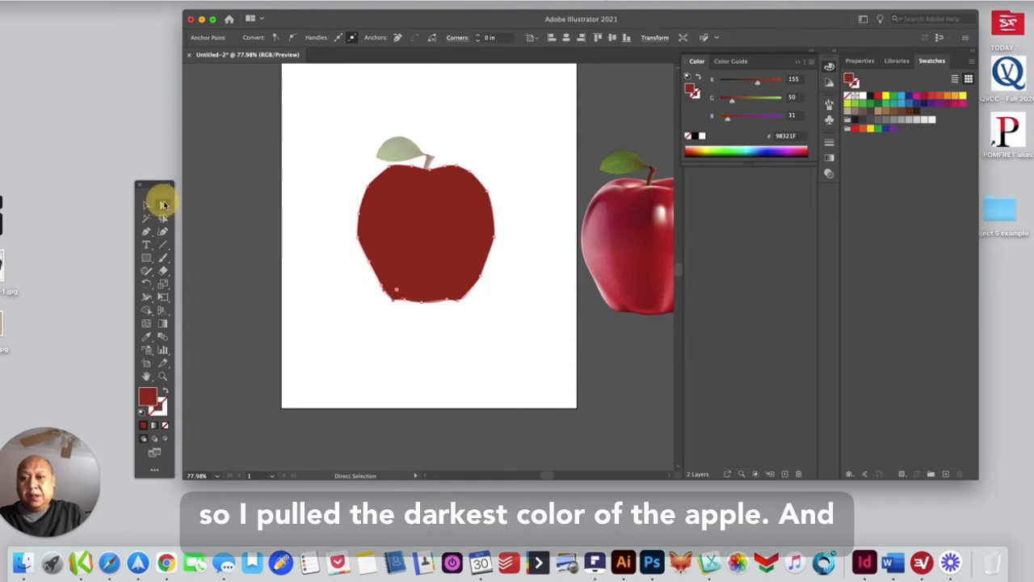
Deselect the traced apple and move the full-colour apple copy closer to it, partly overlapping the artboard edge
click(326, 271)
click(146, 205)
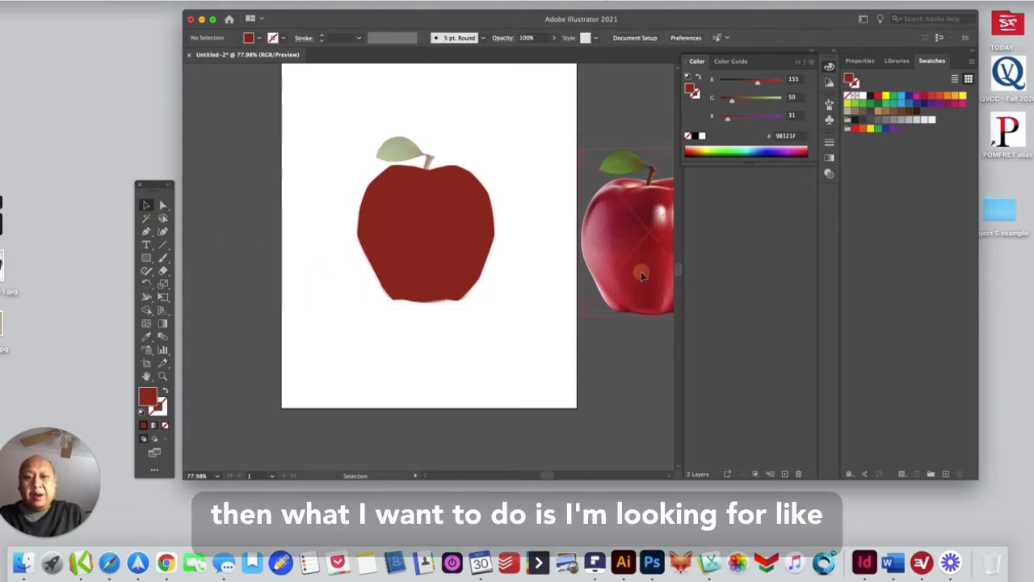
drag(638, 273, 618, 275)
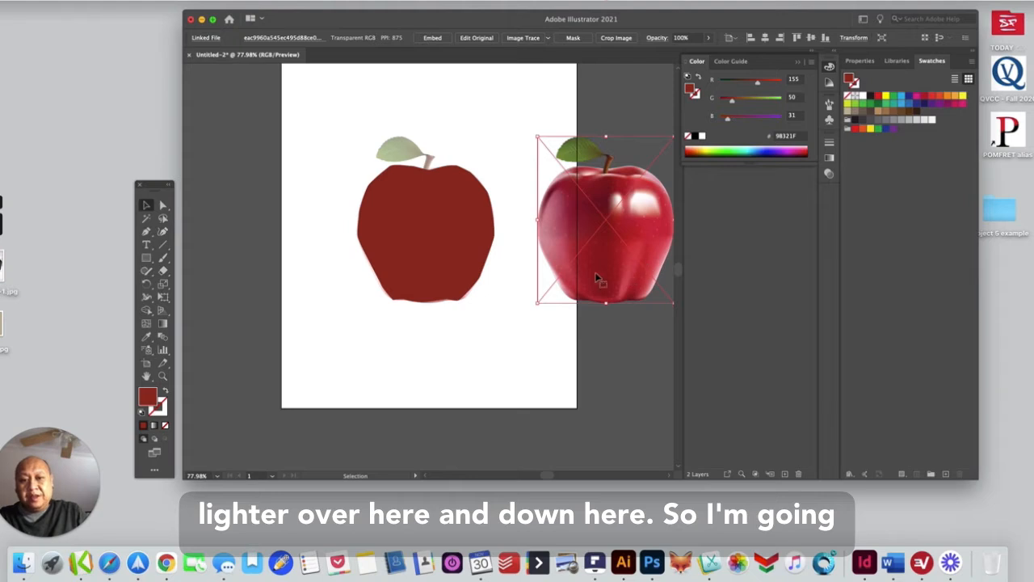
Add a gradient mesh point on the traced apple's left side, about X 2.69 in, Y 5.59 in, and adjust its handles to shape the mesh
click(146, 325)
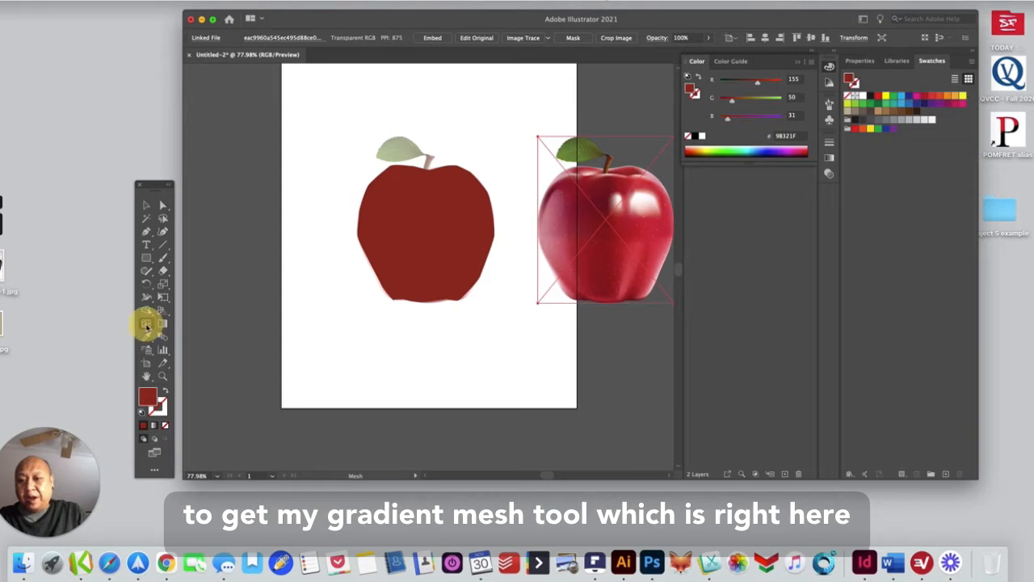
click(377, 222)
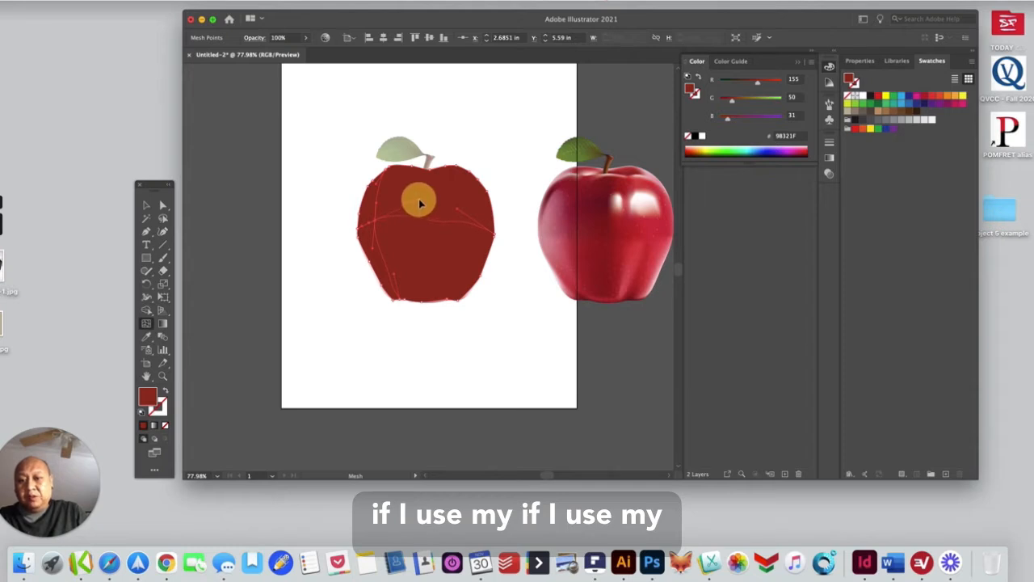
drag(418, 203, 456, 204)
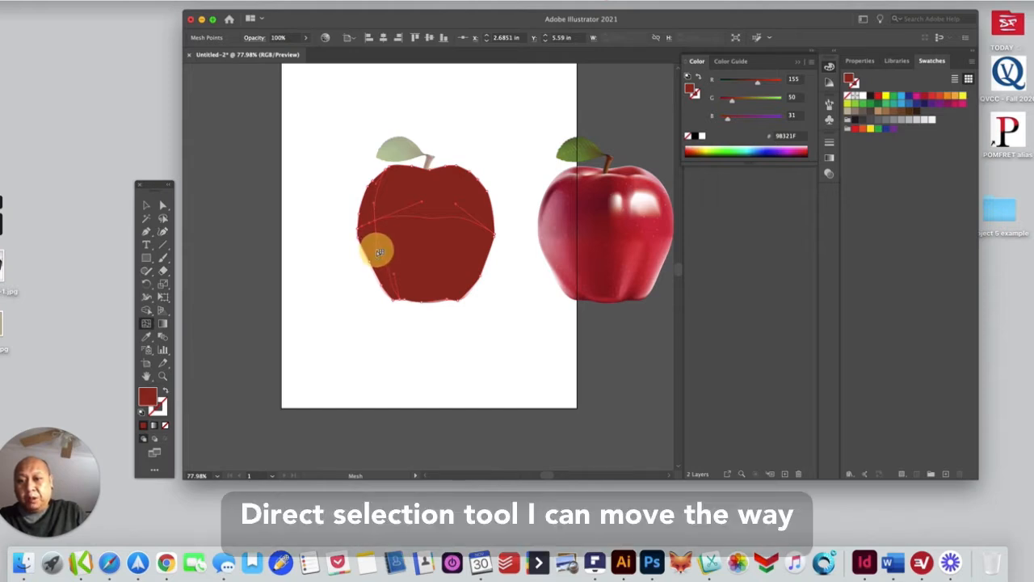
click(375, 200)
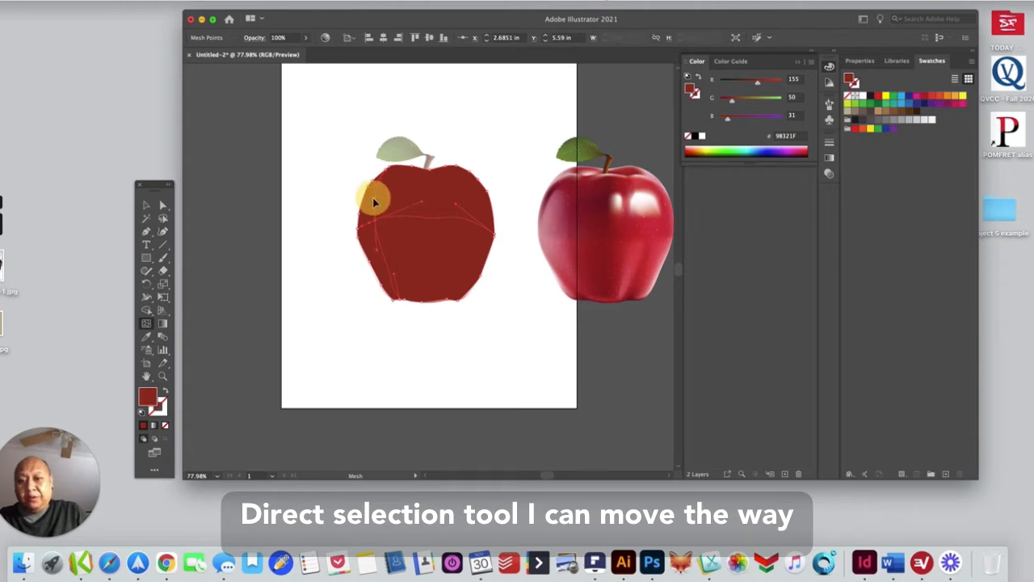
click(390, 275)
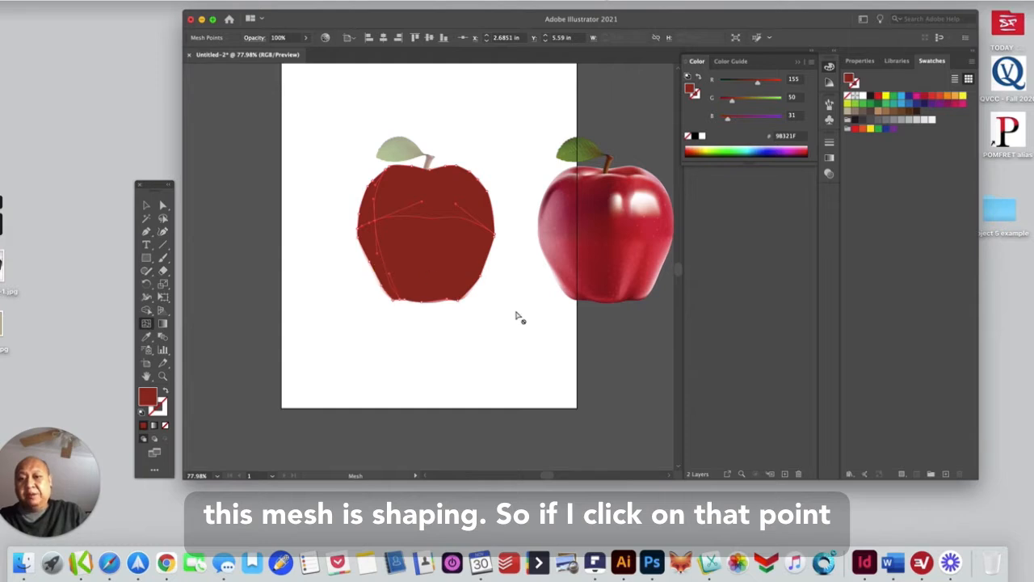
click(375, 221)
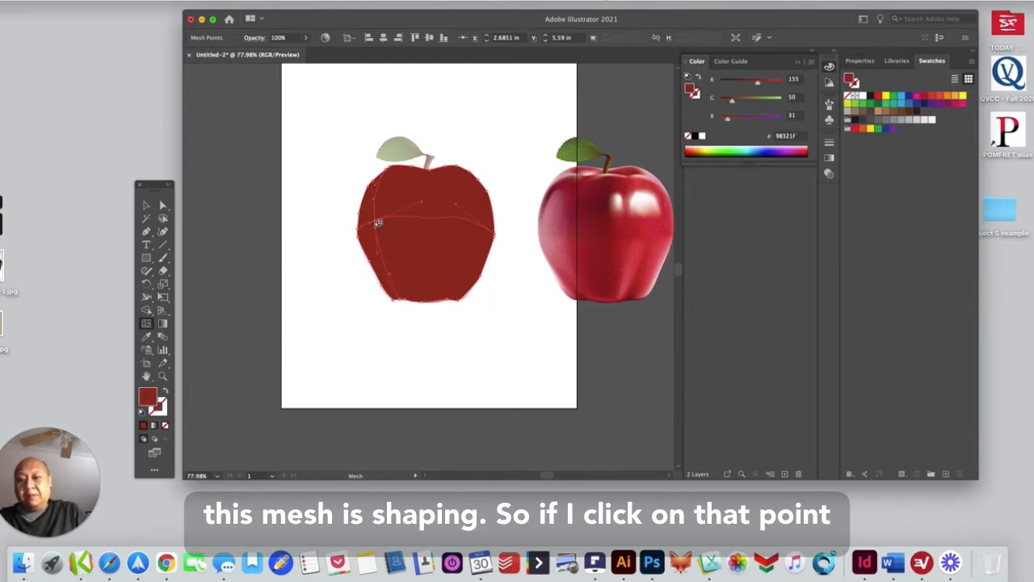
Try the bright red E0422D on the left mesh point and undo the colour change
double_click(147, 396)
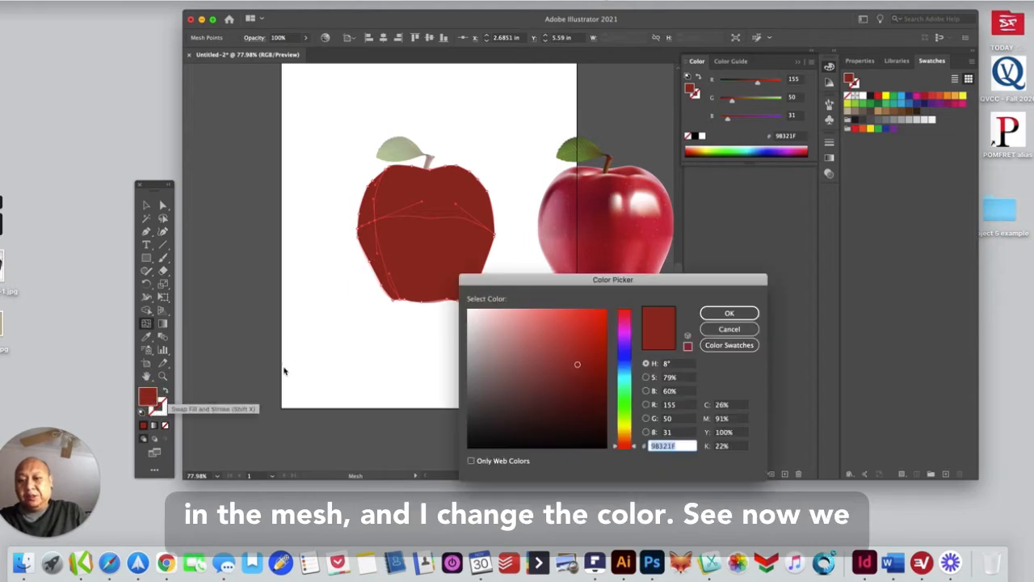
click(579, 326)
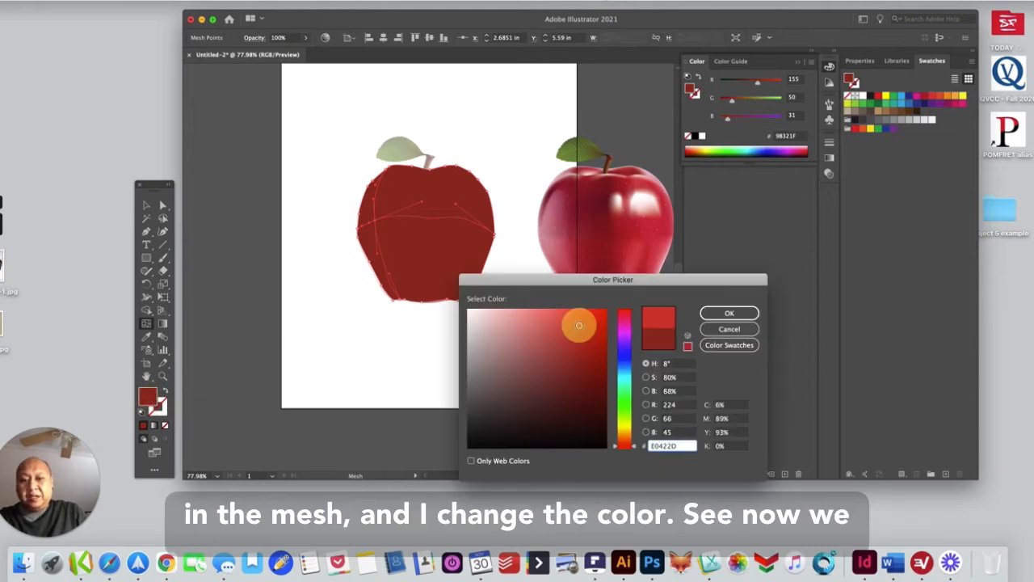
click(716, 316)
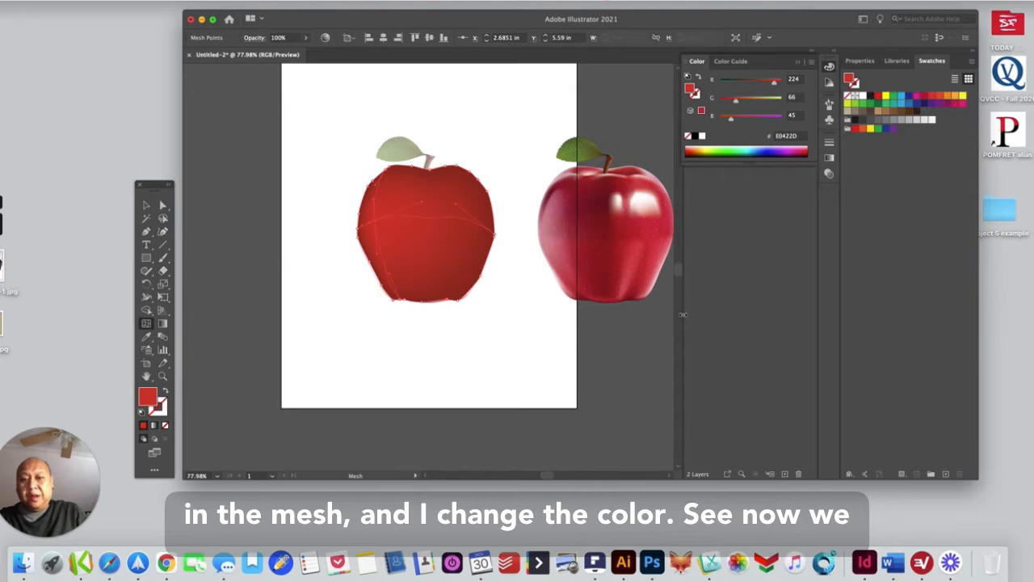
key(super+z)
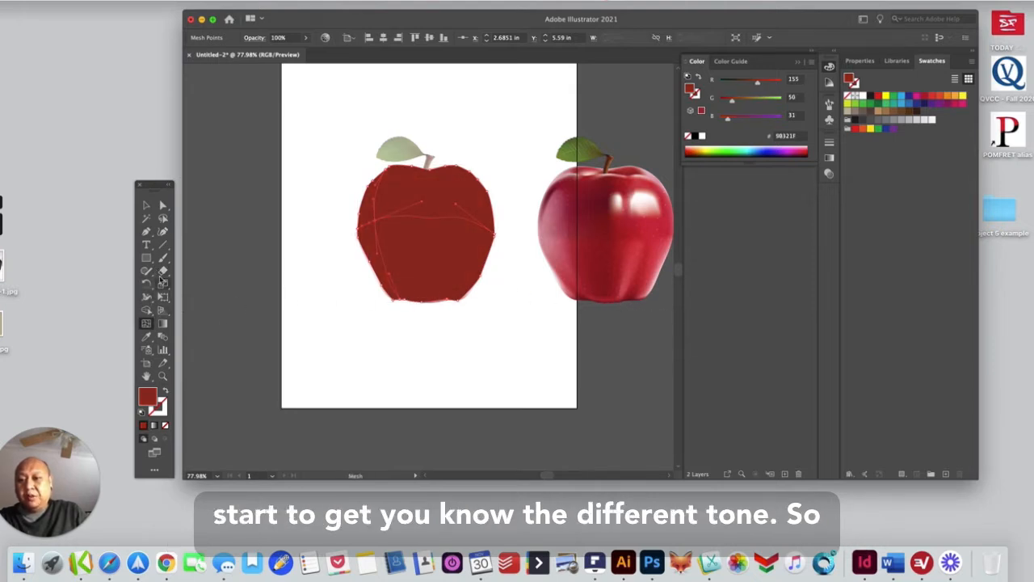
Try sampling the left mesh point's colour from several spots on the full-colour apple with the Eyedropper, and undo the samples
click(146, 337)
click(546, 230)
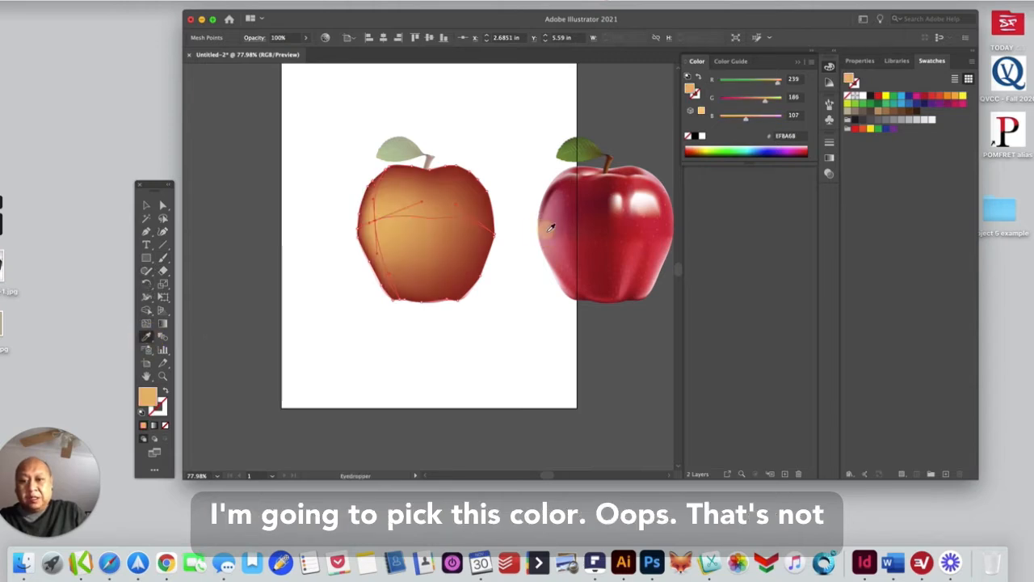
click(557, 225)
click(562, 222)
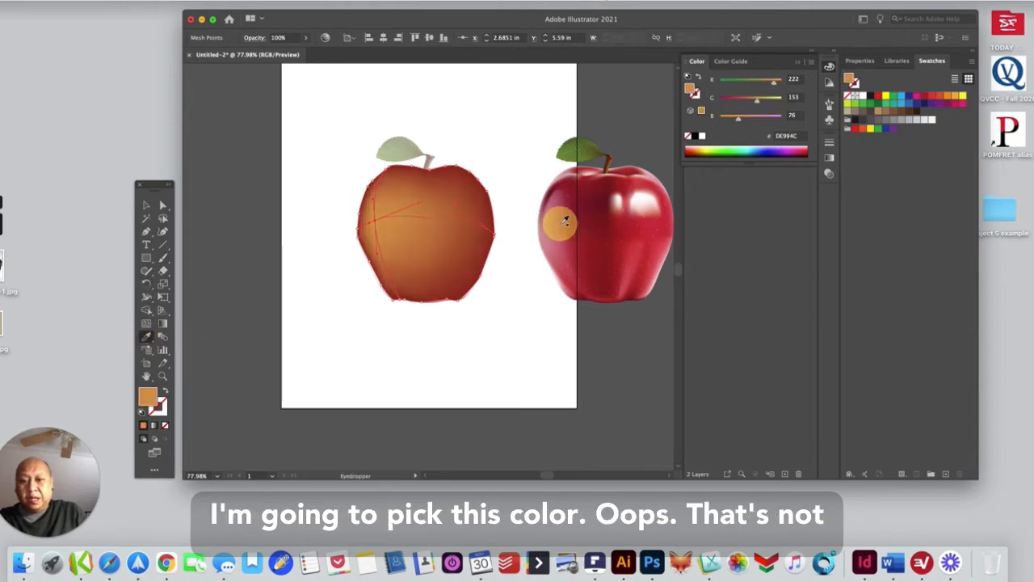
click(649, 197)
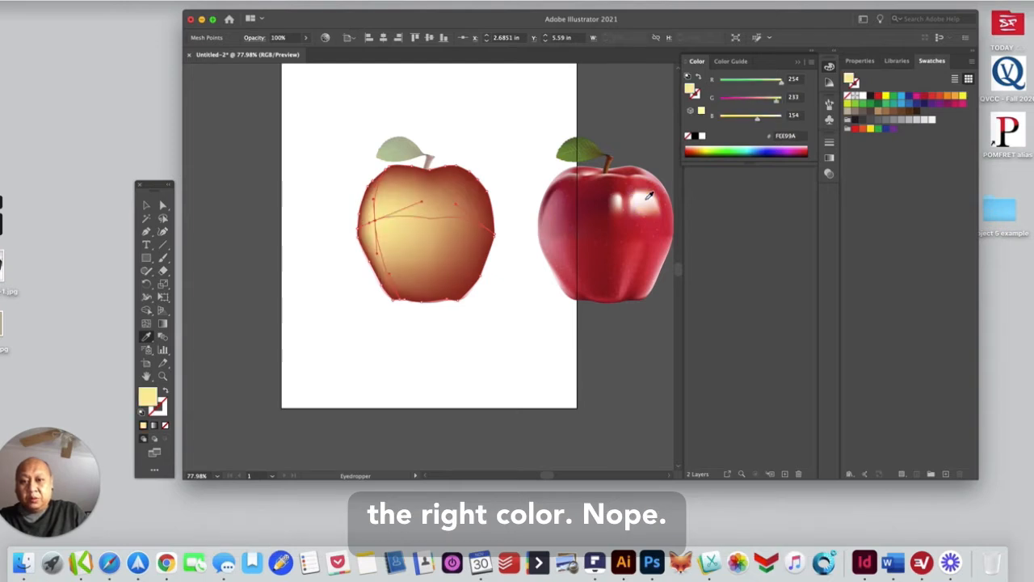
key(super+z)
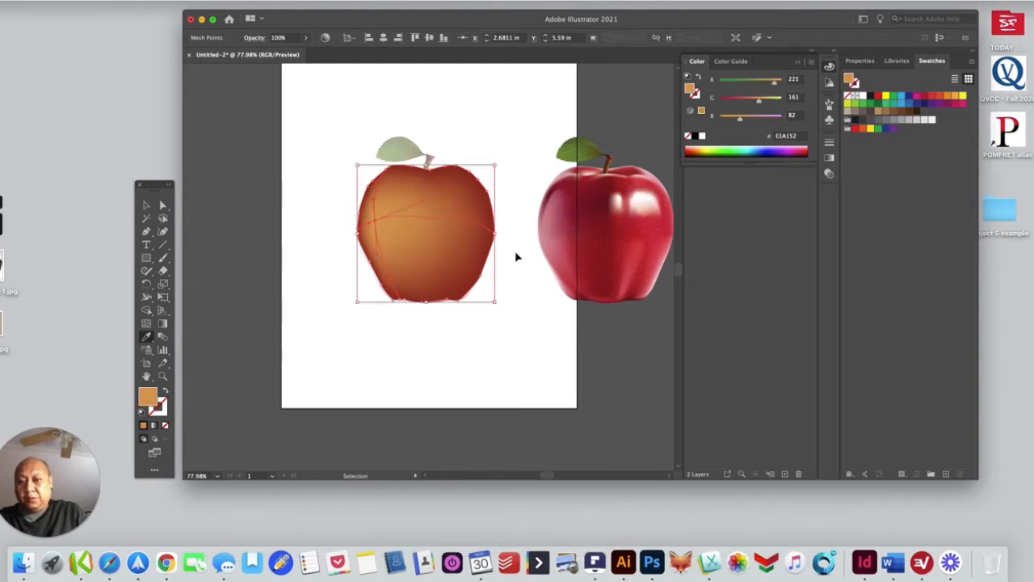
click(522, 252)
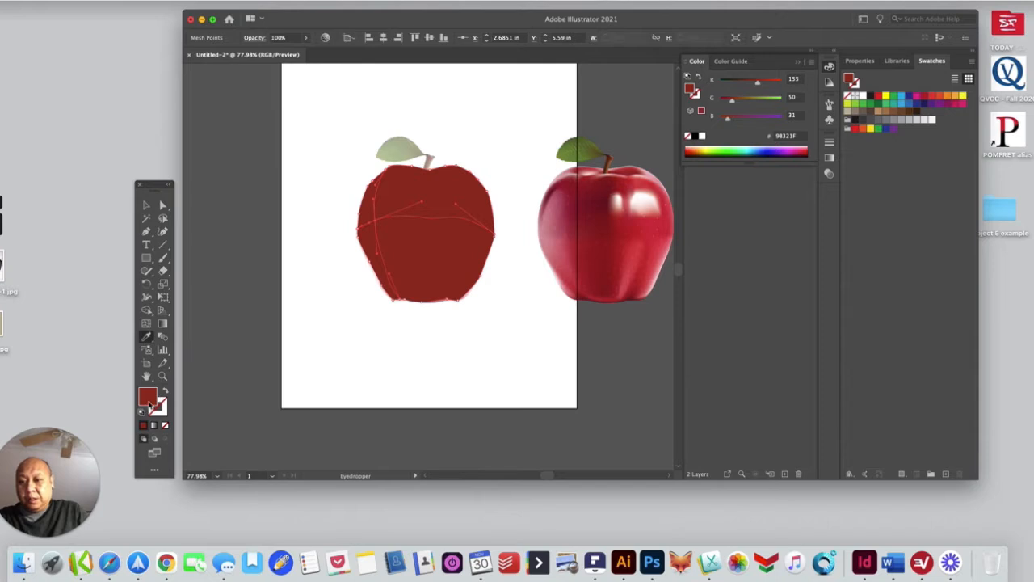
Set the left mesh point's fill colour to the lighter red D8503F
double_click(147, 396)
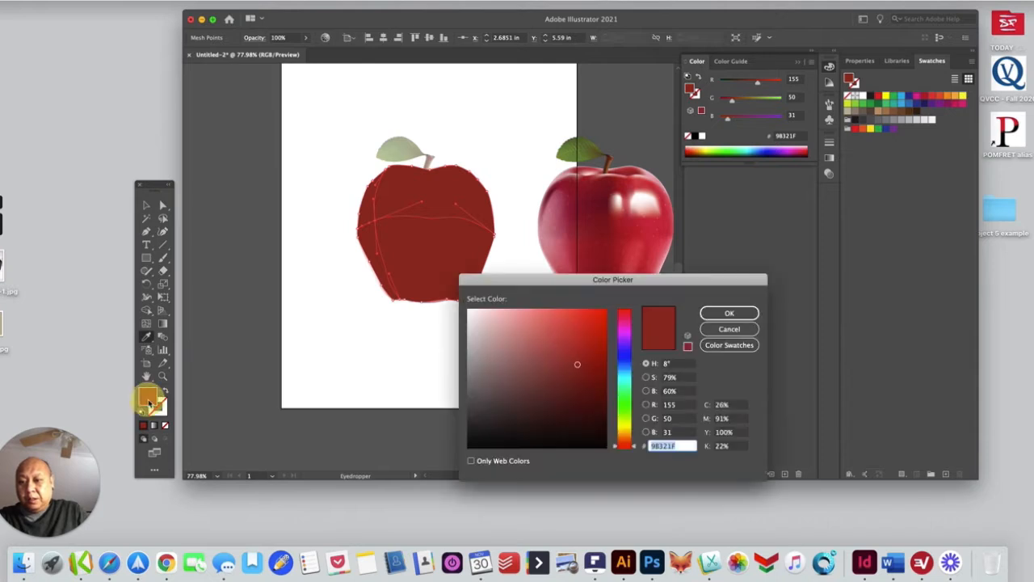
click(565, 329)
click(726, 313)
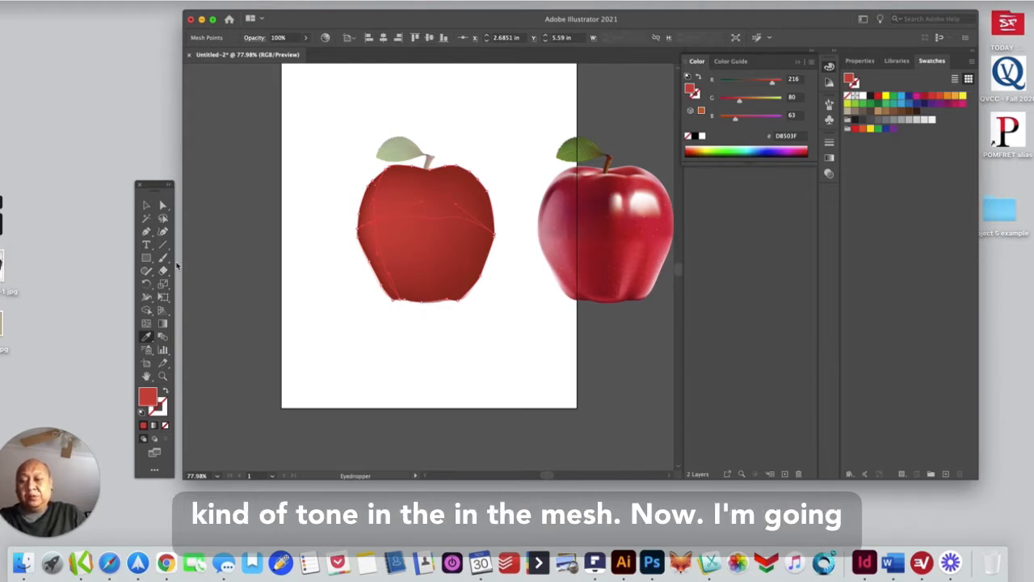
Add a mesh point at the apple's centre, about X 4.25 in, Y 5.53 in, and colour it the darker red AA352D
click(146, 323)
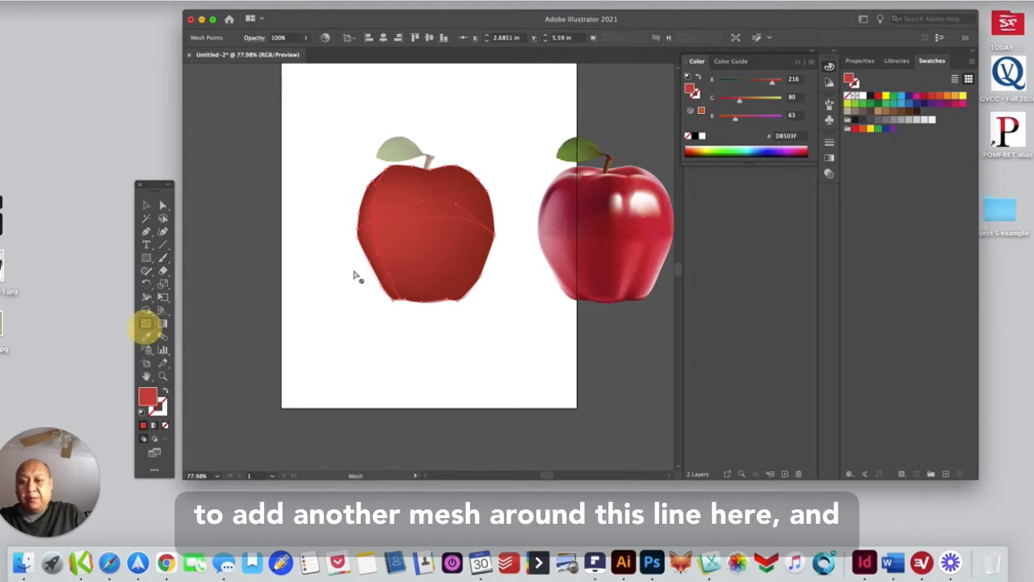
click(433, 222)
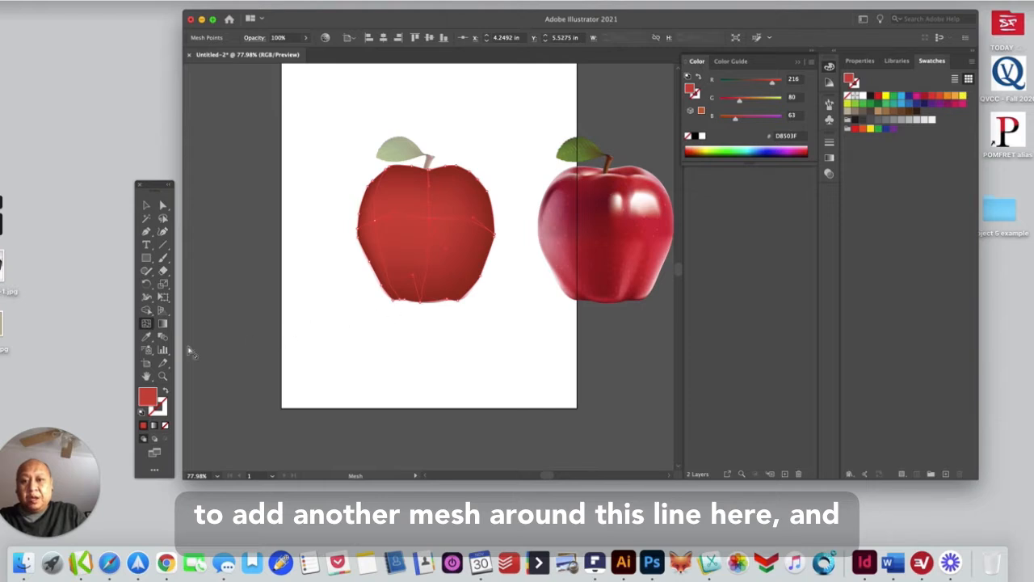
click(146, 397)
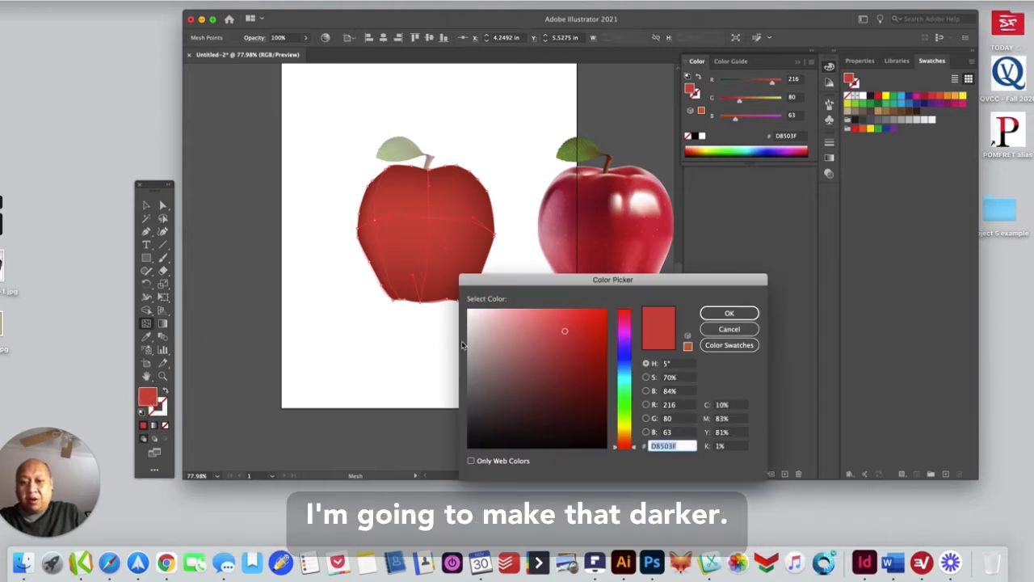
click(572, 354)
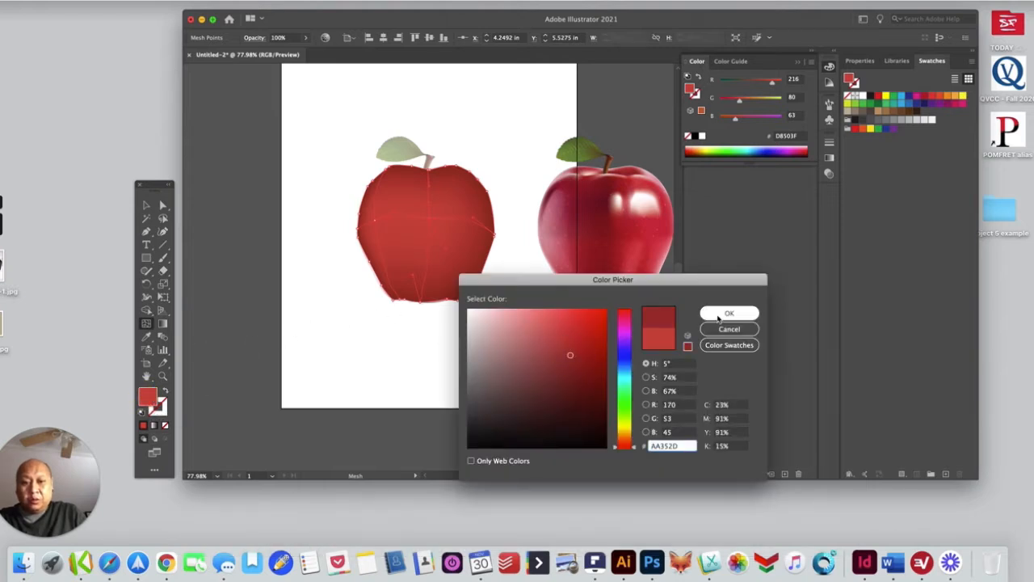
click(722, 313)
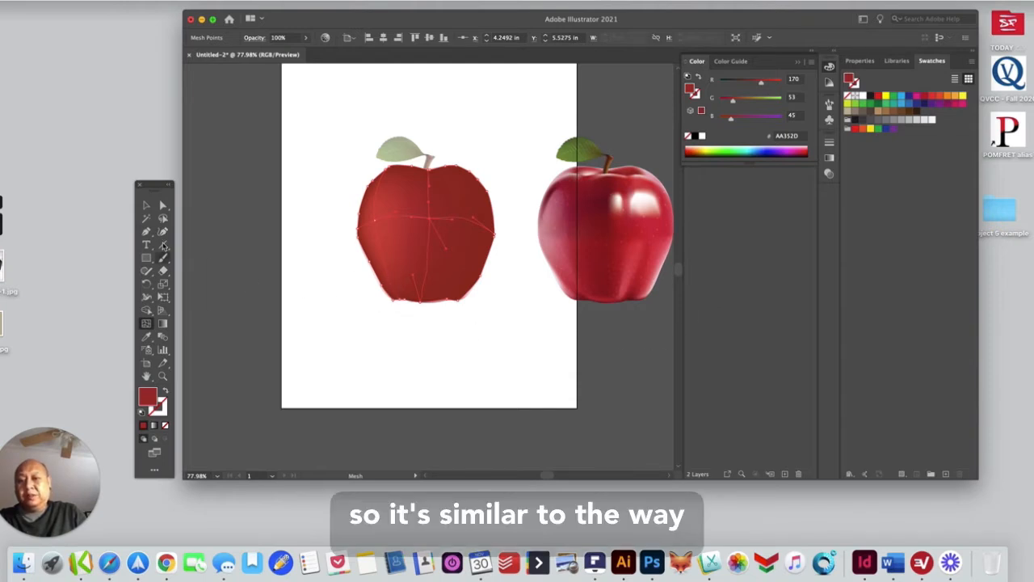
Adjust the handles along the central vertical mesh line with the Direct Selection tool to straighten its curve
click(162, 206)
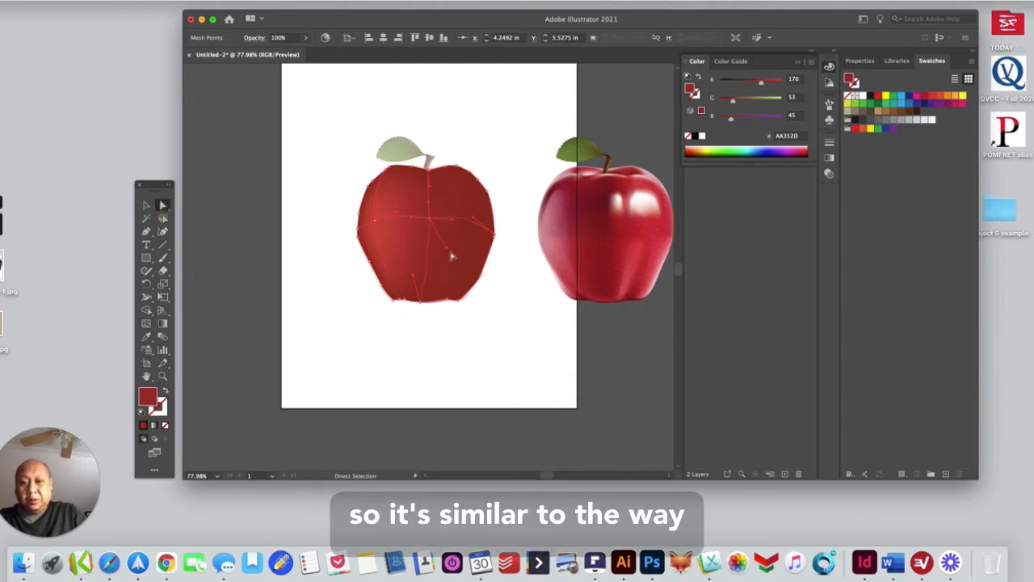
drag(434, 251, 435, 257)
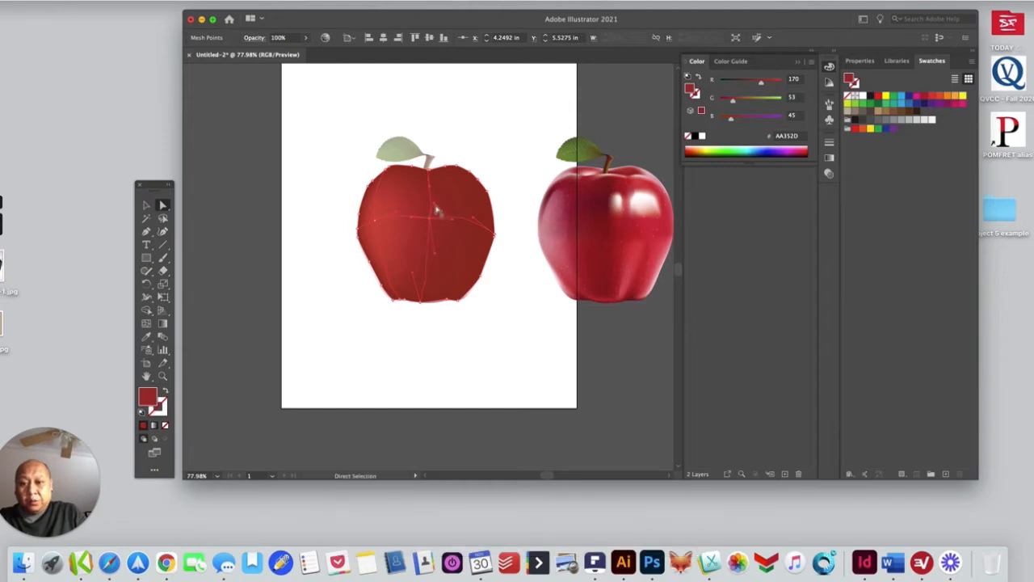
drag(436, 209, 437, 207)
drag(414, 278, 430, 276)
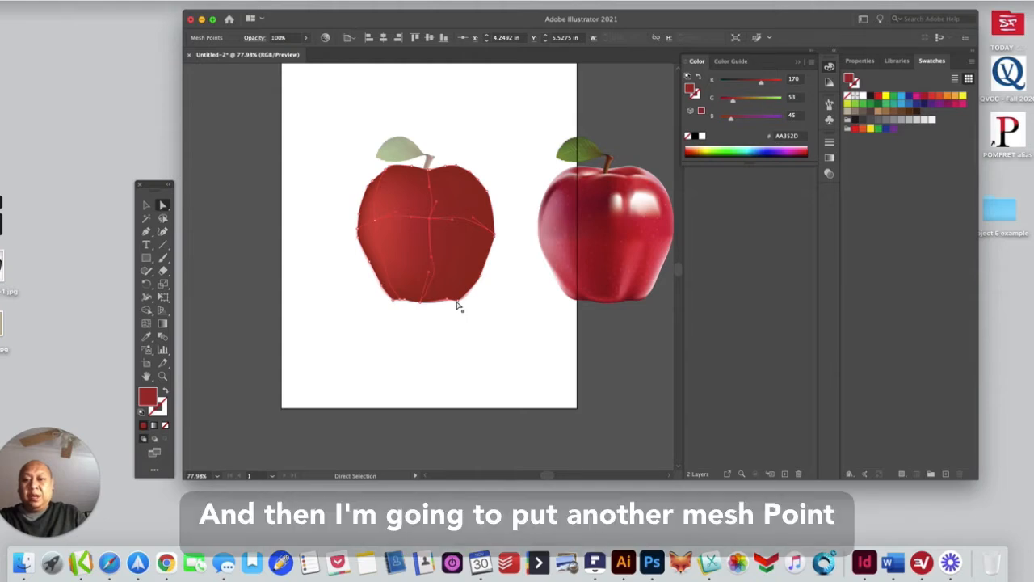
Add a mesh point on the apple's right side, about X 5.36 in, Y 5.57 in, colour it red DB3733, and deselect the artwork
click(147, 323)
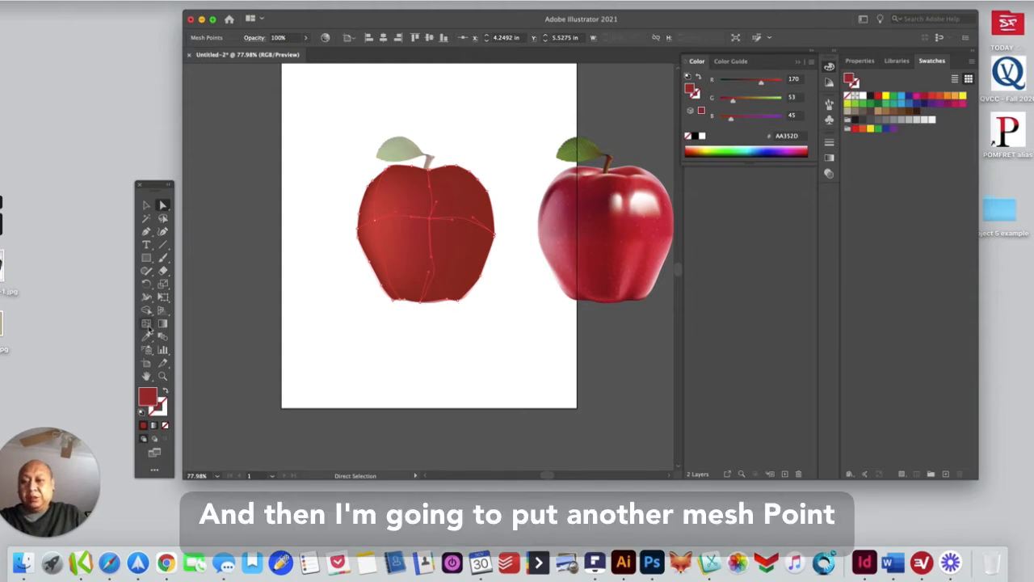
click(468, 219)
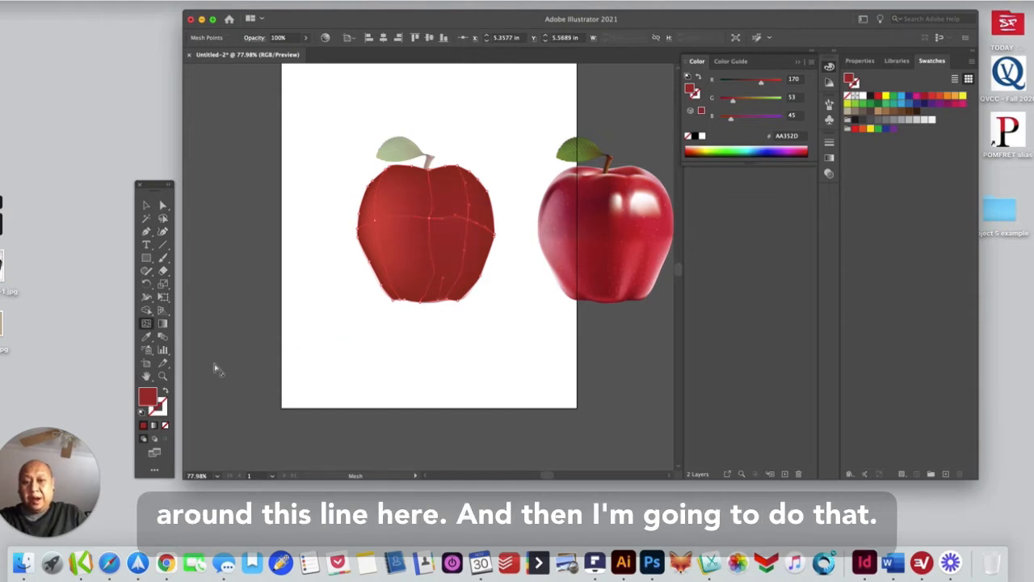
double_click(149, 396)
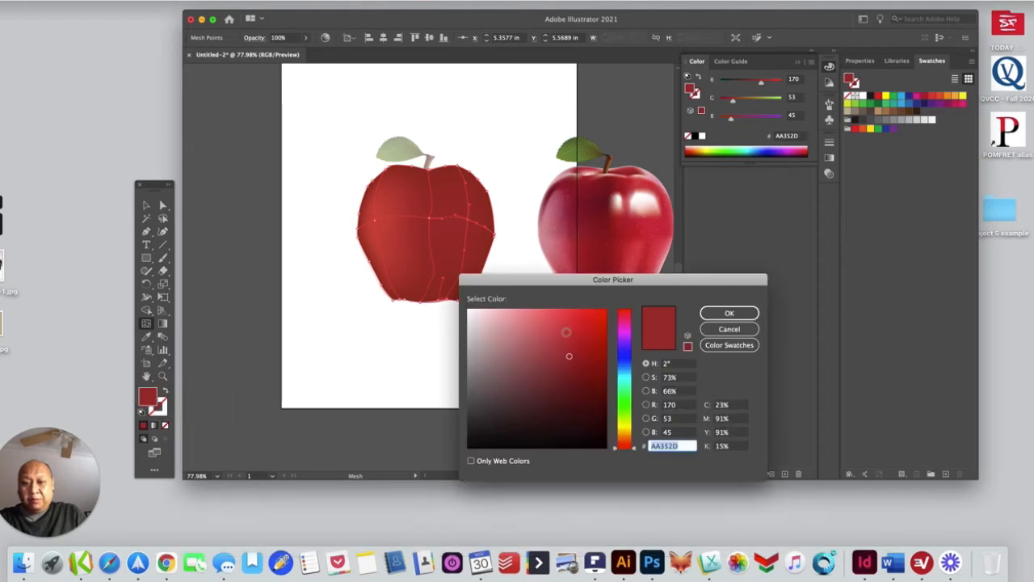
click(574, 328)
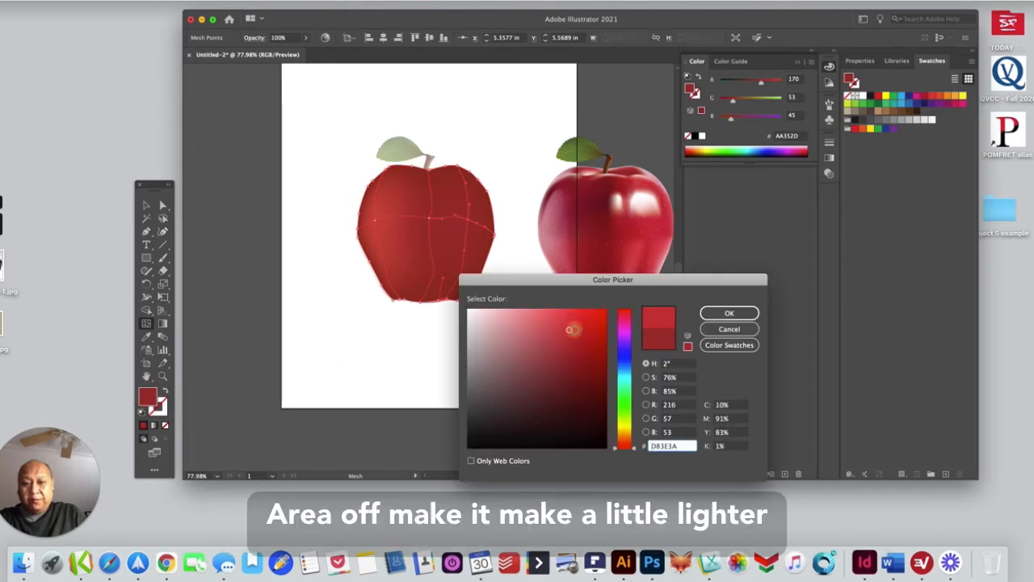
click(729, 313)
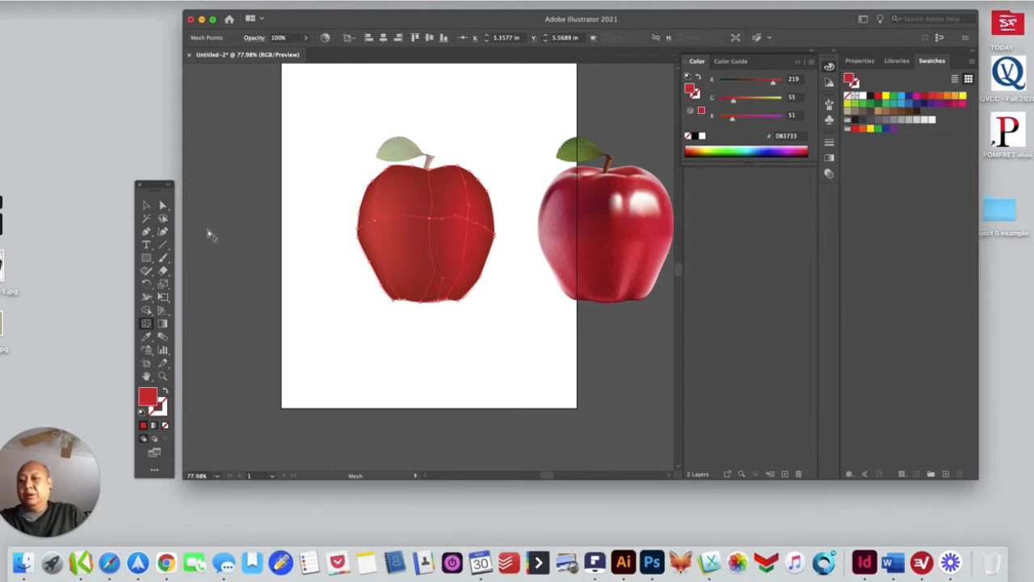
click(164, 205)
click(300, 240)
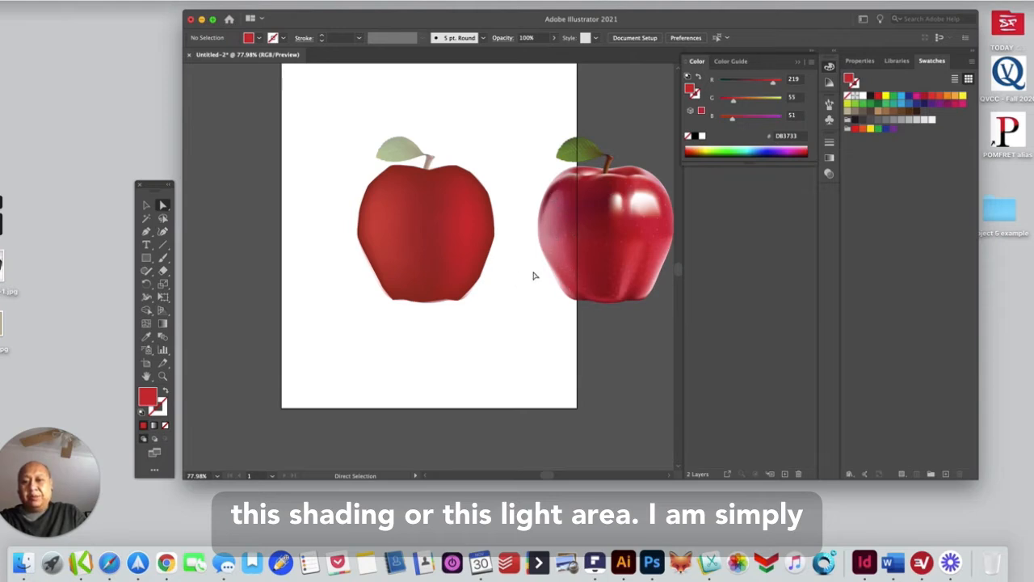
Hide Layer 2 to expose the faded apple image and add a new layer above it for the highlight
click(146, 231)
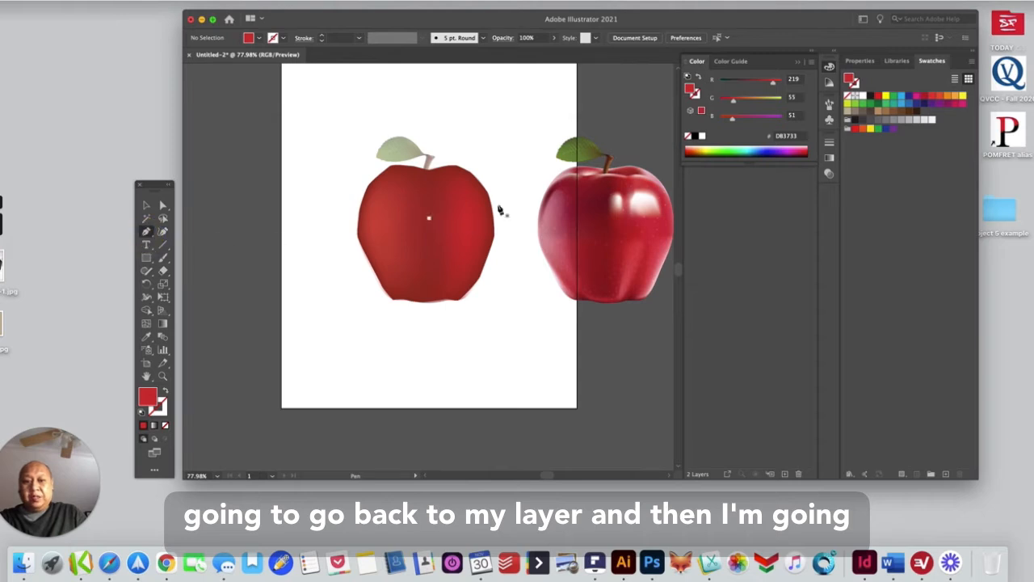
click(797, 61)
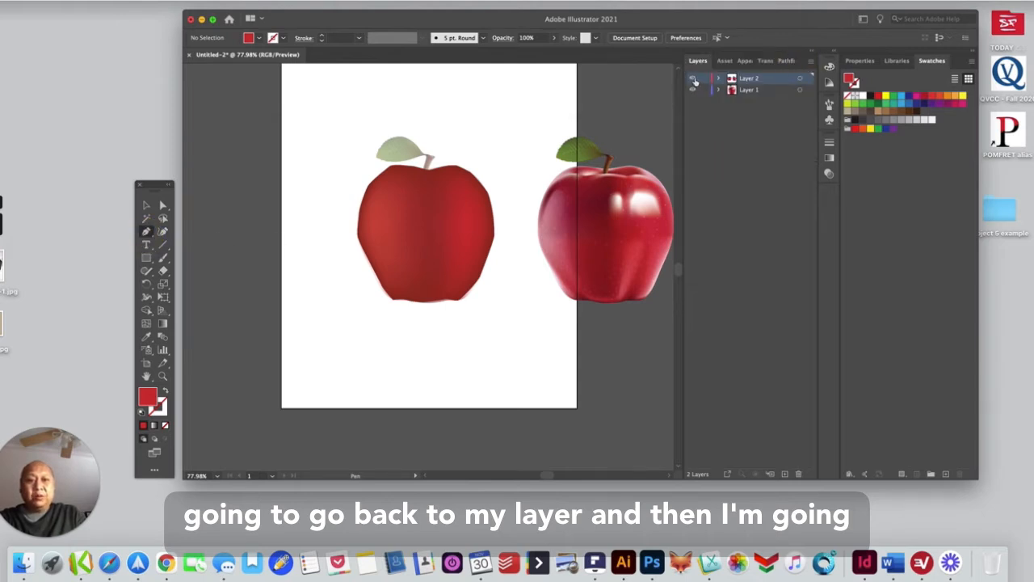
click(694, 80)
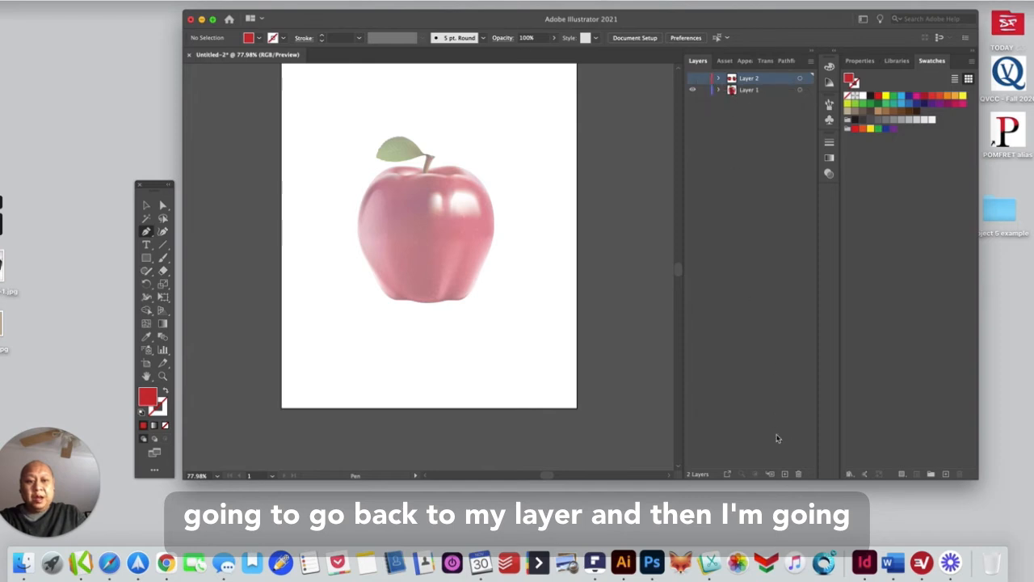
click(785, 474)
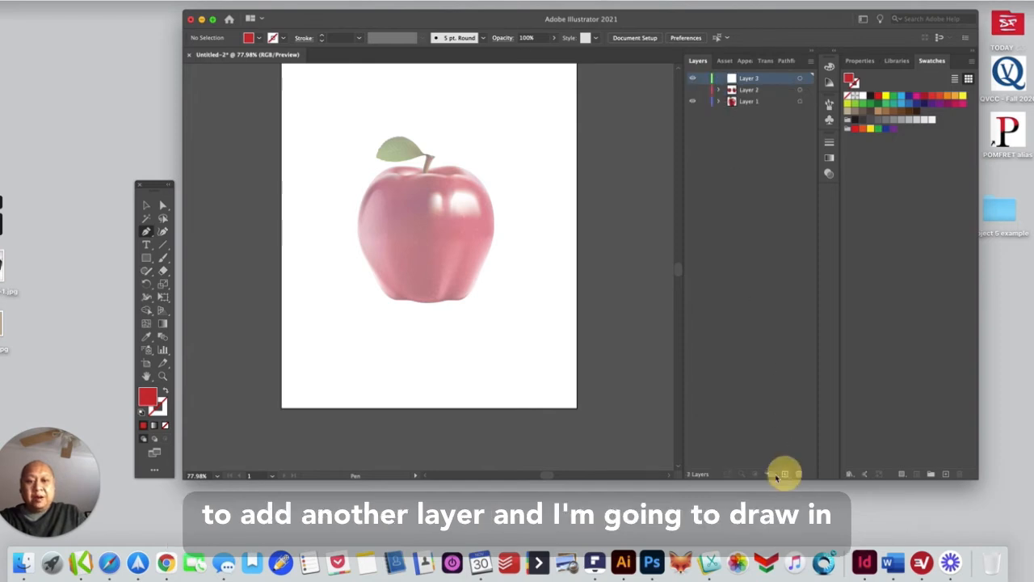
Draw a closed crescent-shaped highlight with the Pen tool along the apple's left side on the new layer, and show Layer 2 again
click(380, 193)
click(375, 195)
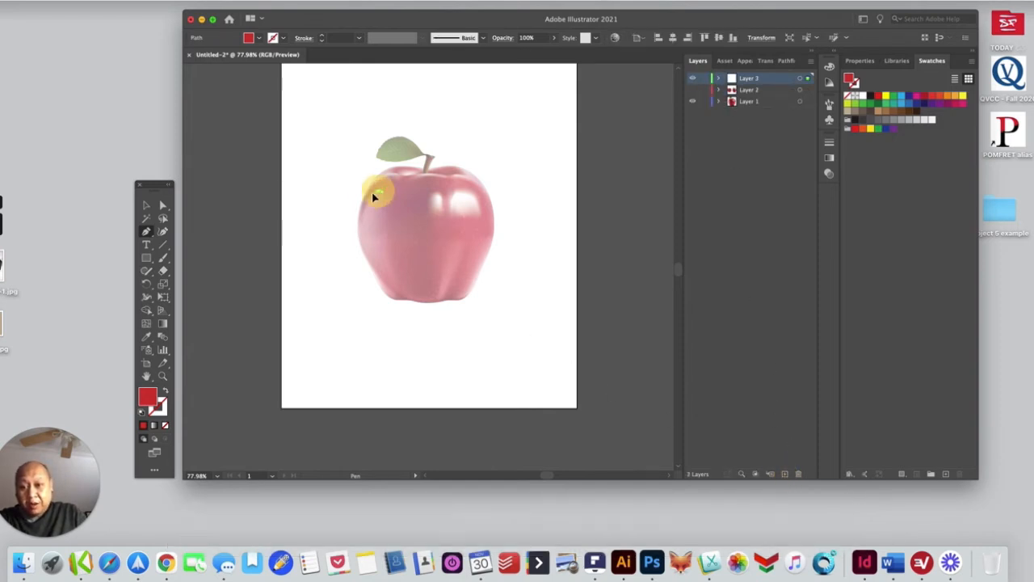
drag(373, 194, 371, 195)
click(363, 218)
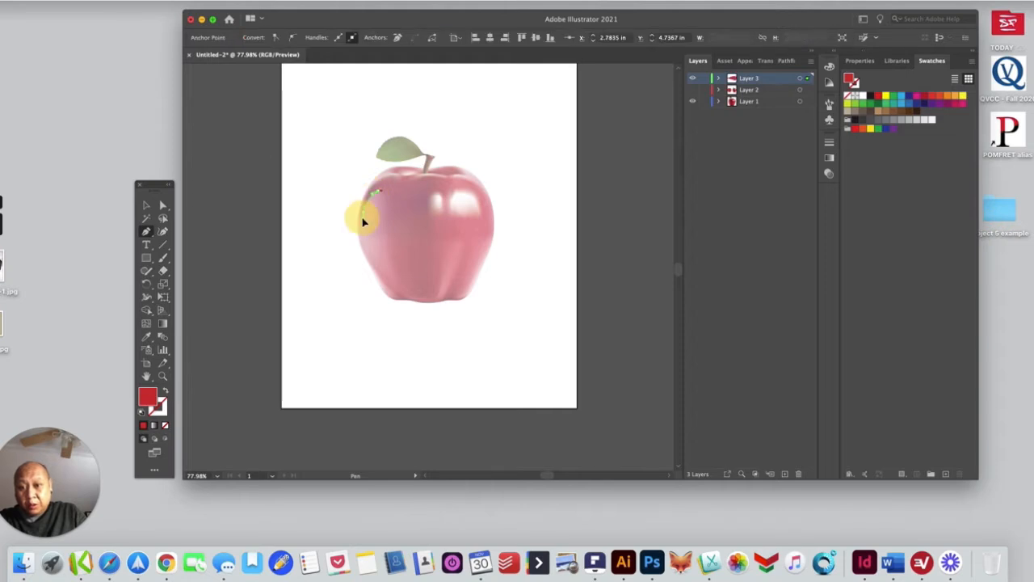
drag(366, 243, 407, 291)
click(405, 288)
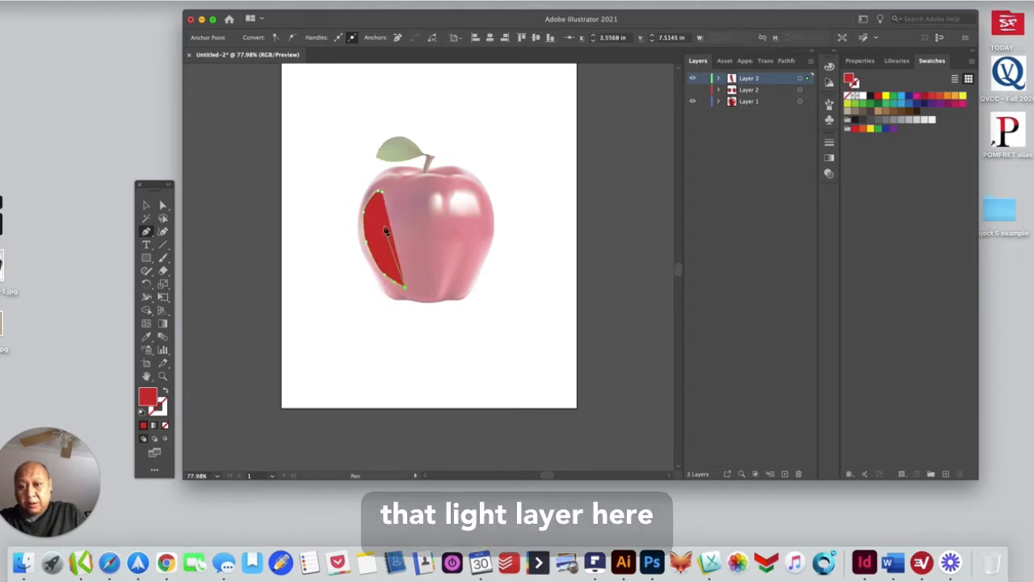
drag(385, 234, 384, 203)
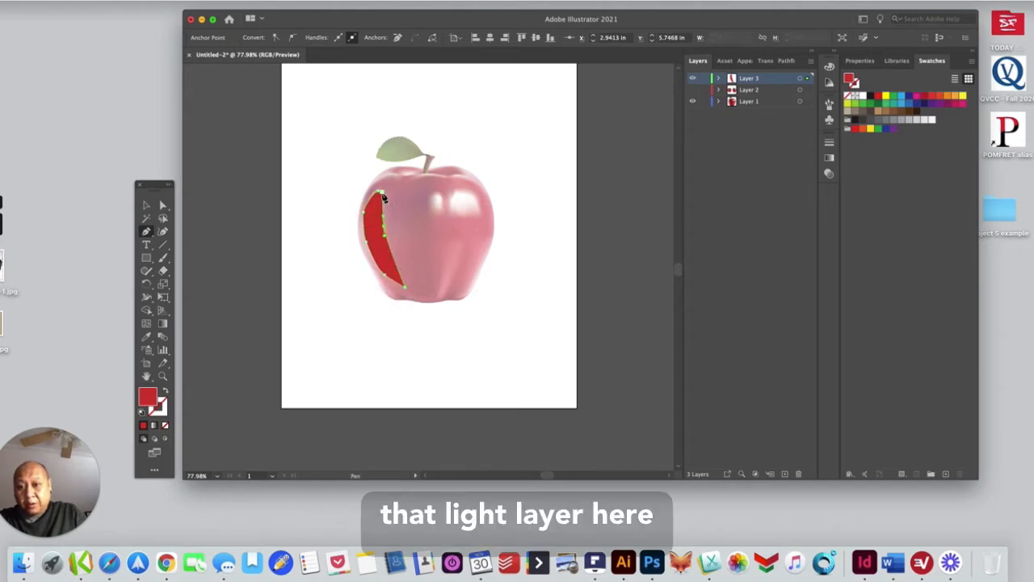
click(383, 195)
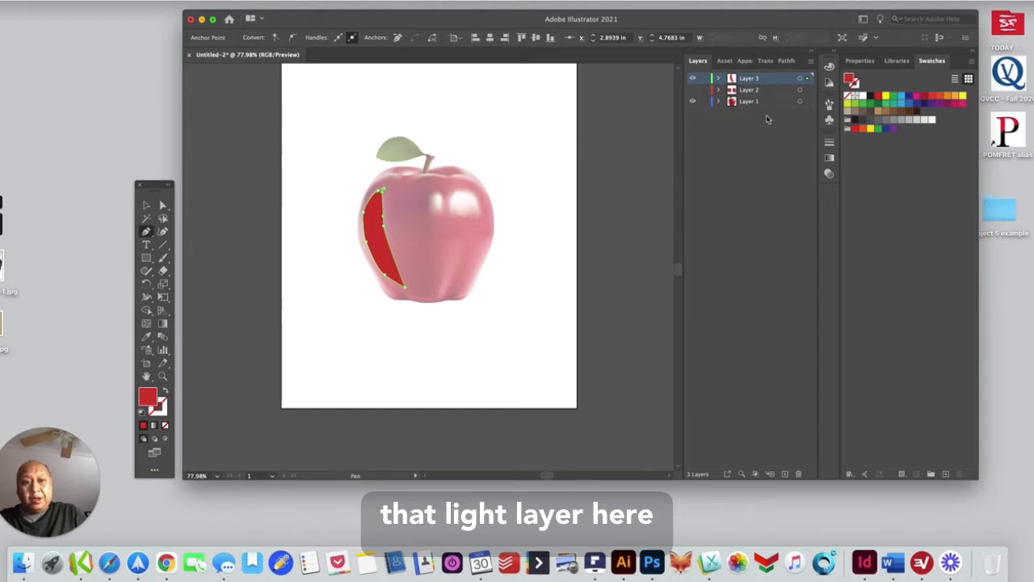
click(693, 90)
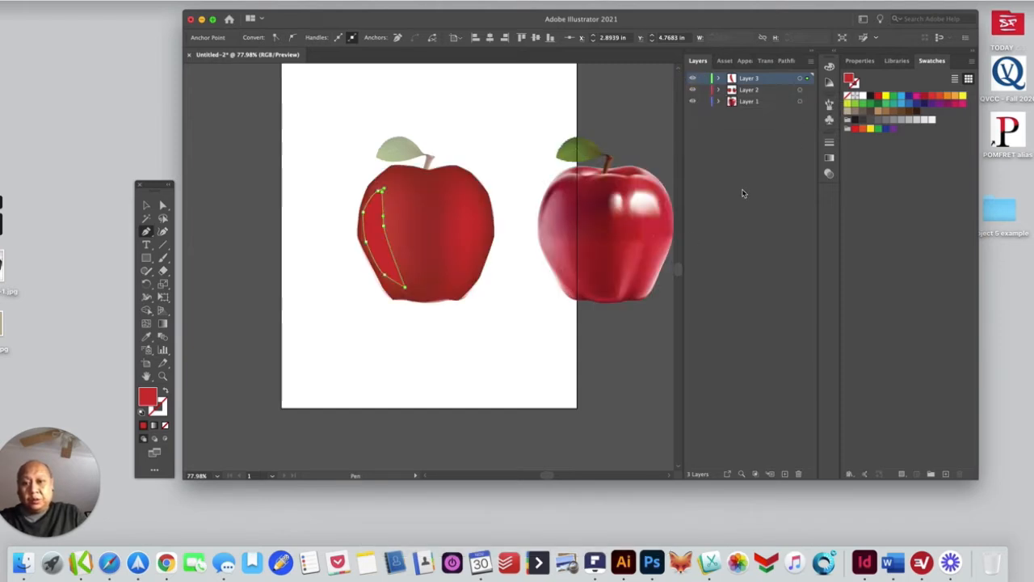
Fill the crescent highlight with a lighter pinkish red and deselect it
double_click(147, 397)
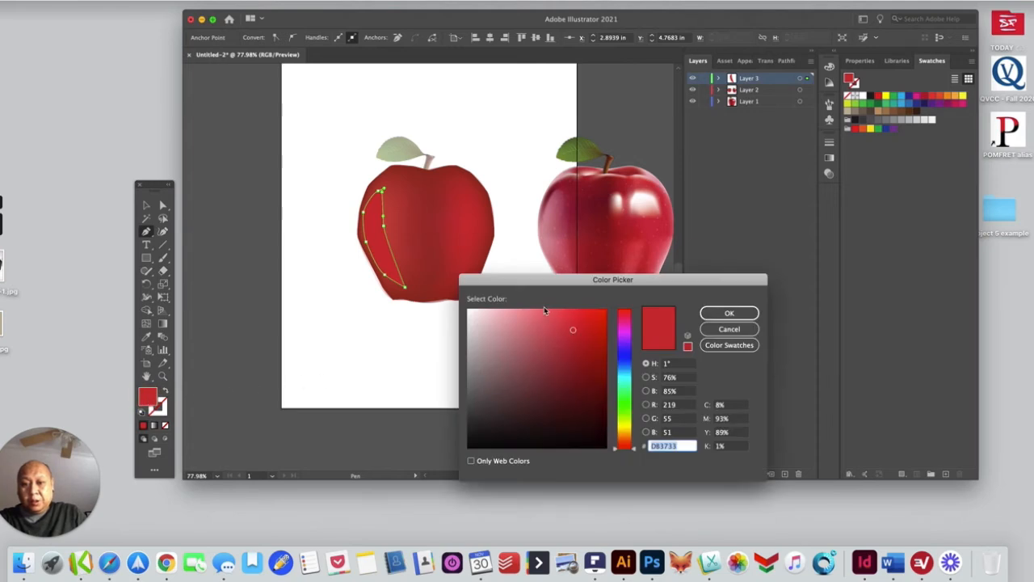
click(556, 318)
click(561, 324)
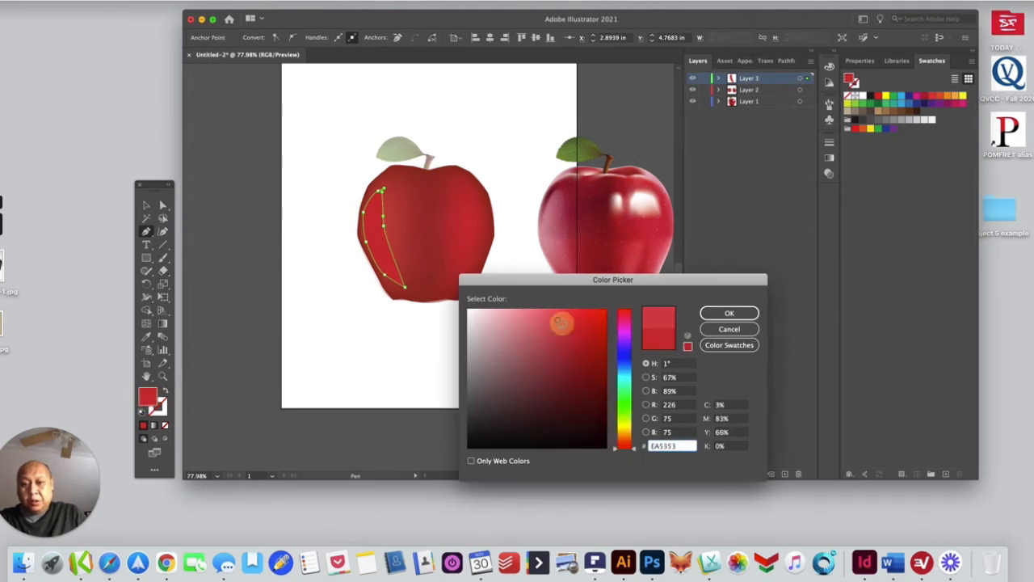
drag(561, 323, 555, 321)
click(721, 314)
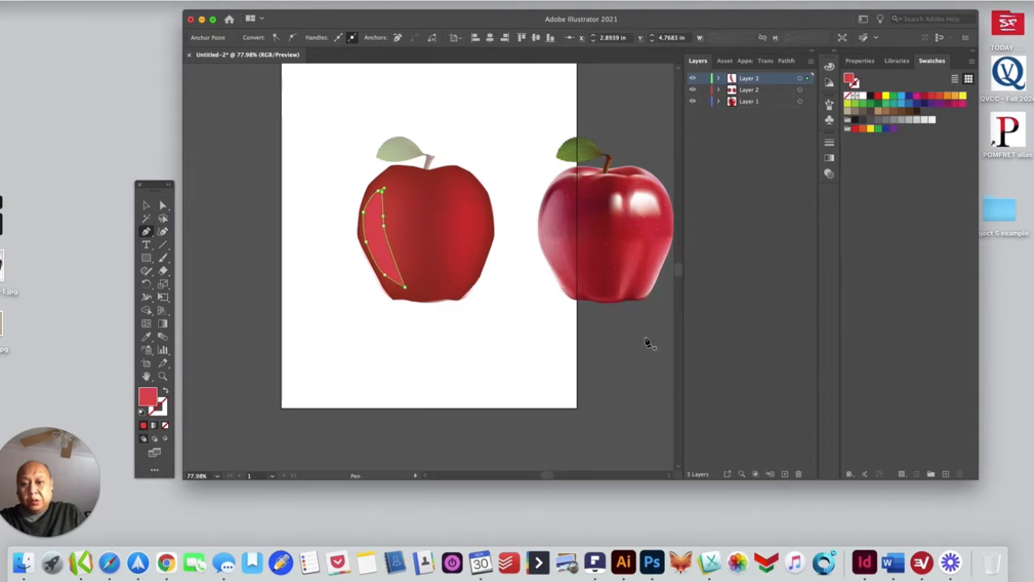
click(163, 205)
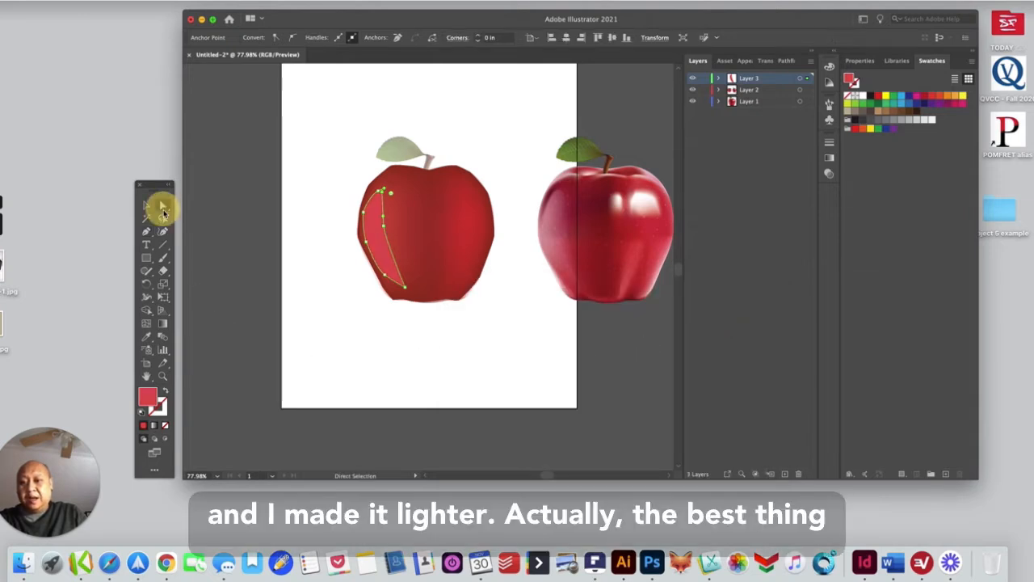
click(297, 302)
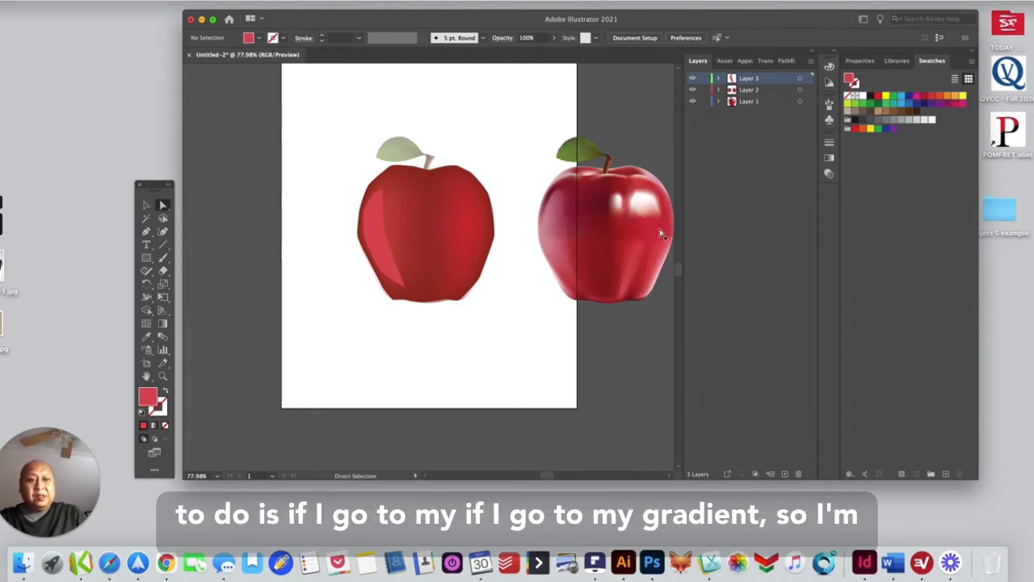
Replace the crescent highlight's solid fill with a white-to-black linear gradient
click(829, 159)
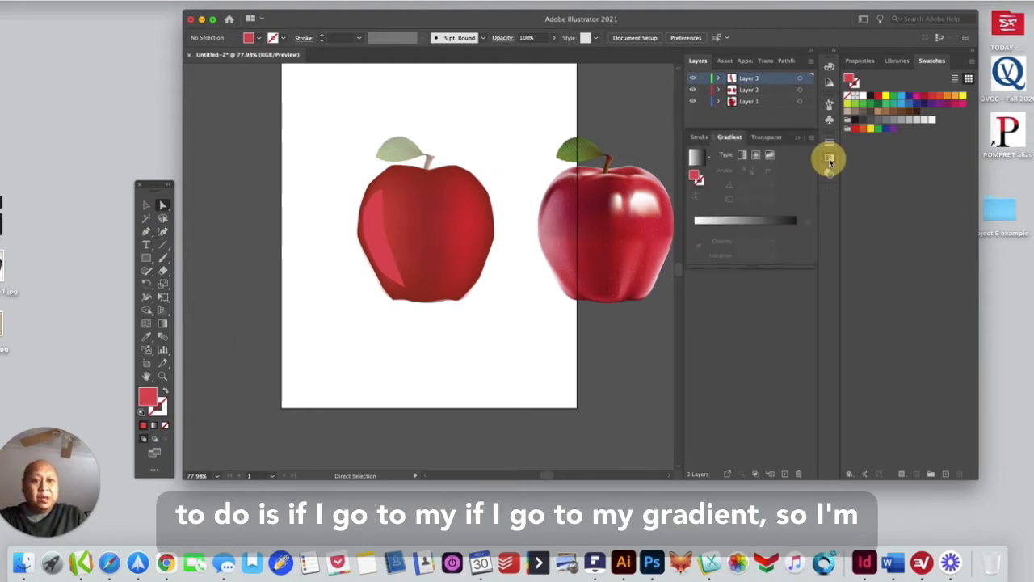
click(700, 160)
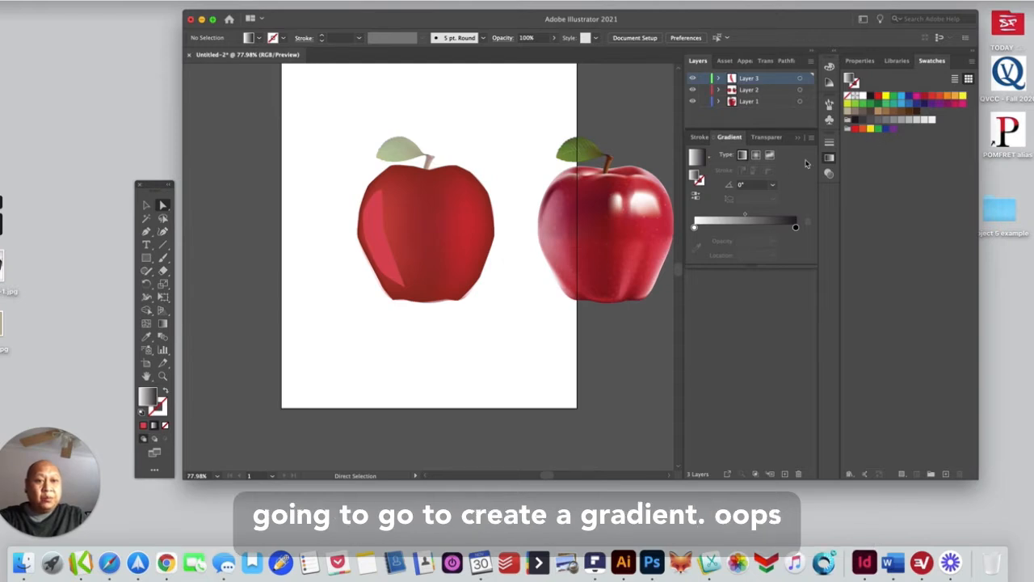
double_click(852, 79)
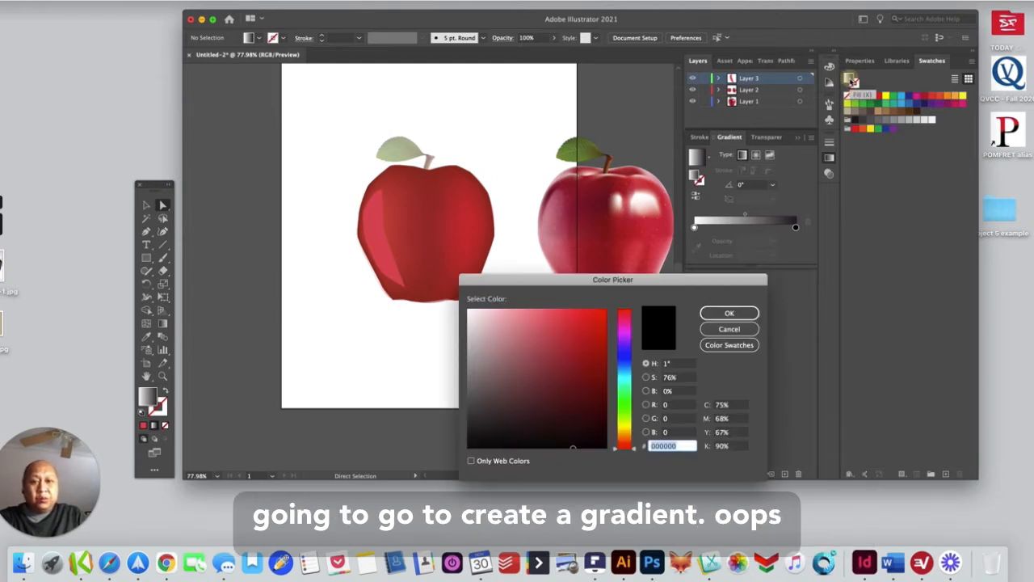
click(731, 311)
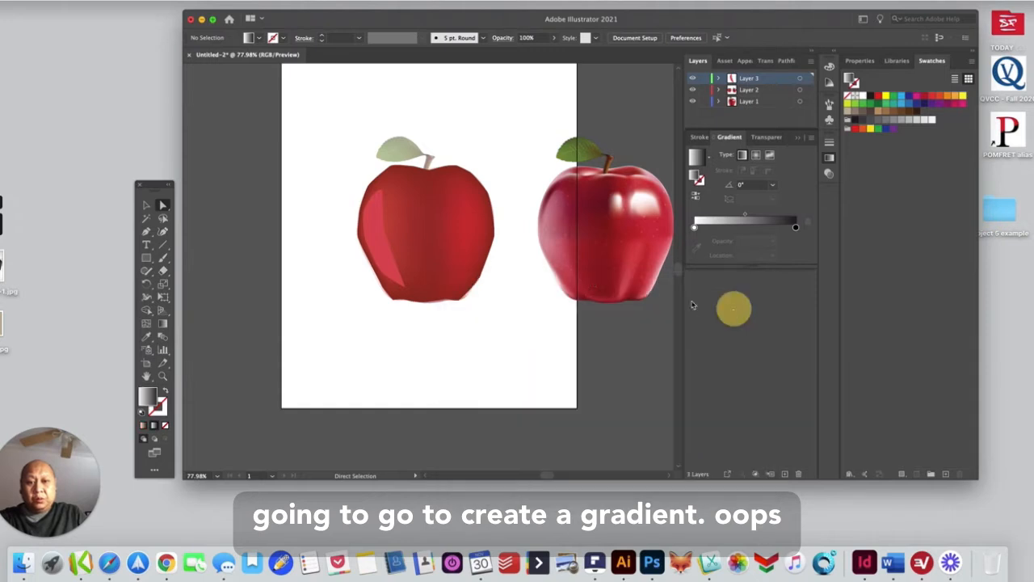
click(390, 253)
click(728, 222)
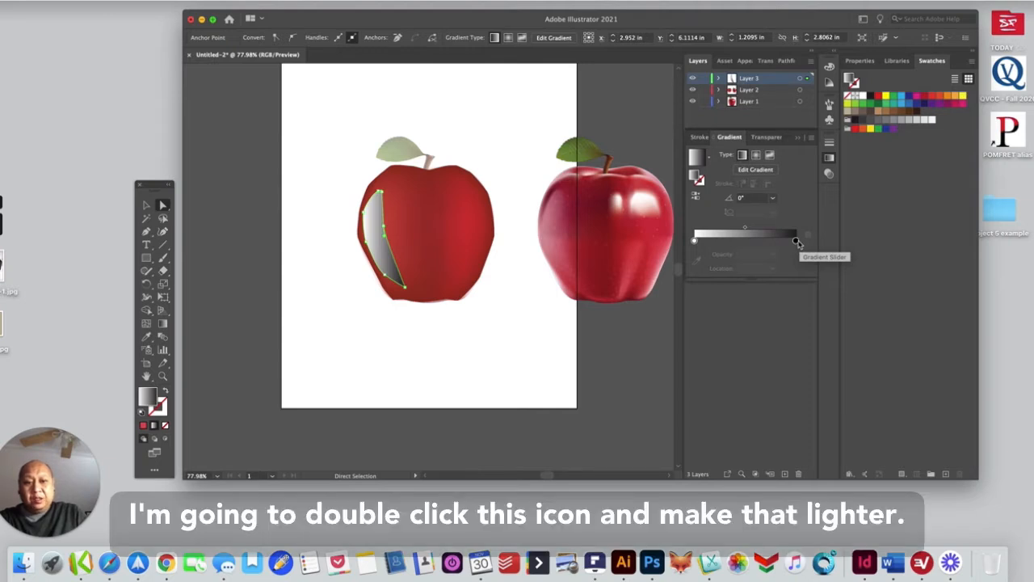
Switch the gradient's black end stop to RGB and colour it red C70000
double_click(797, 242)
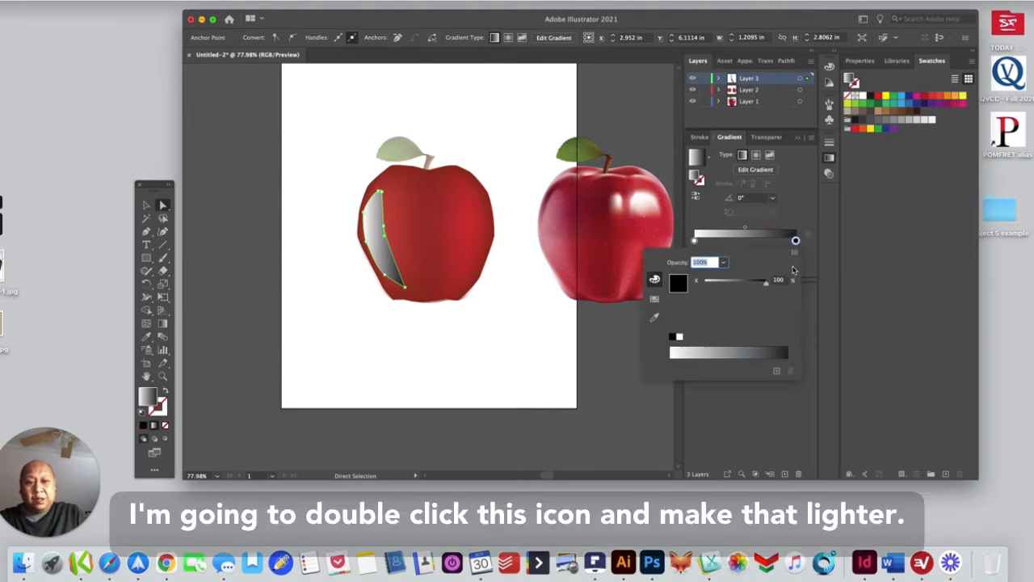
click(795, 252)
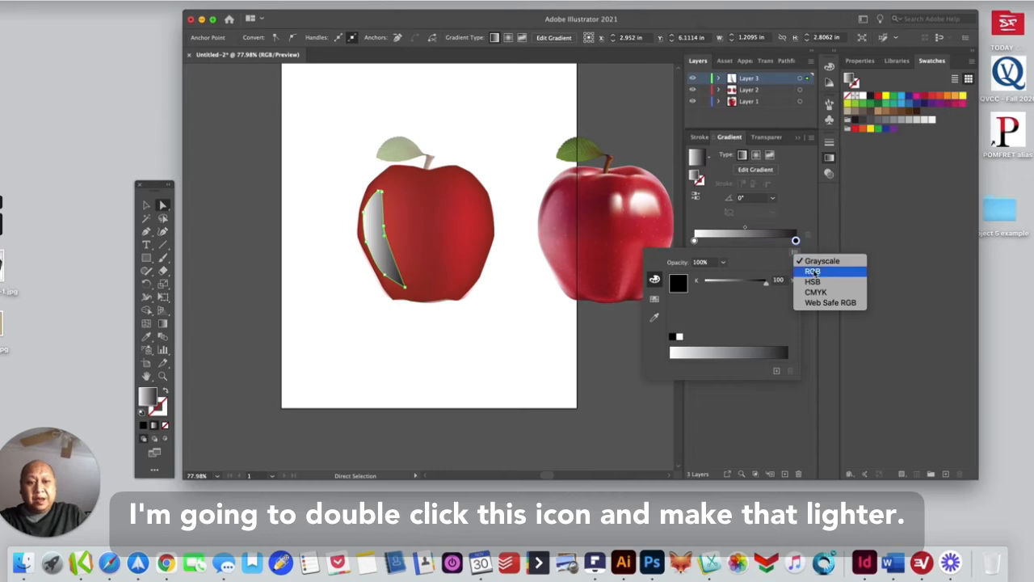
click(813, 272)
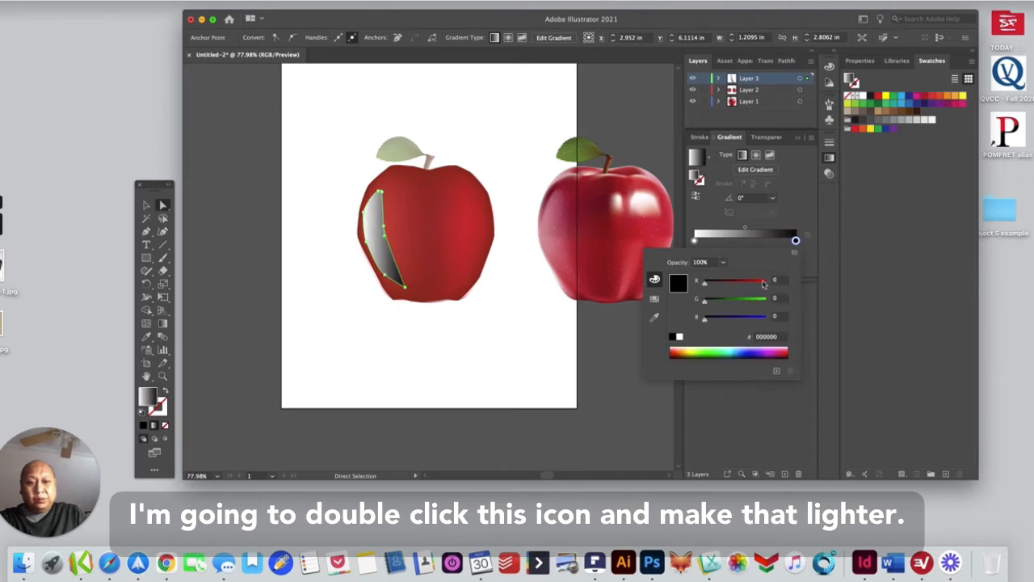
click(763, 282)
click(754, 284)
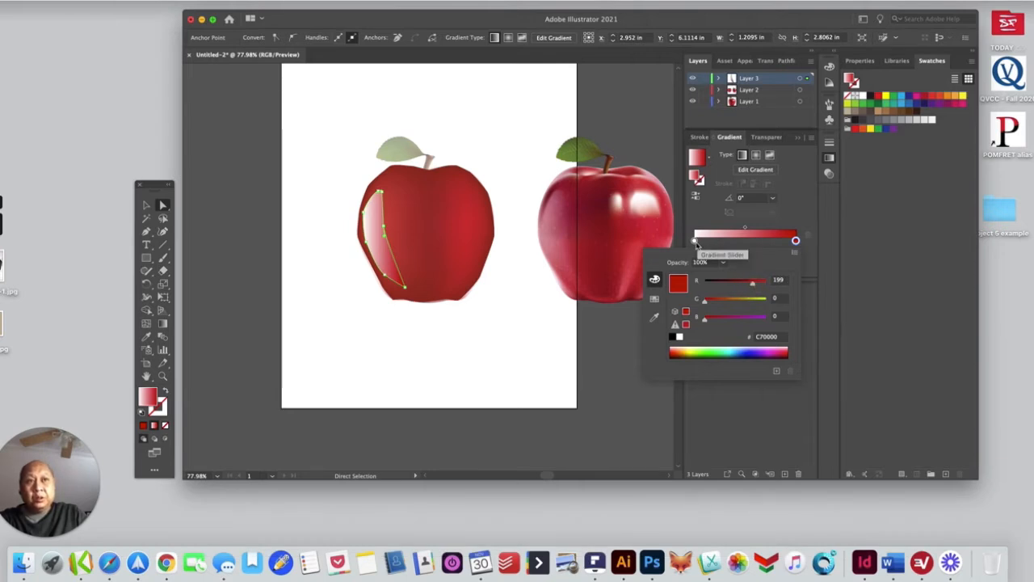
Switch the gradient's white start stop to RGB and colour it pale pink FFE8E3
click(696, 243)
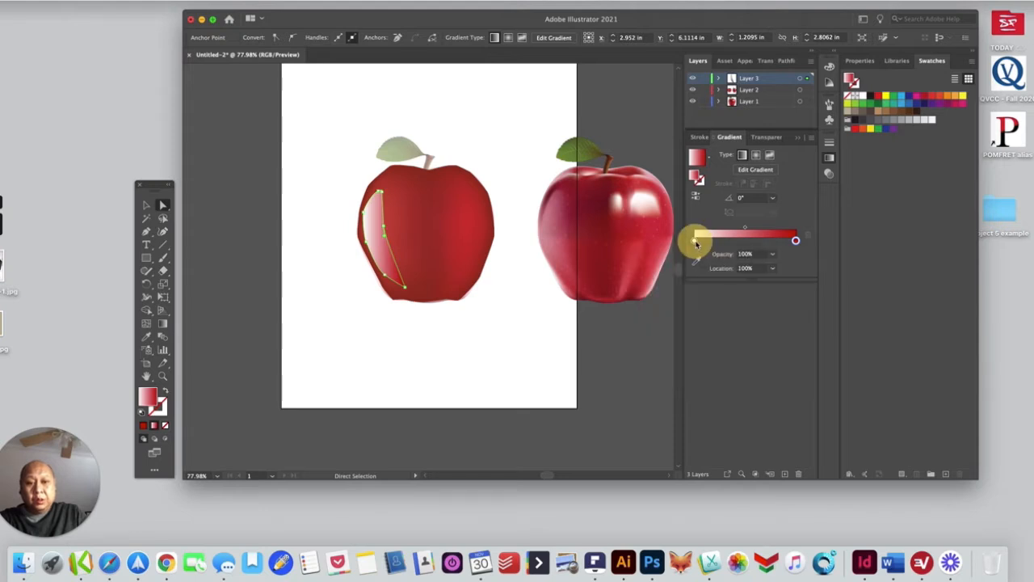
double_click(695, 243)
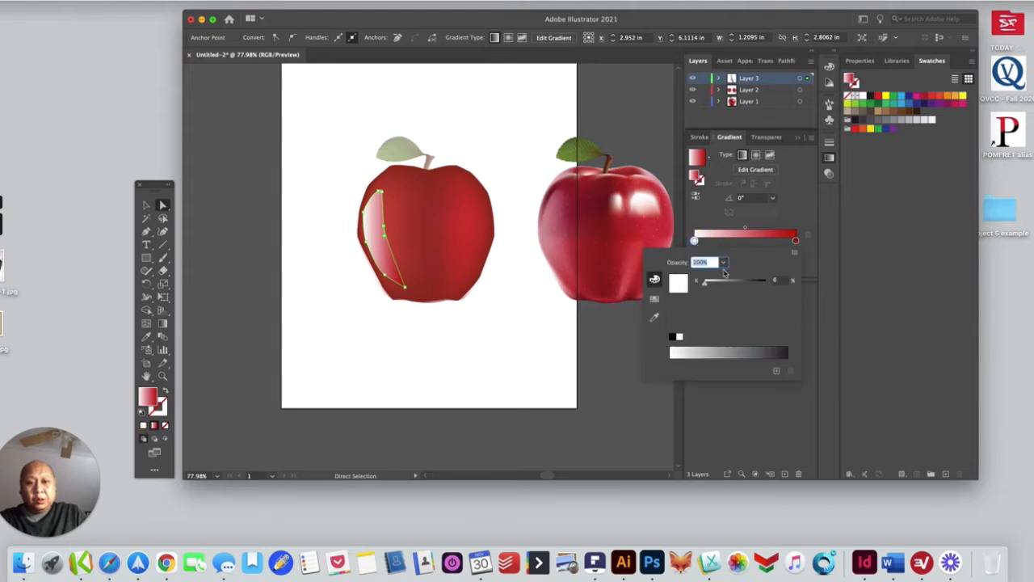
click(794, 253)
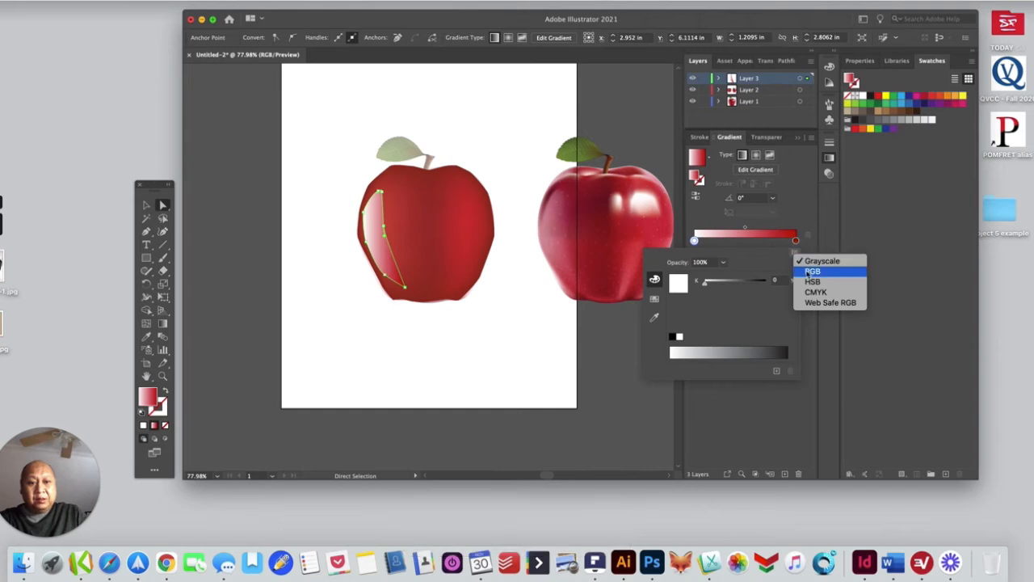
click(811, 273)
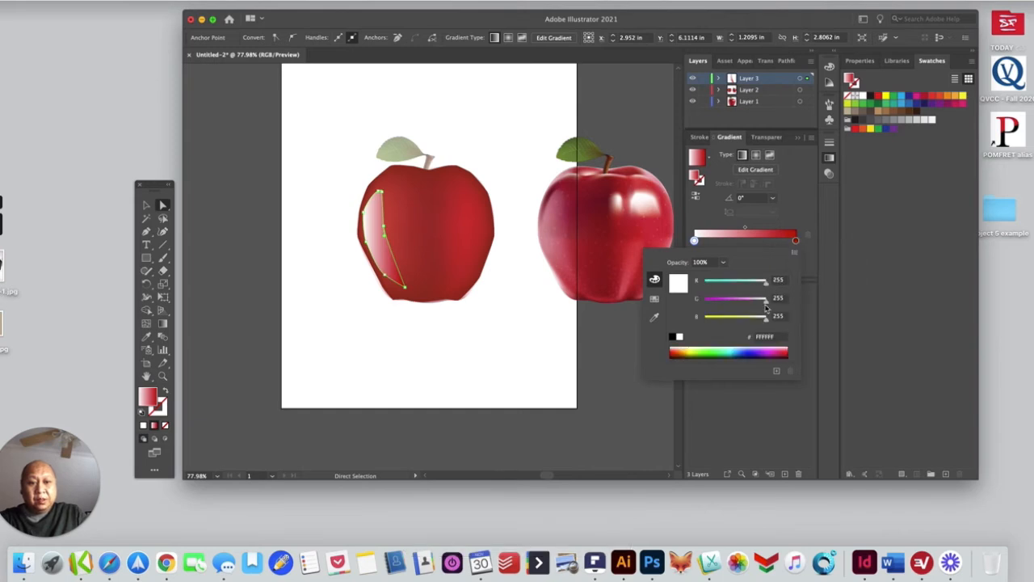
drag(766, 305, 759, 322)
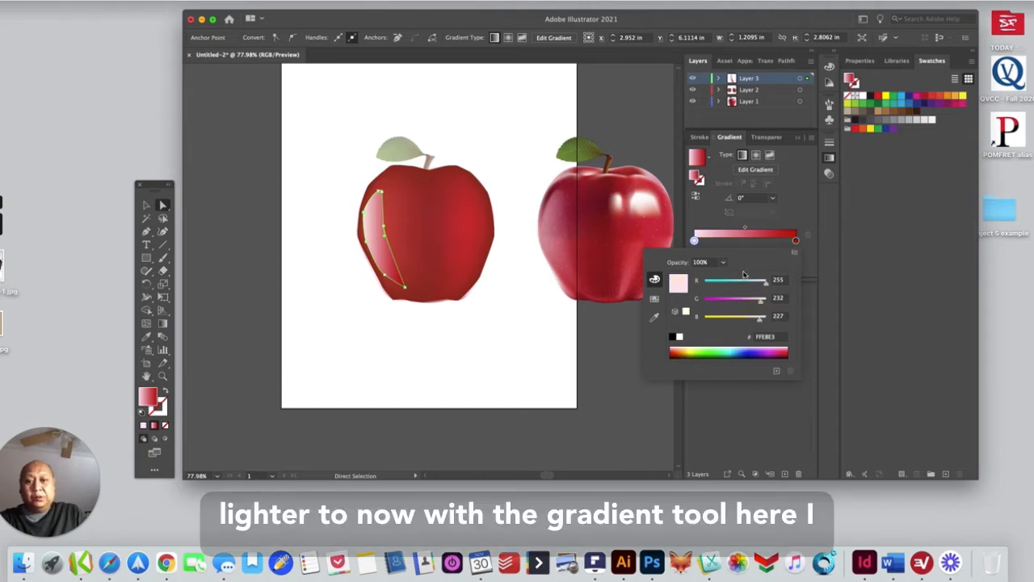
Adjust the highlight's gradient with the Gradient tool to an angle of about -5.12°, with the pale stop at 3.44%, and deselect it
click(162, 323)
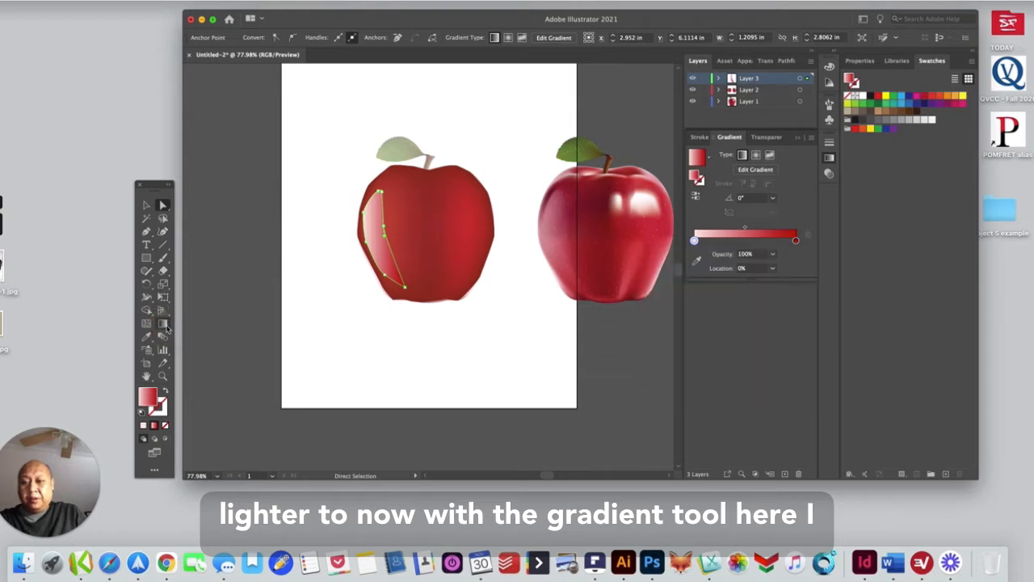
click(163, 323)
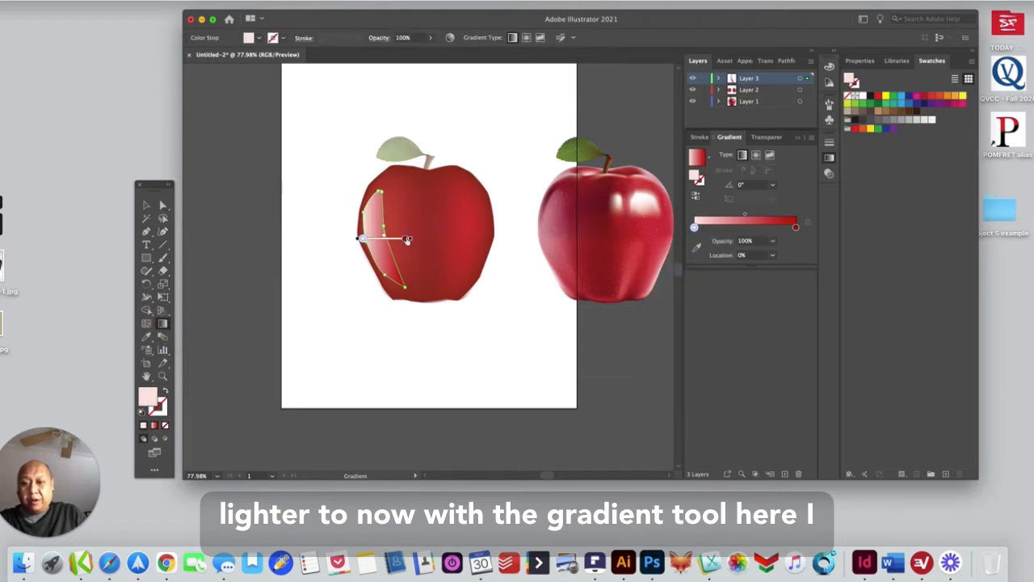
drag(407, 240, 350, 241)
click(364, 240)
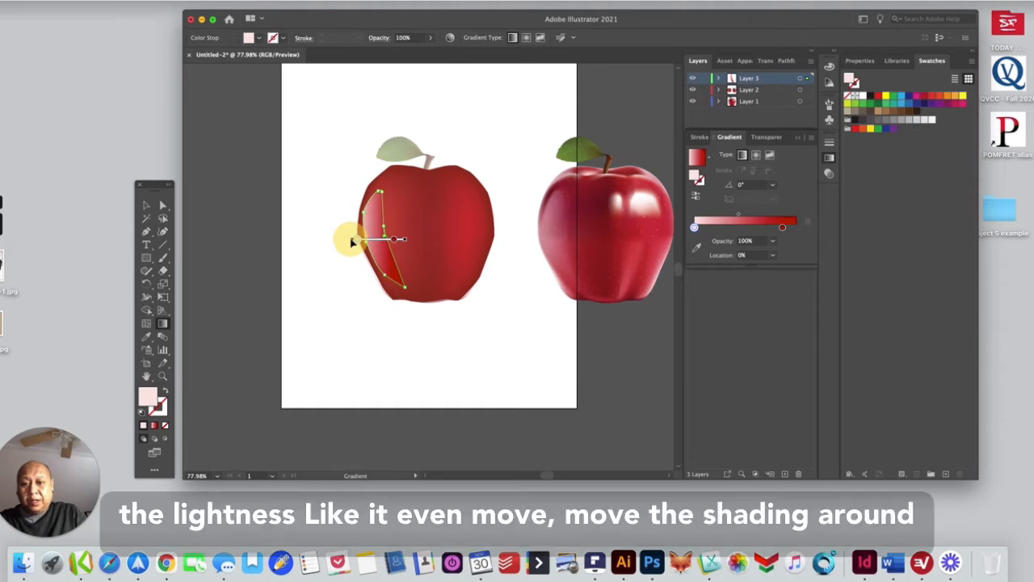
drag(352, 241, 353, 243)
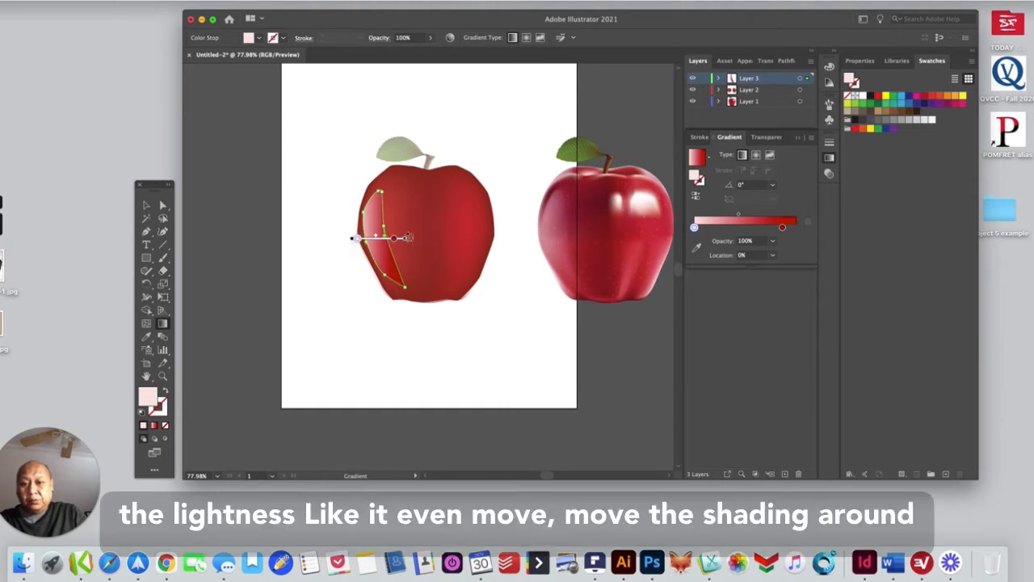
mouse_move(410, 239)
mouse_down()
mouse_move(405, 247)
mouse_move(409, 240)
mouse_move(348, 230)
mouse_up()
click(164, 208)
click(313, 268)
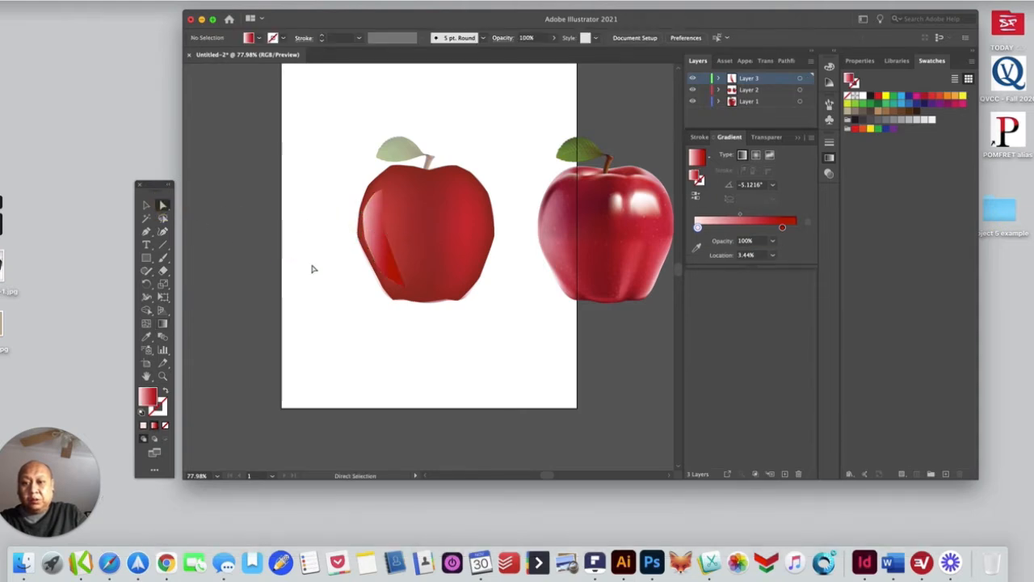
Reshape the crescent highlight by nudging its top, outer-edge and bottom-tip anchor points to follow the apple's contour, and deselect it
click(385, 194)
click(386, 188)
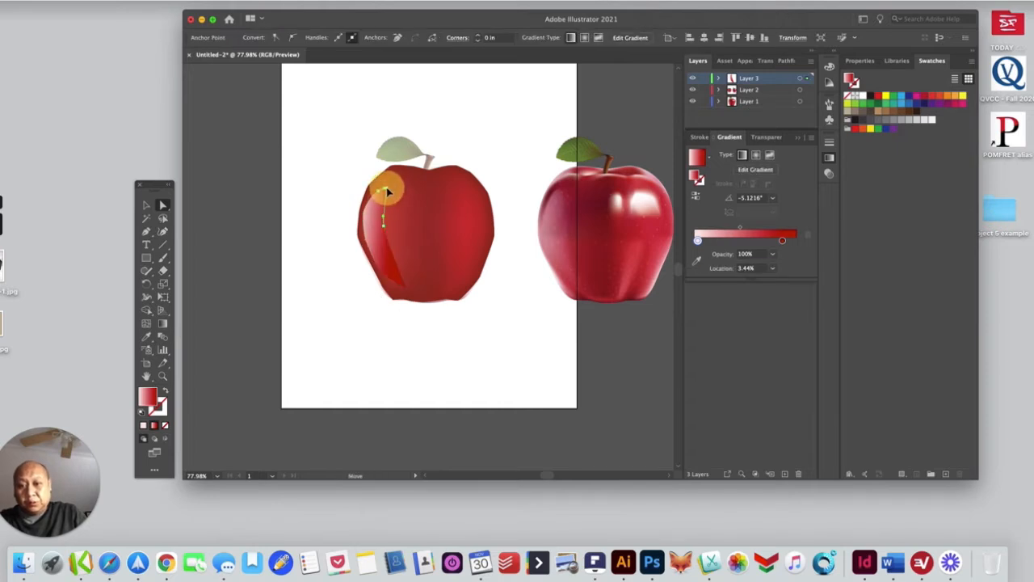
drag(363, 210, 359, 203)
click(313, 232)
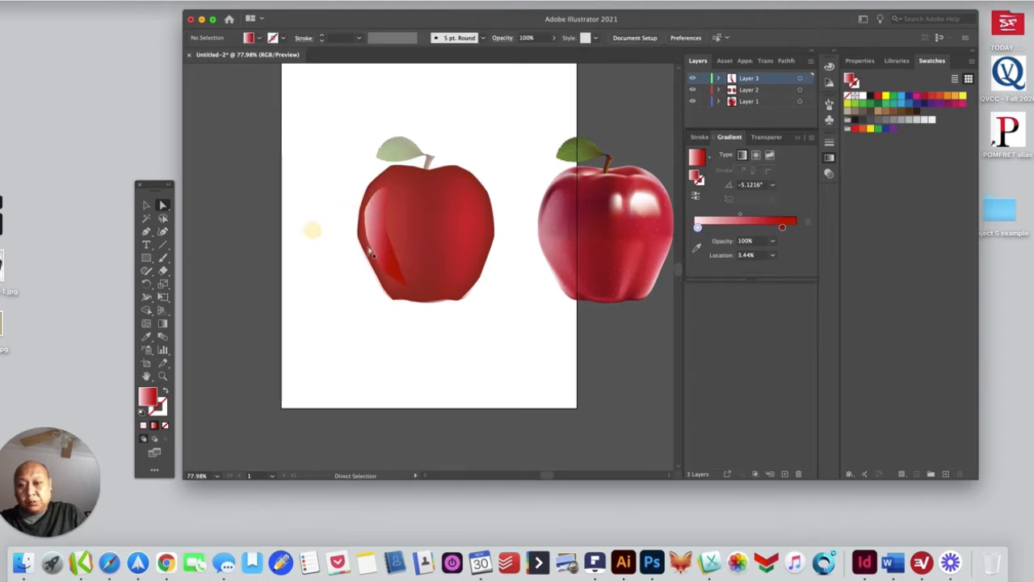
drag(370, 243, 361, 240)
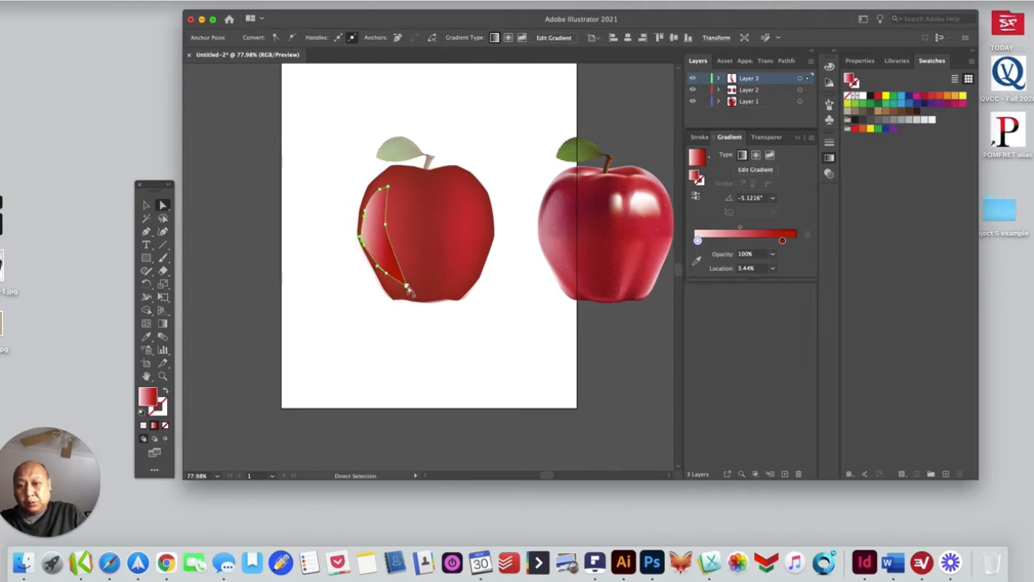
drag(408, 291, 404, 289)
drag(386, 237, 388, 242)
click(312, 270)
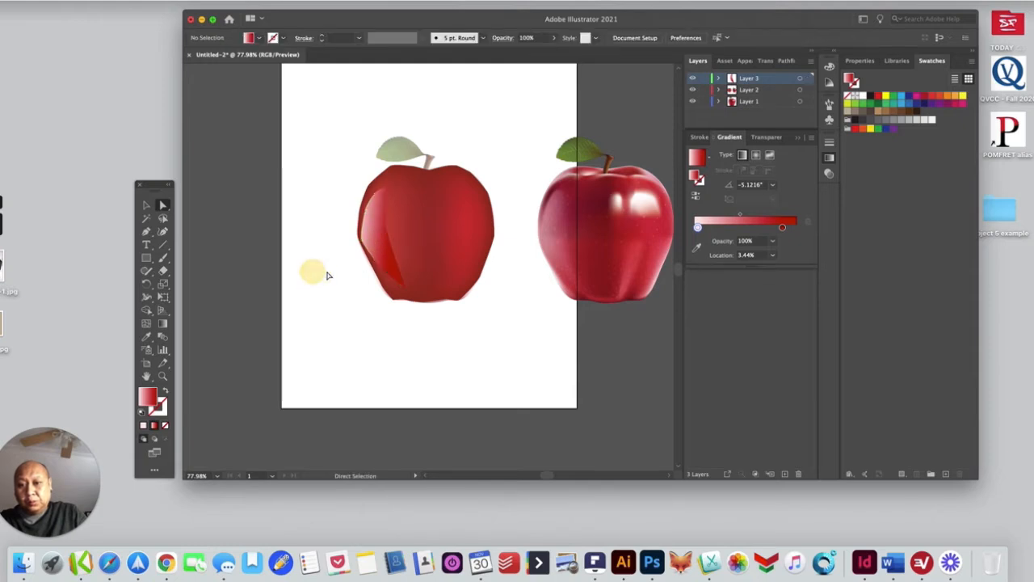
Recolour the highlight gradient's red end stop to about R 197, G 7, B 0, and deselect the highlight
click(386, 264)
double_click(782, 242)
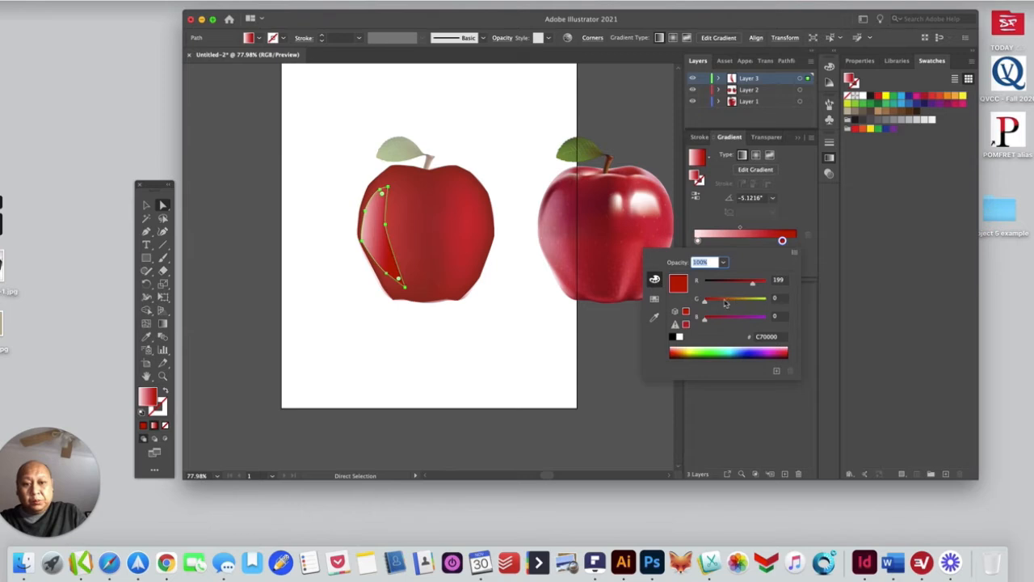
drag(705, 308, 707, 306)
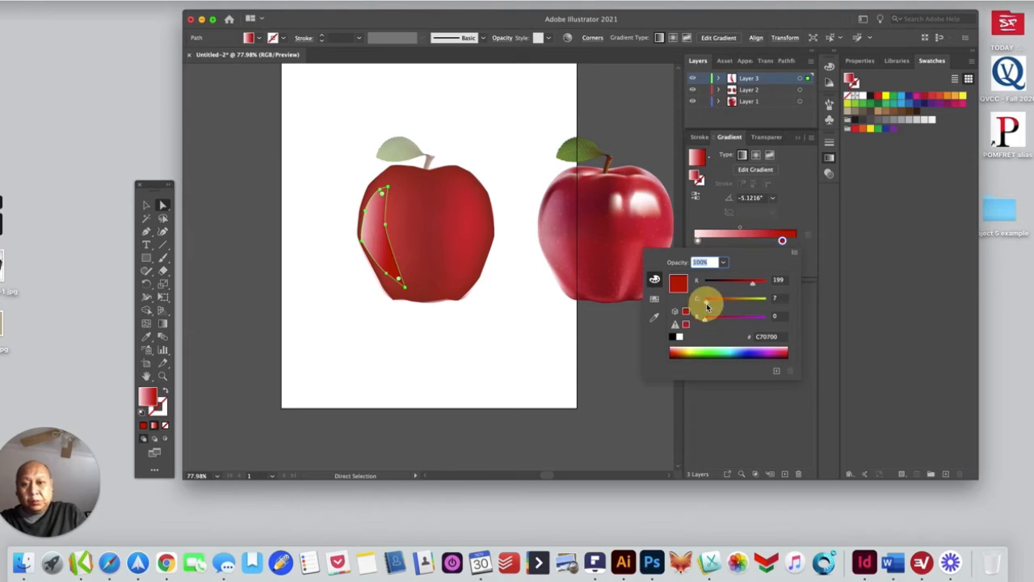
click(751, 285)
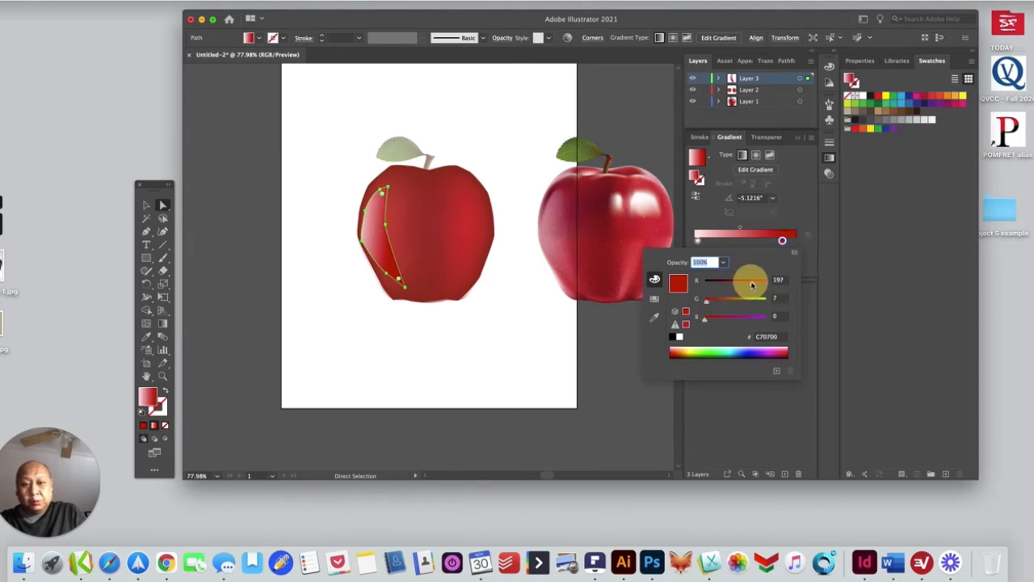
click(565, 318)
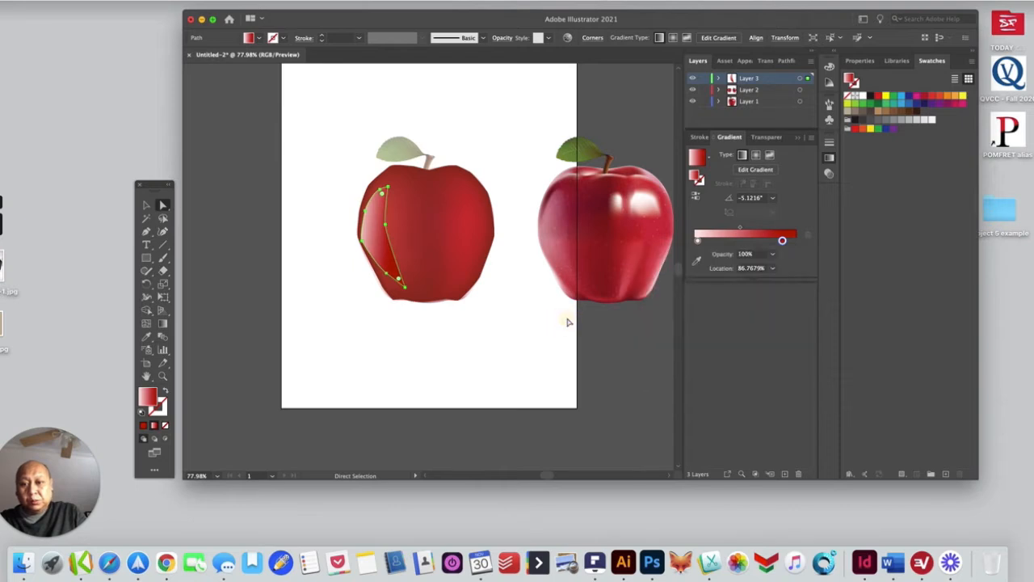
click(527, 330)
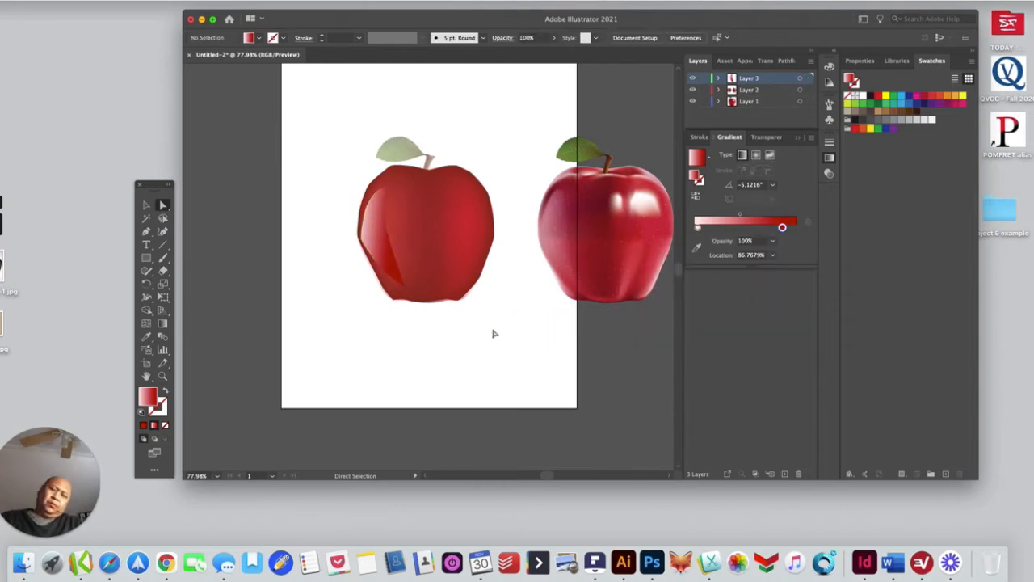
Move the middle anchor point on the highlight's inner edge slightly outward and up to smooth the curve
click(404, 289)
click(387, 228)
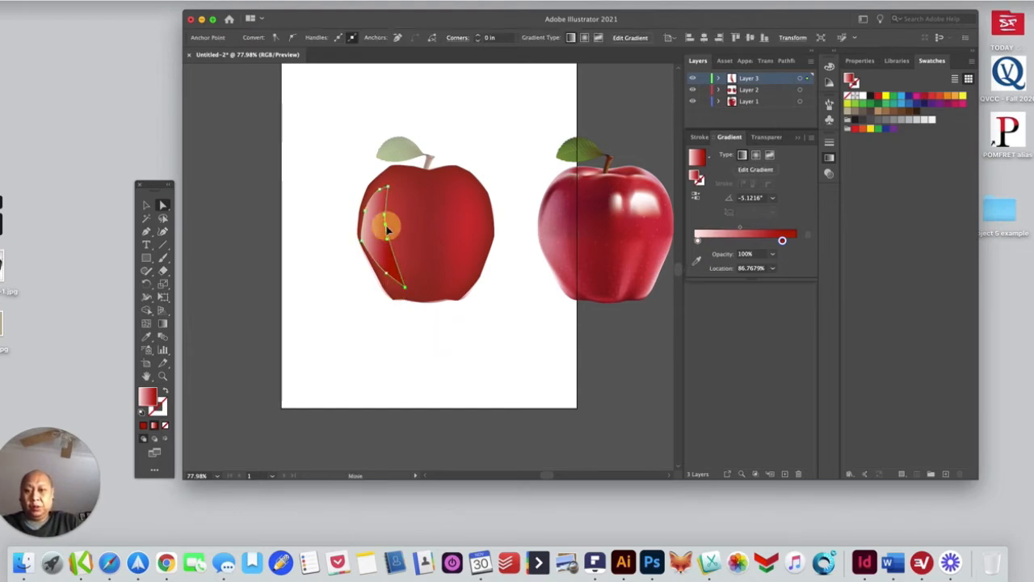
drag(386, 228, 388, 224)
click(499, 323)
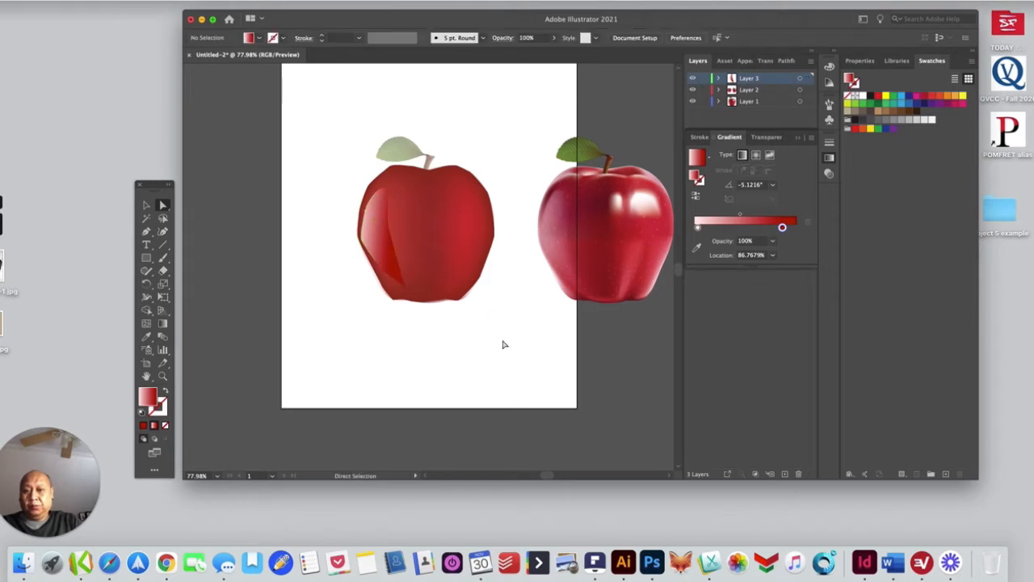
click(379, 237)
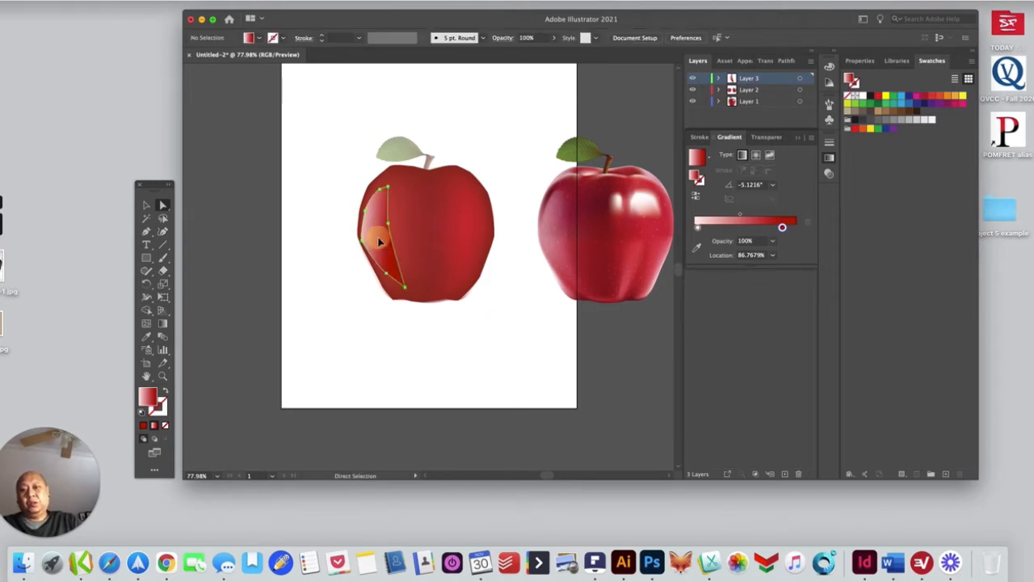
click(485, 334)
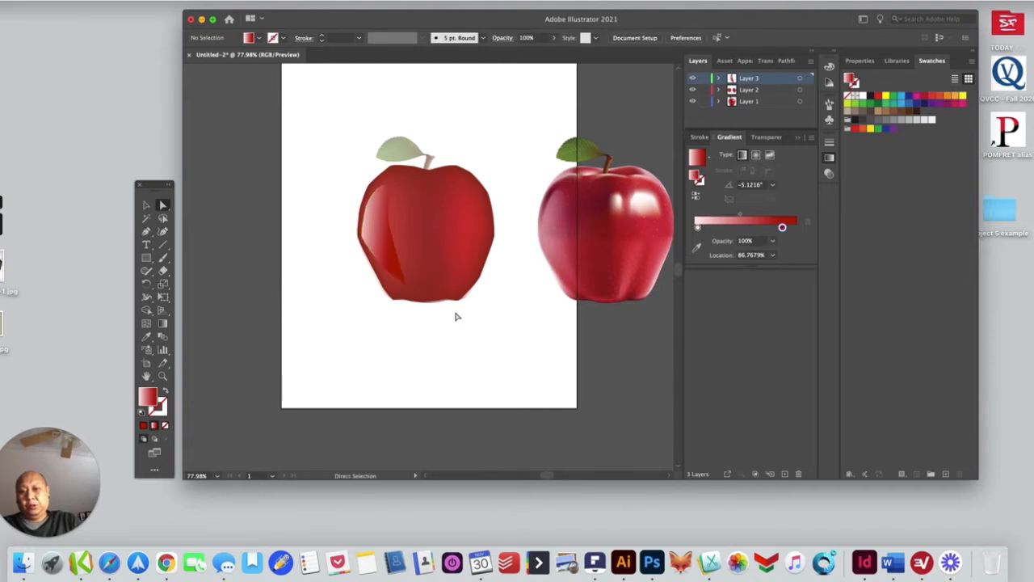
Pull the highlight's lower outer point down toward its bottom tip and shift the whole shape slightly
click(406, 285)
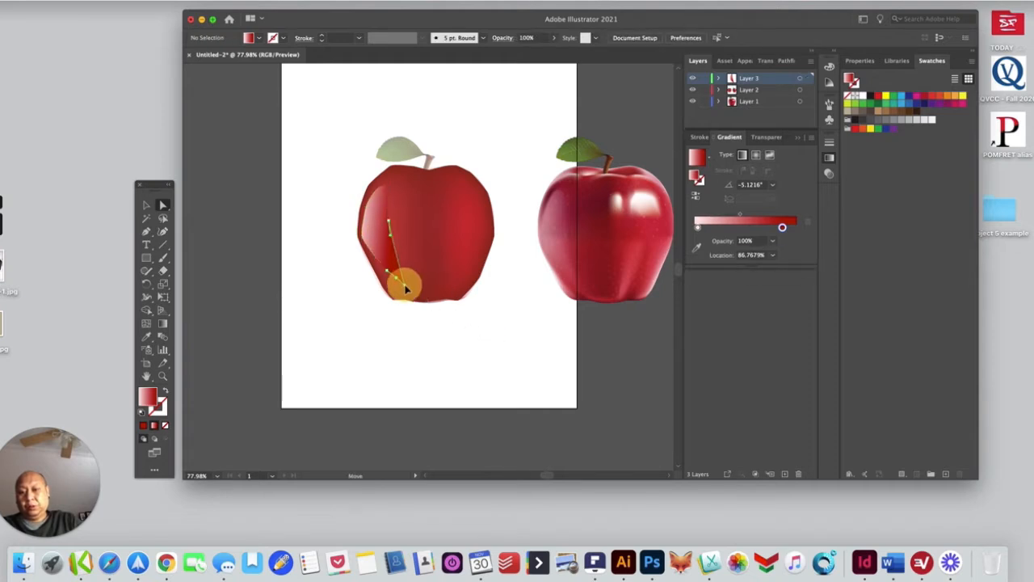
mouse_move(389, 270)
mouse_down()
mouse_move(391, 283)
mouse_move(407, 280)
mouse_move(399, 286)
mouse_up()
click(453, 334)
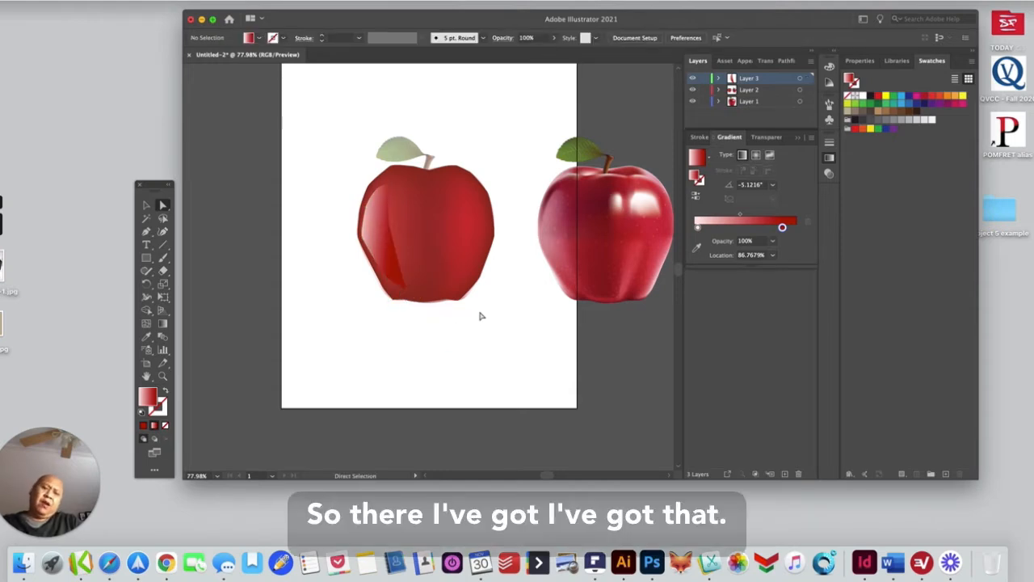
click(382, 243)
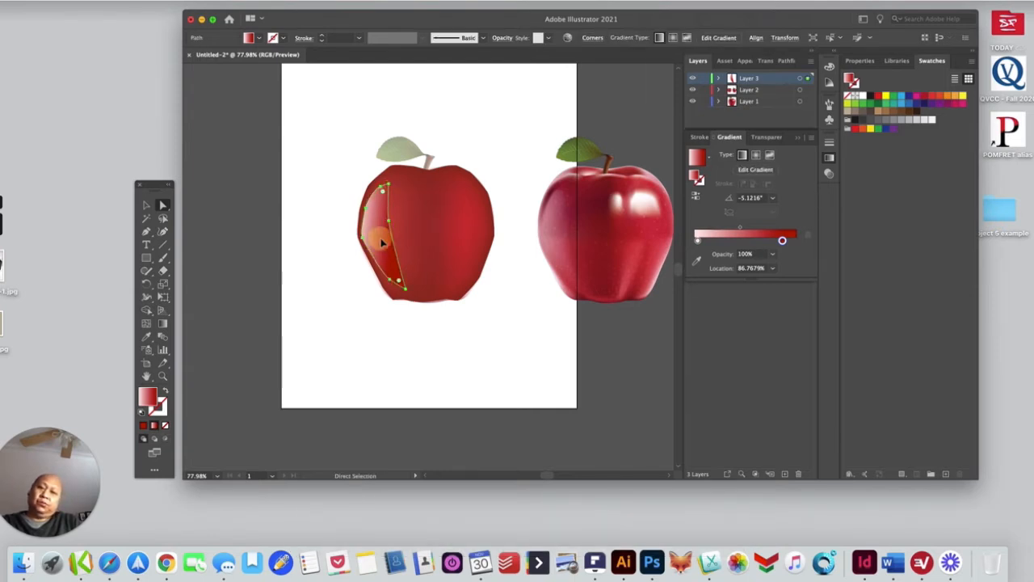
click(461, 335)
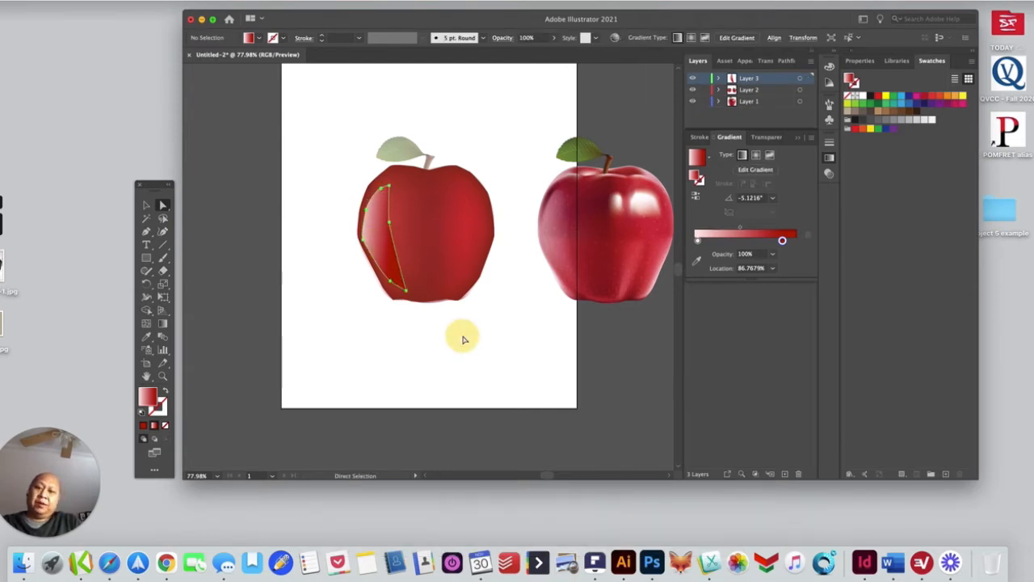
Try moving the gradient's red end stop to a location of about 96.1%
click(783, 228)
double_click(783, 228)
click(784, 228)
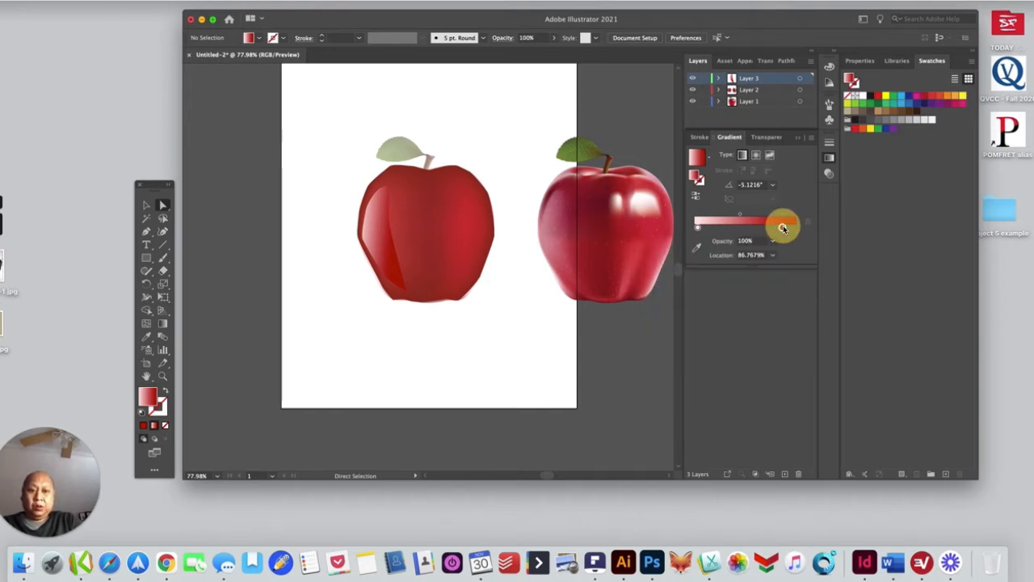
drag(783, 229, 793, 229)
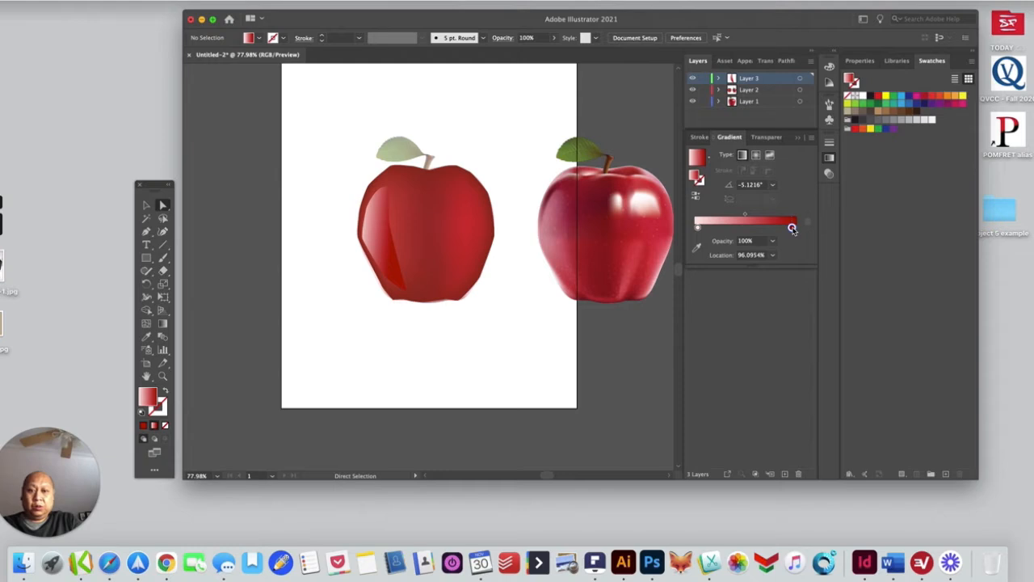
Lengthen the highlight's gradient slightly past its inner edge with the Gradient tool, and deselect the shape
click(399, 265)
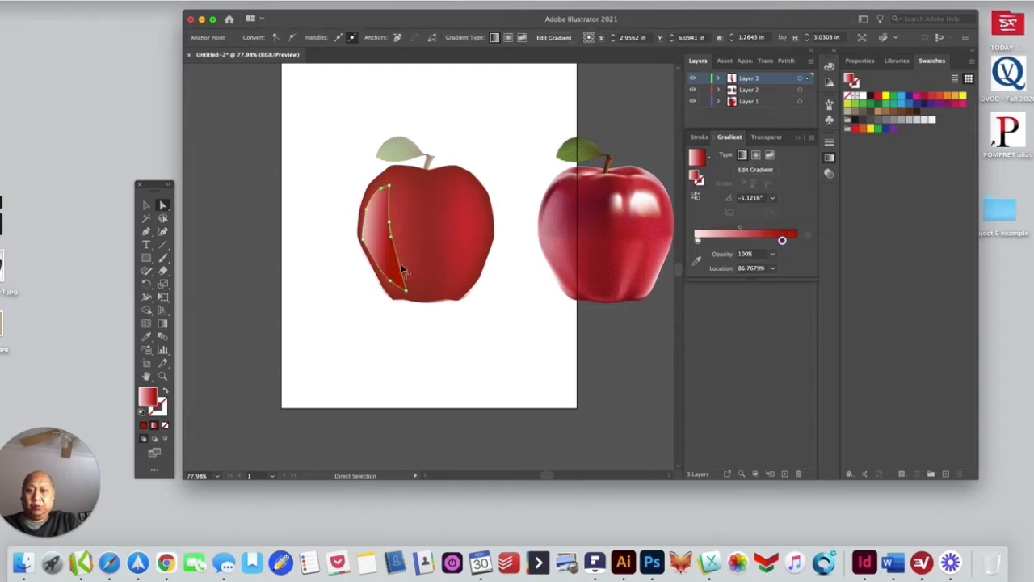
click(163, 323)
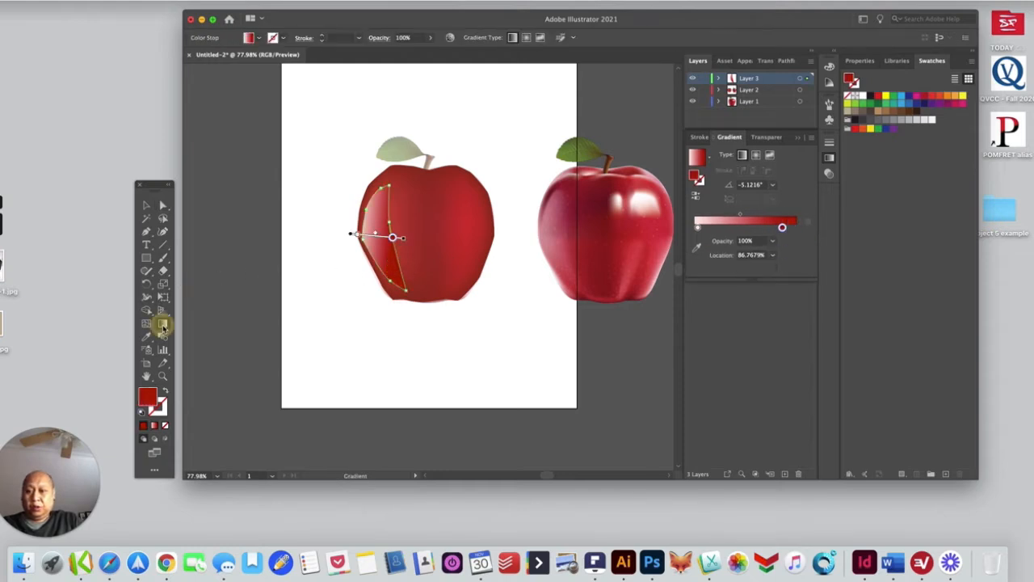
drag(403, 239, 409, 241)
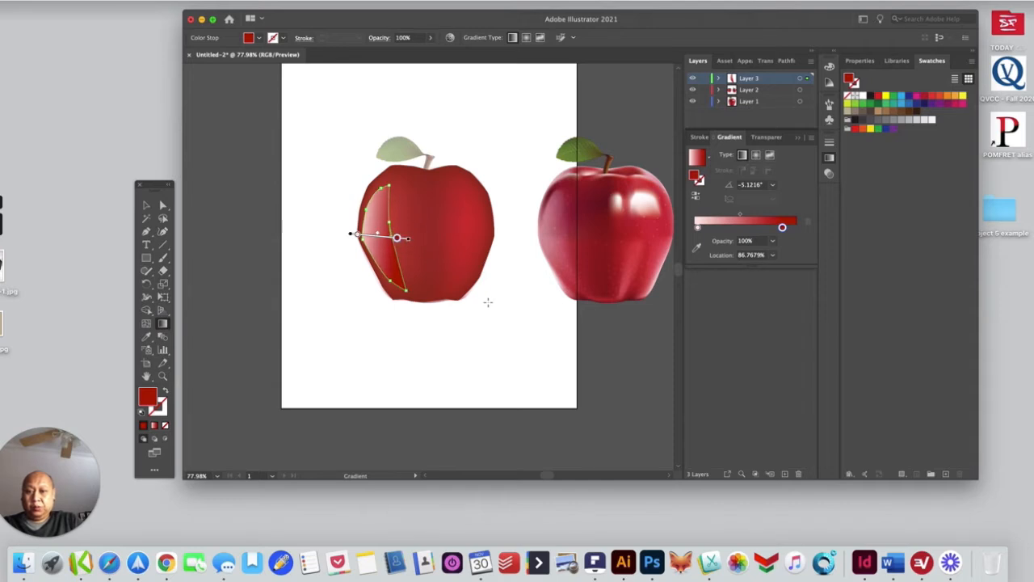
click(489, 308)
click(162, 206)
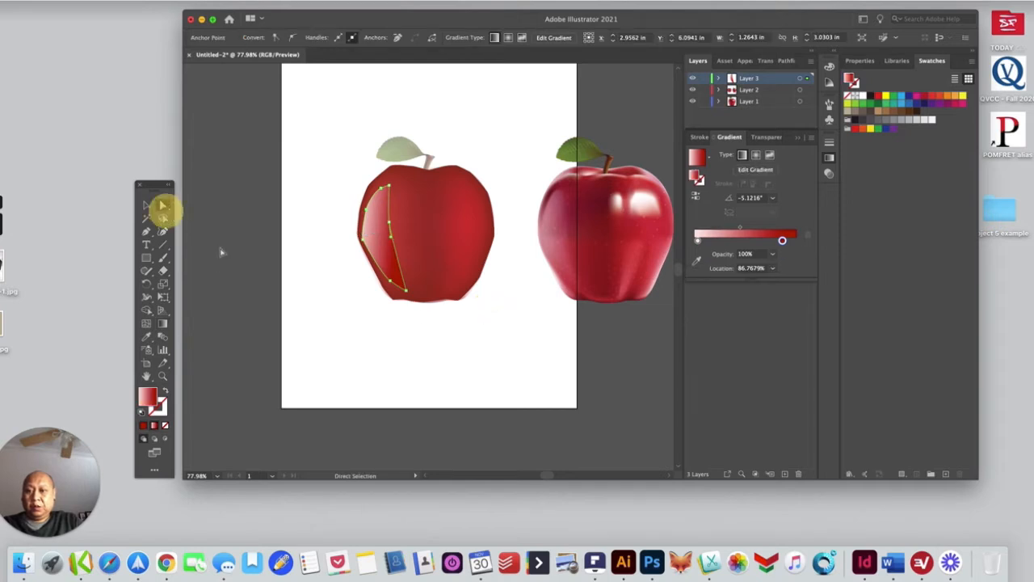
click(281, 280)
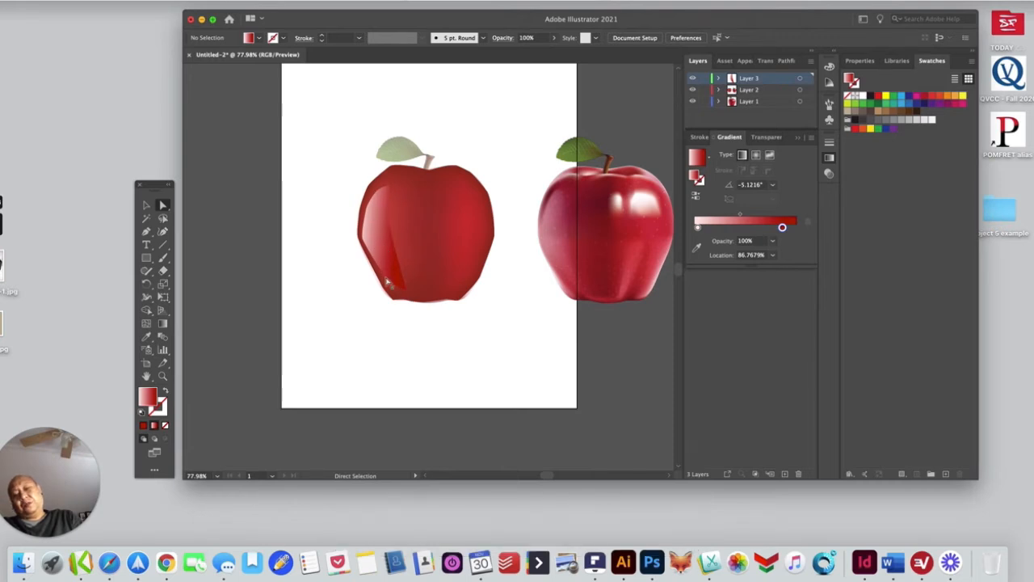
Move the highlight's lower outer anchor point down to meet the apple's lower-left edge, and deselect the shape
click(404, 293)
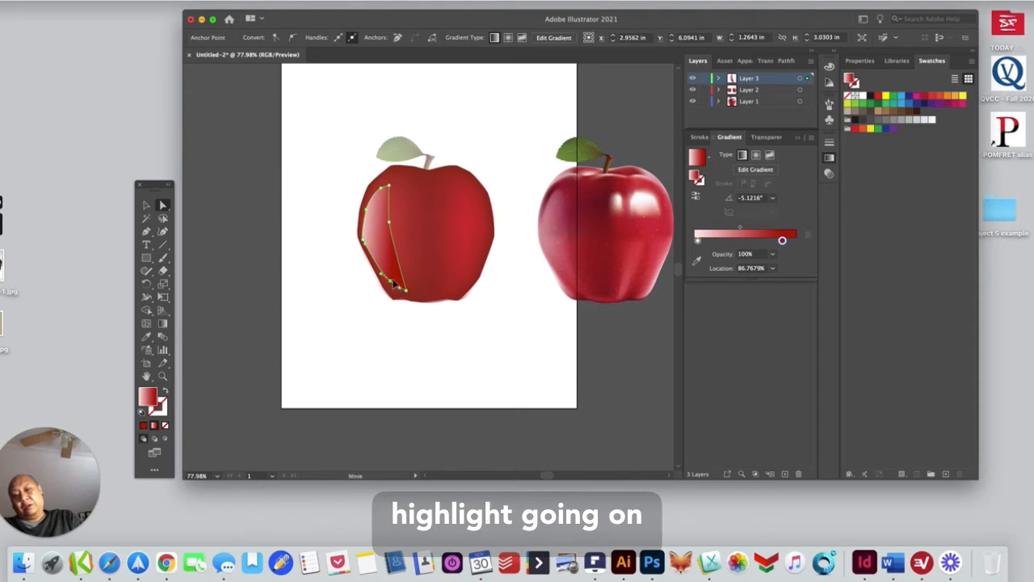
click(396, 289)
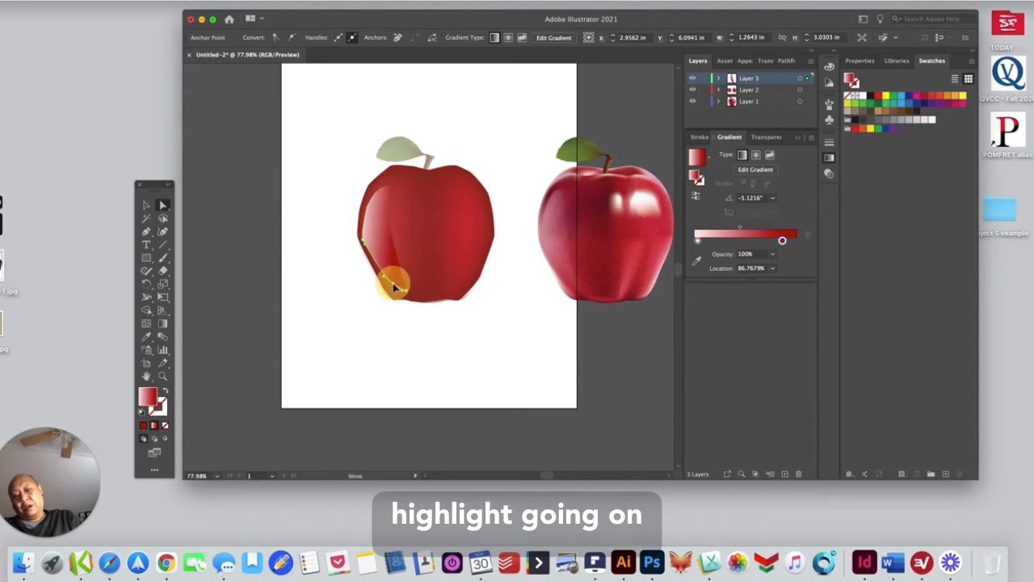
click(404, 330)
click(393, 289)
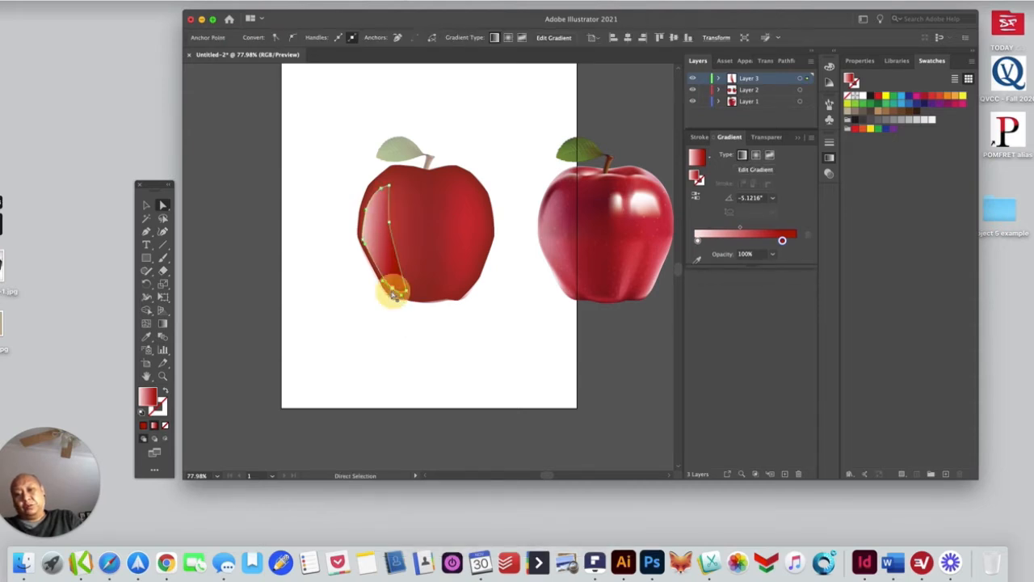
click(394, 293)
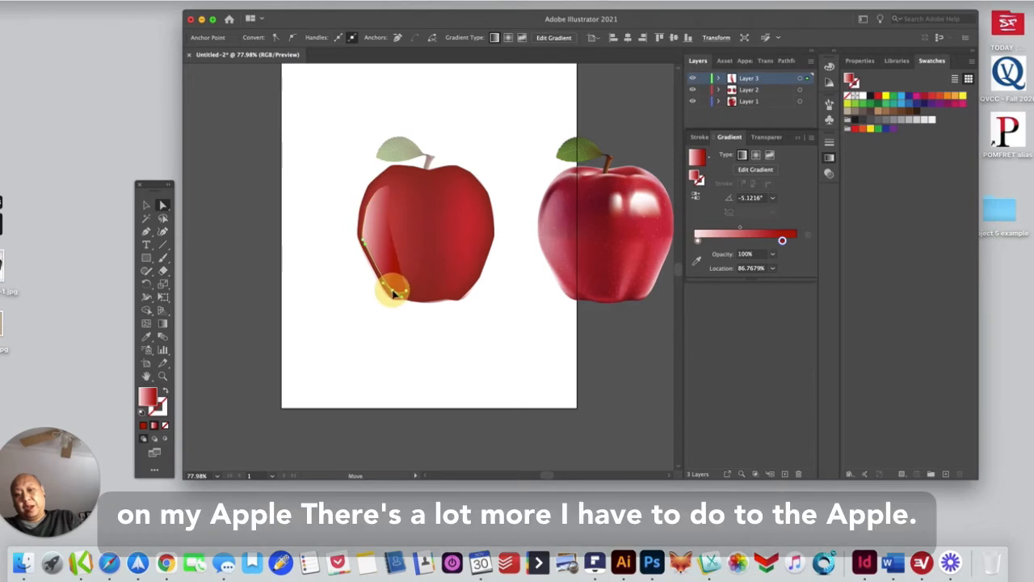
click(426, 340)
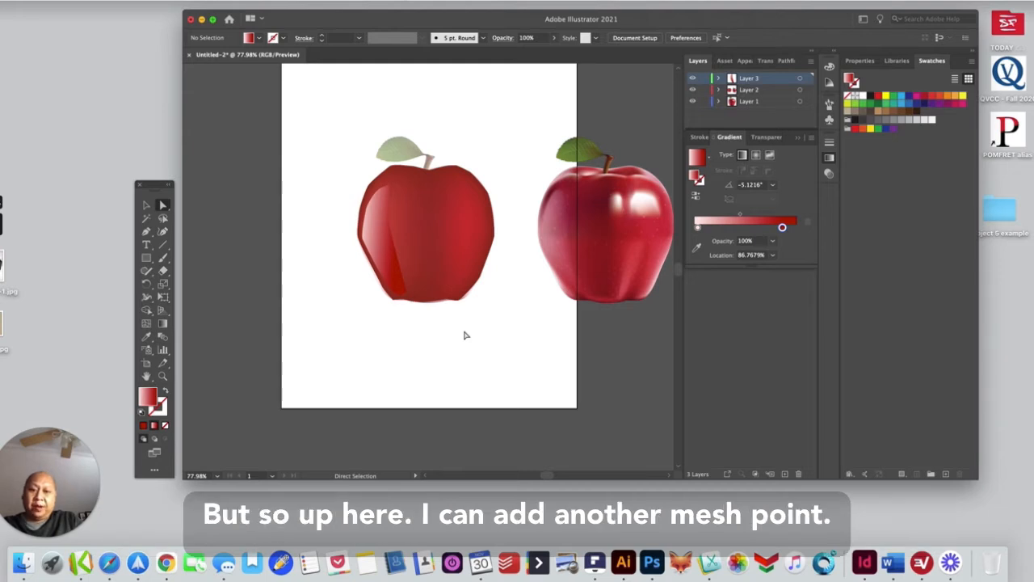
Add a mesh point on the apple's central vertical mesh line, between the stem and the existing centre point
click(421, 211)
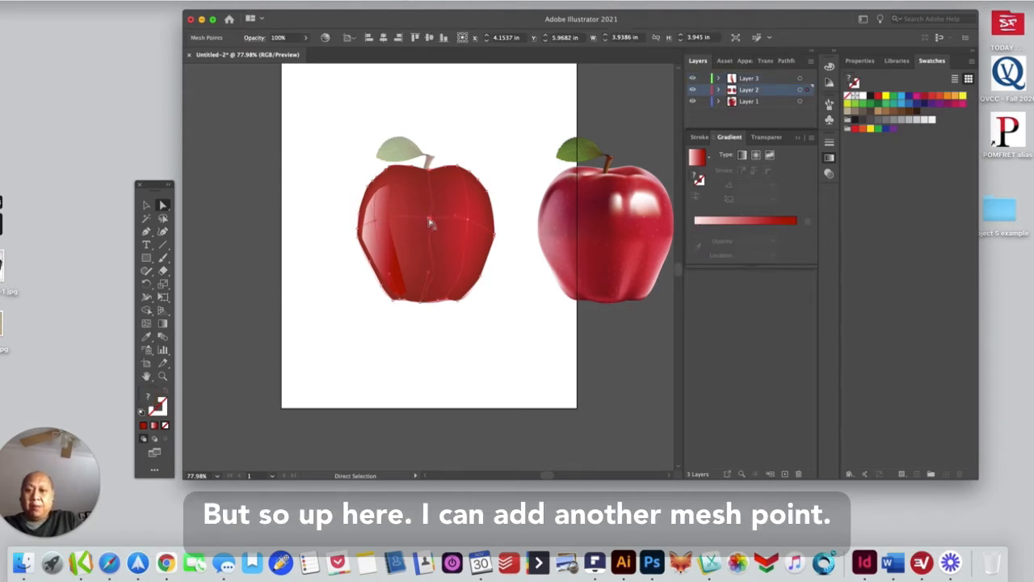
click(429, 220)
click(429, 221)
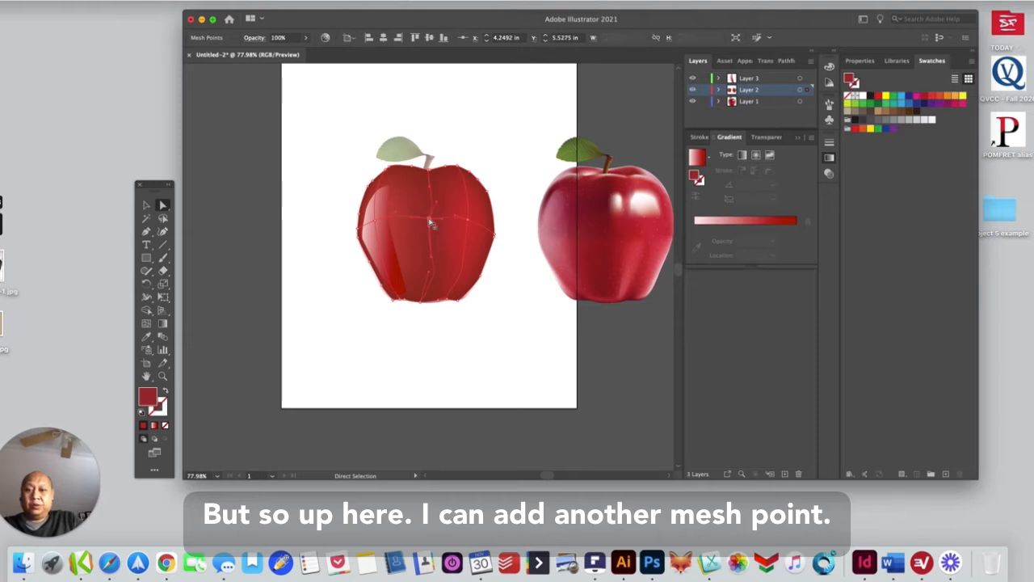
click(147, 323)
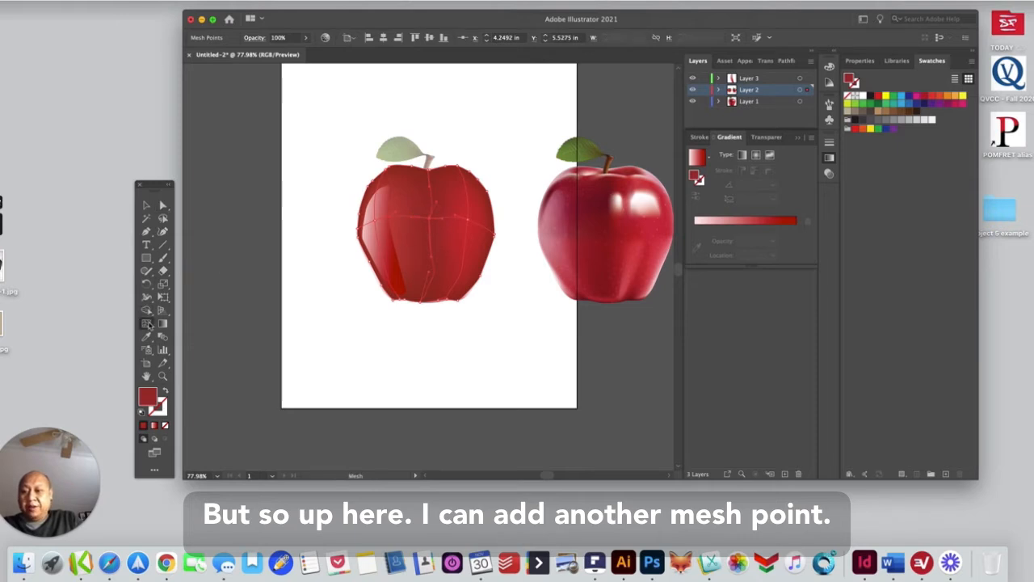
click(434, 199)
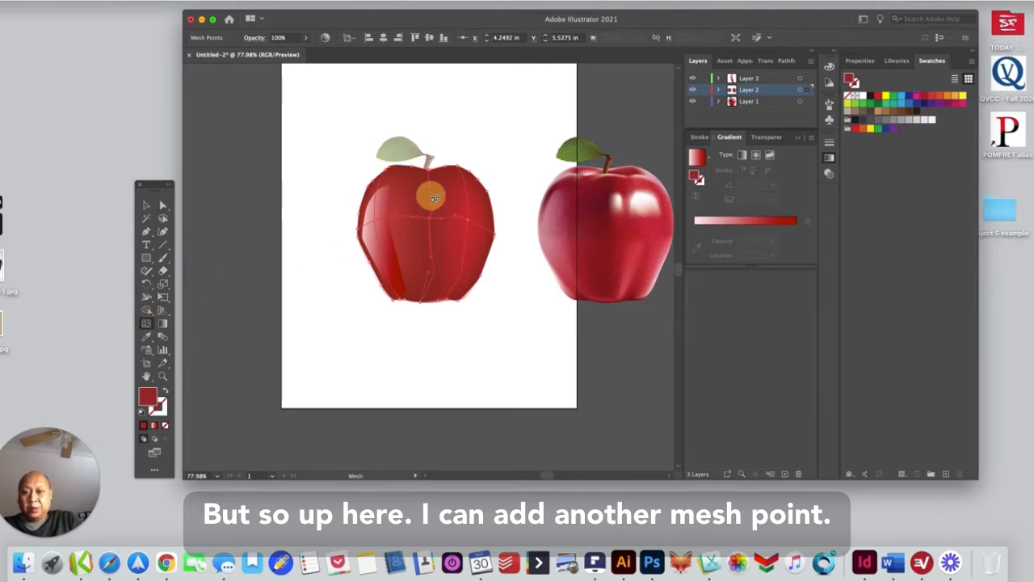
click(436, 197)
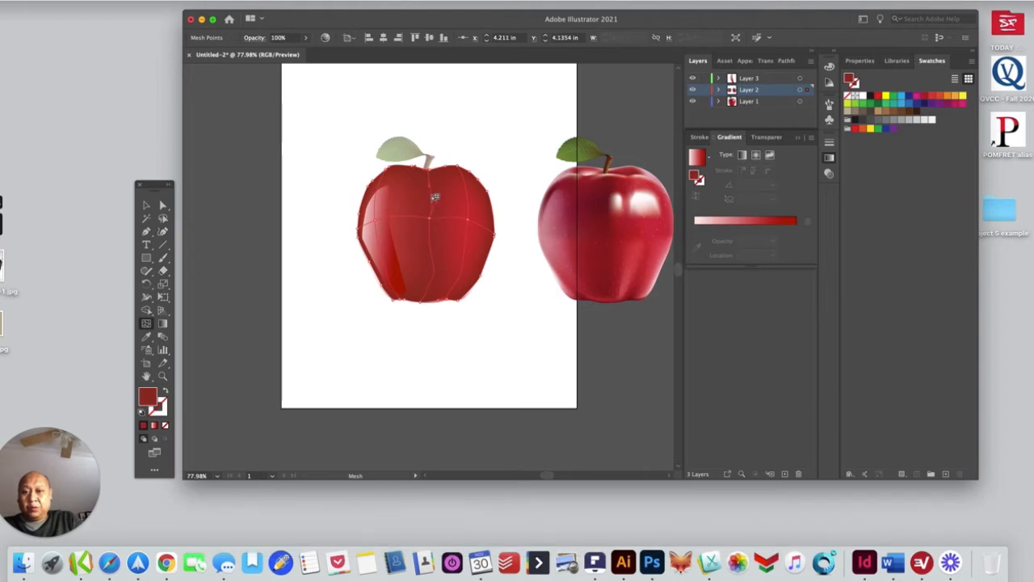
click(434, 195)
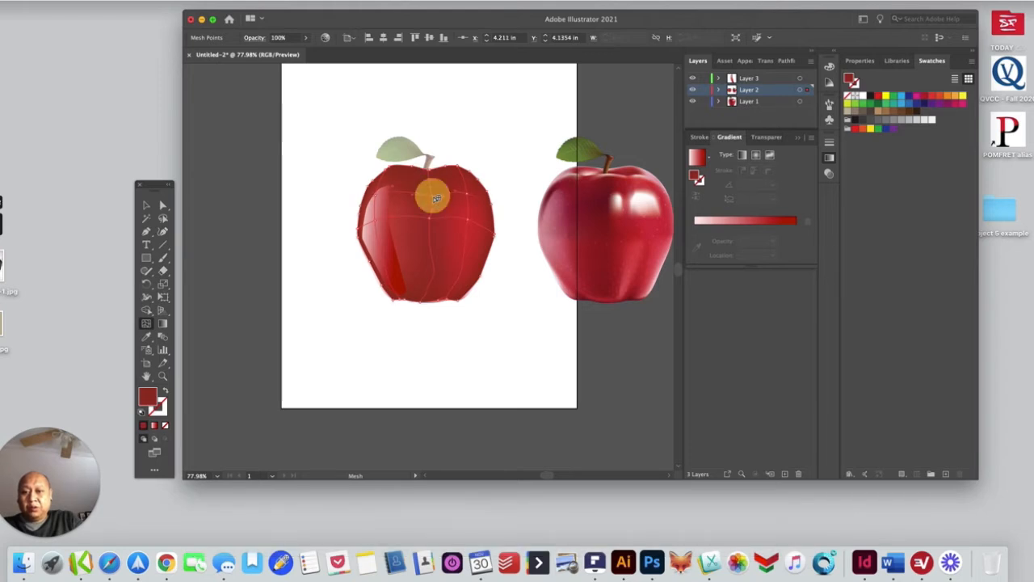
Darken the new mesh point below the stem to colour 752014 and nudge the point slightly up and to the left
click(153, 400)
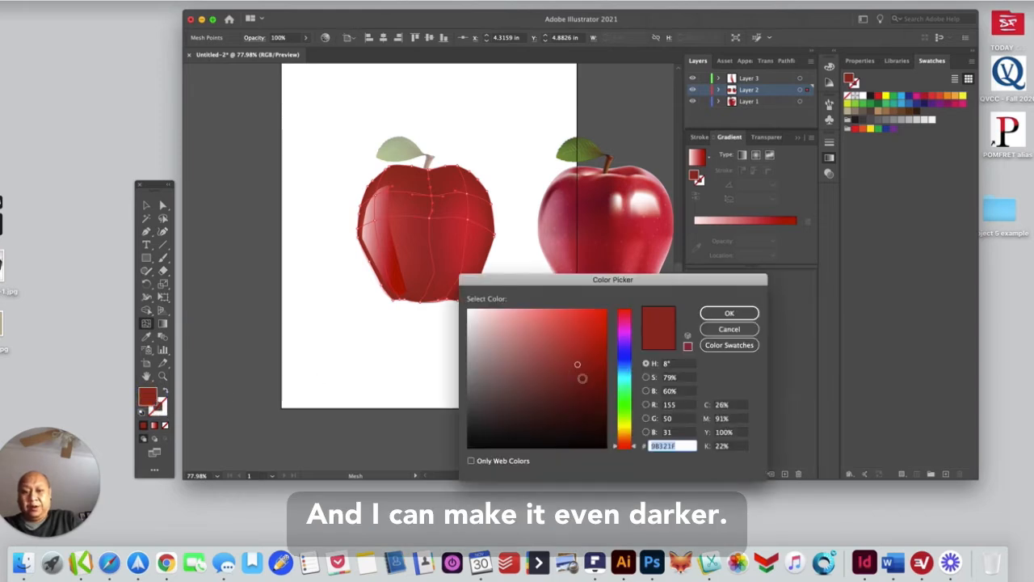
click(582, 377)
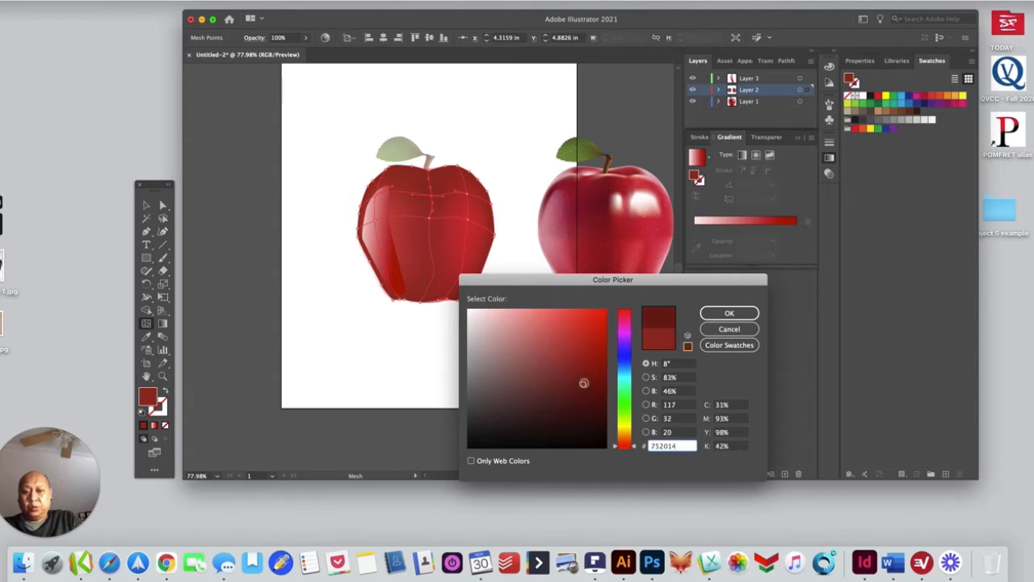
click(719, 314)
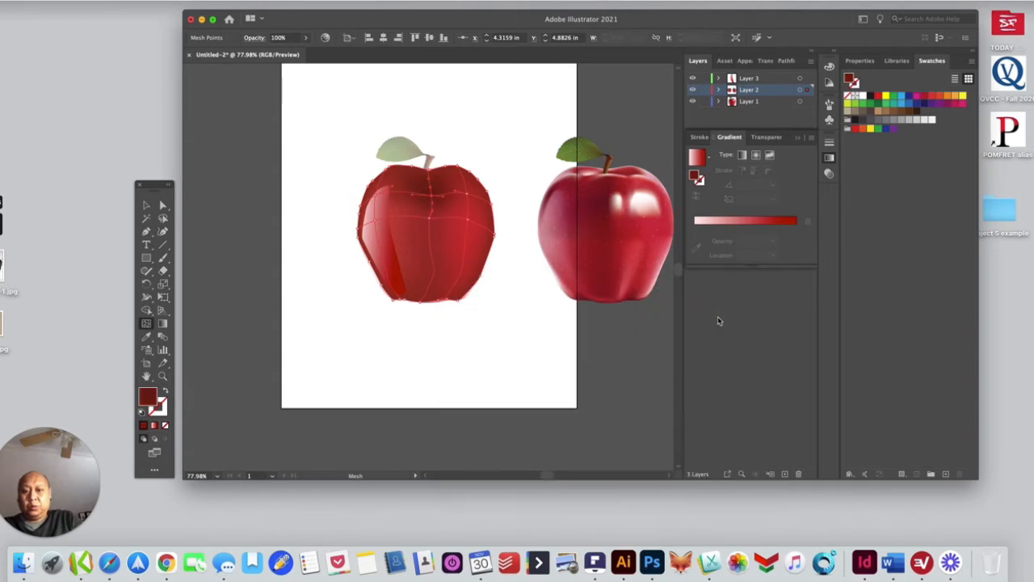
click(162, 205)
click(267, 247)
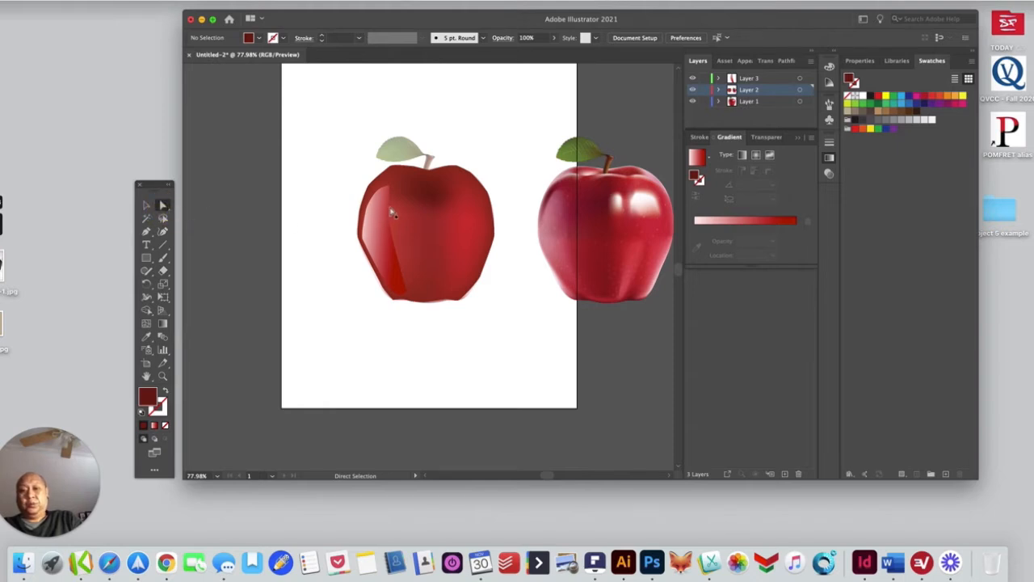
click(429, 199)
click(431, 197)
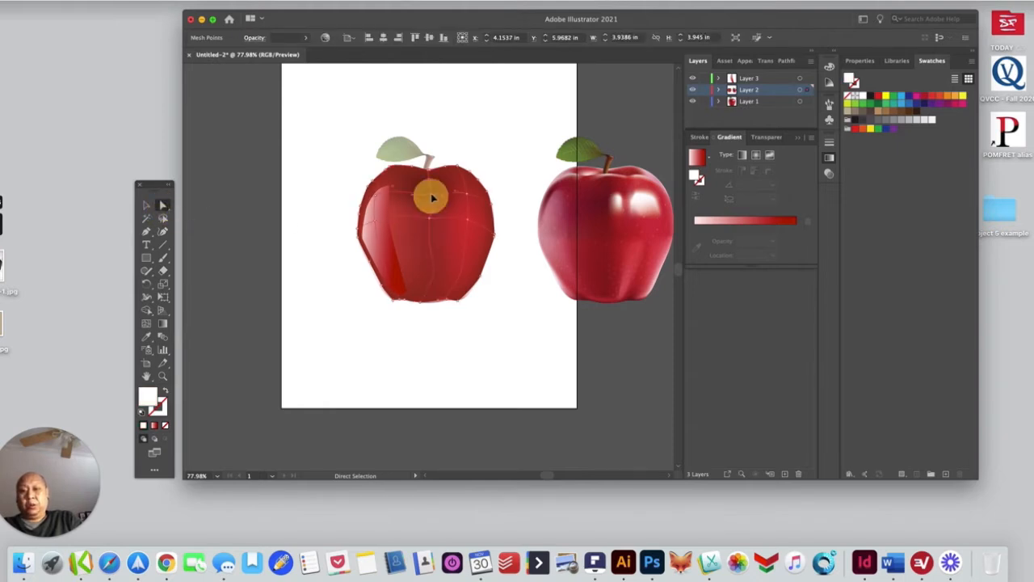
click(391, 214)
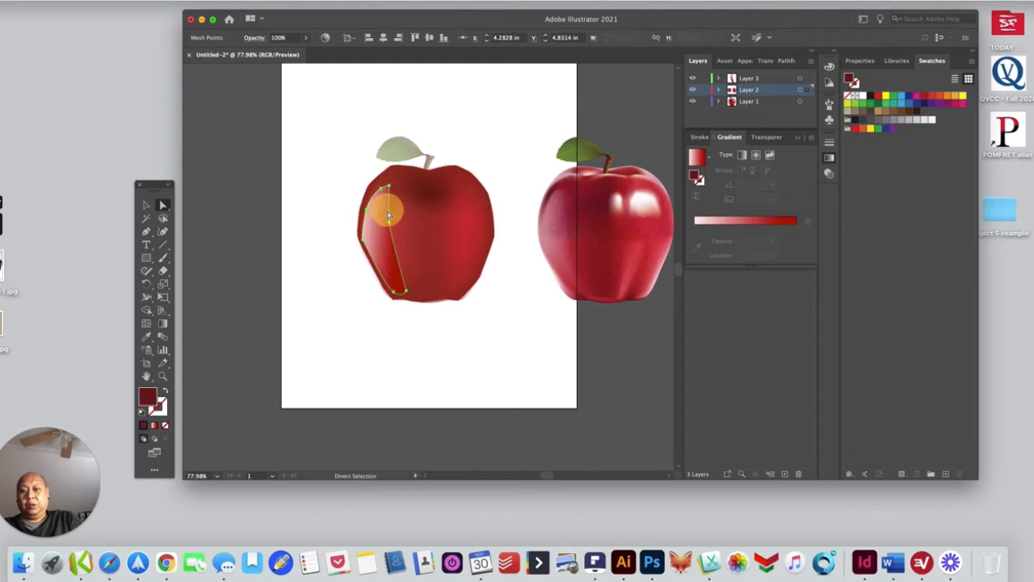
click(390, 225)
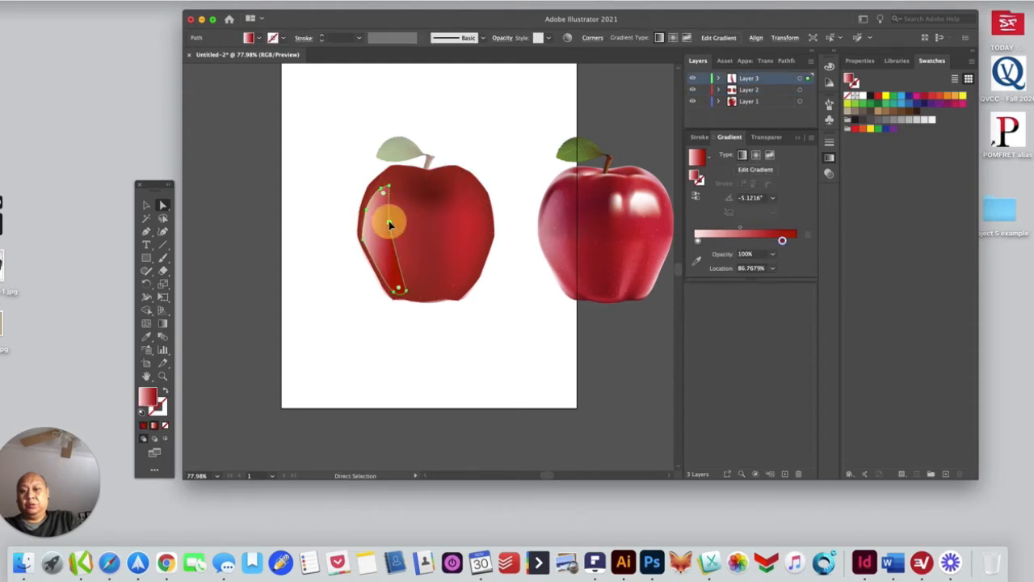
click(320, 231)
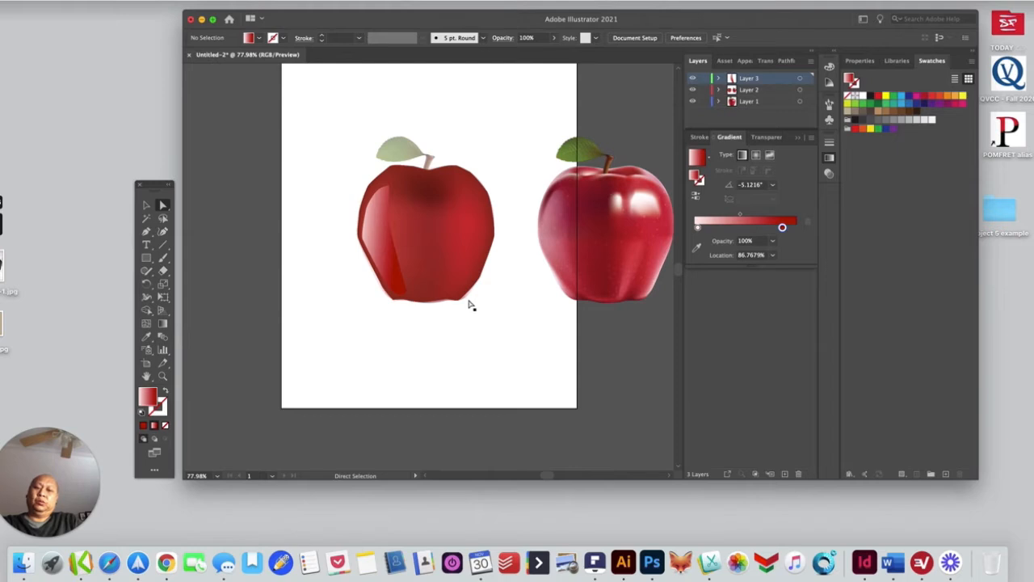
click(394, 273)
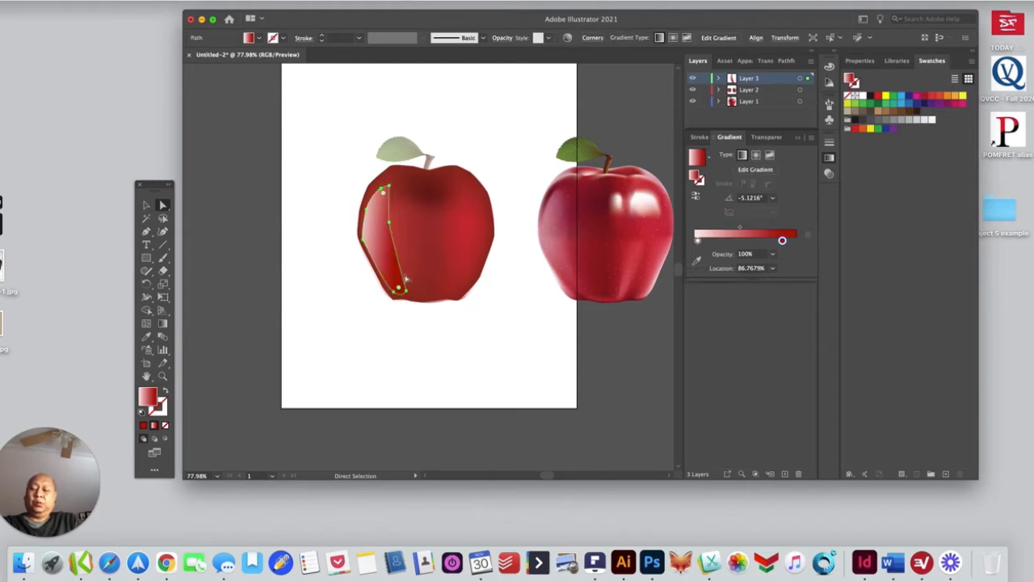
click(453, 299)
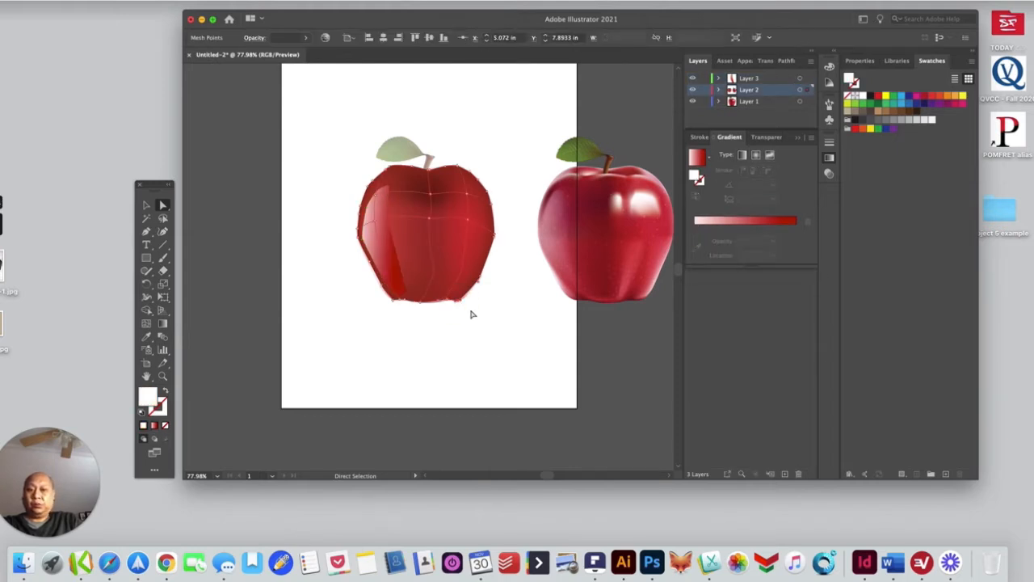
click(472, 314)
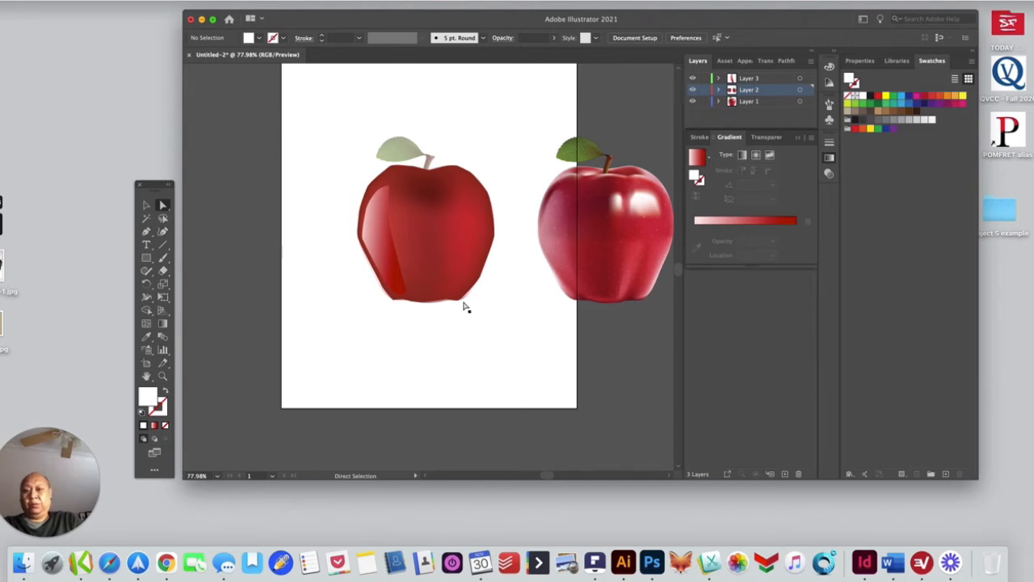
Shorten the highlight by moving its two lower anchor points up from the apple's base to about mid-height, and deselect the shape
click(163, 376)
alt+click(389, 267)
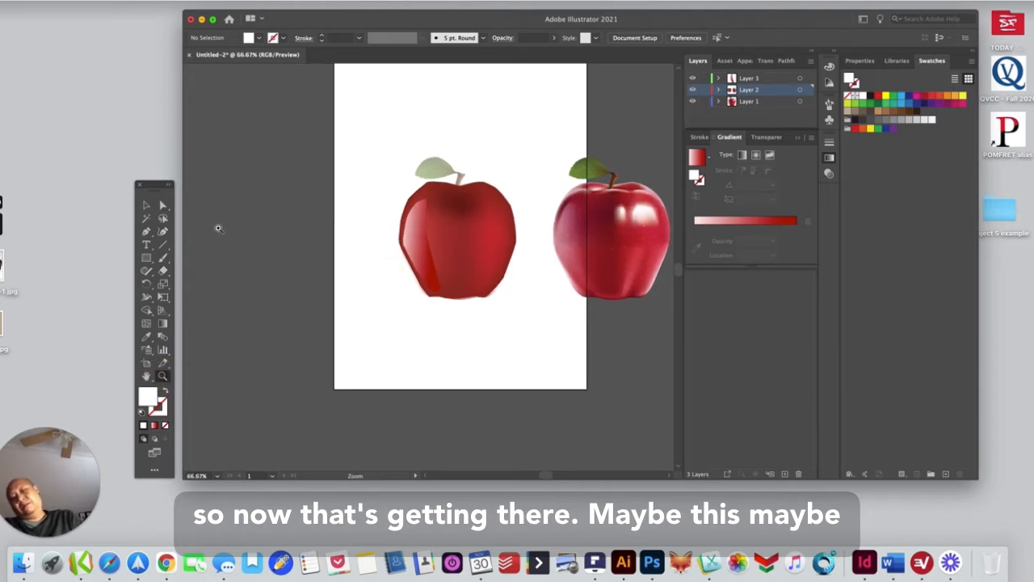
click(162, 205)
click(425, 280)
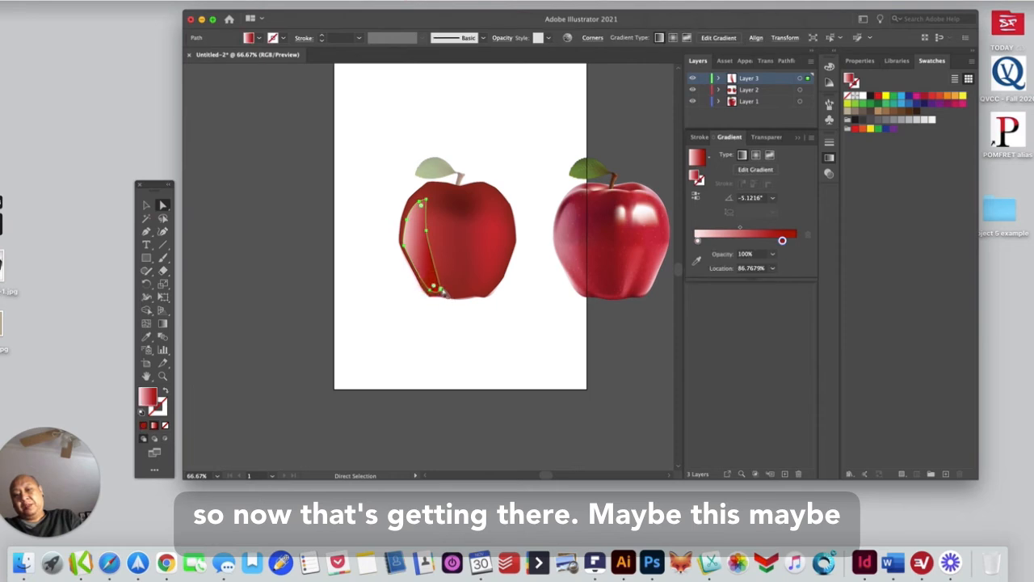
click(442, 290)
click(436, 309)
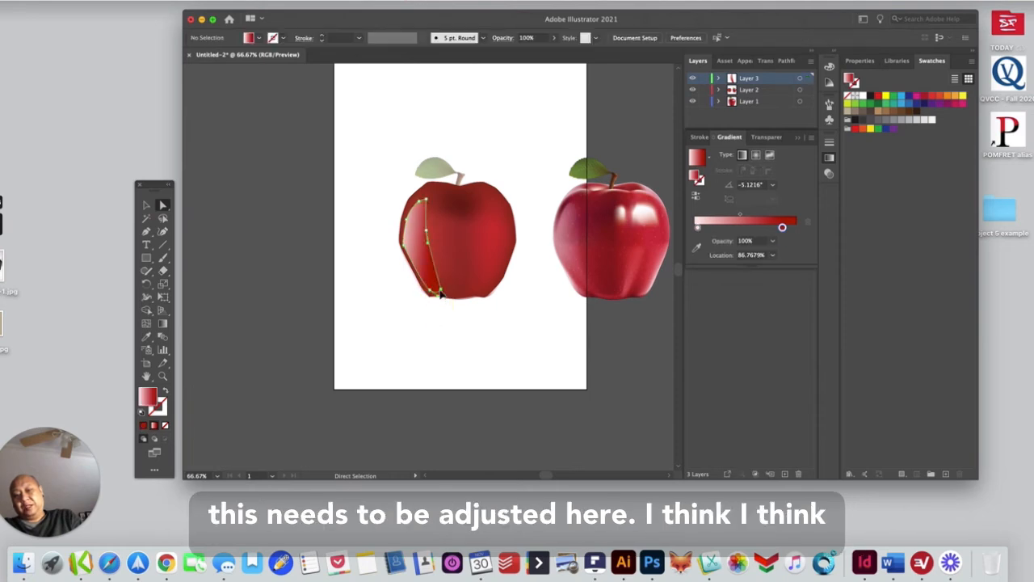
drag(441, 290, 428, 253)
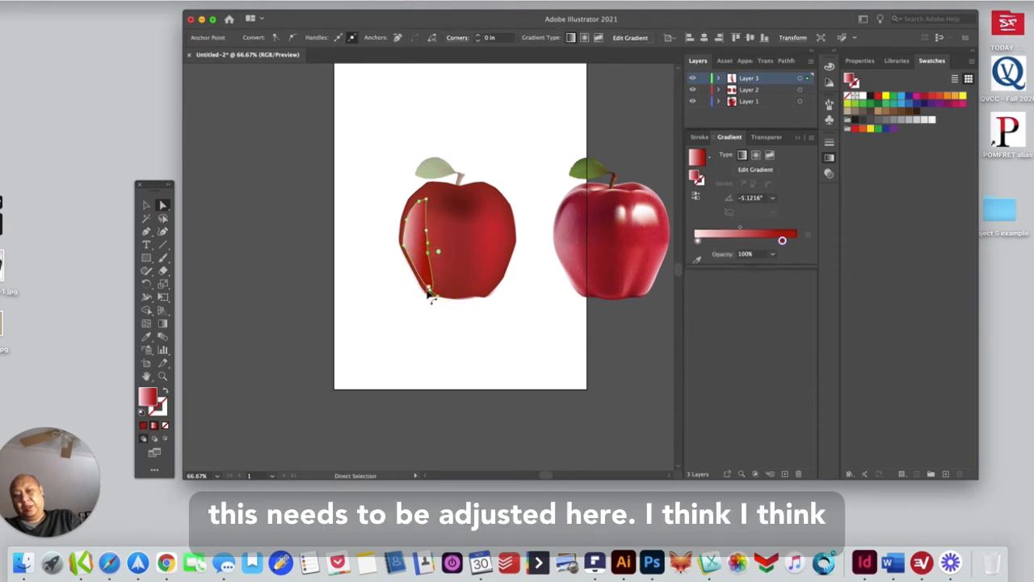
drag(430, 292, 420, 260)
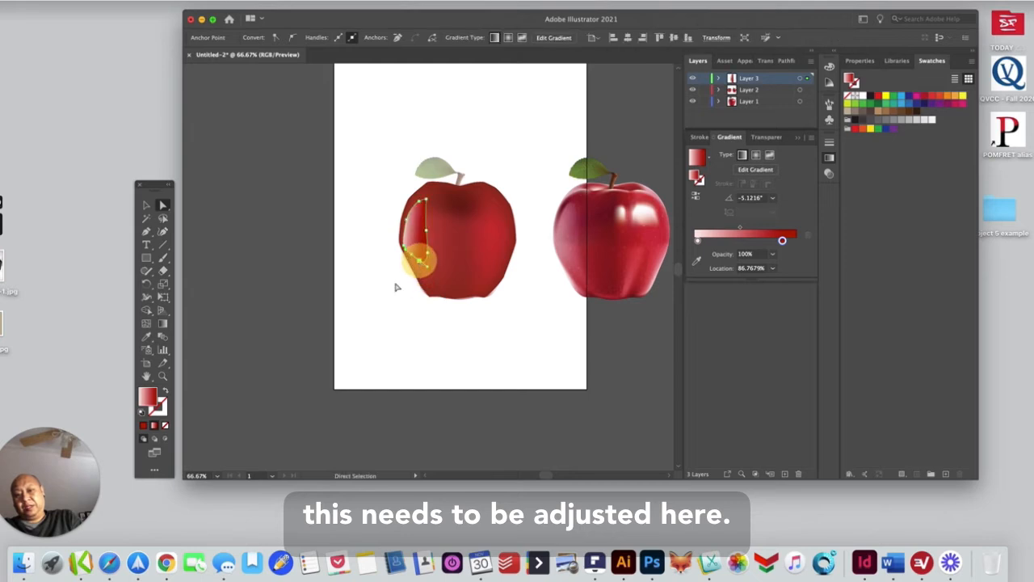
click(374, 298)
Move the highlight gradient's red end stop to 100% and recolour it with a red sampled from the apple beside the highlight
click(428, 241)
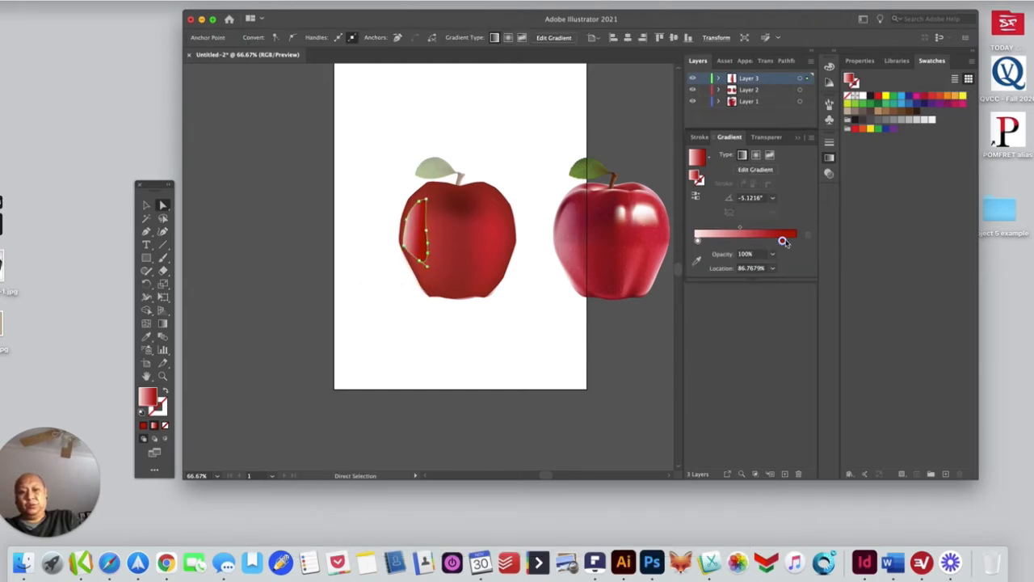
drag(783, 241, 800, 244)
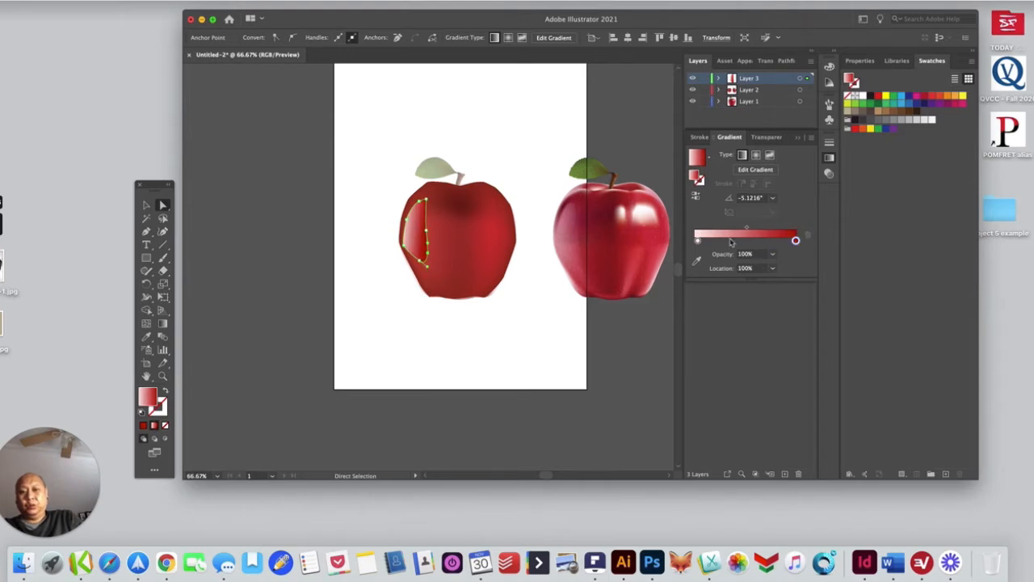
double_click(796, 241)
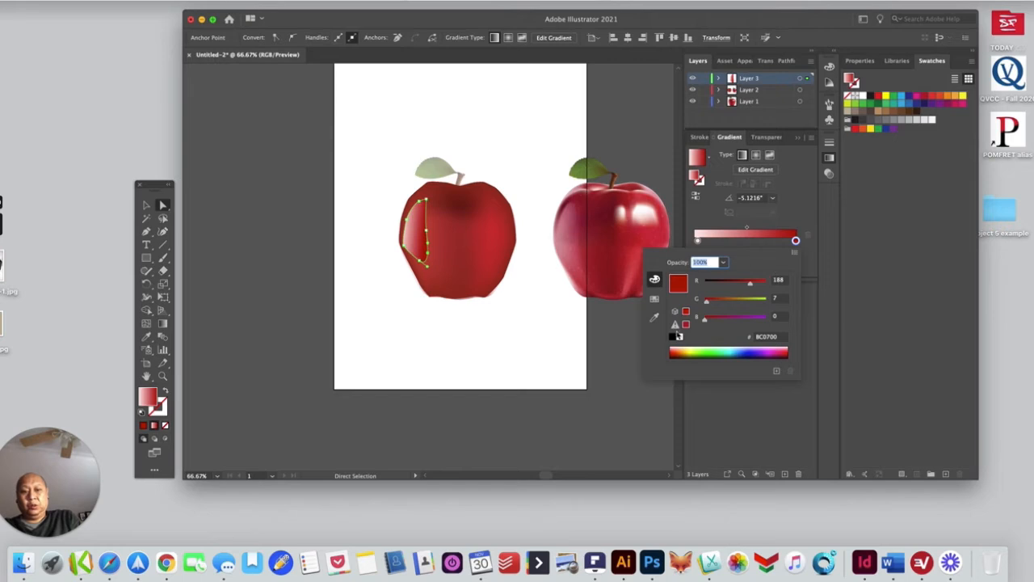
click(655, 317)
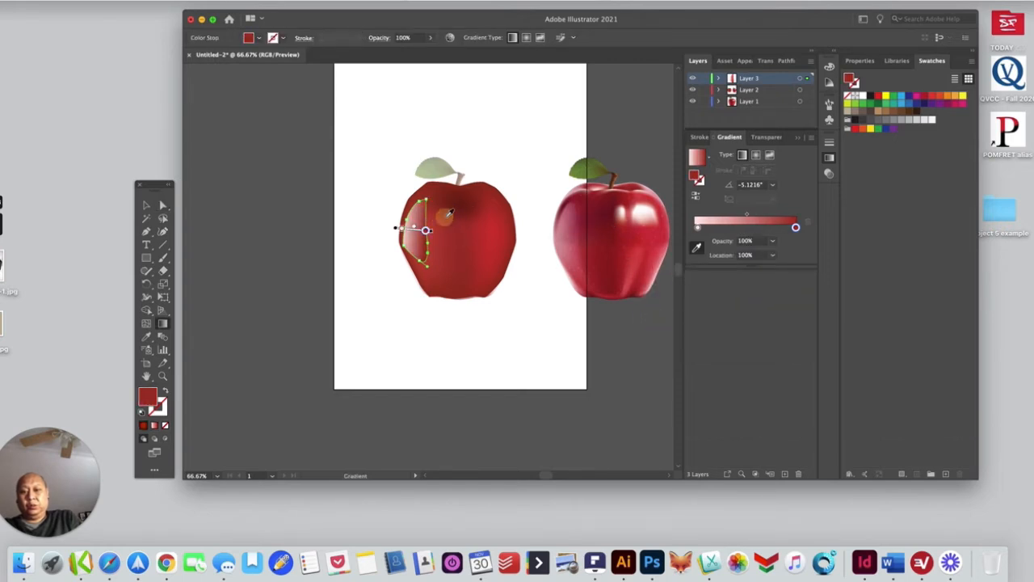
click(444, 220)
click(443, 227)
click(444, 210)
click(444, 231)
click(440, 246)
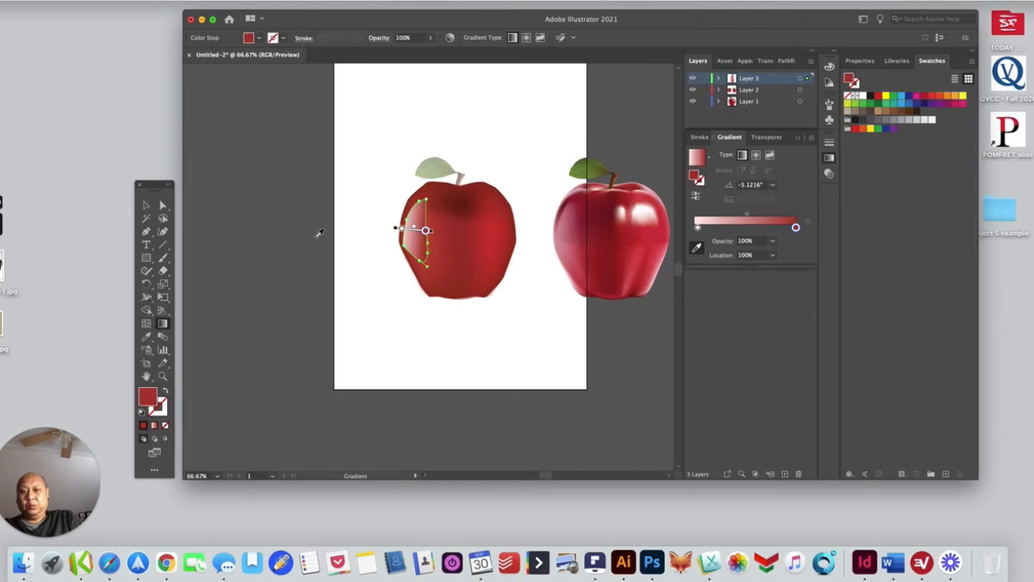
click(164, 205)
click(326, 257)
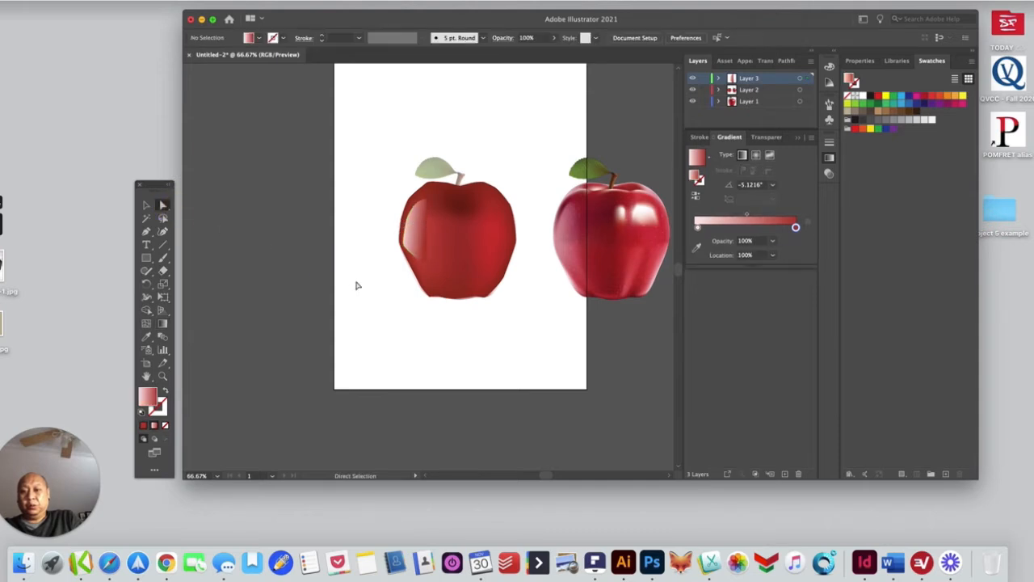
Refine the highlight's lower tip and curve its inner edge by adjusting the anchor points there, and deselect the shape
click(427, 254)
click(430, 267)
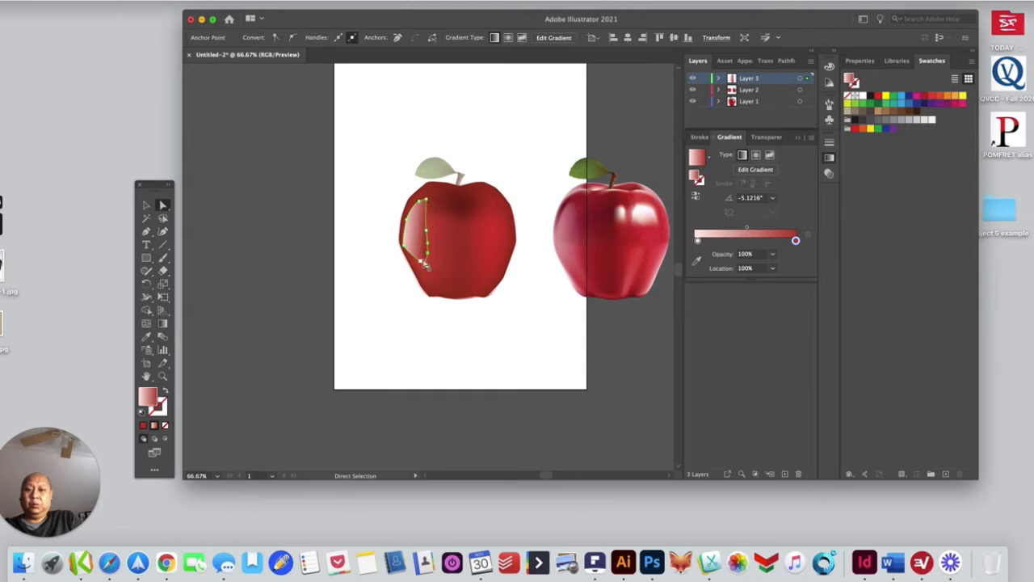
drag(422, 262, 432, 232)
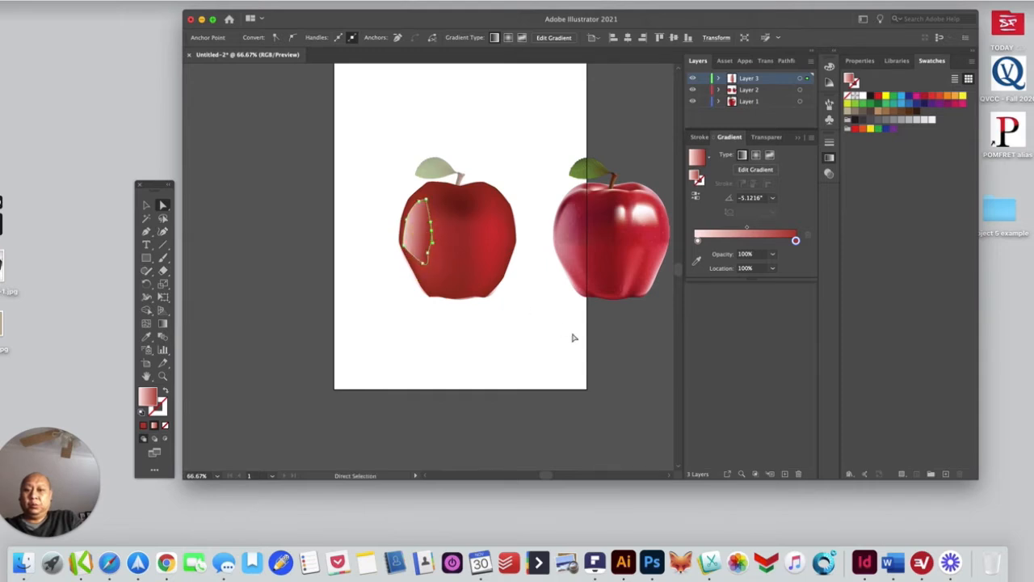
click(635, 346)
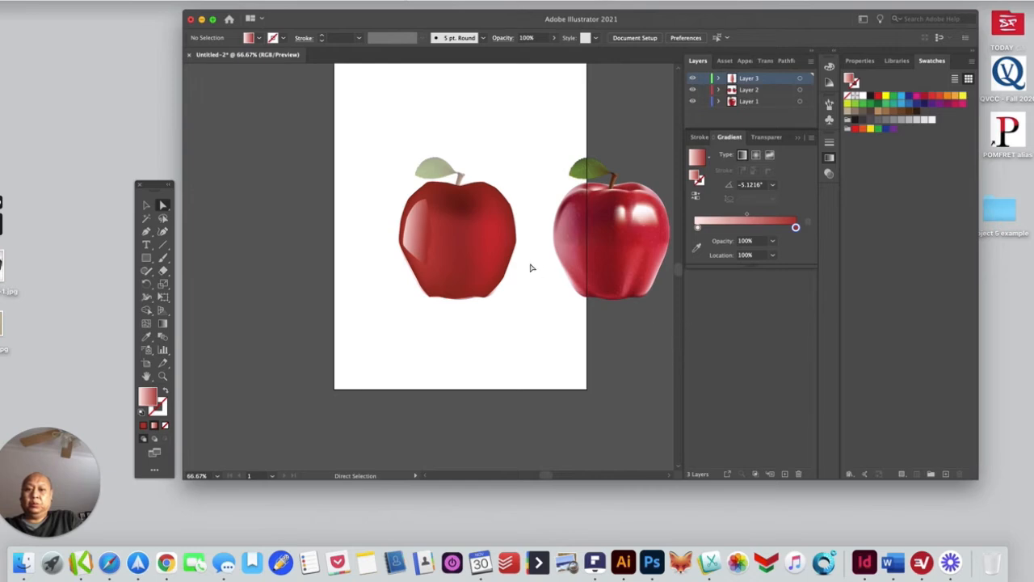
click(429, 232)
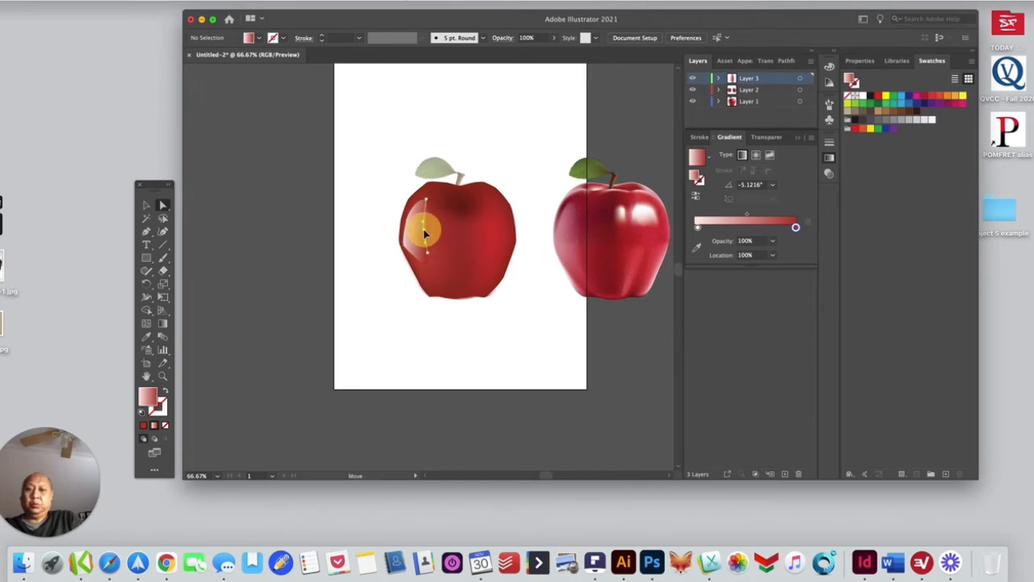
click(628, 325)
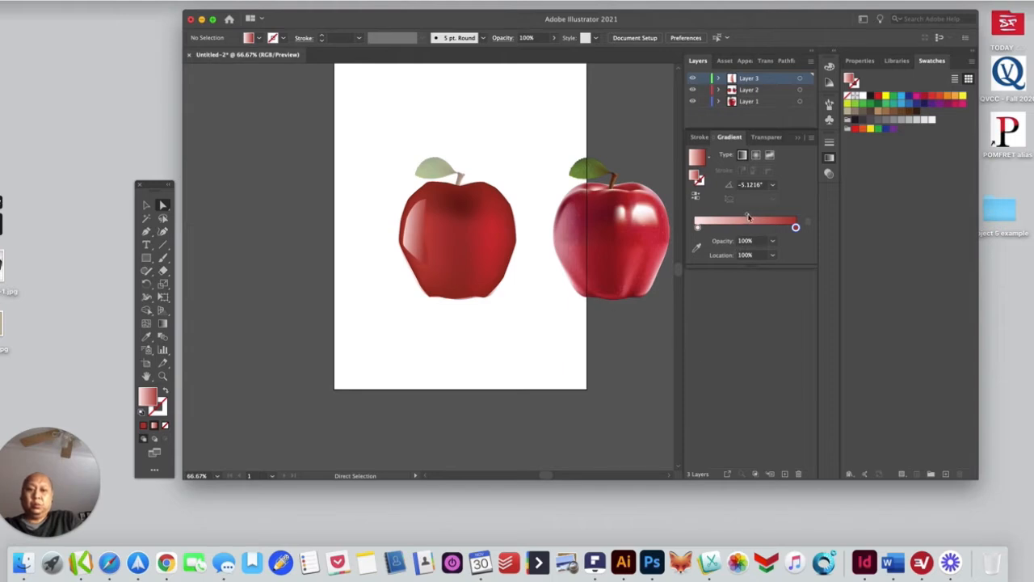
Move the highlight gradient's midpoint to a location of about 40.7% and deselect the shape
drag(749, 216, 735, 214)
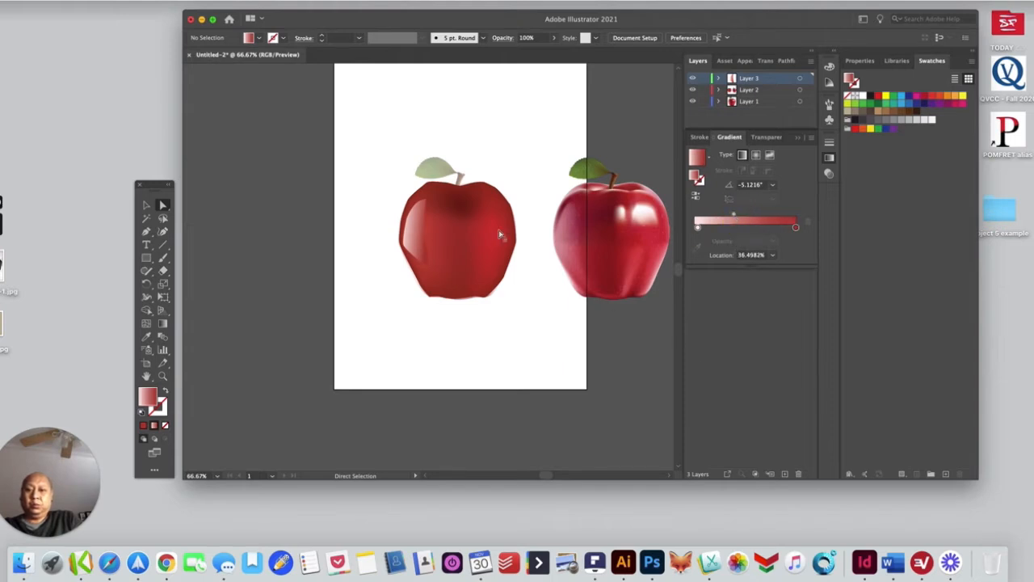
click(421, 241)
click(162, 324)
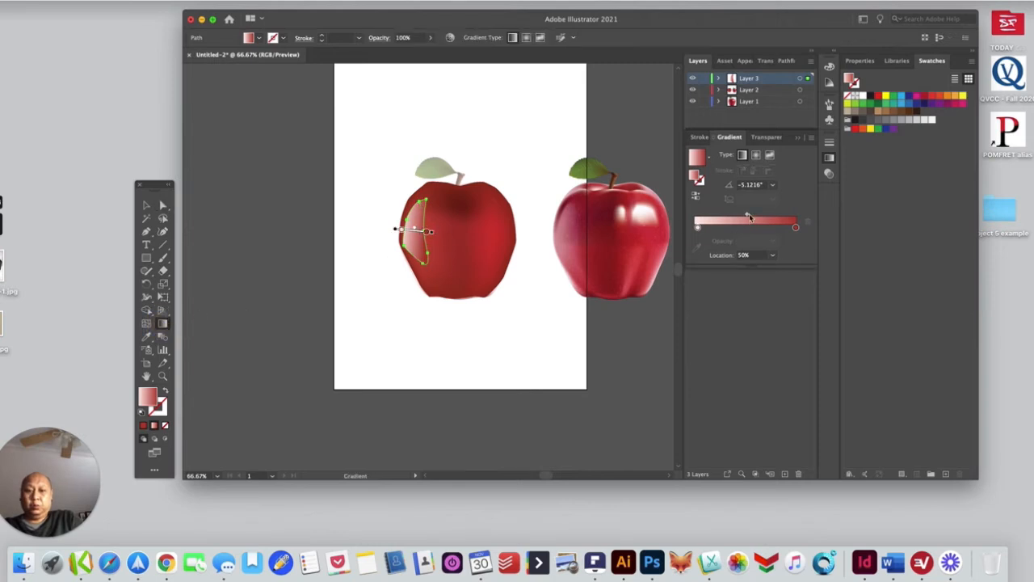
drag(750, 217, 738, 215)
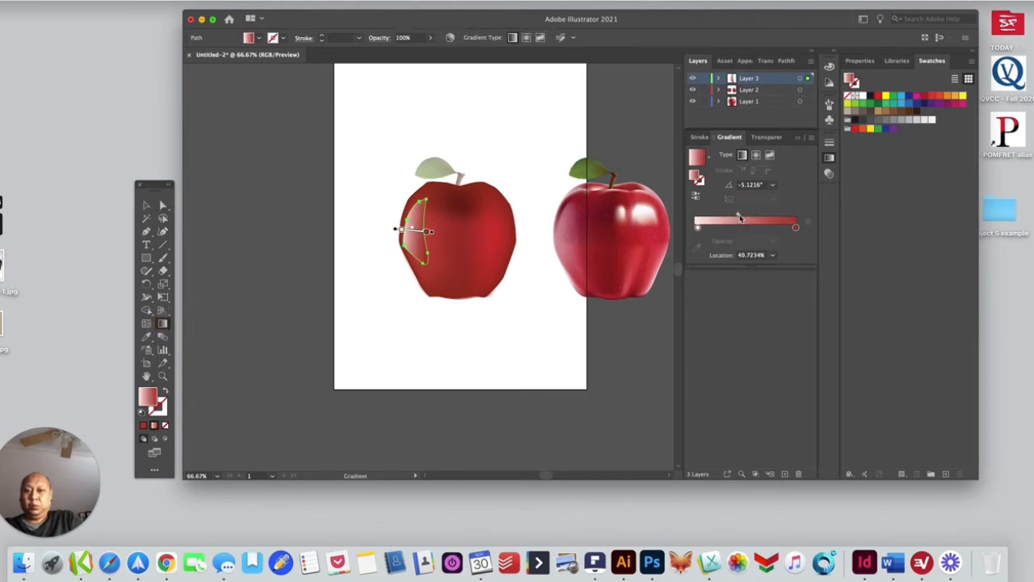
click(162, 206)
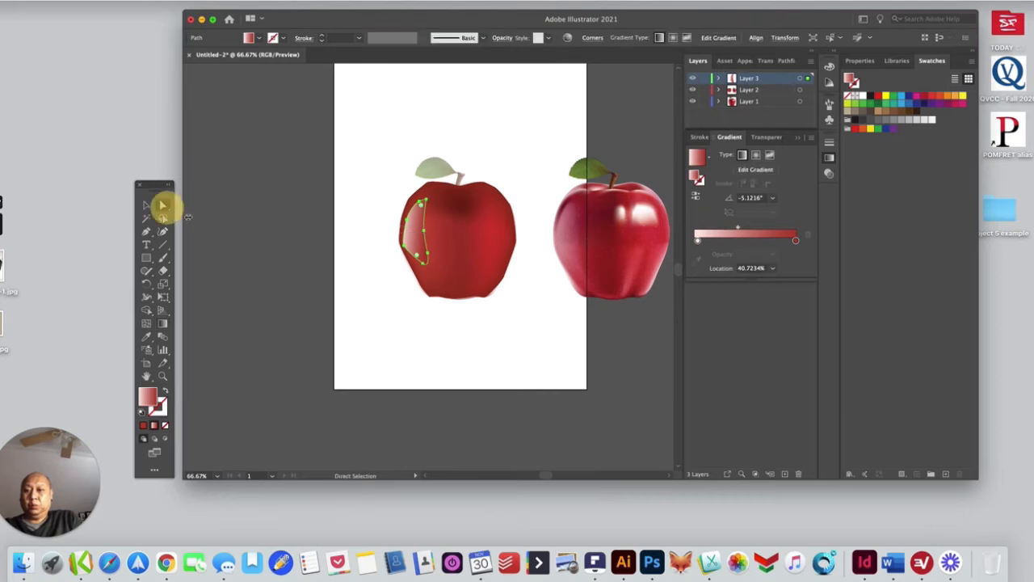
click(294, 249)
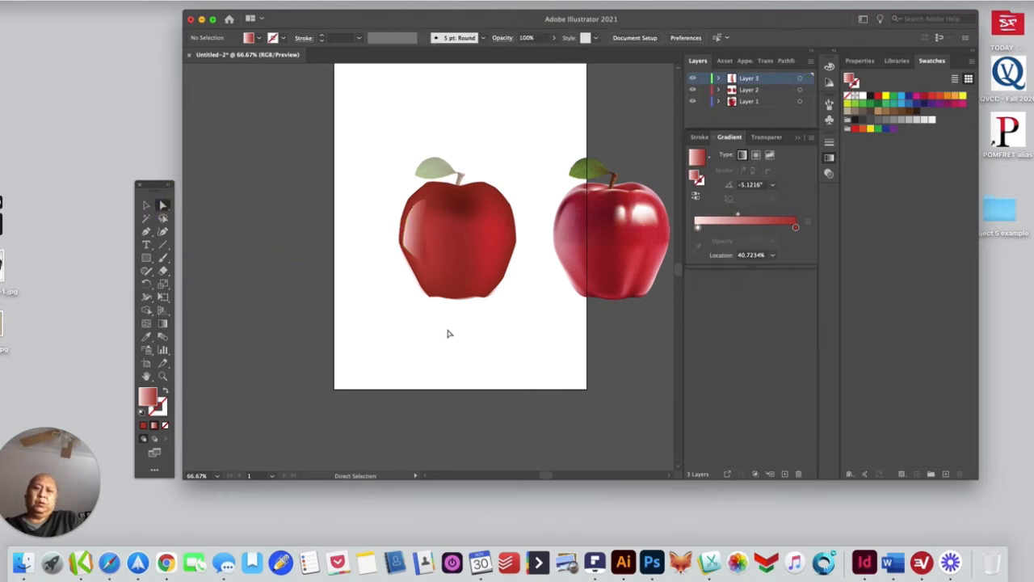
Reshape the lower outer edge of the apple's left highlight by adjusting its anchor points, and deselect the shape
click(408, 253)
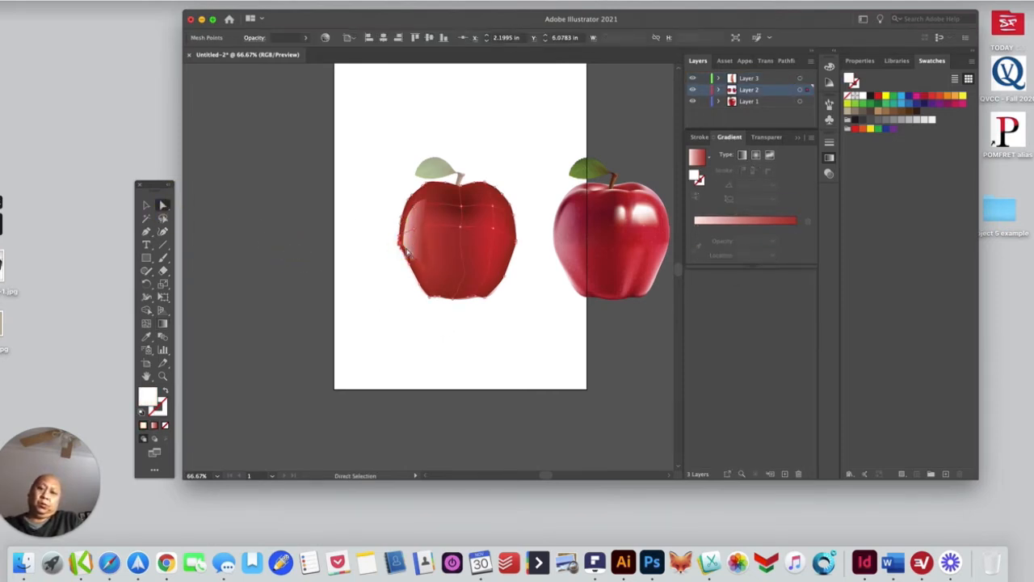
click(365, 270)
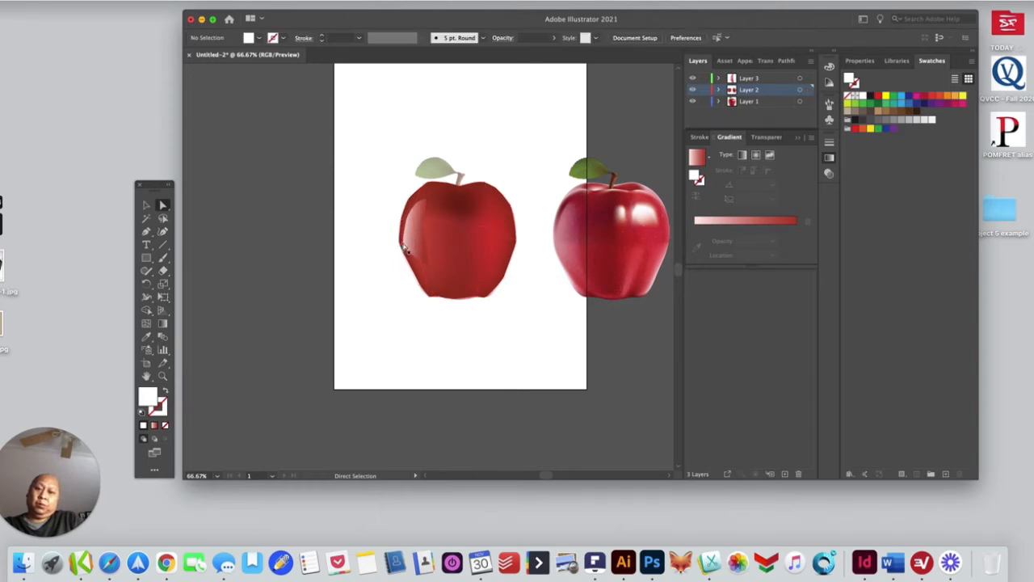
click(404, 247)
click(407, 249)
click(409, 251)
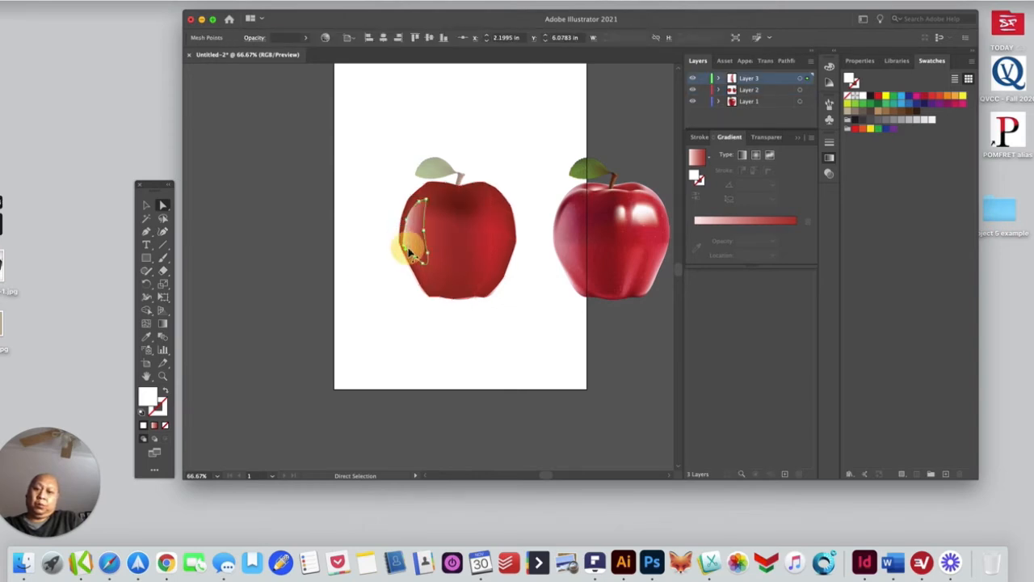
click(409, 253)
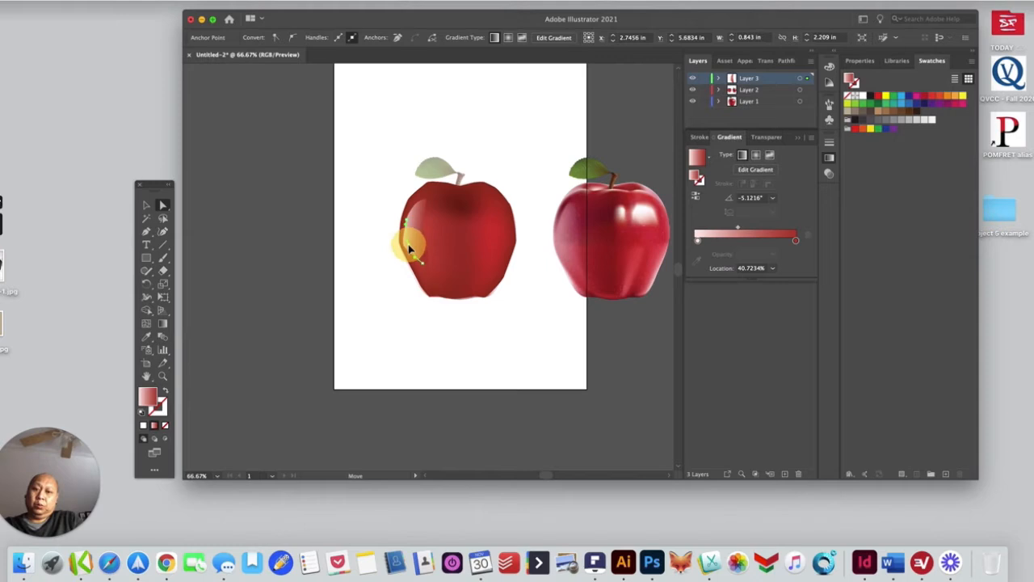
click(418, 265)
click(415, 254)
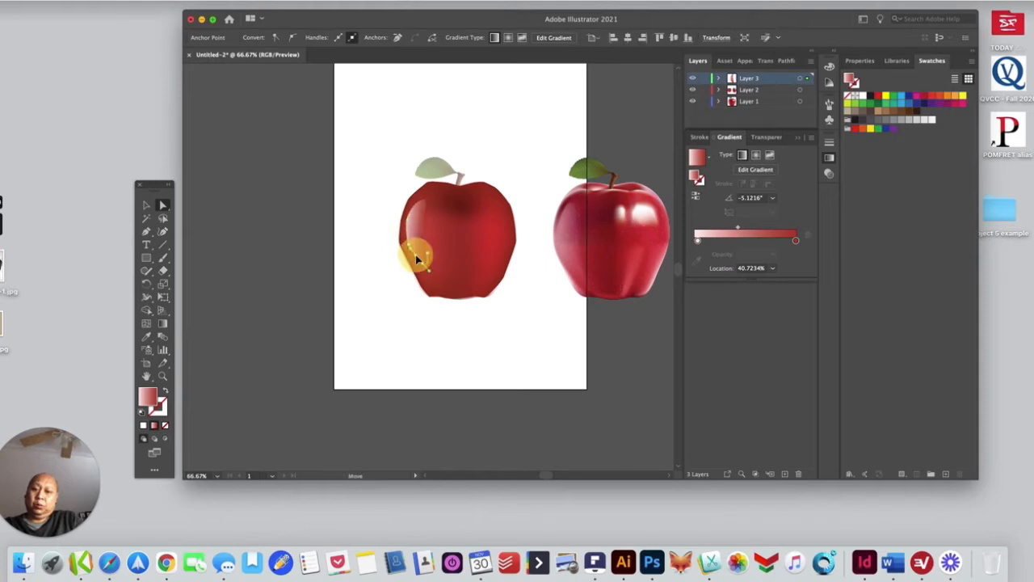
click(499, 333)
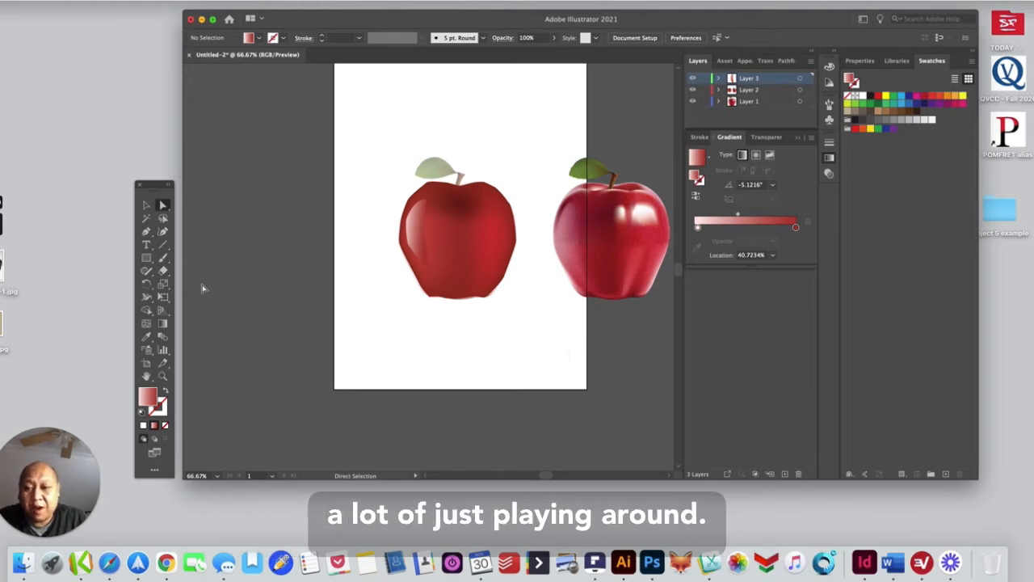
Hide Layer 2 and trace the small narrow reflection below the stem as a closed Pen tool shape on Layer 3
click(692, 89)
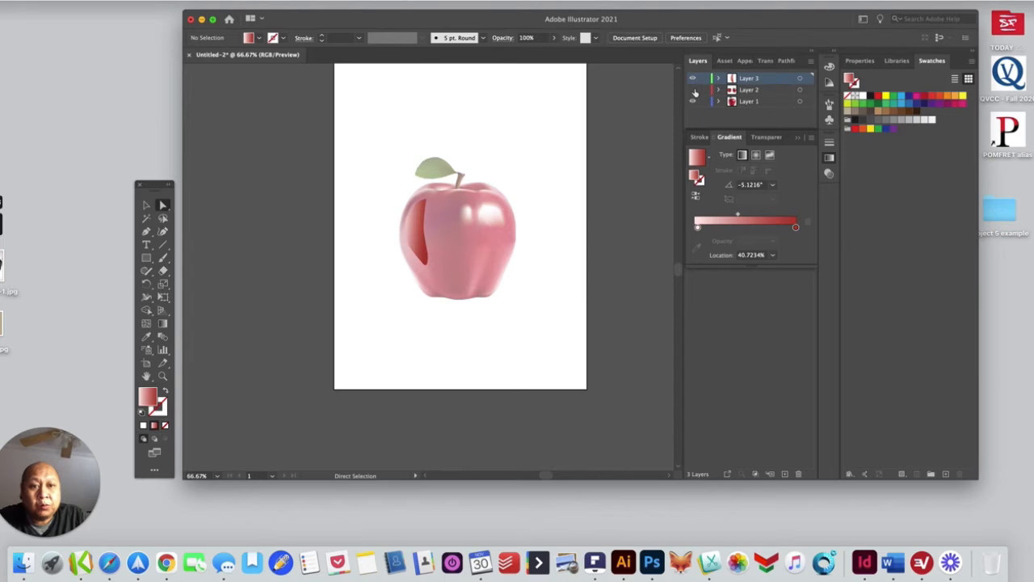
click(693, 101)
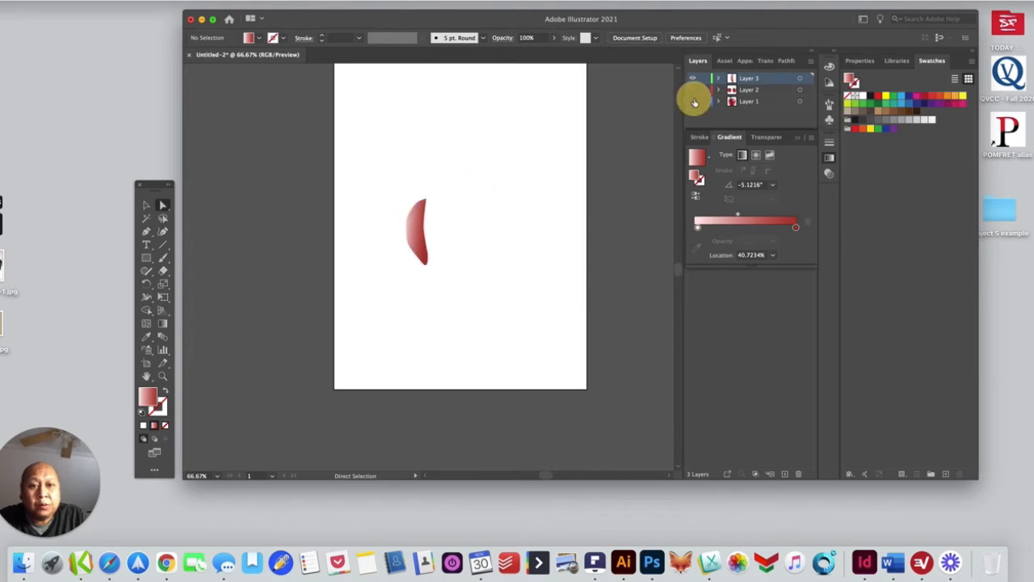
click(731, 78)
click(693, 101)
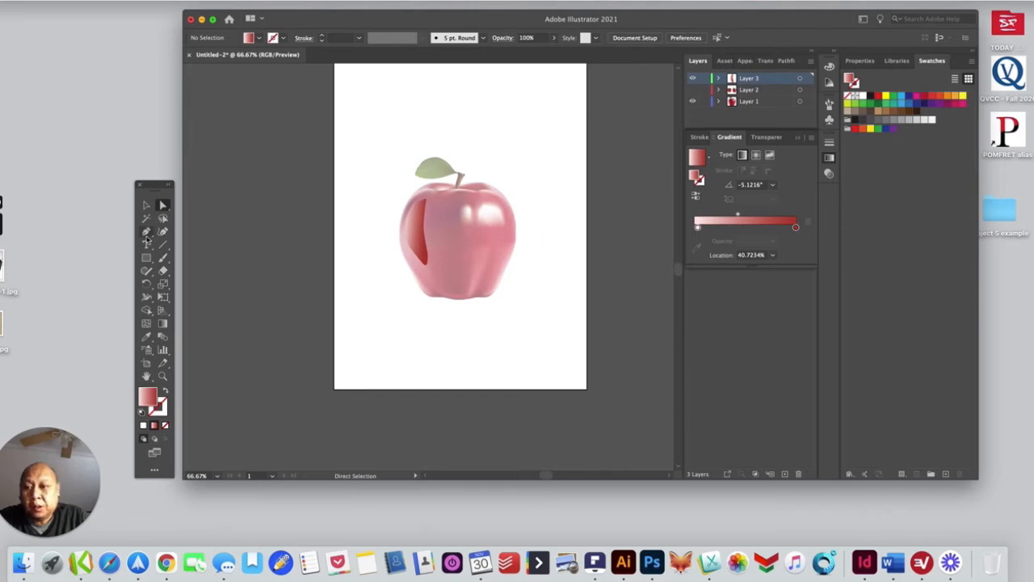
click(146, 232)
click(461, 211)
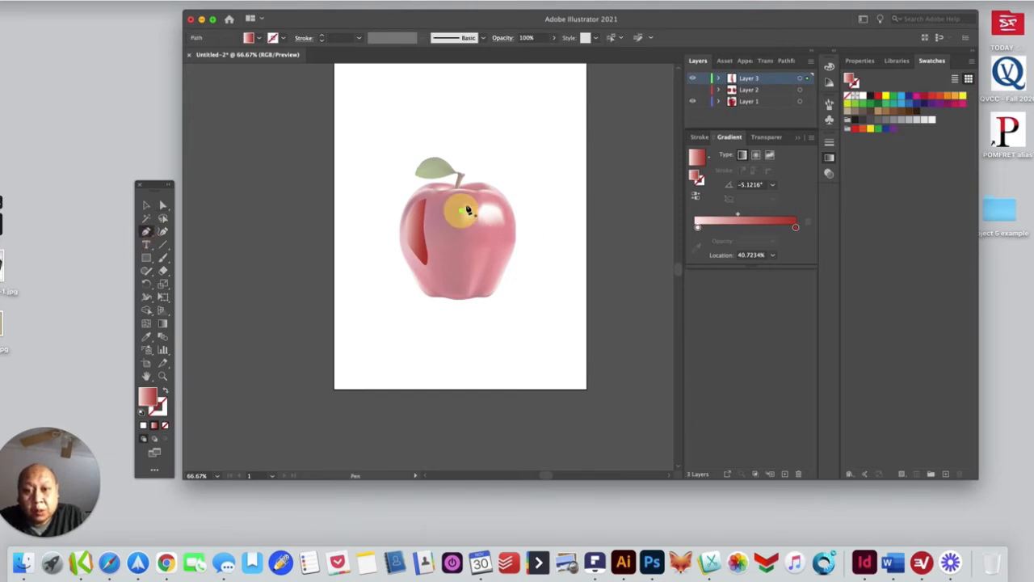
click(468, 206)
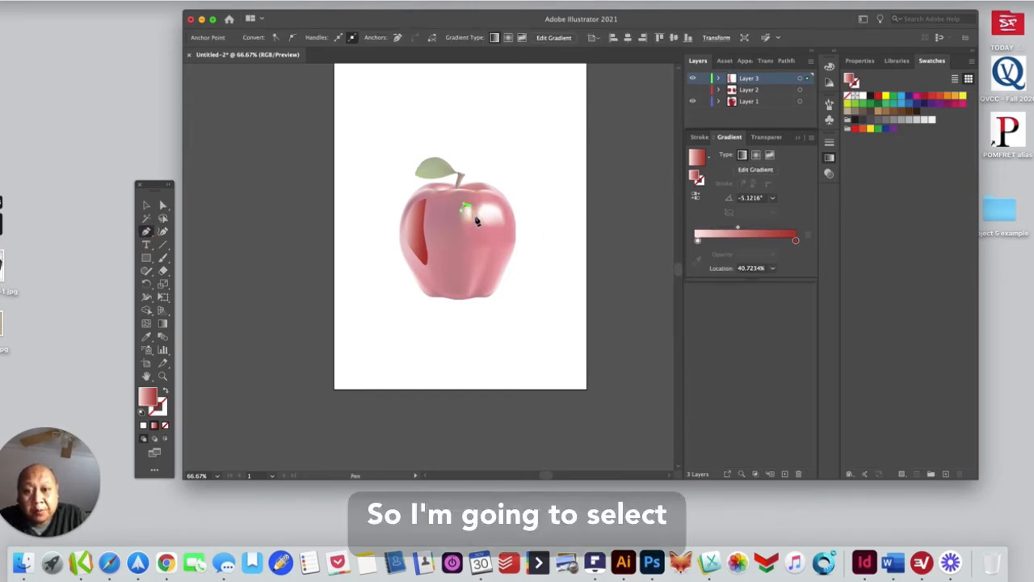
click(471, 219)
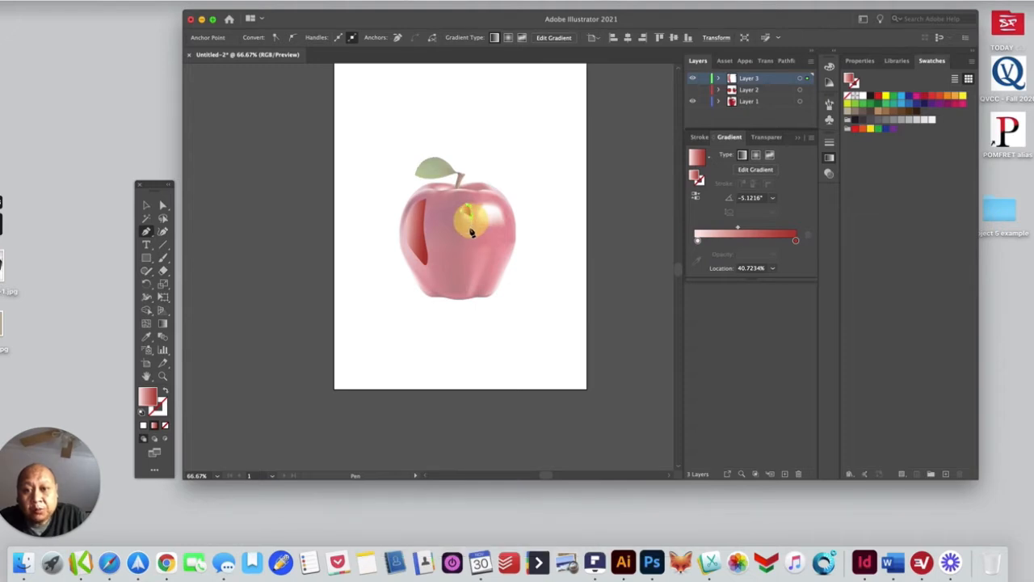
click(467, 229)
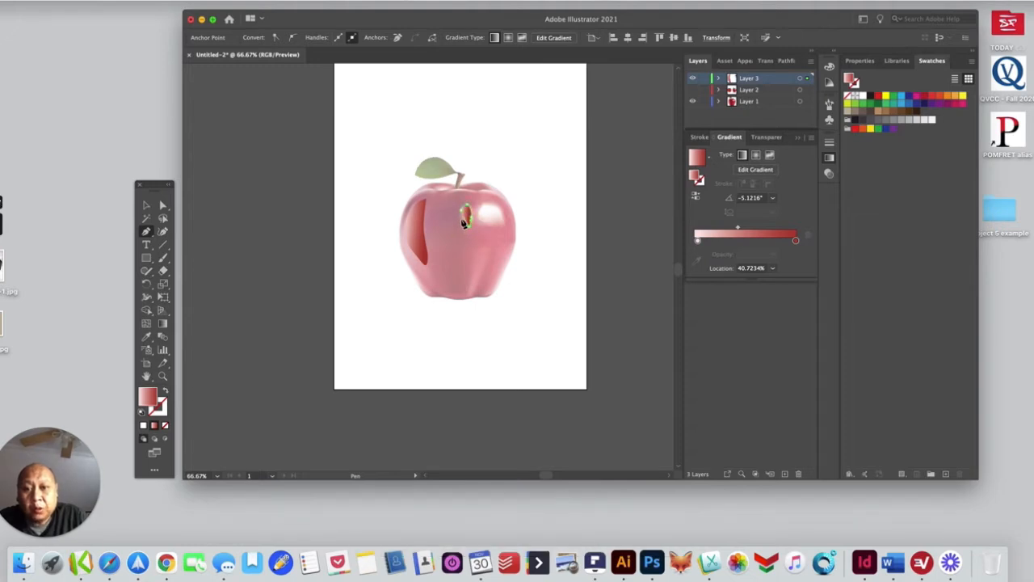
click(462, 221)
click(461, 209)
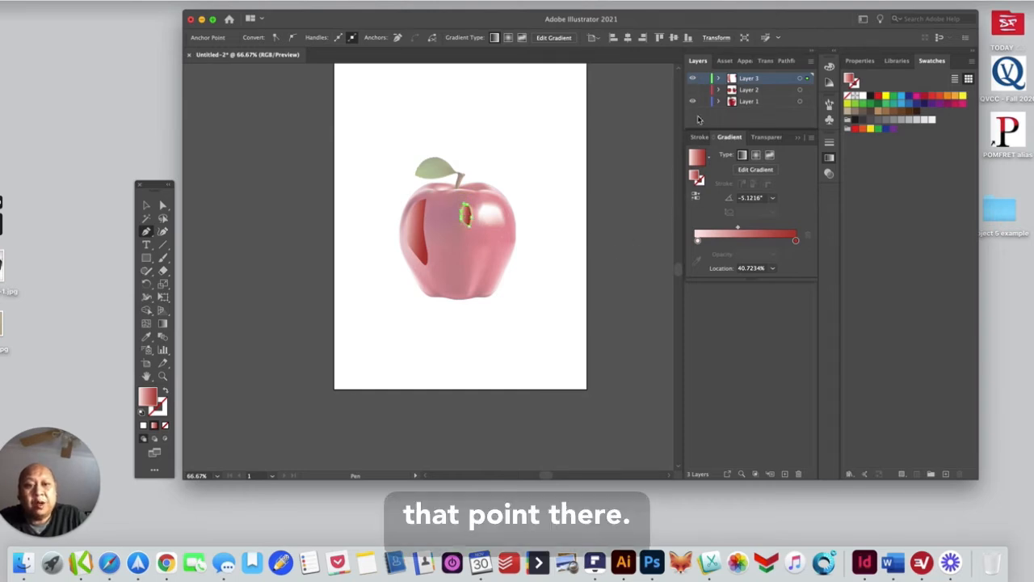
Show Layer 2 again and deselect the new narrow highlight
drag(693, 98, 693, 88)
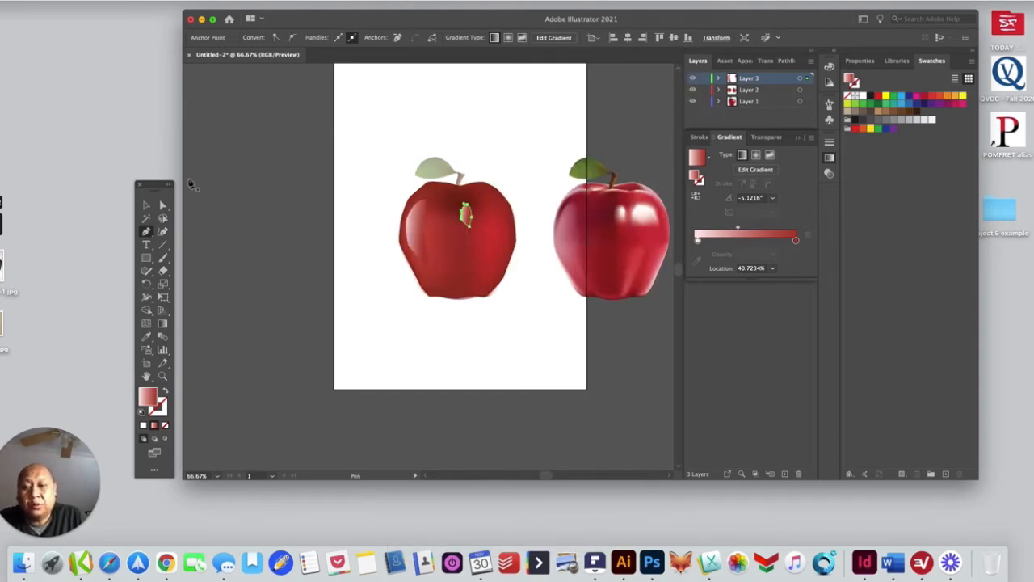
click(163, 206)
click(356, 244)
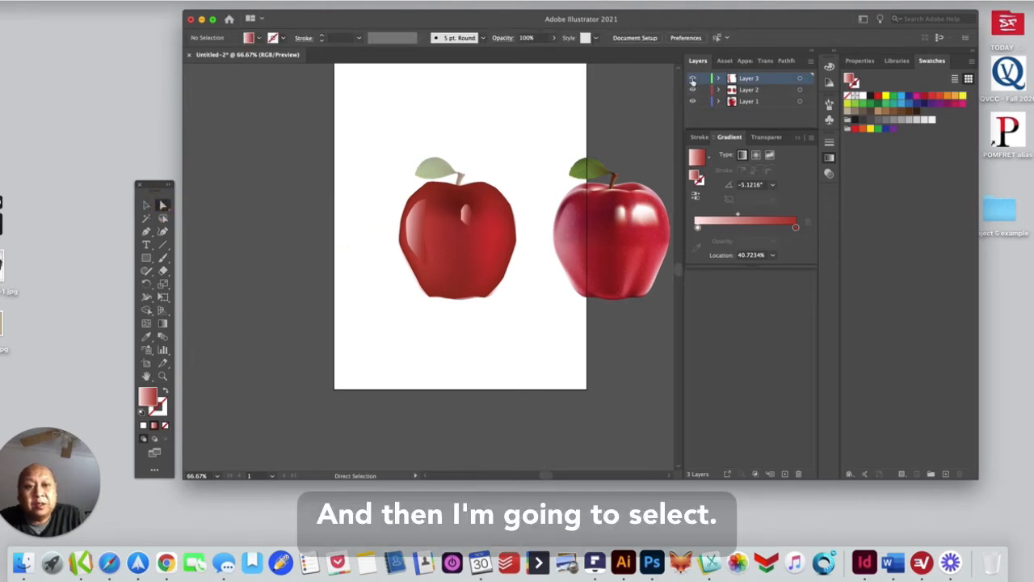
Hide Layers 3 and 2 and trace the larger upper-right reflection as a closed dome-shaped Pen tool shape on Layer 1
click(693, 79)
click(693, 90)
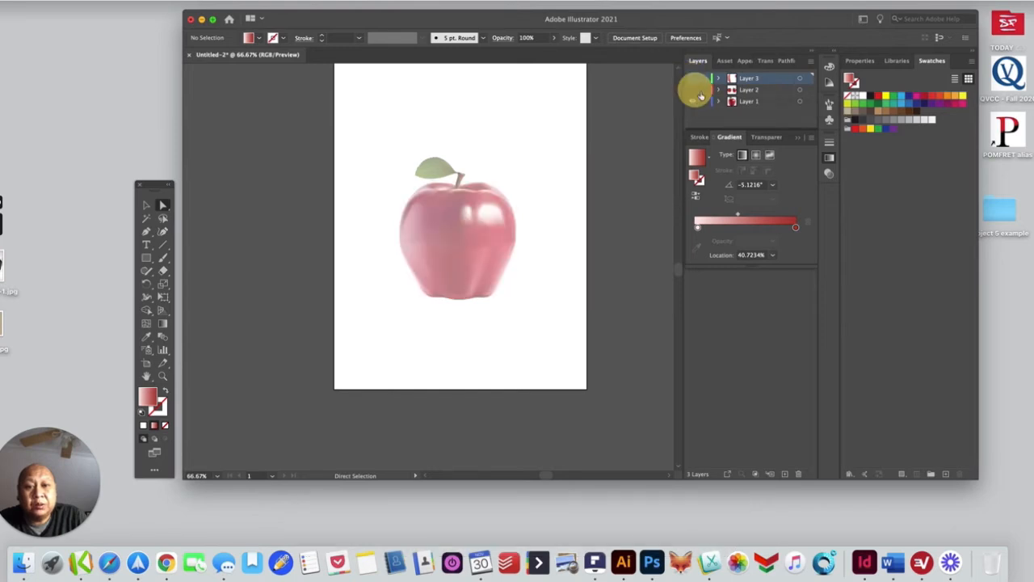
click(742, 103)
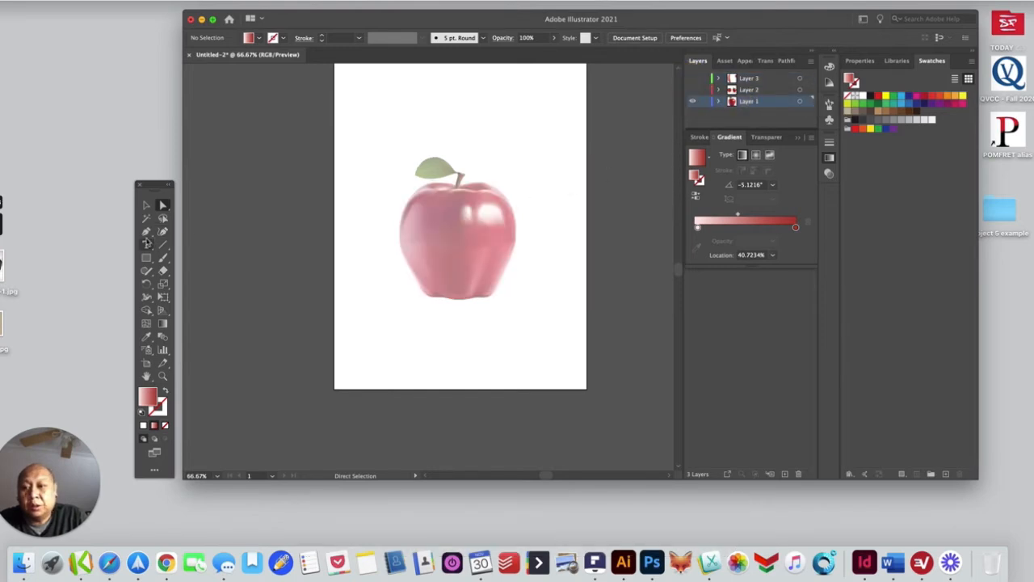
click(146, 231)
click(479, 228)
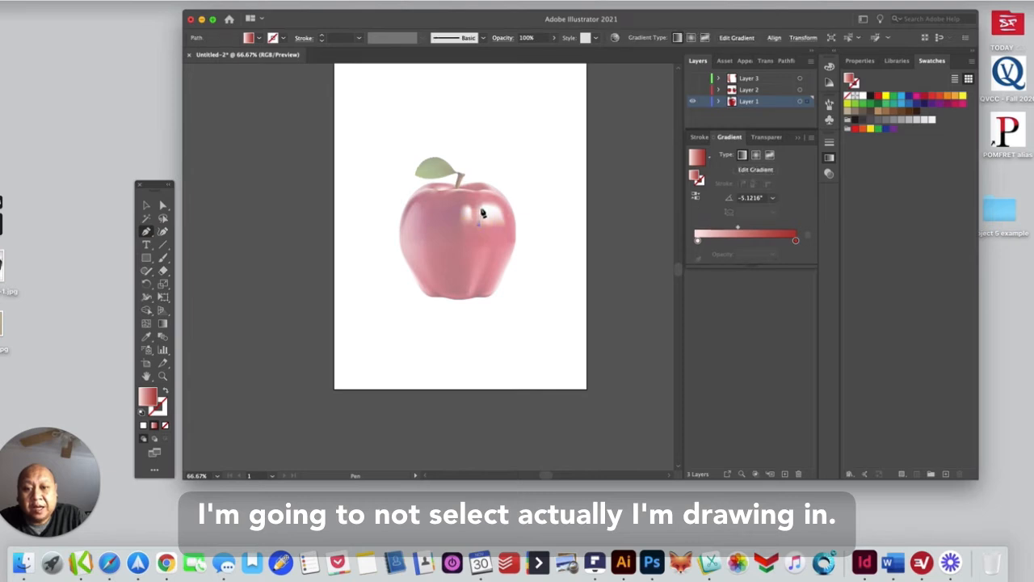
click(483, 208)
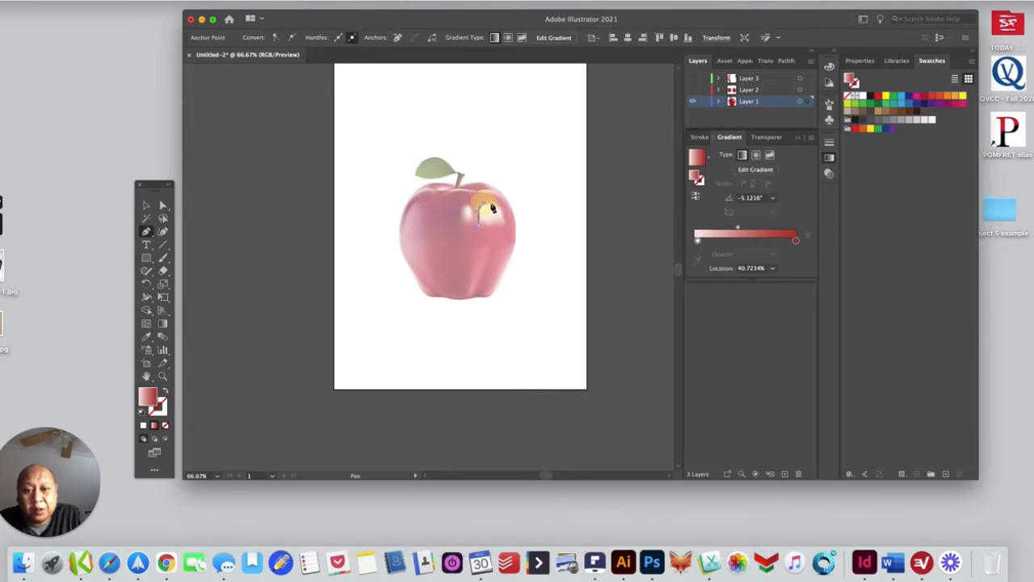
drag(492, 204, 506, 223)
click(506, 229)
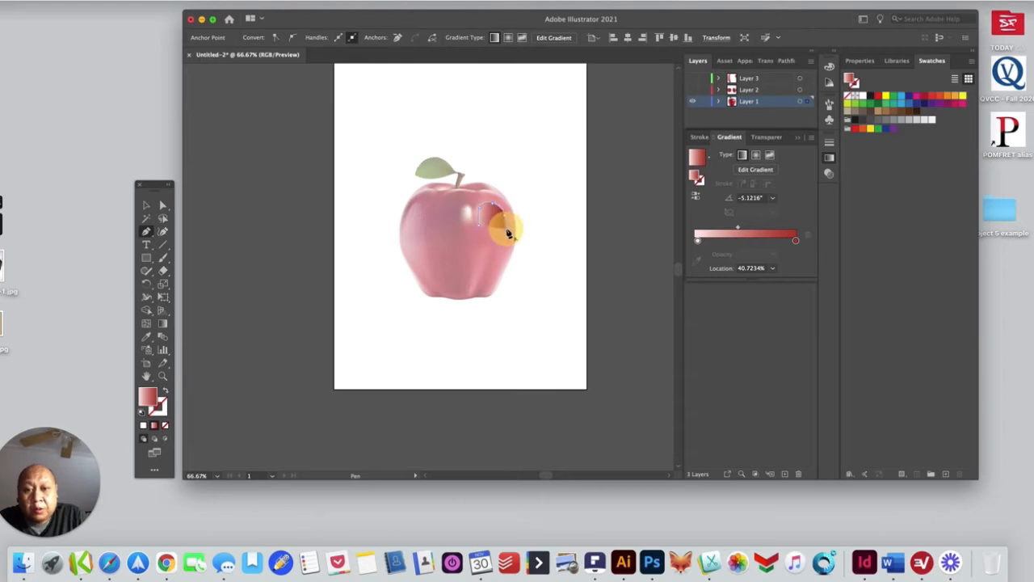
click(479, 229)
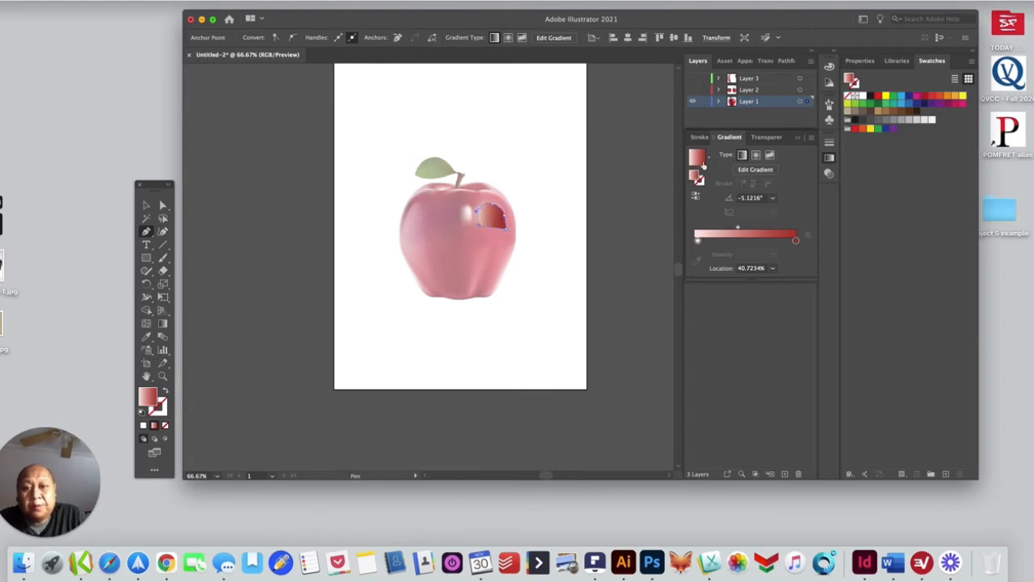
Show Layers 2 and 3 again, move the dome-shaped highlight from Layer 1 to Layer 3, and deselect it
click(693, 90)
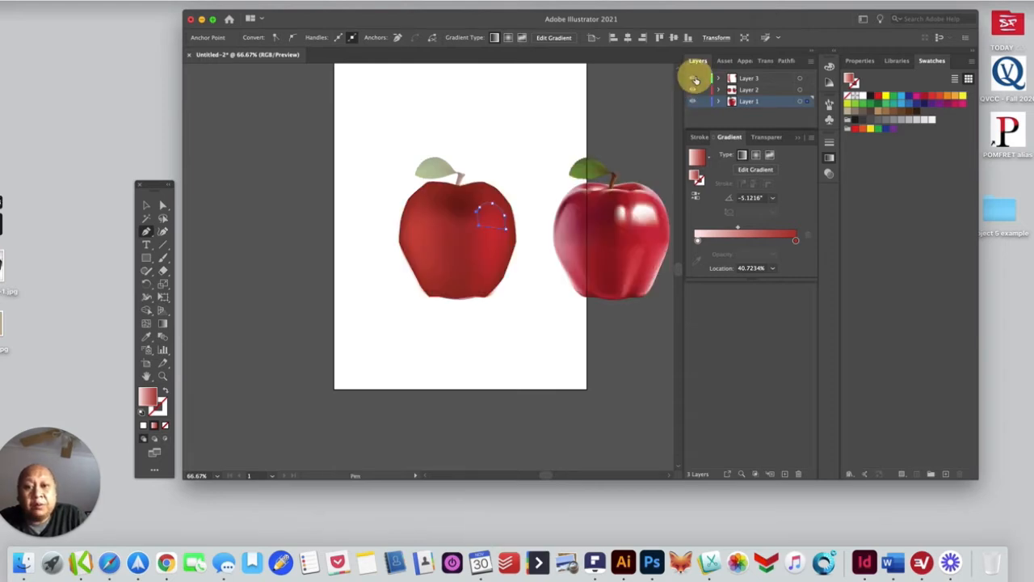
click(693, 79)
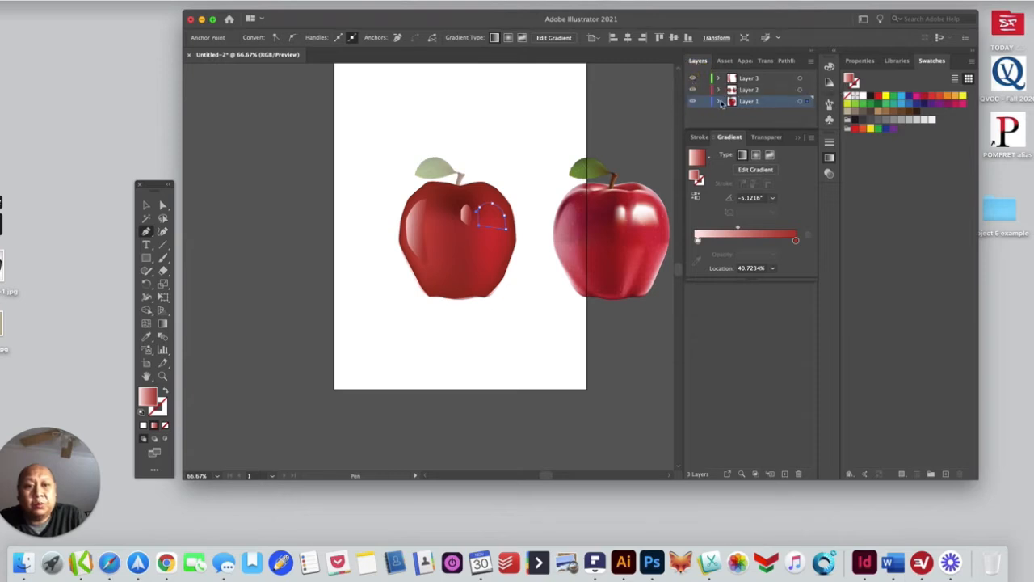
drag(807, 105, 808, 78)
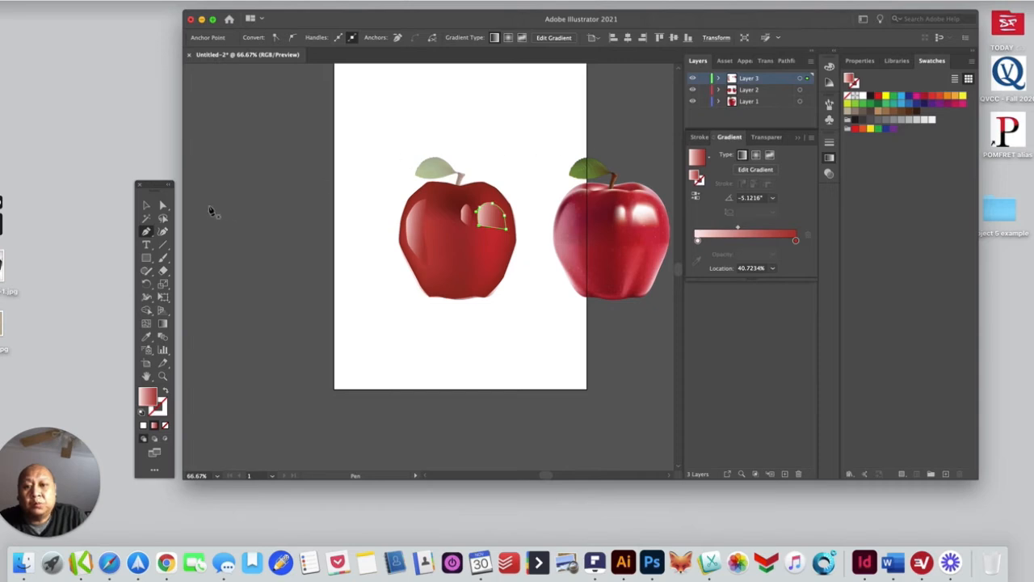
click(163, 206)
click(300, 228)
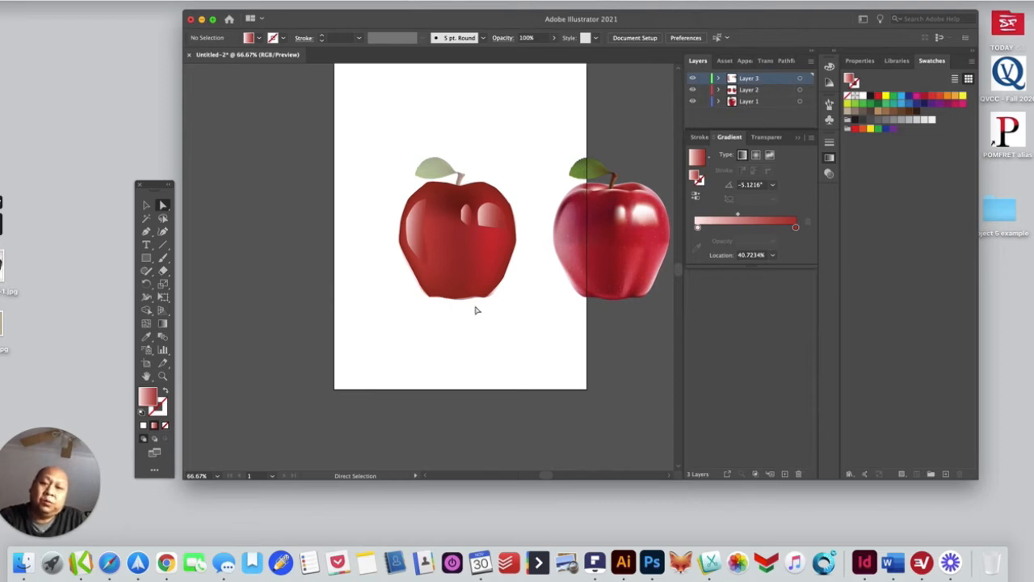
Redirect the dome-shaped highlight's gradient downward at about -82.7°, move its red stop to about 87.2%, and deselect the shape
click(487, 225)
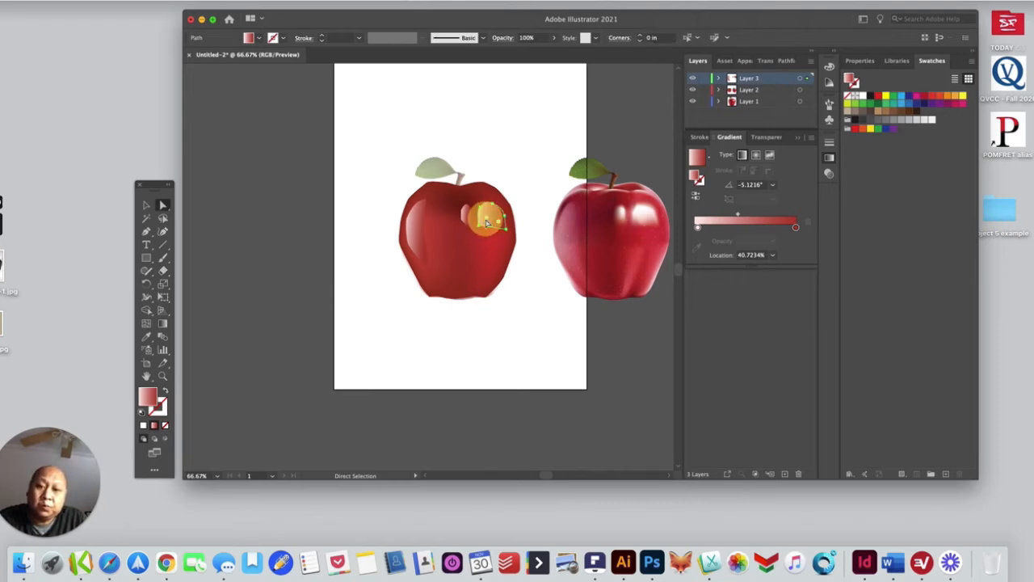
click(162, 326)
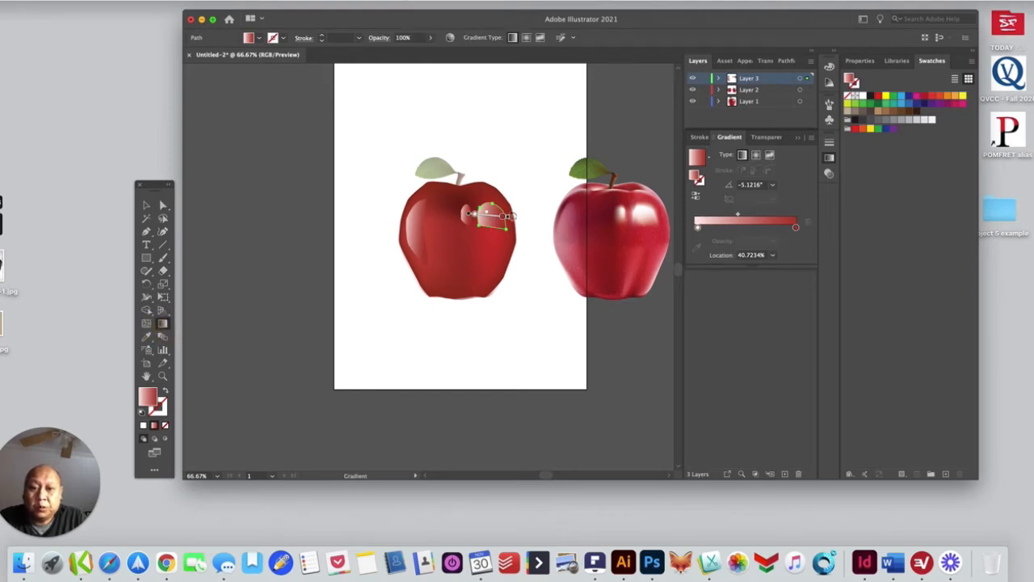
mouse_move(510, 216)
mouse_down()
mouse_move(479, 253)
mouse_move(494, 243)
mouse_move(493, 220)
mouse_up()
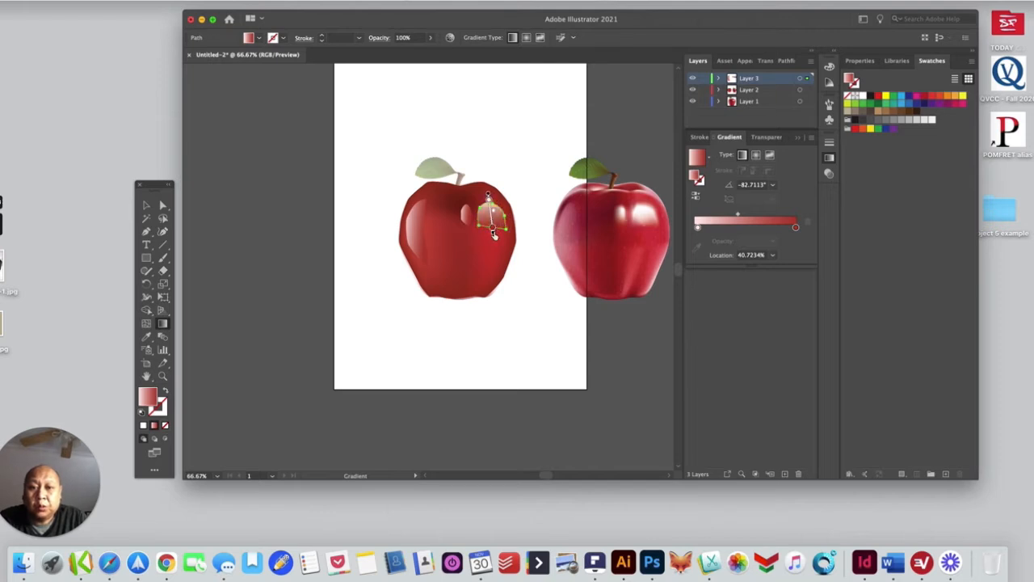
click(494, 229)
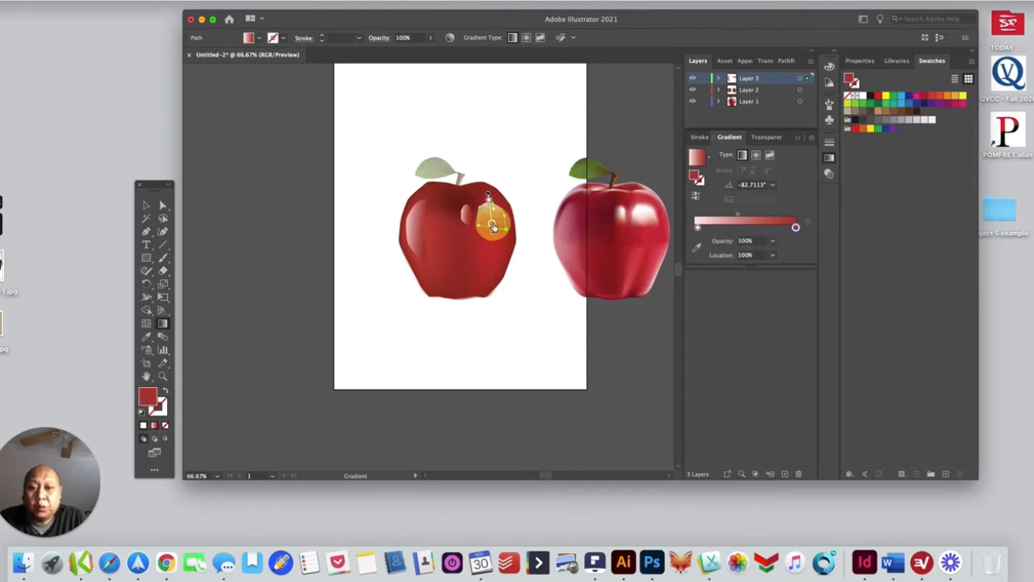
drag(493, 227, 526, 249)
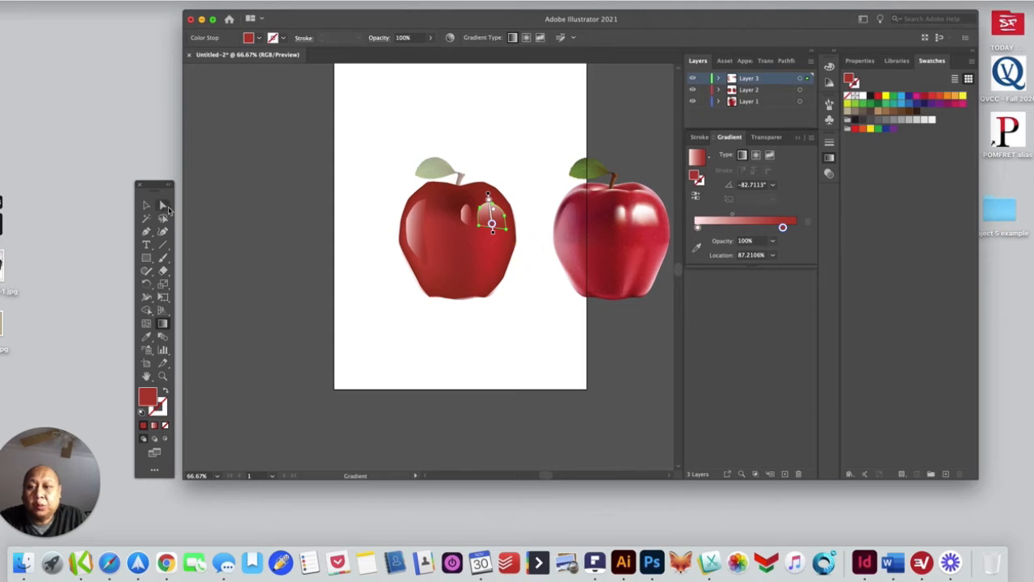
click(166, 205)
click(278, 236)
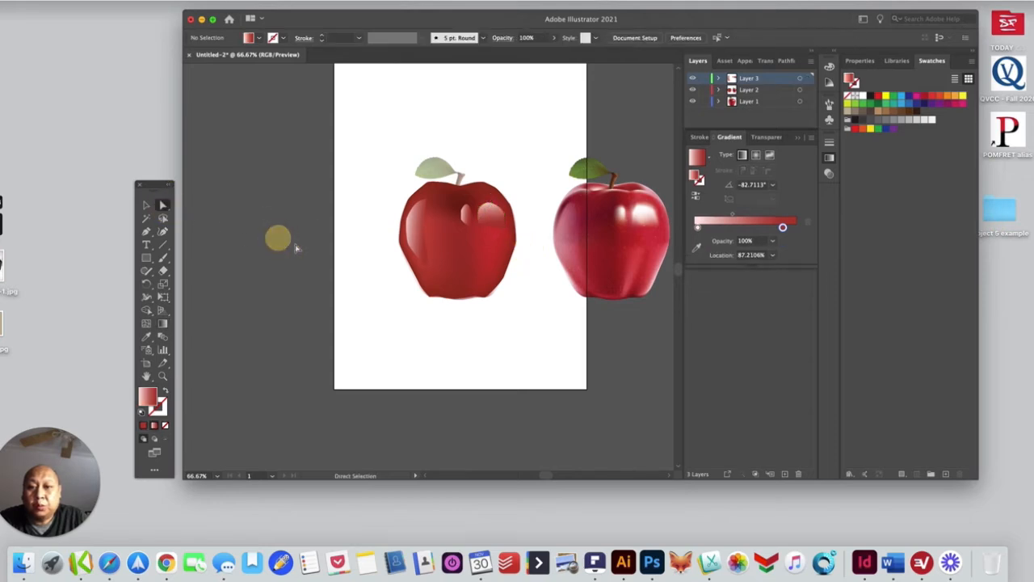
Redirect the small narrow highlight's gradient downward at about -90.3° and move its red stop to about 6.3%
click(466, 229)
click(163, 323)
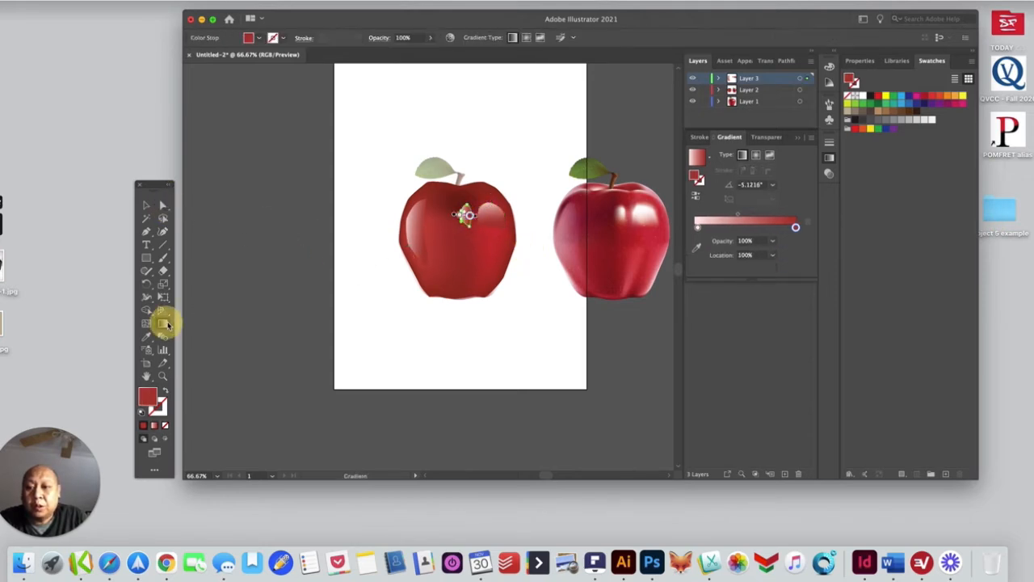
drag(467, 215, 459, 244)
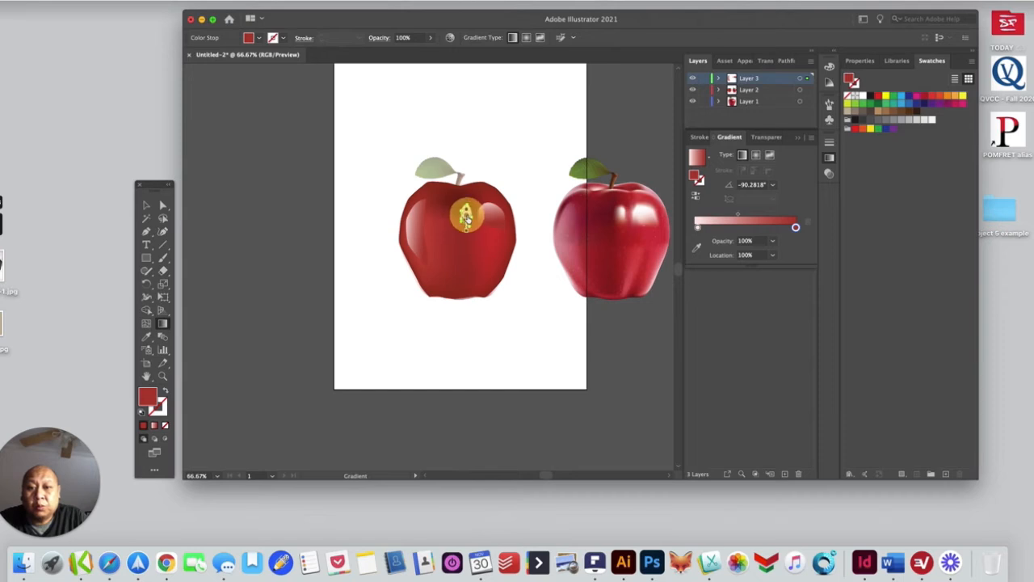
drag(466, 218, 466, 212)
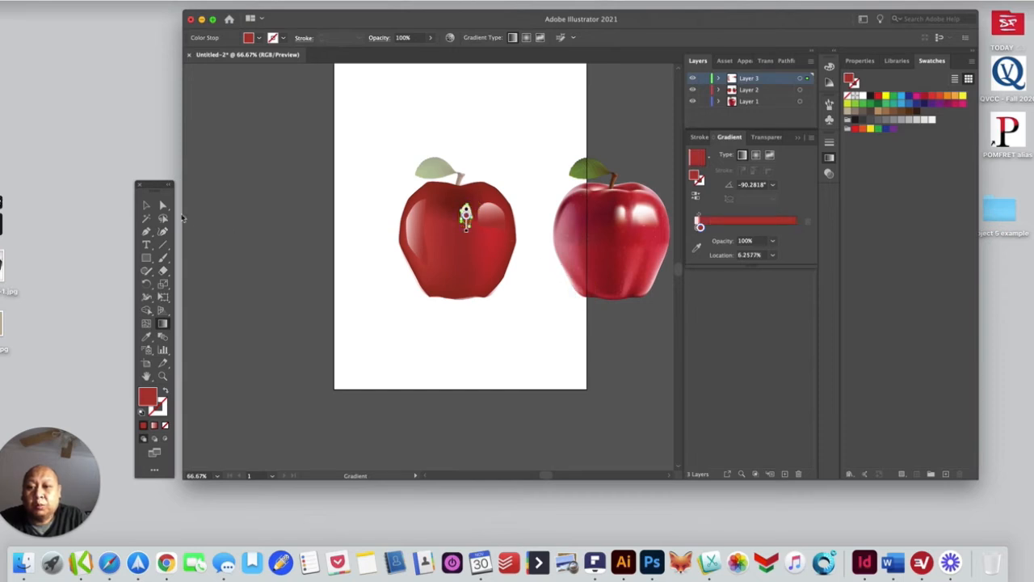
Set the small narrow highlight's red gradient stop to 100%, shift the gradient slightly upward, and deselect the shape
click(162, 206)
click(308, 258)
click(438, 239)
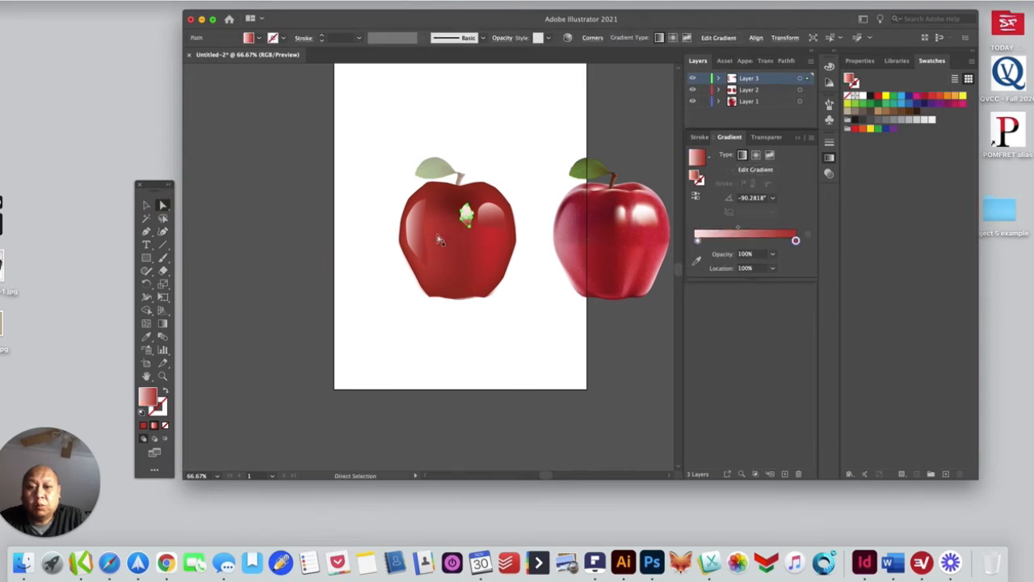
click(163, 326)
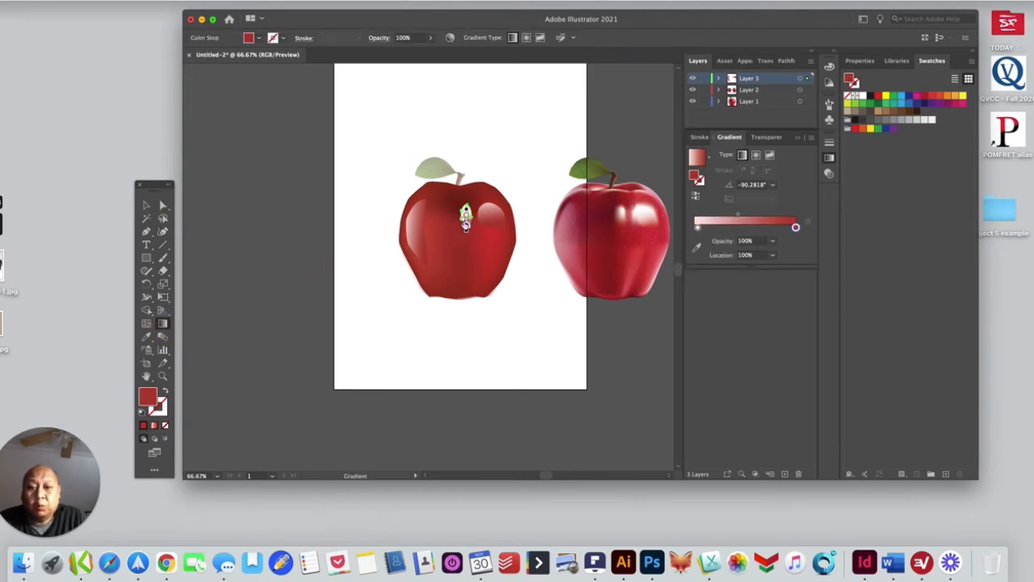
drag(466, 209, 466, 203)
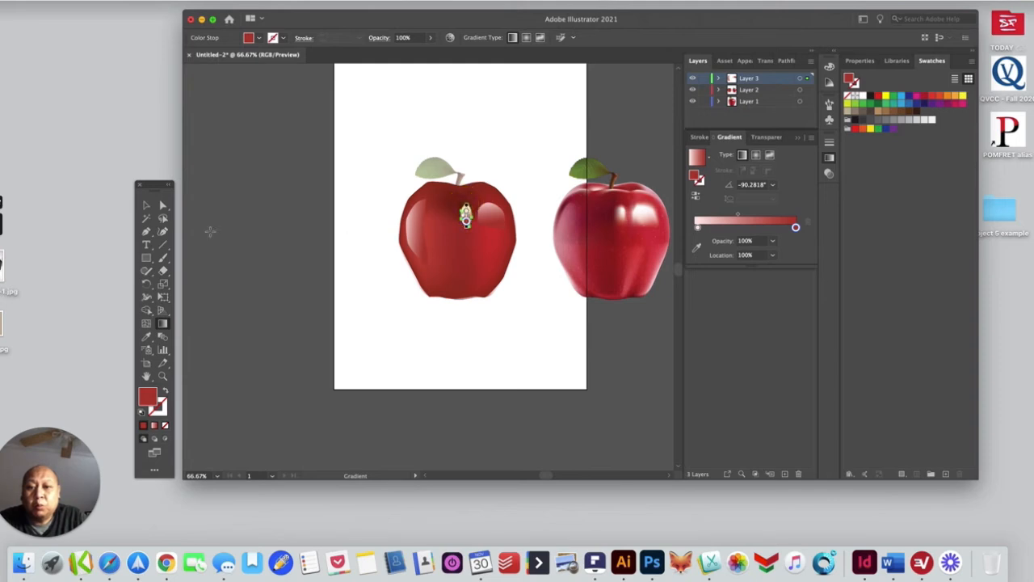
click(162, 205)
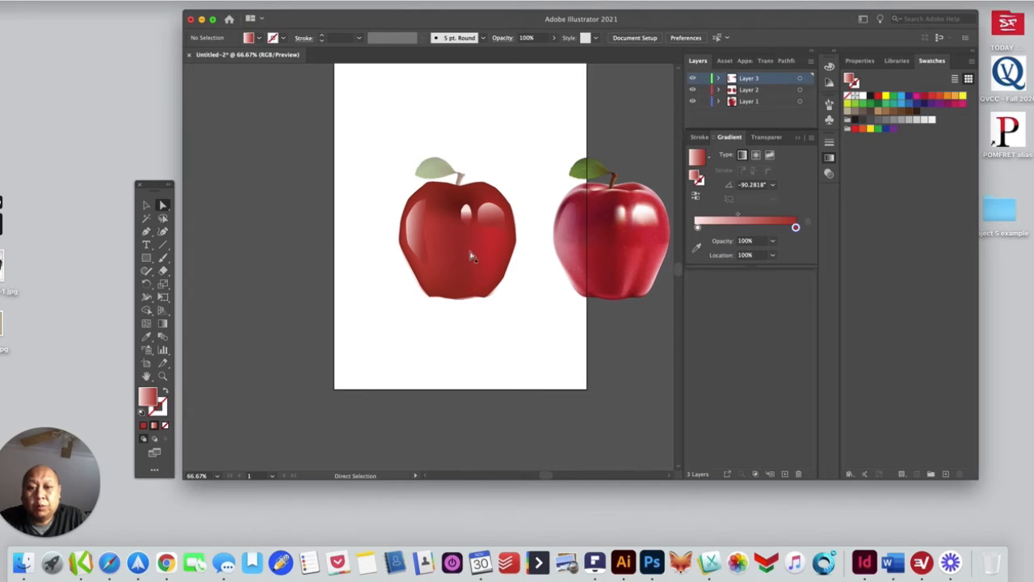
Select the dome-shaped highlight and move its red gradient stop to about 84.3%
click(493, 225)
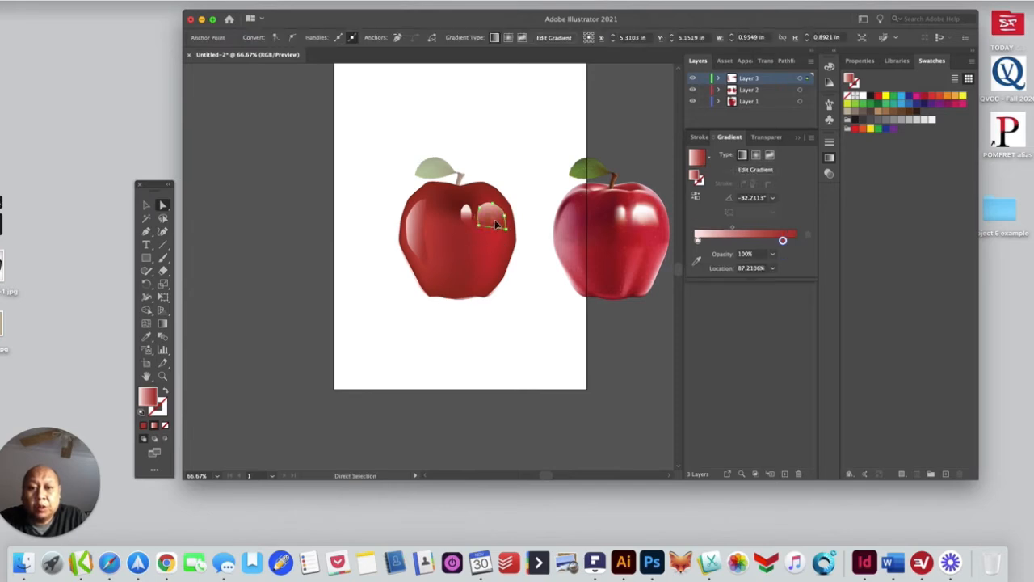
click(496, 223)
click(780, 241)
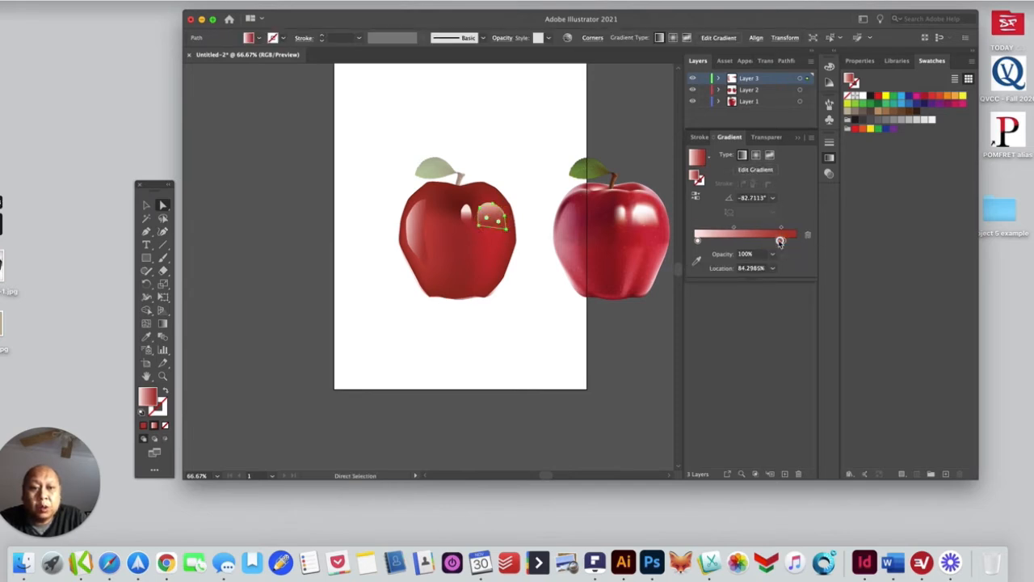
drag(781, 241, 786, 265)
click(781, 243)
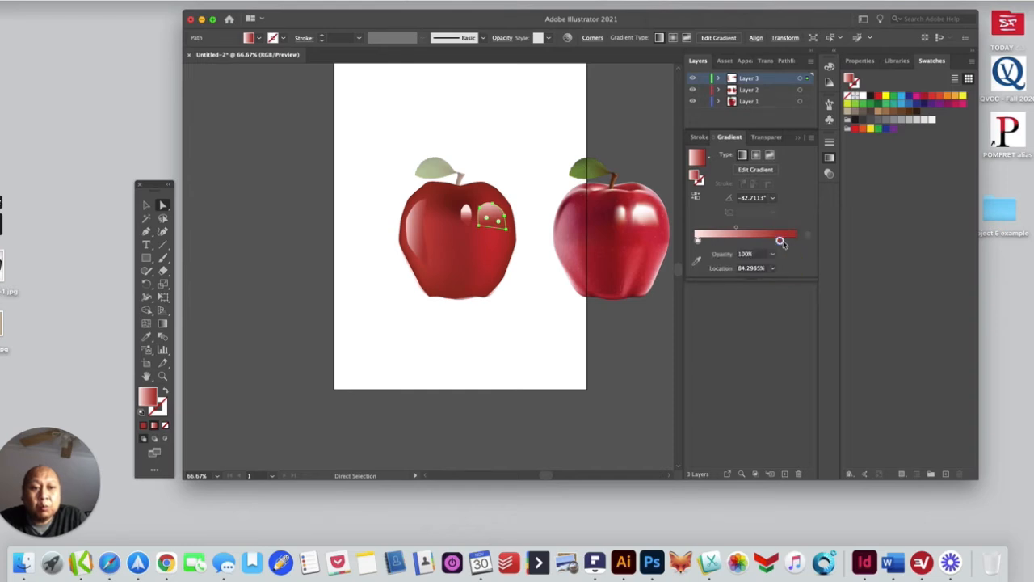
Try to recolour the dome-shaped highlight's red gradient stop by sampling the full-colour apple around its large reflection
double_click(780, 241)
click(655, 316)
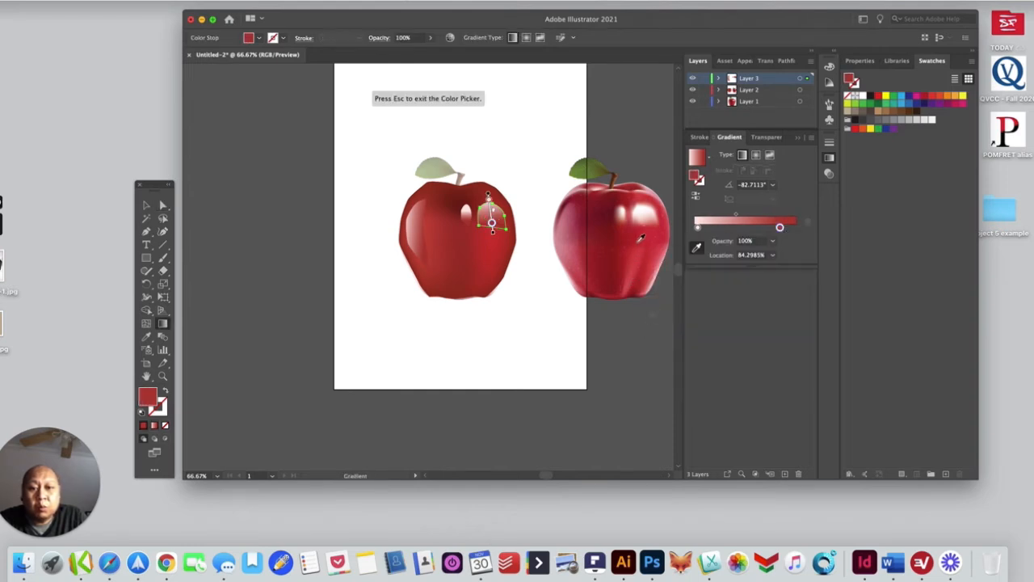
click(644, 233)
click(654, 231)
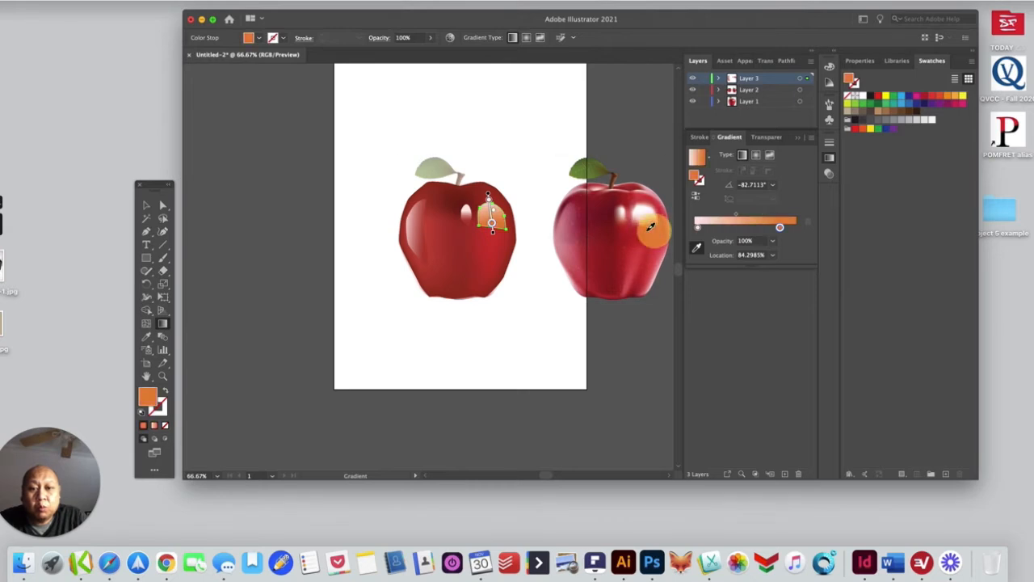
click(648, 229)
click(645, 223)
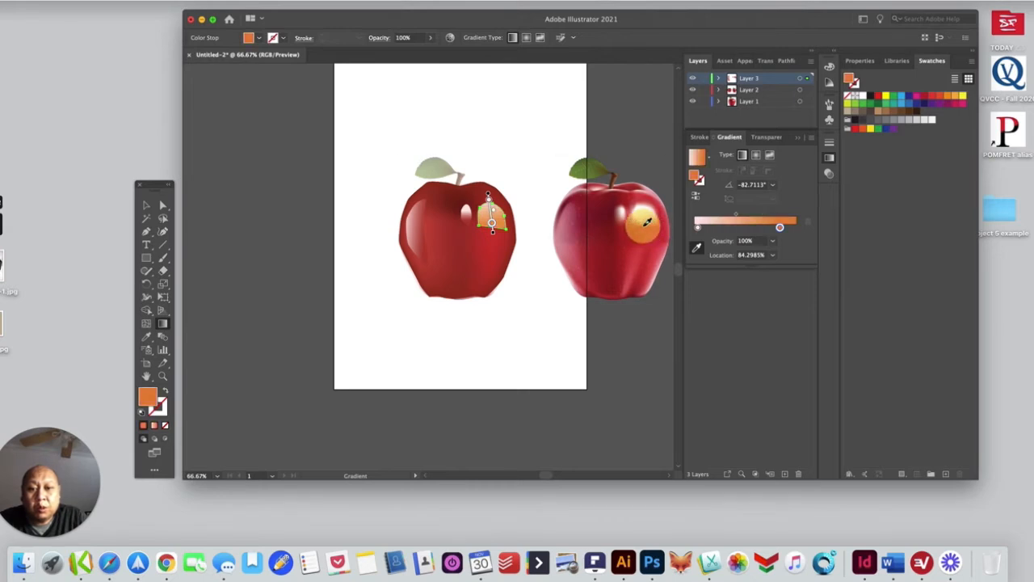
click(639, 231)
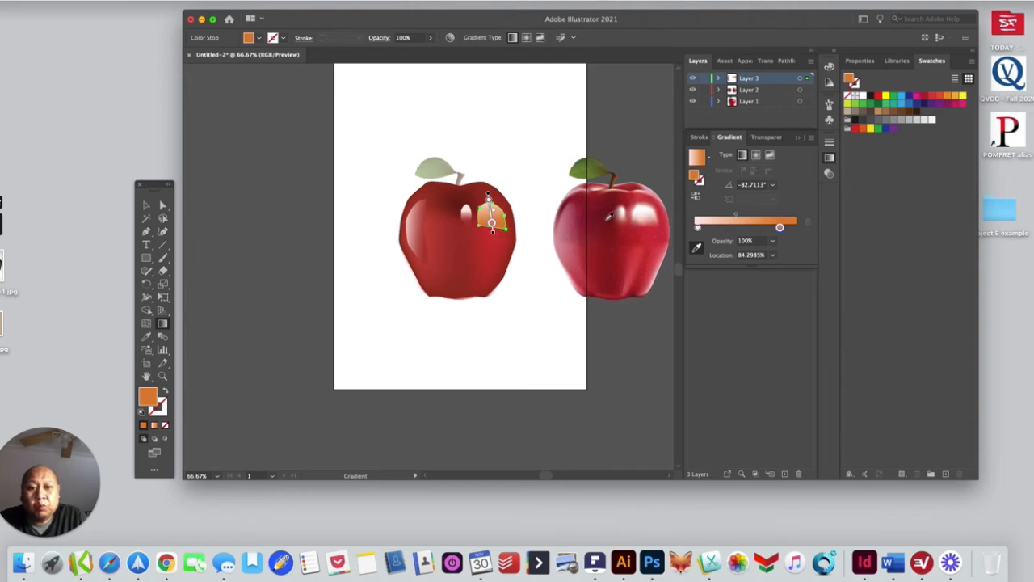
Angle the dome-shaped highlight's gradient at about -80.3°, recolour its end stop with red sampled from the traced apple just below it, and deselect
double_click(780, 228)
click(656, 303)
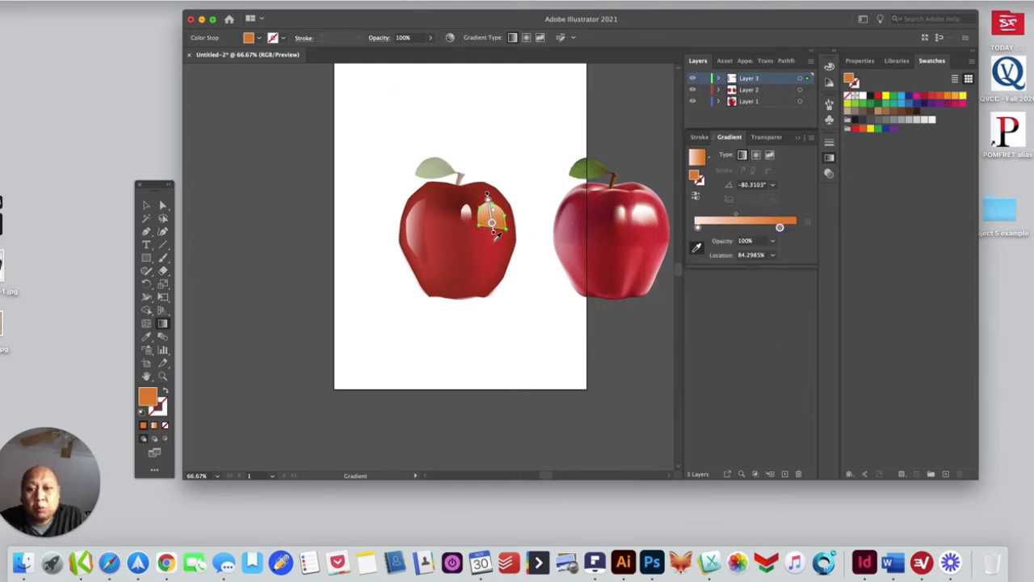
click(504, 236)
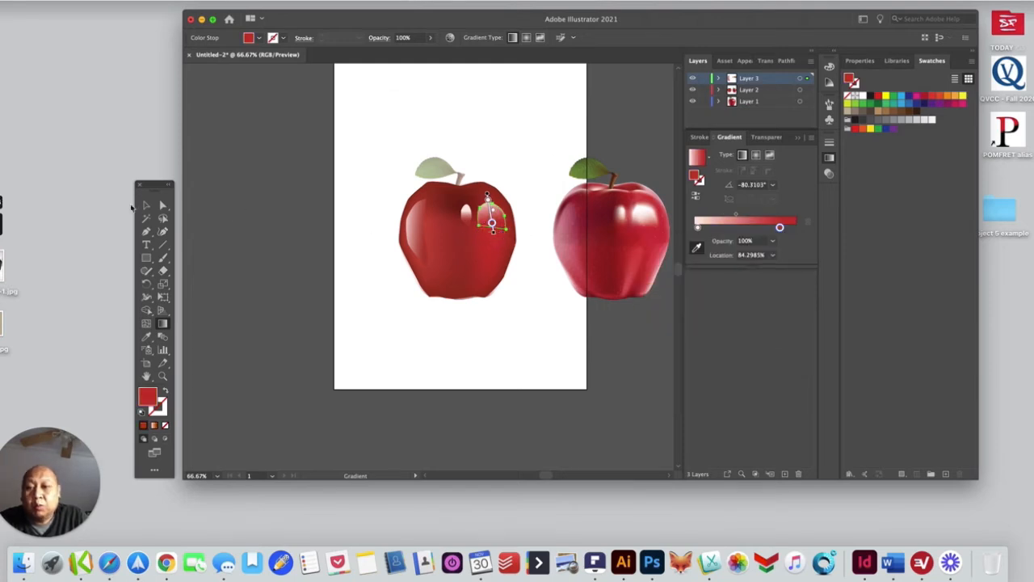
click(162, 206)
click(351, 260)
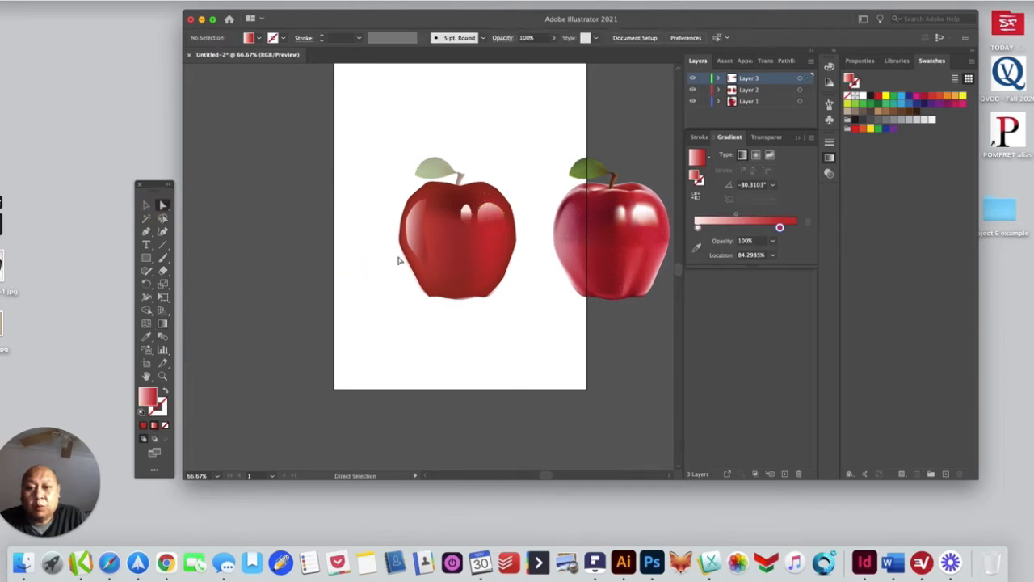
Select the small narrow highlight and recolour its gradient's end stop with a darker red sampled from the artwork
click(469, 226)
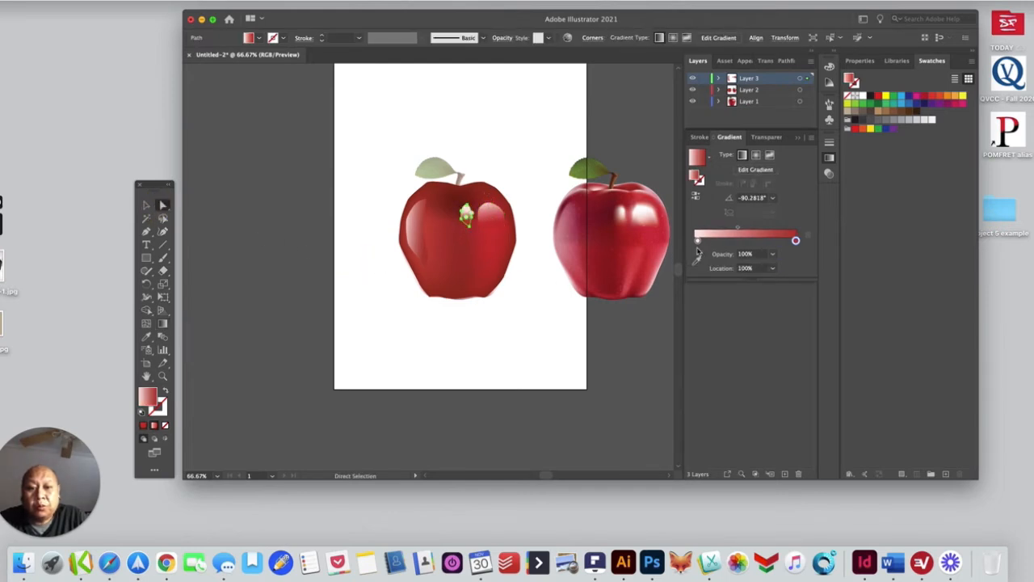
double_click(797, 241)
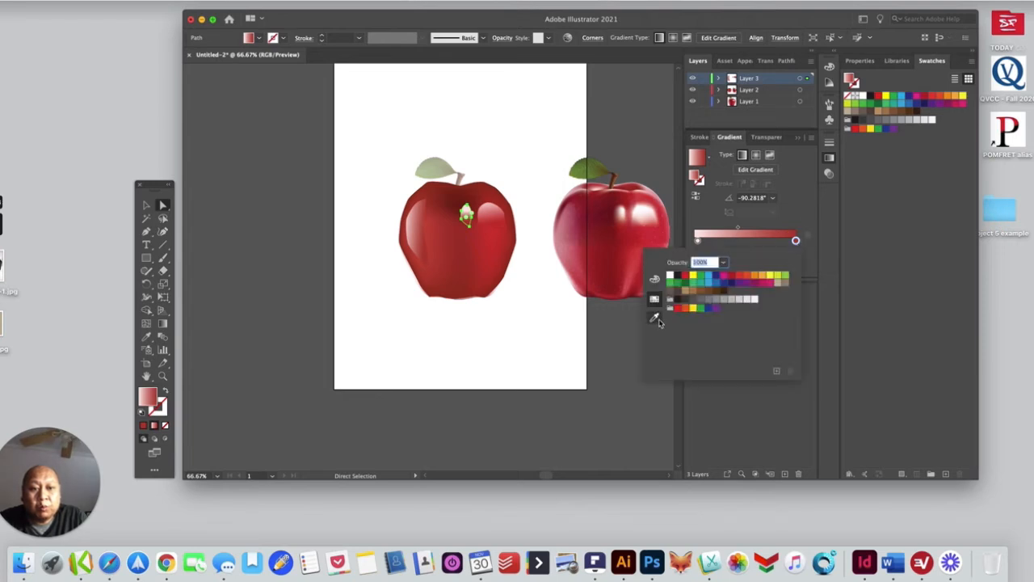
click(656, 319)
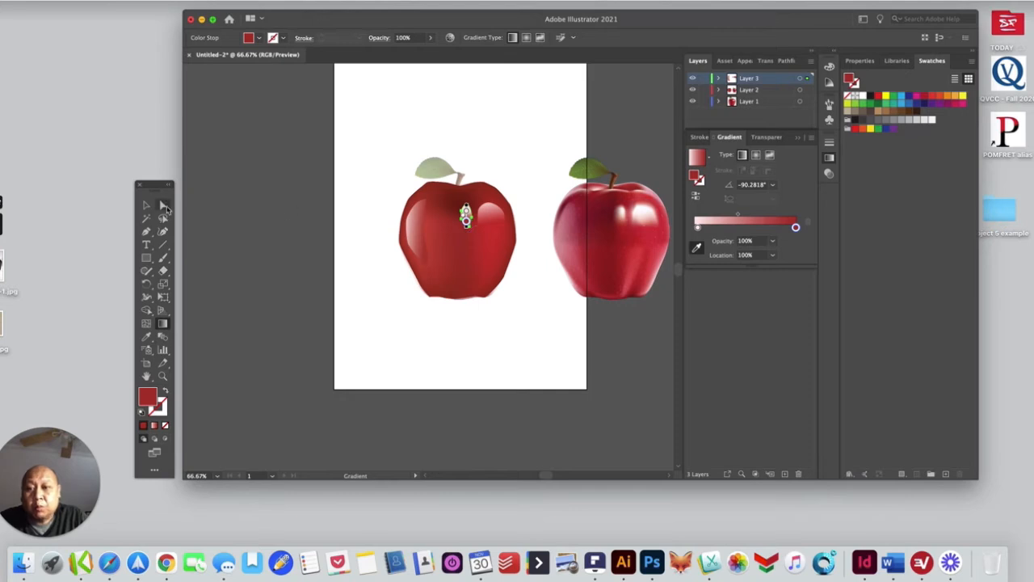
Recolour the red end stop of the left highlight's gradient with a red sampled from the apple body beside it
click(163, 206)
click(310, 262)
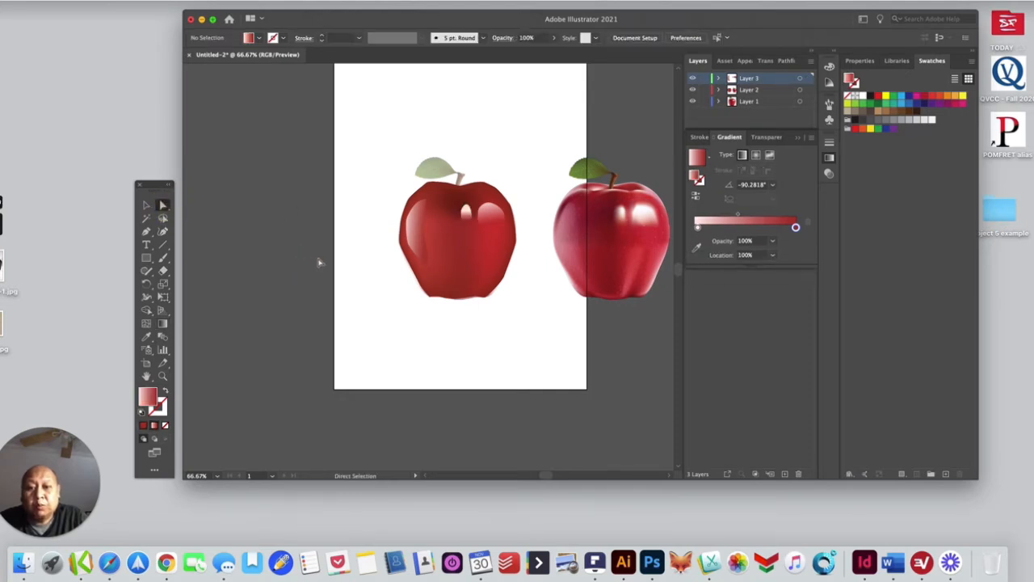
click(418, 246)
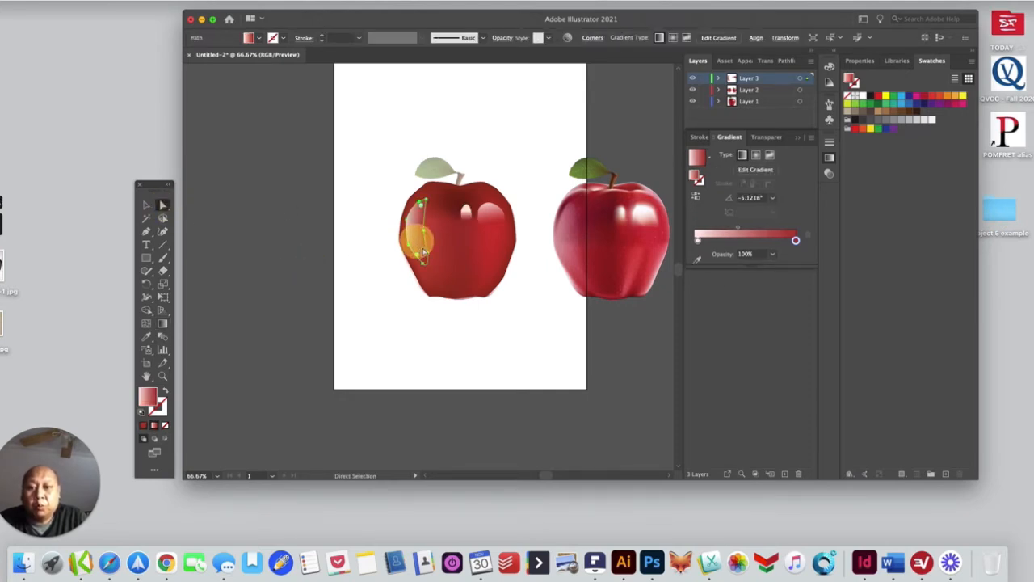
double_click(796, 240)
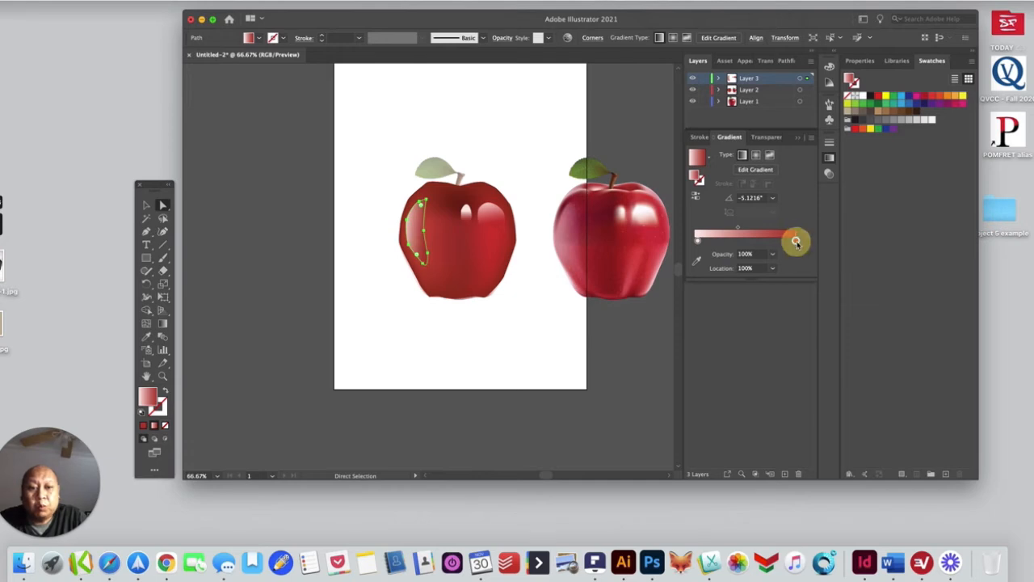
click(655, 317)
click(437, 236)
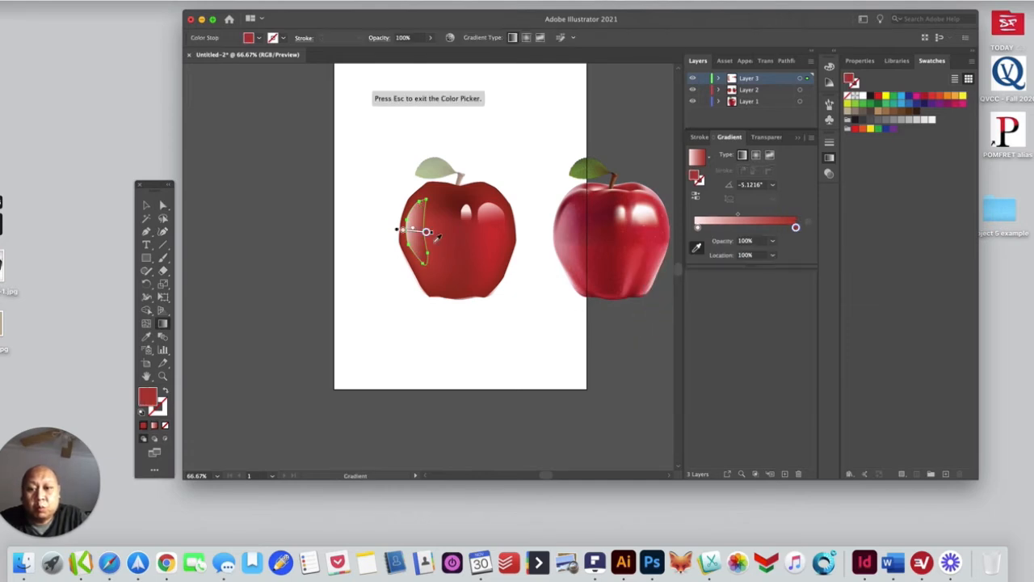
key(Escape)
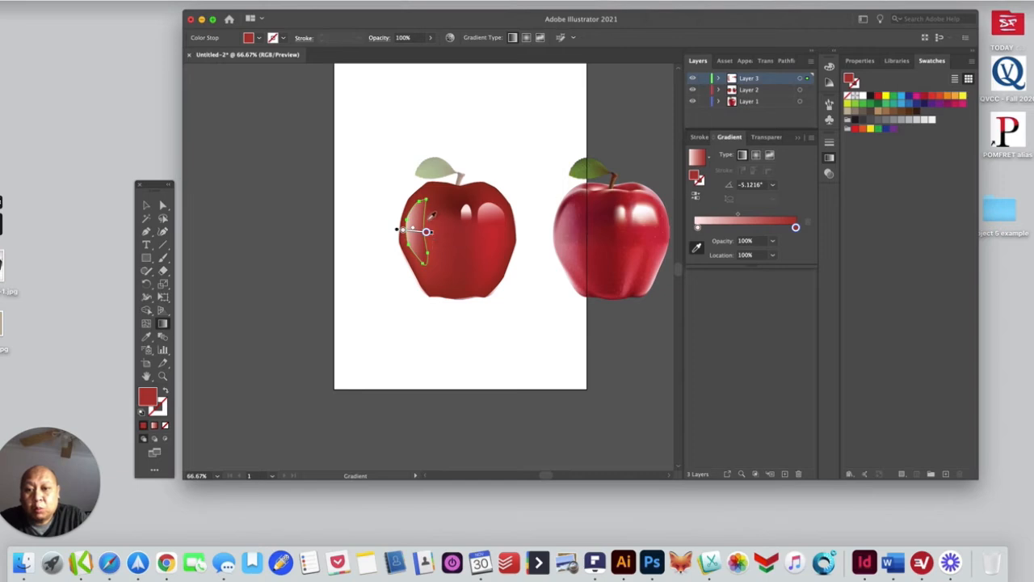
click(428, 224)
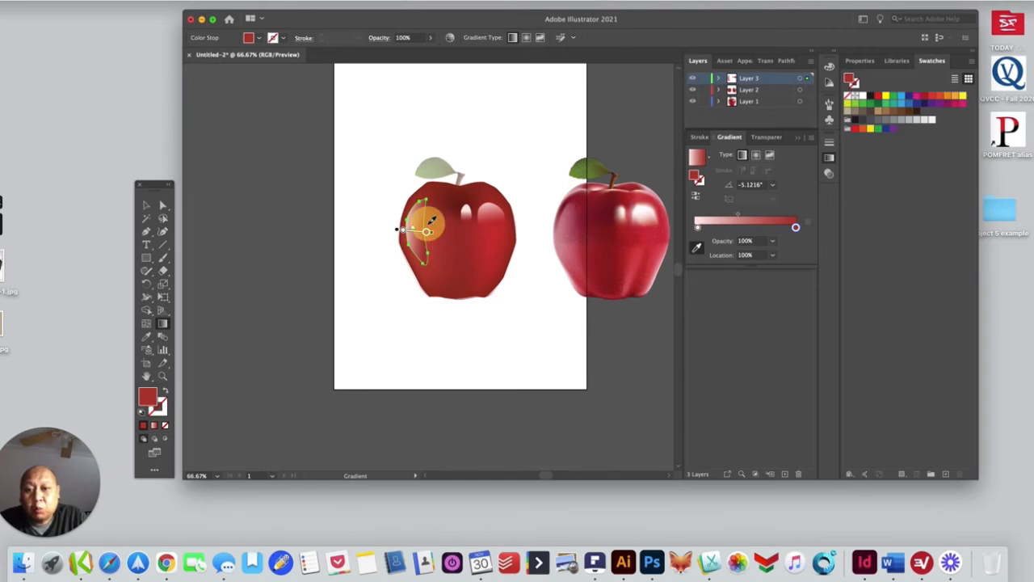
click(162, 204)
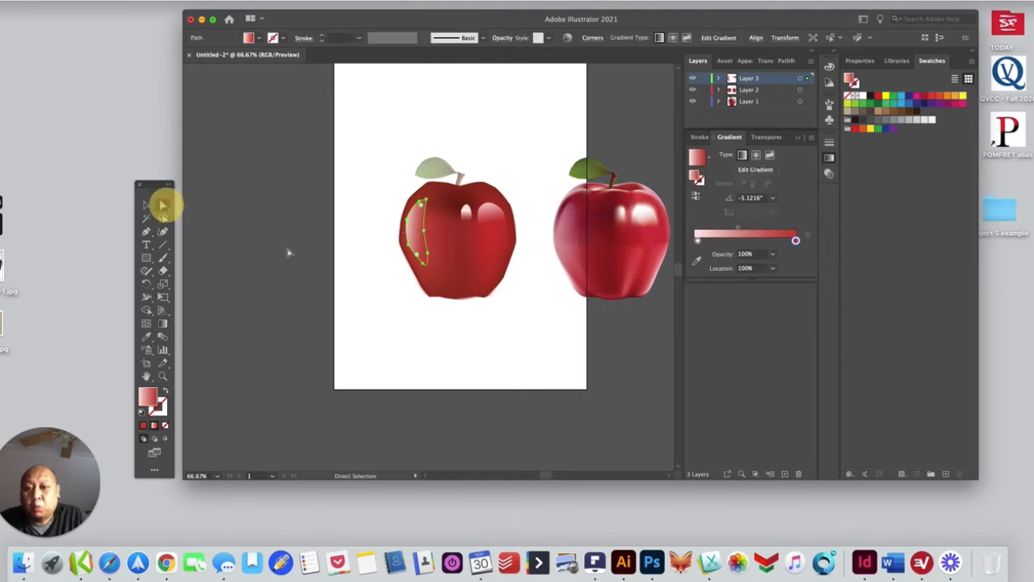
click(301, 262)
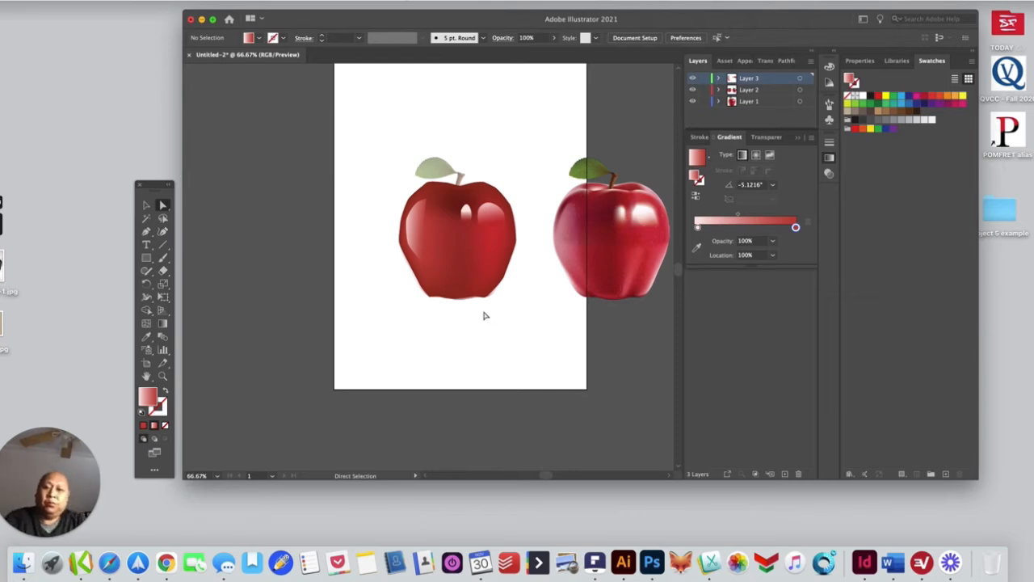
Shift the gradient midpoint of the small central highlight to about 54.83% and deselect the highlight
click(465, 225)
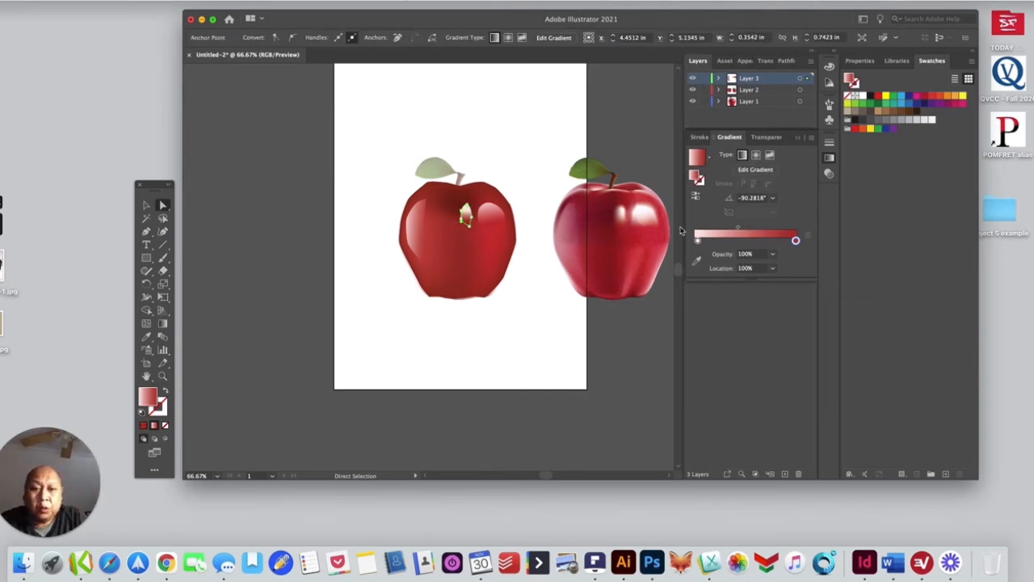
click(740, 231)
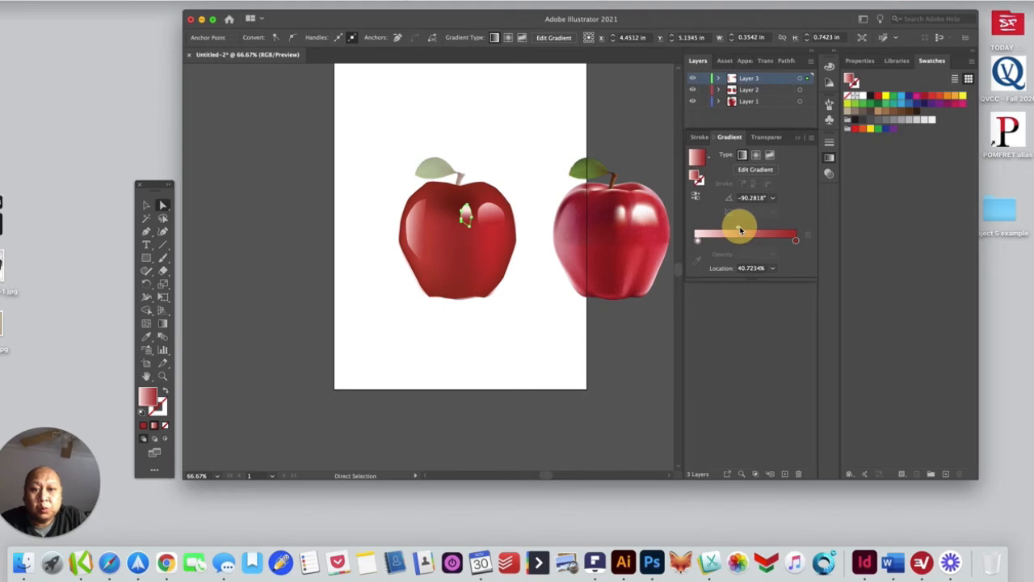
drag(740, 230, 753, 231)
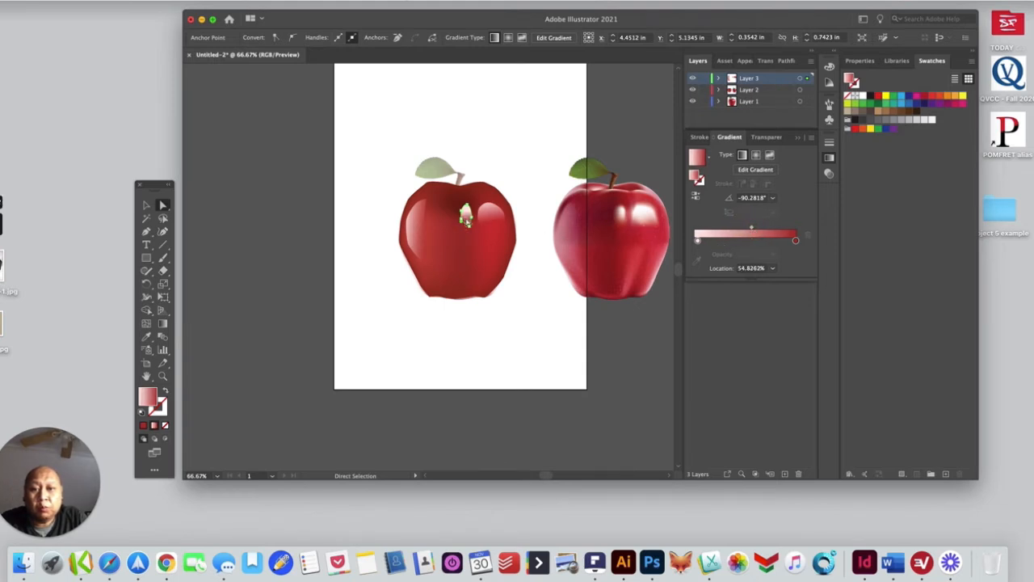
click(466, 218)
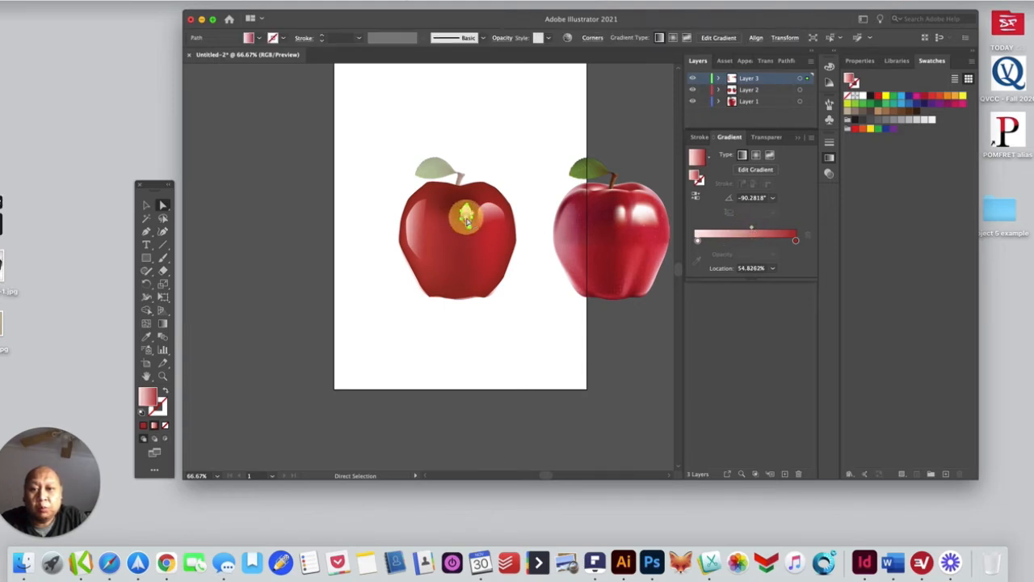
click(163, 324)
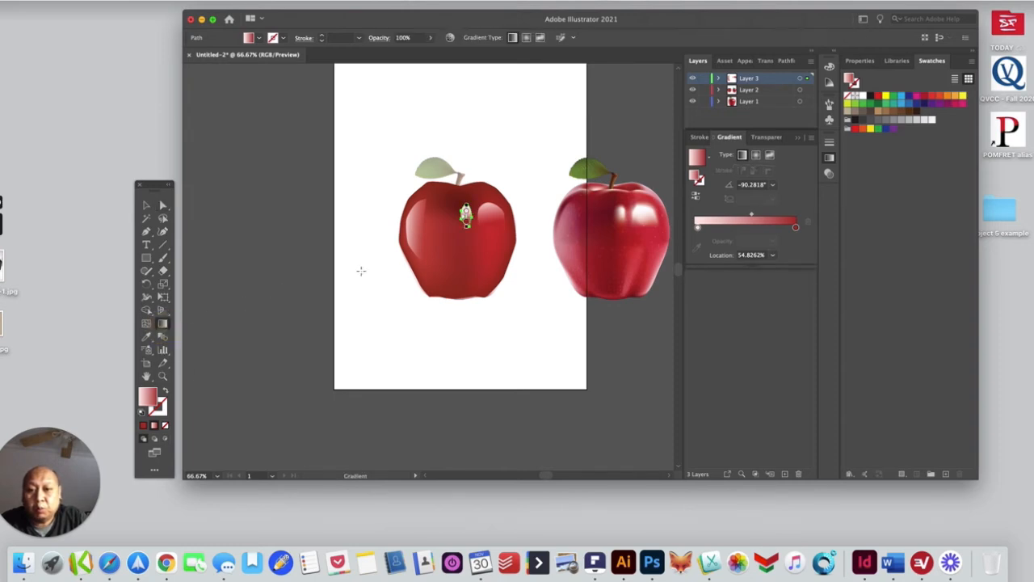
click(467, 212)
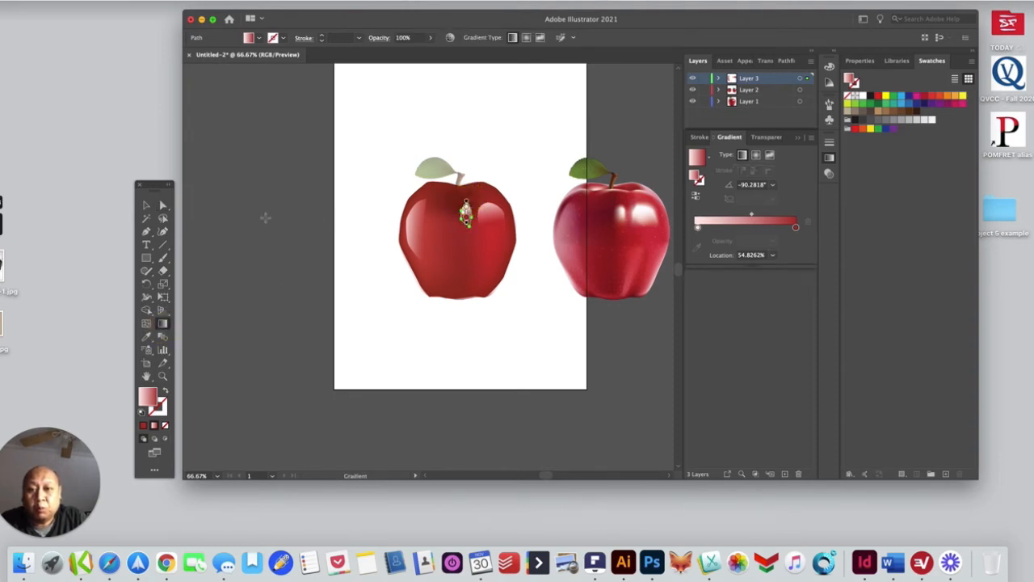
click(163, 206)
click(330, 260)
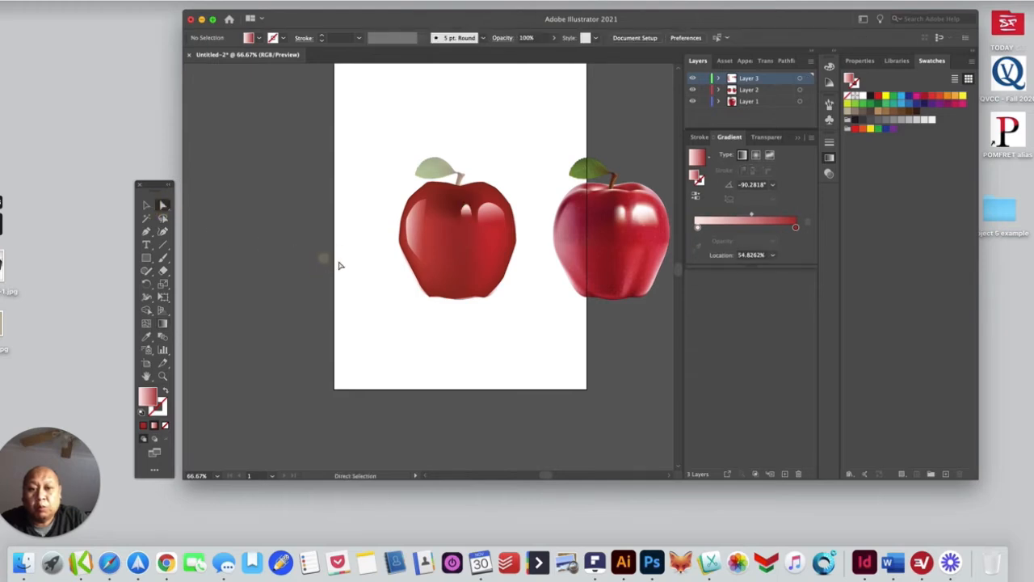
click(399, 276)
click(542, 313)
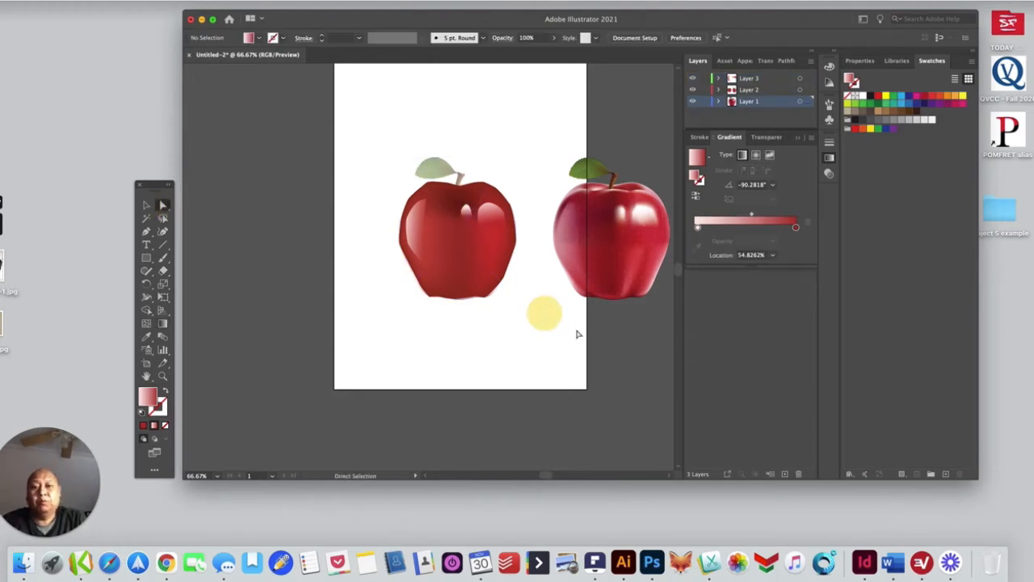
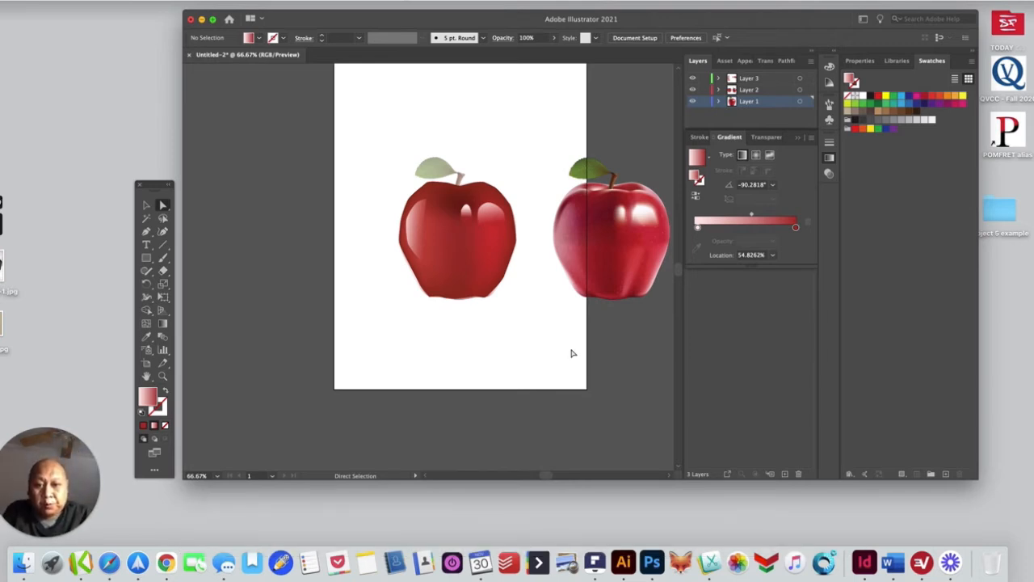
Add a mesh point to the lower-right part of the drawn apple and colour it red CE3529
click(483, 295)
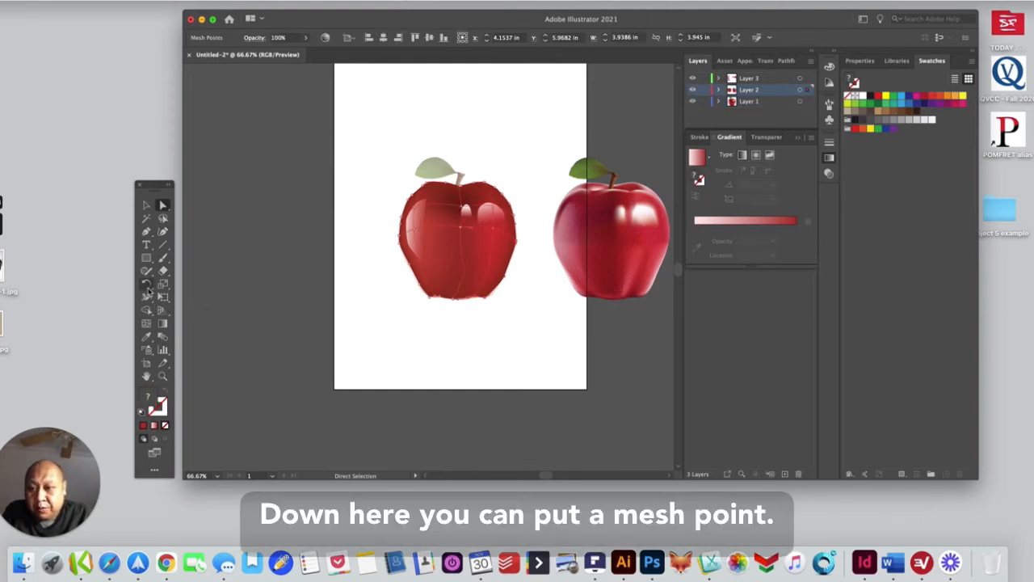
click(146, 324)
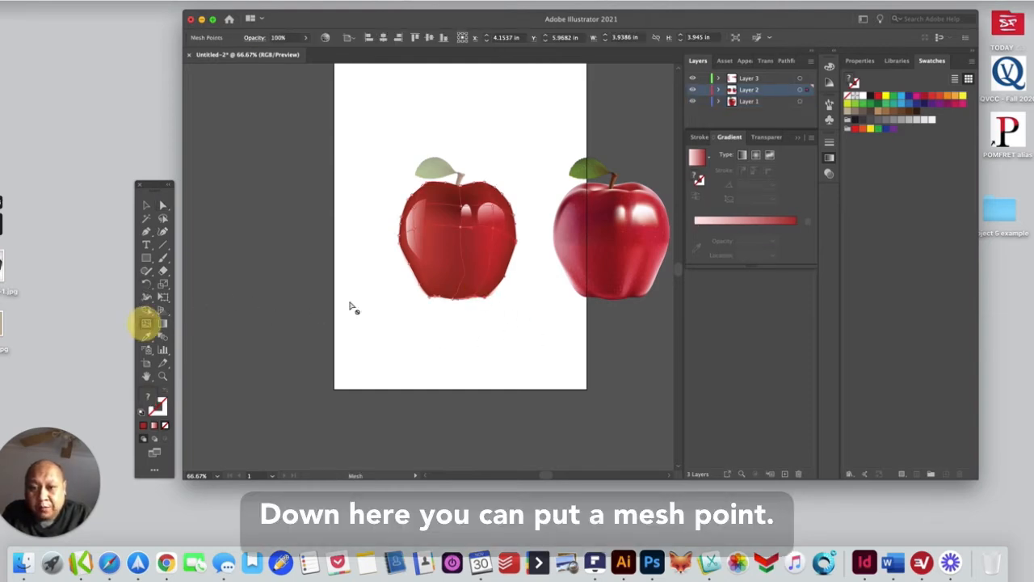
click(502, 260)
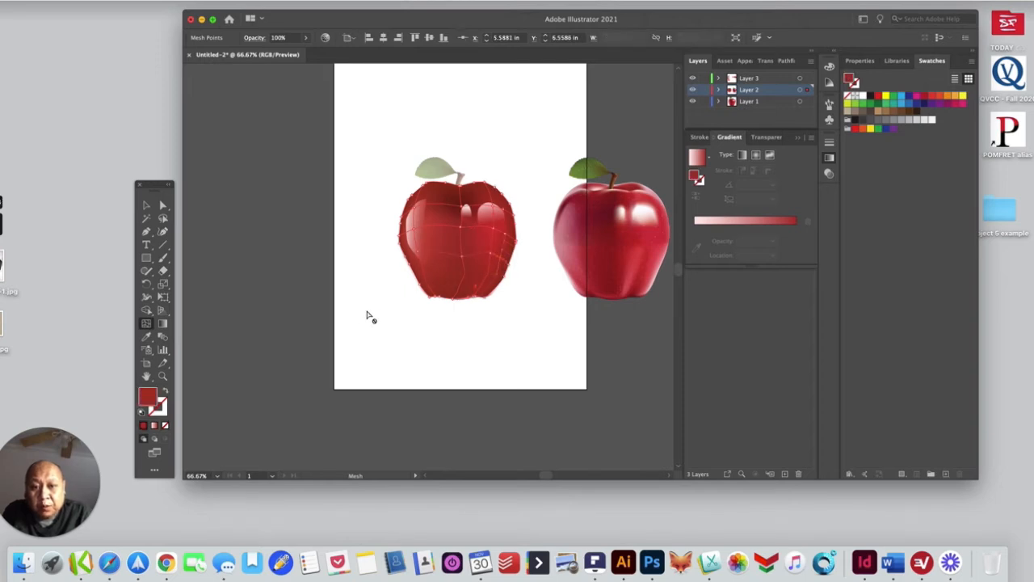
double_click(154, 400)
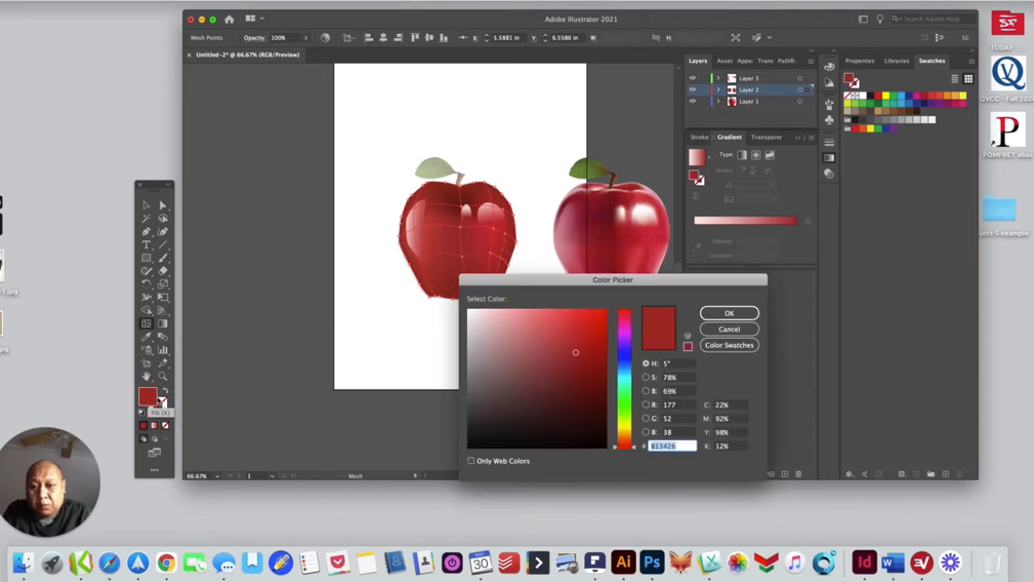
click(579, 334)
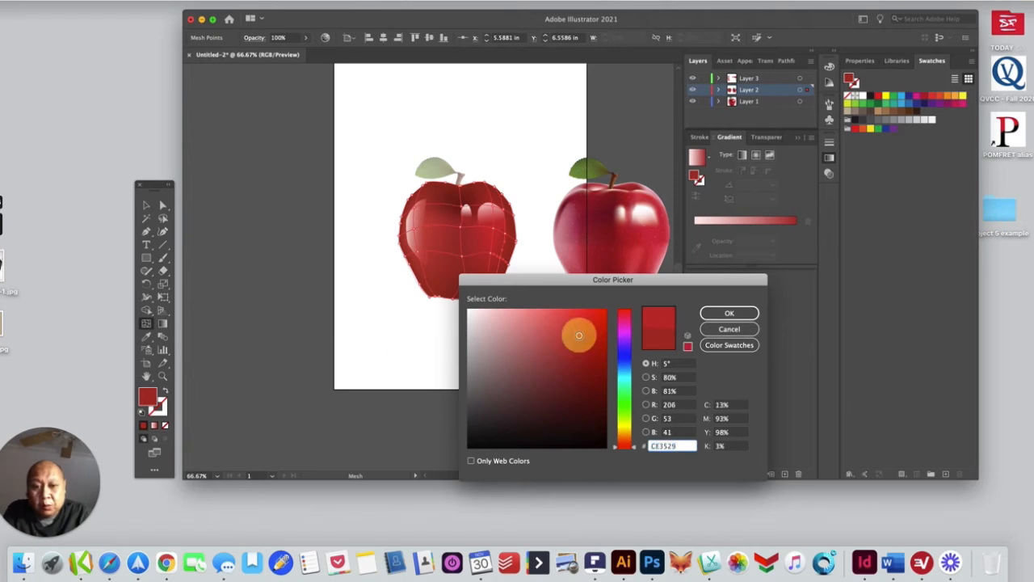
click(718, 315)
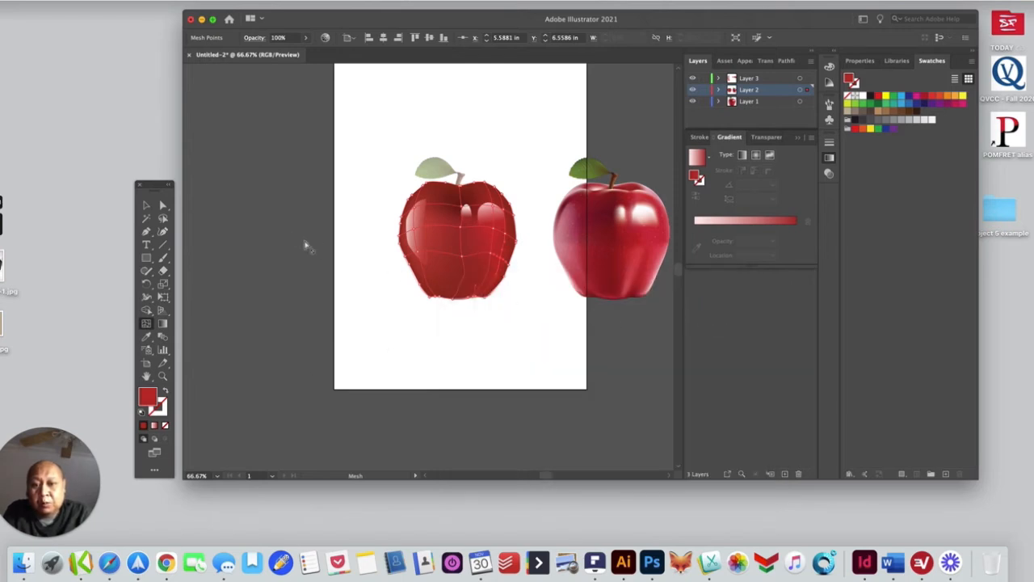
click(162, 207)
click(317, 268)
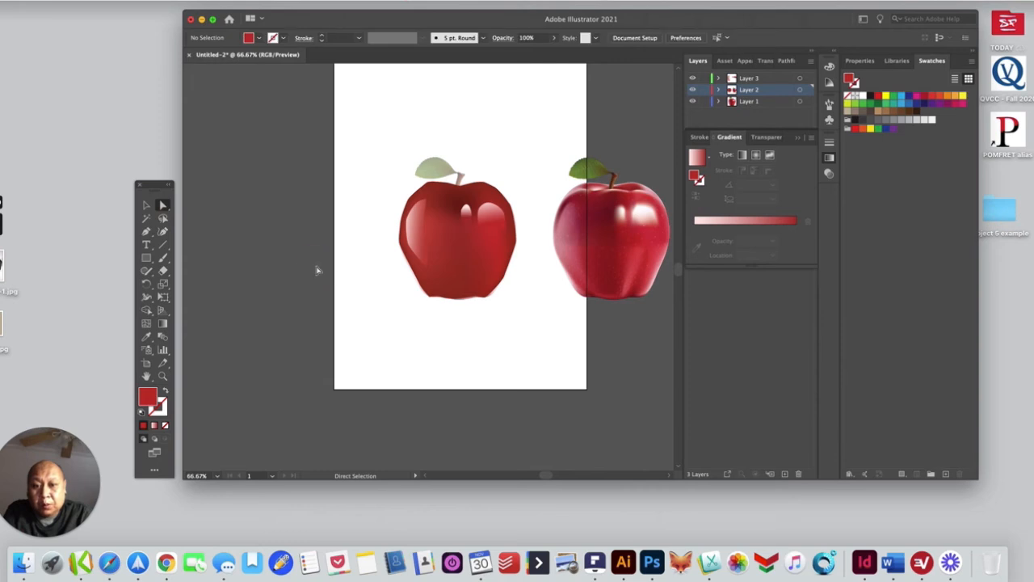
Try to recolour the lower-right mesh point with a colour sampled from the reference apple, and undo the sampled fill
click(494, 261)
click(502, 264)
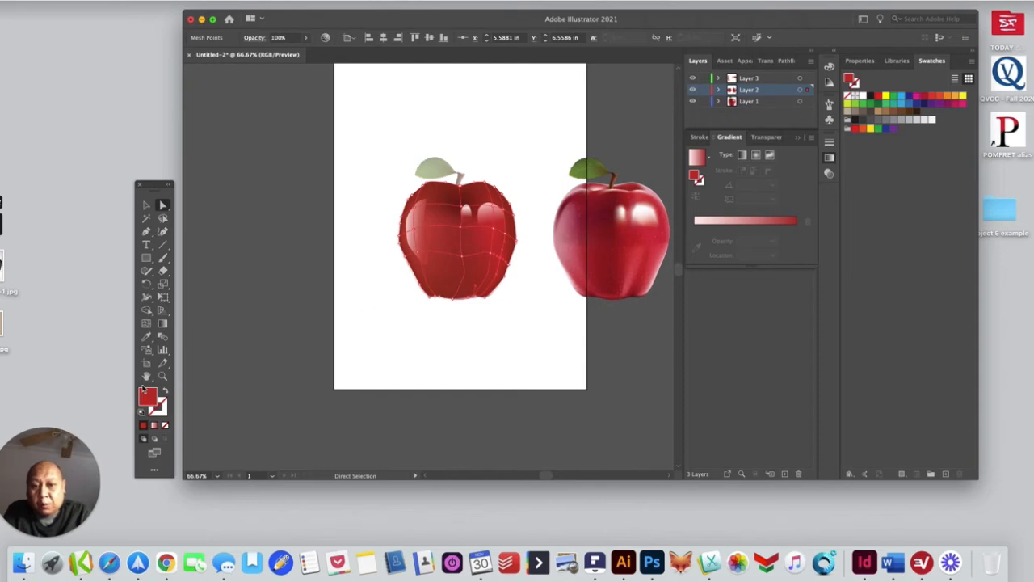
click(146, 336)
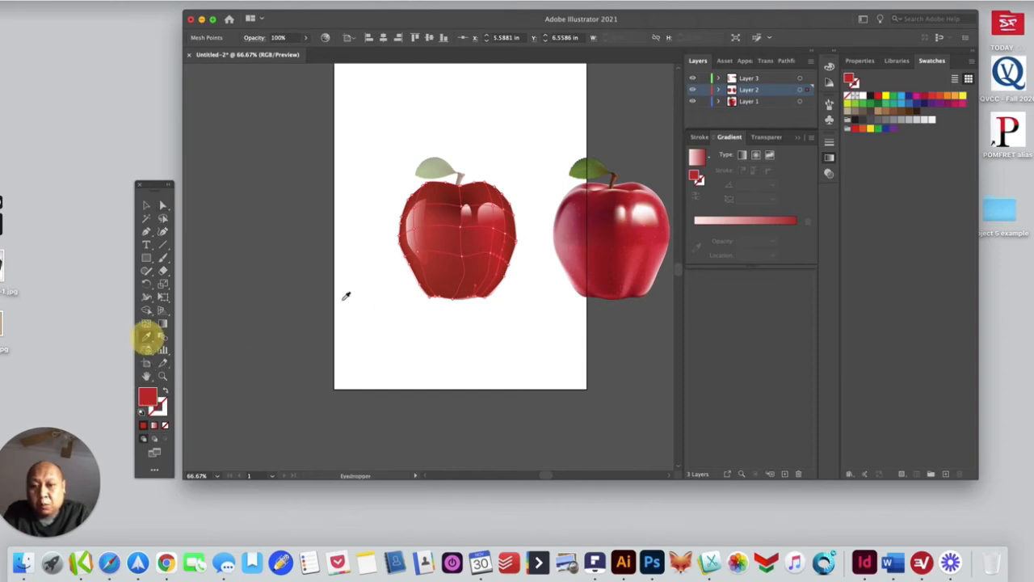
click(656, 253)
click(653, 250)
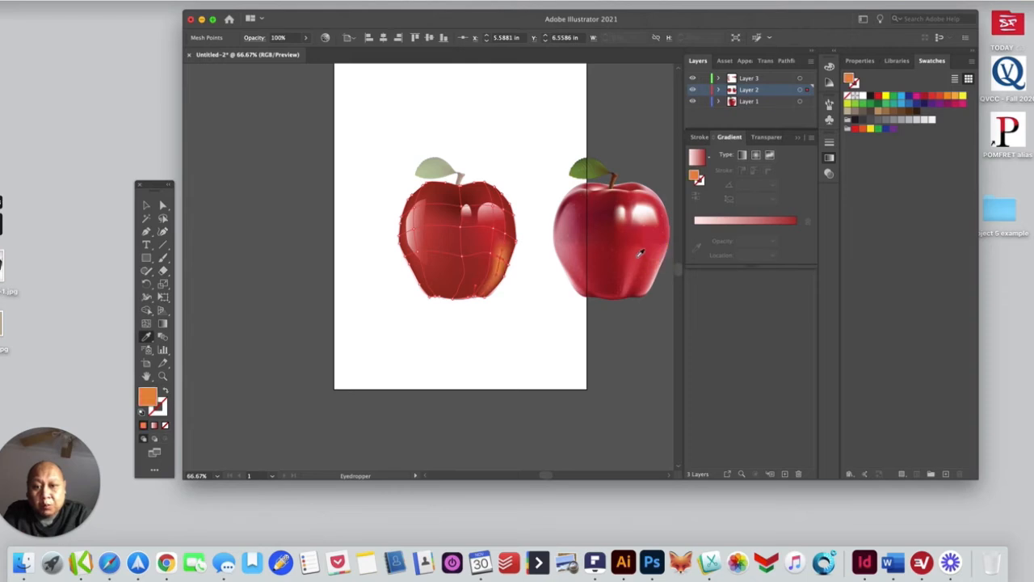
click(652, 255)
key(super+z)
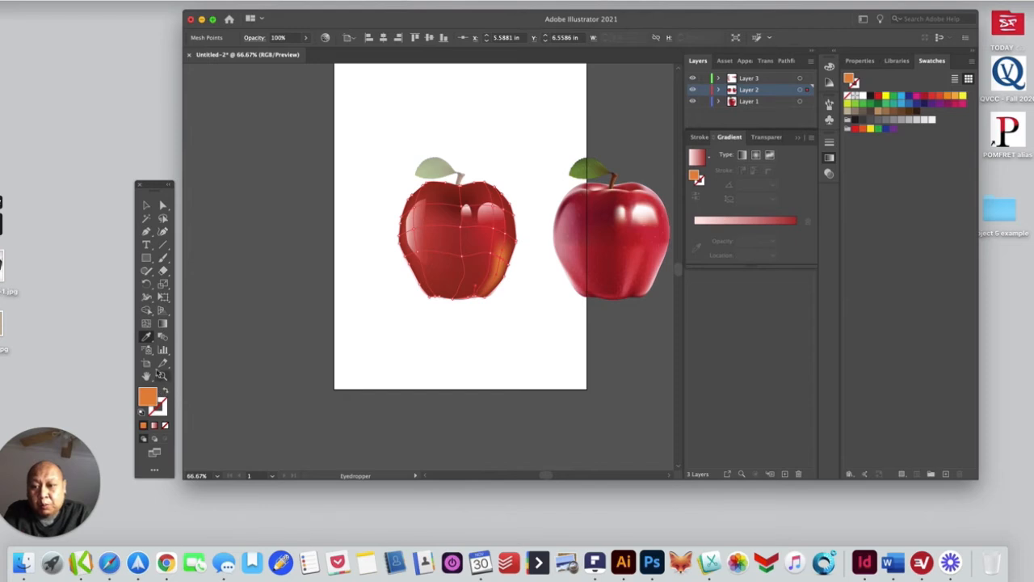
key(a)
key(super+z)
key(i)
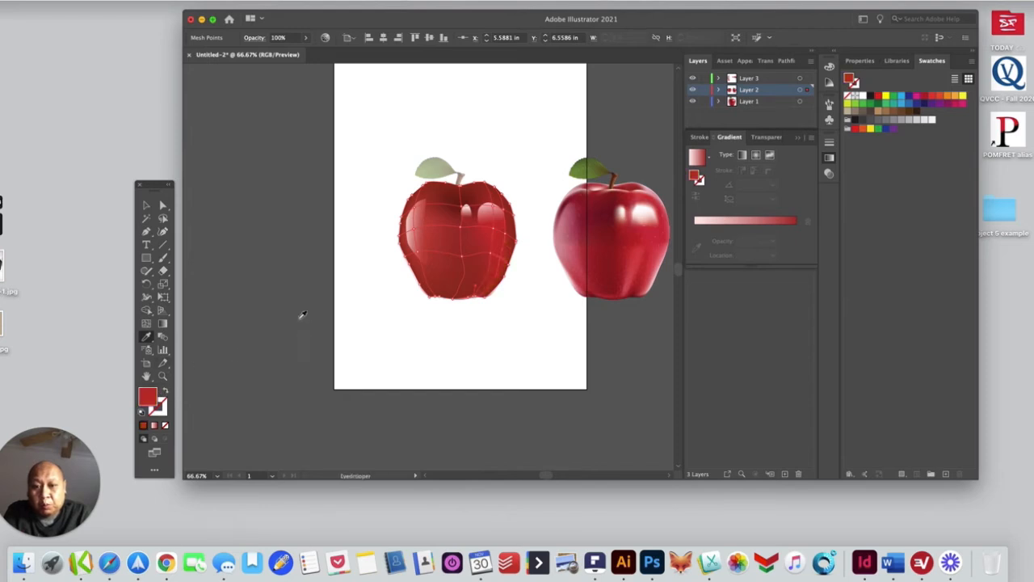
Lighten the lower-right mesh point's fill to F2524E and deselect the apple mesh
double_click(148, 396)
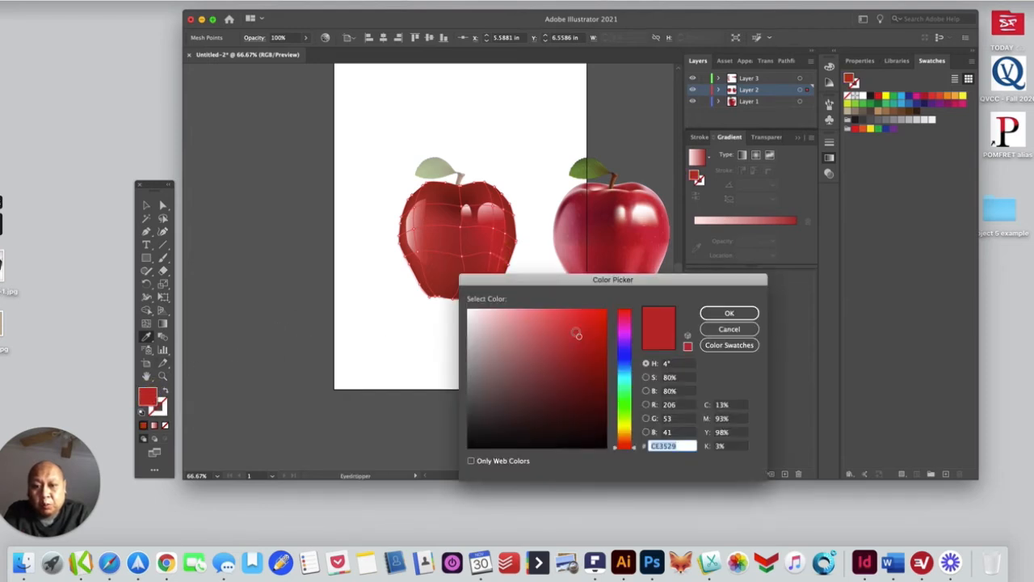
click(573, 326)
click(727, 312)
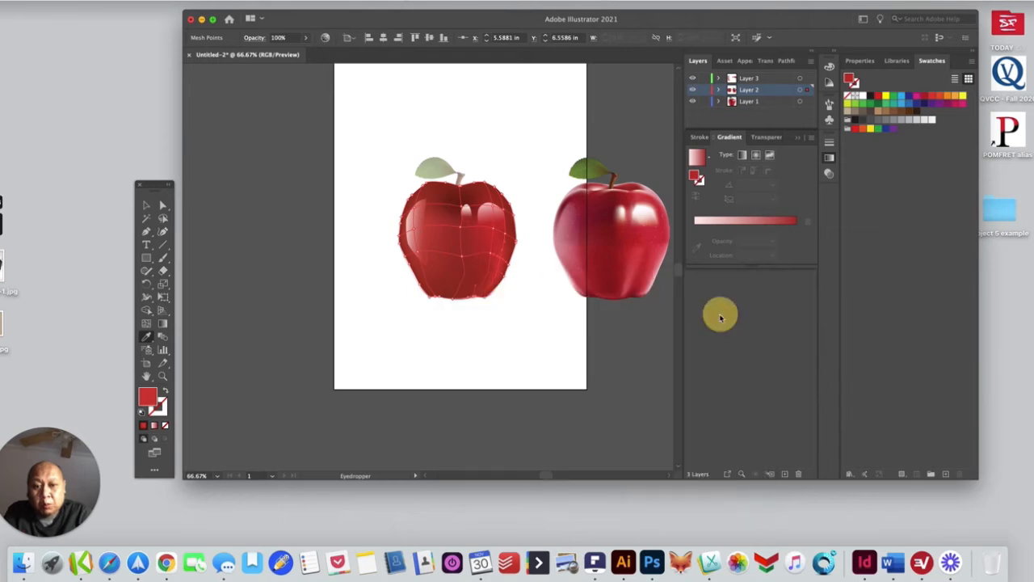
double_click(148, 396)
click(562, 315)
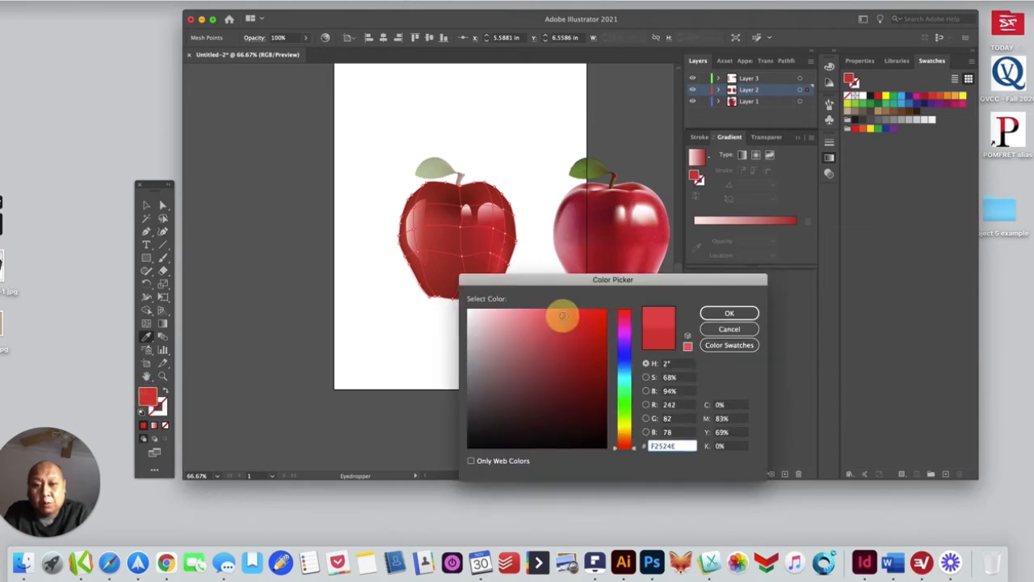
click(729, 313)
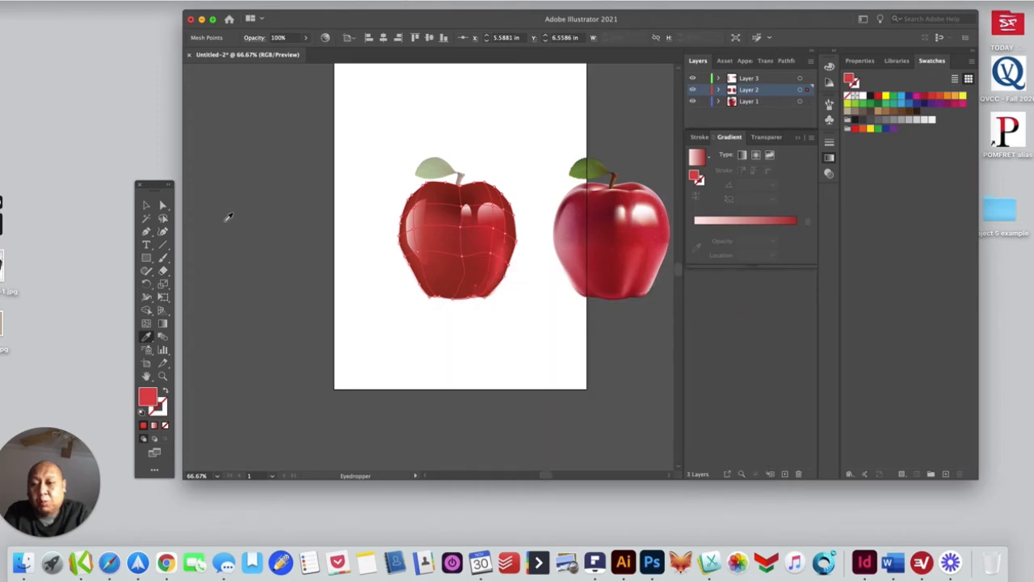
key(a)
click(361, 289)
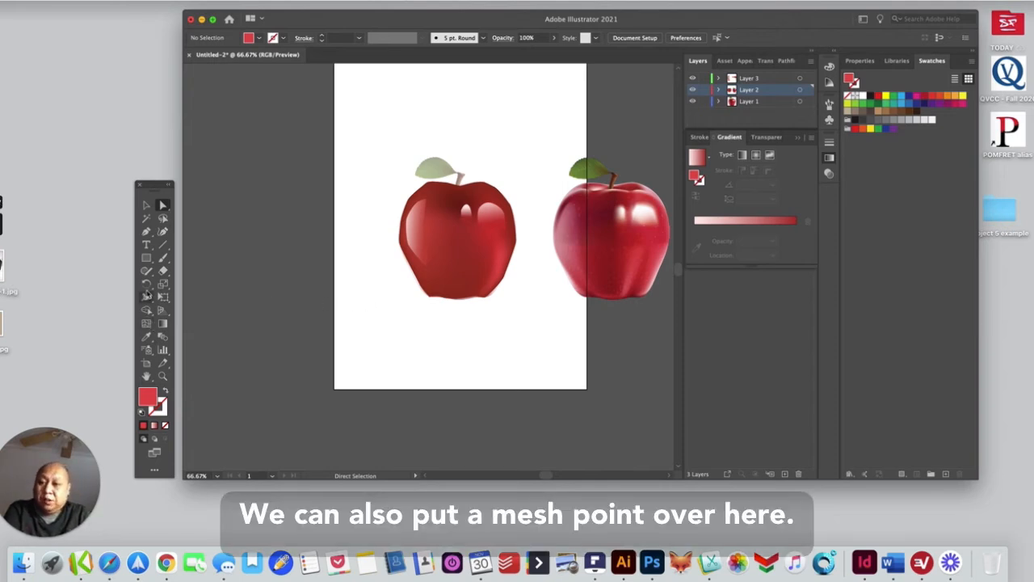
Add a mesh point just right of the drawn apple's lower centre, lighten its fill to a brighter red, and deselect the mesh
key(v)
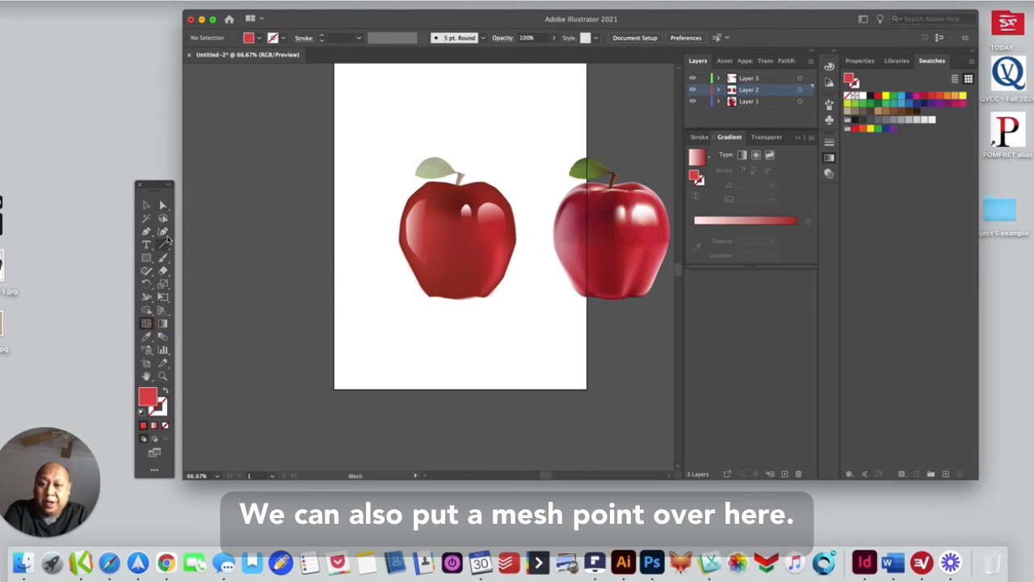
key(u)
click(492, 266)
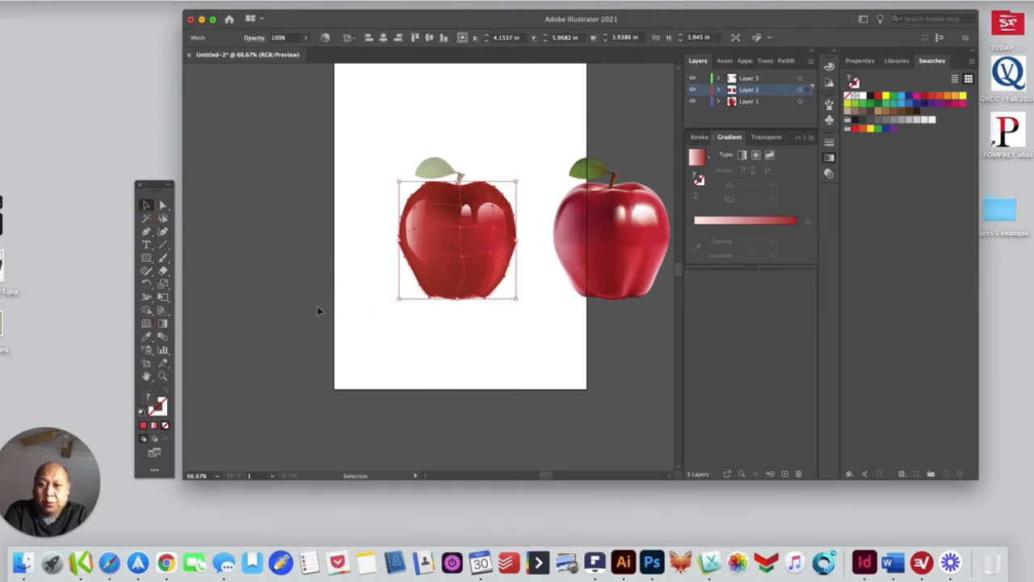
click(146, 323)
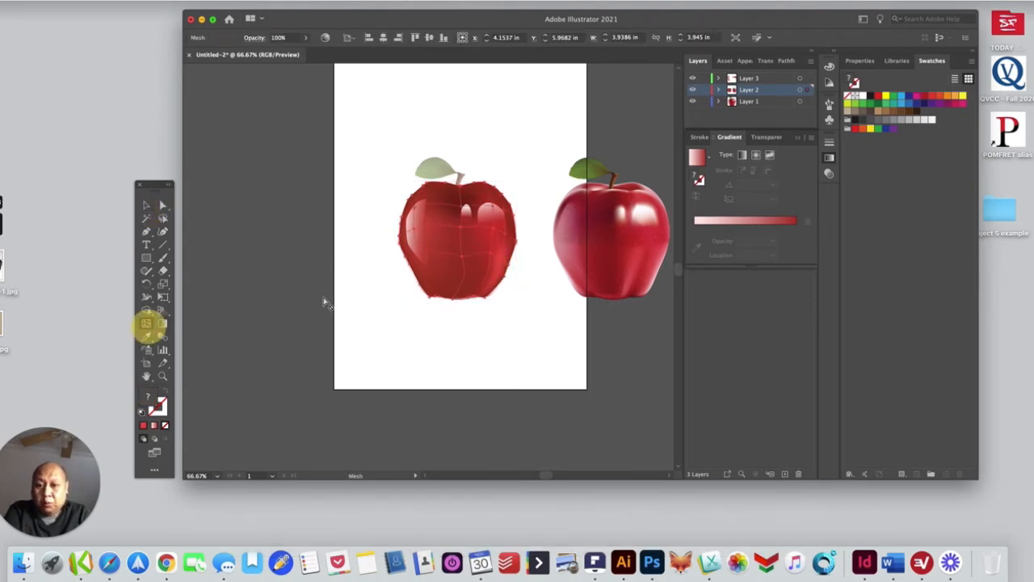
click(473, 256)
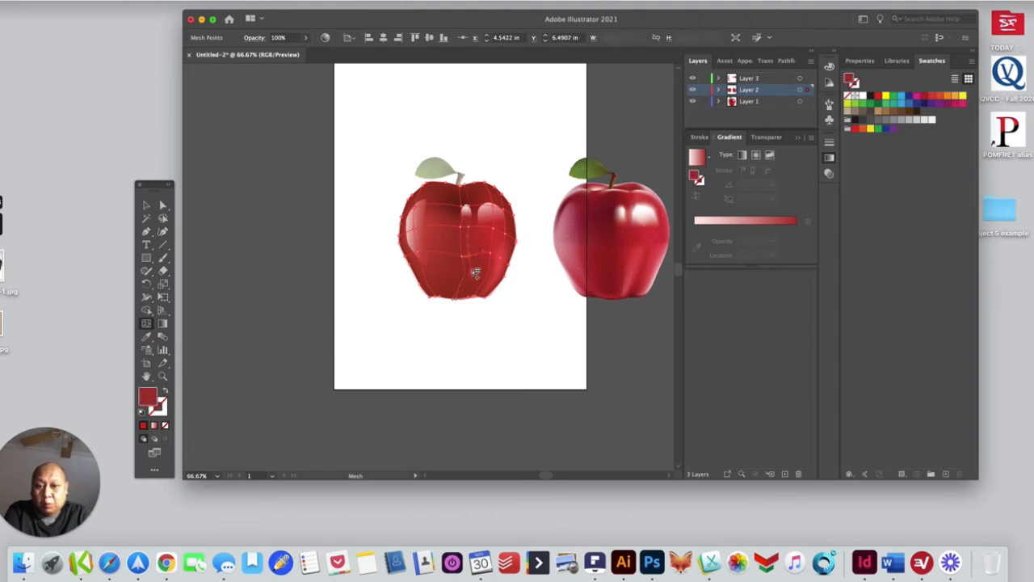
double_click(147, 396)
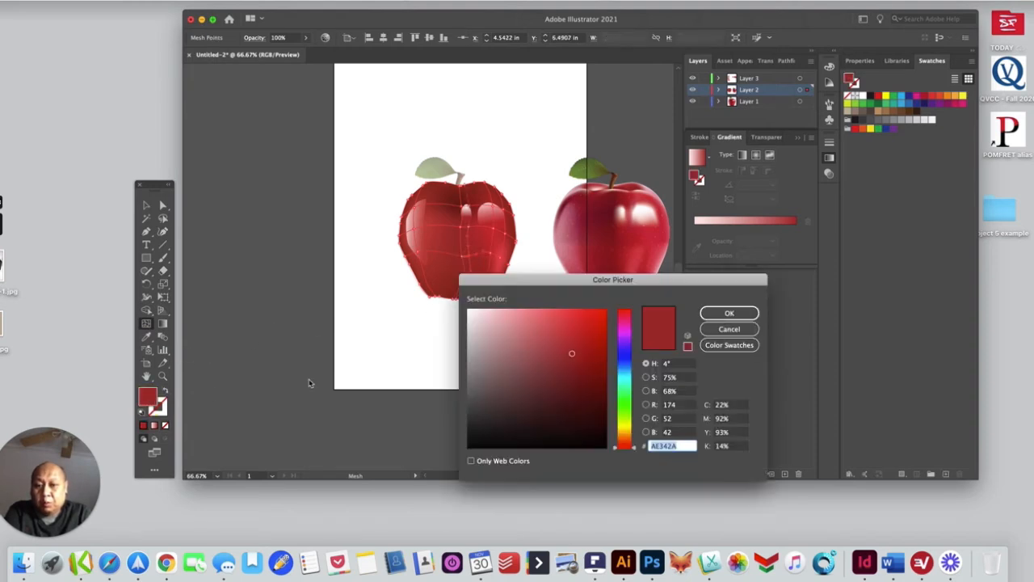
click(564, 322)
click(729, 313)
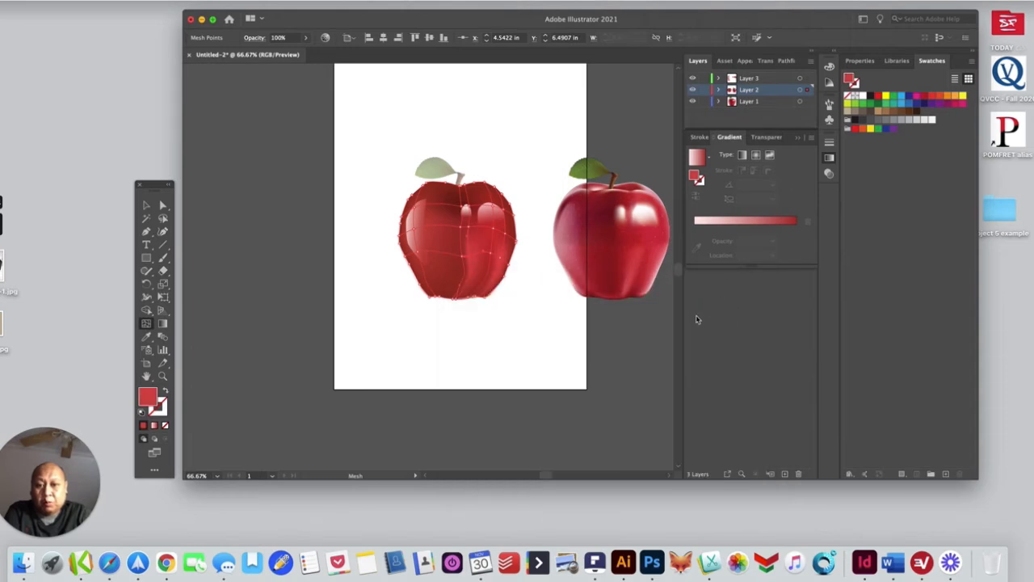
click(163, 206)
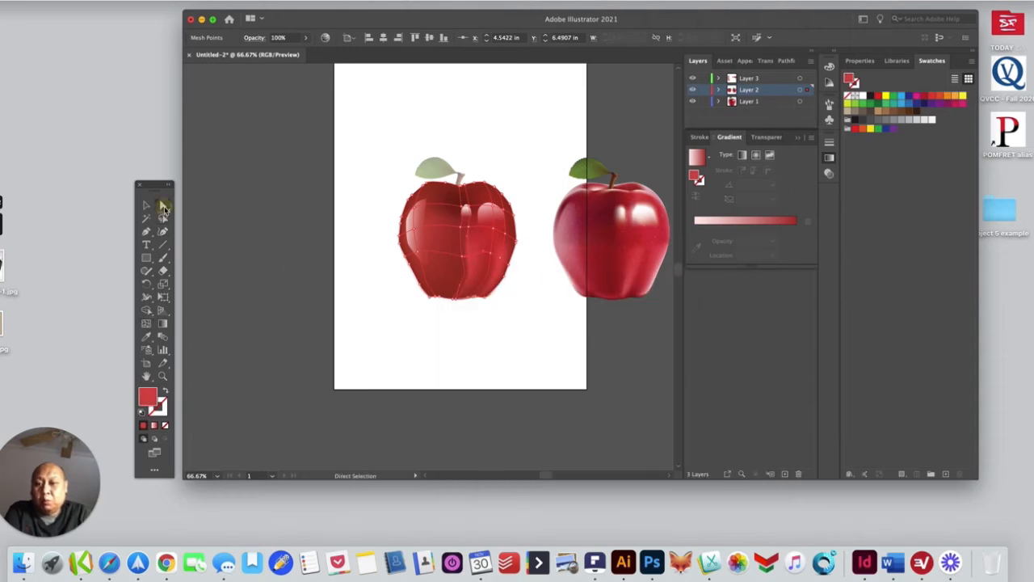
click(380, 313)
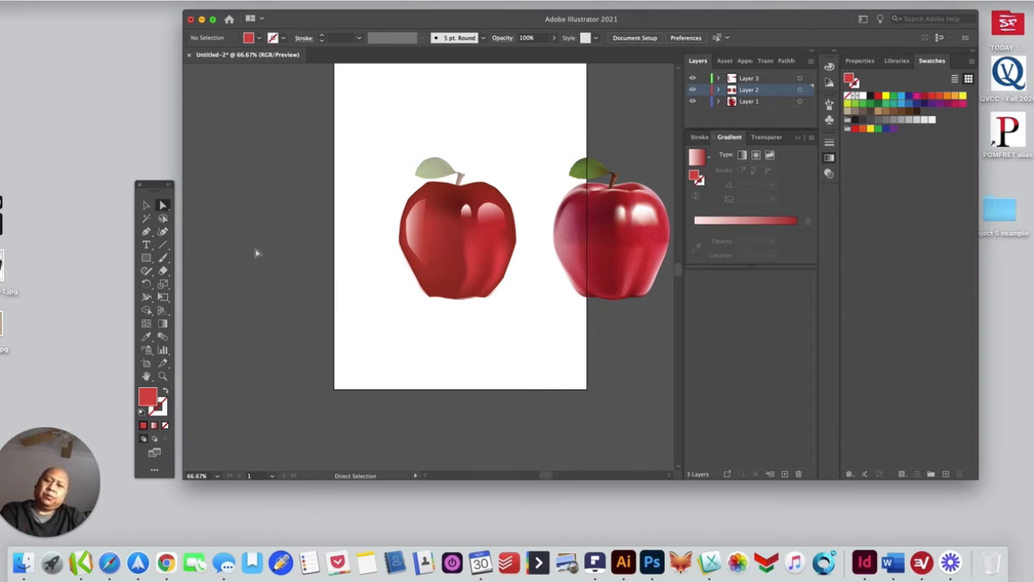
Nudge the lower-centre mesh point to X 4.6141 in, Y 6.5241 in, and undo a downward move of the bottom-edge point
click(464, 296)
click(465, 297)
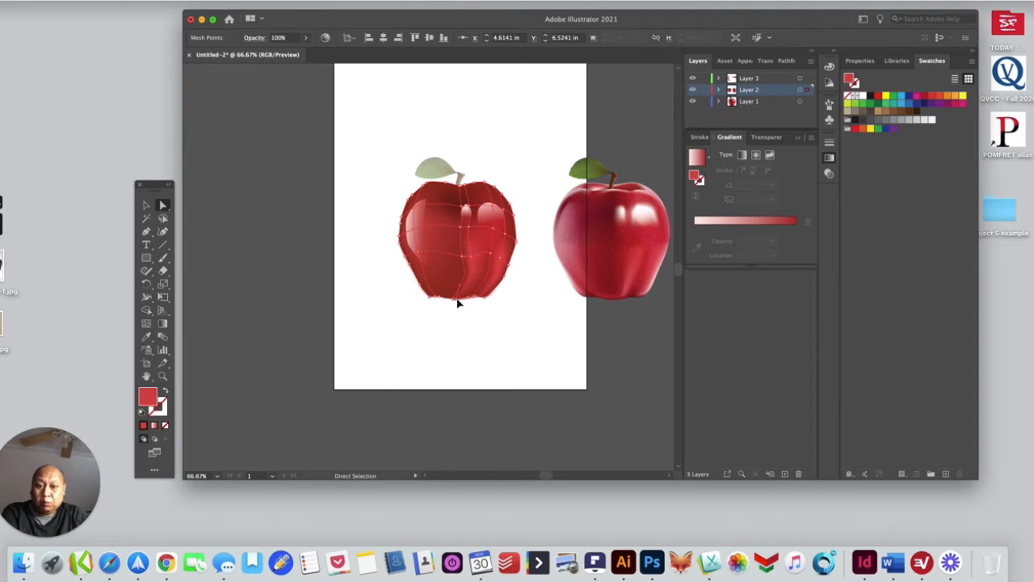
click(458, 304)
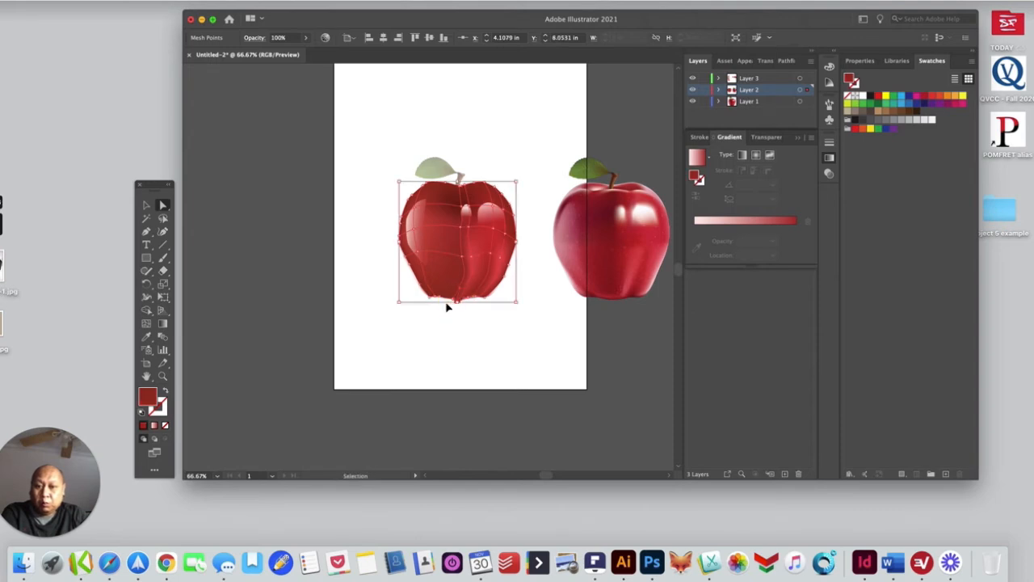
key(super+z)
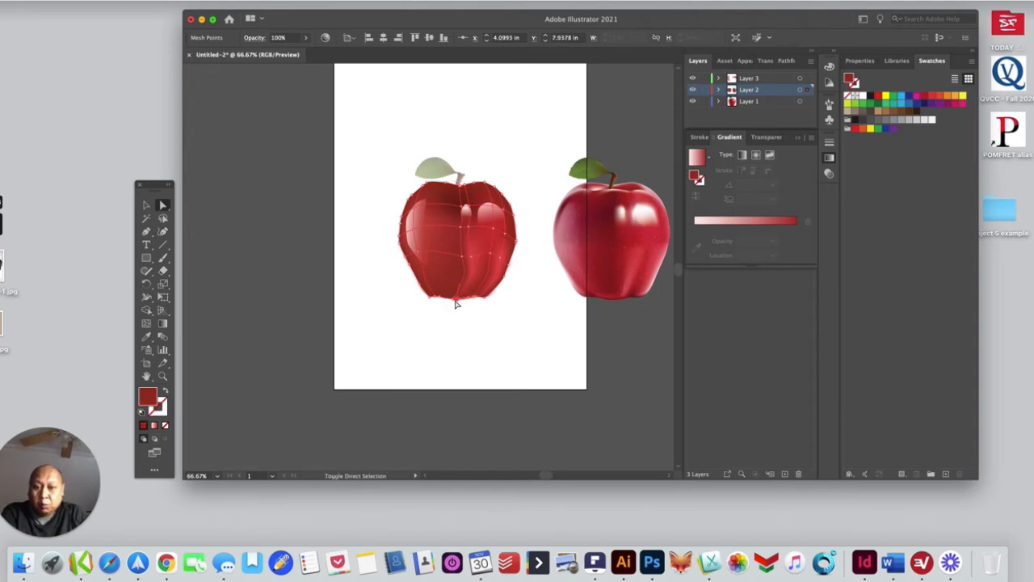
click(455, 301)
click(480, 307)
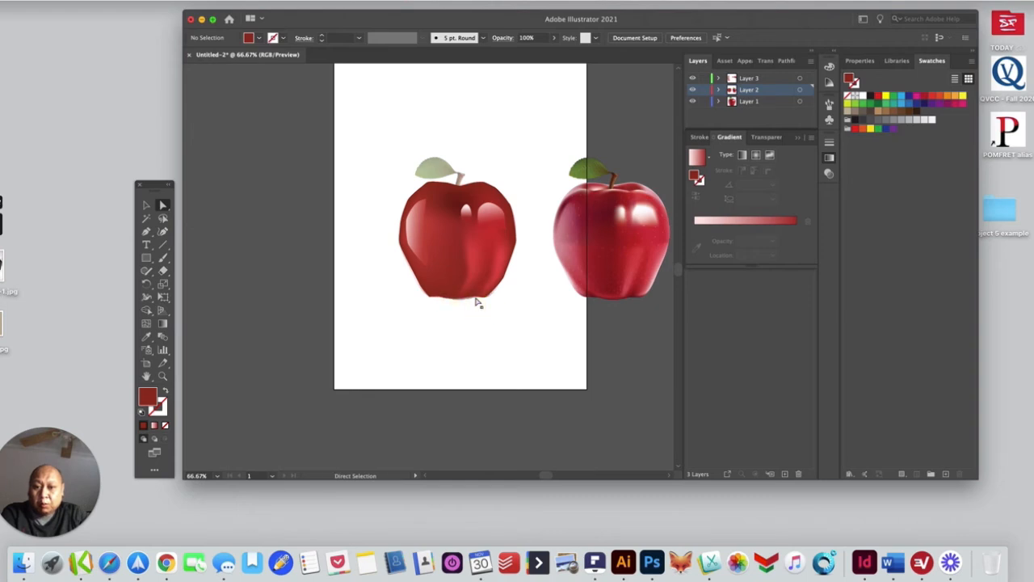
Adjust the apple mesh along its bottom edge just right of centre and deselect the mesh
click(477, 302)
click(477, 300)
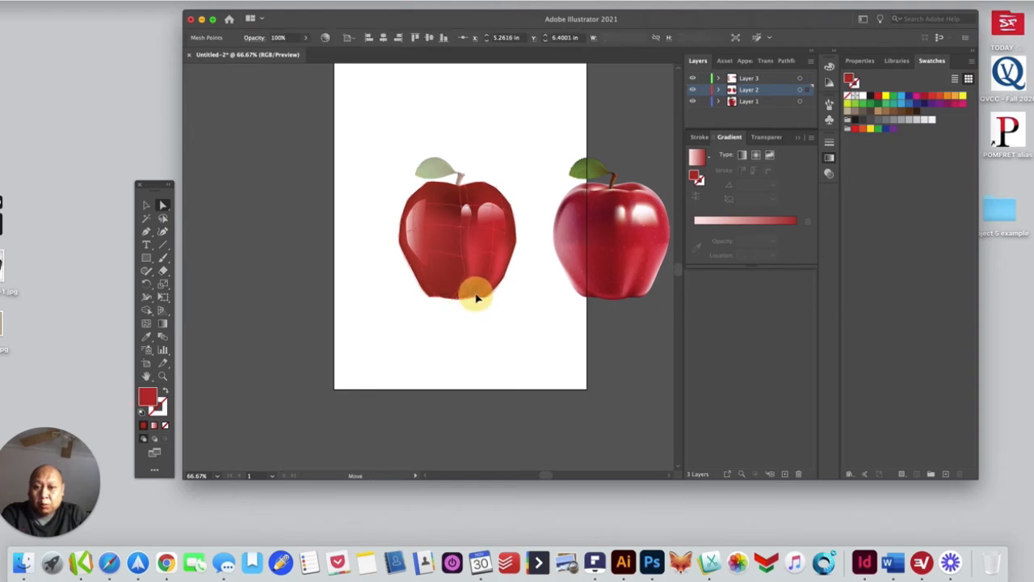
drag(475, 294, 476, 295)
click(472, 301)
click(482, 312)
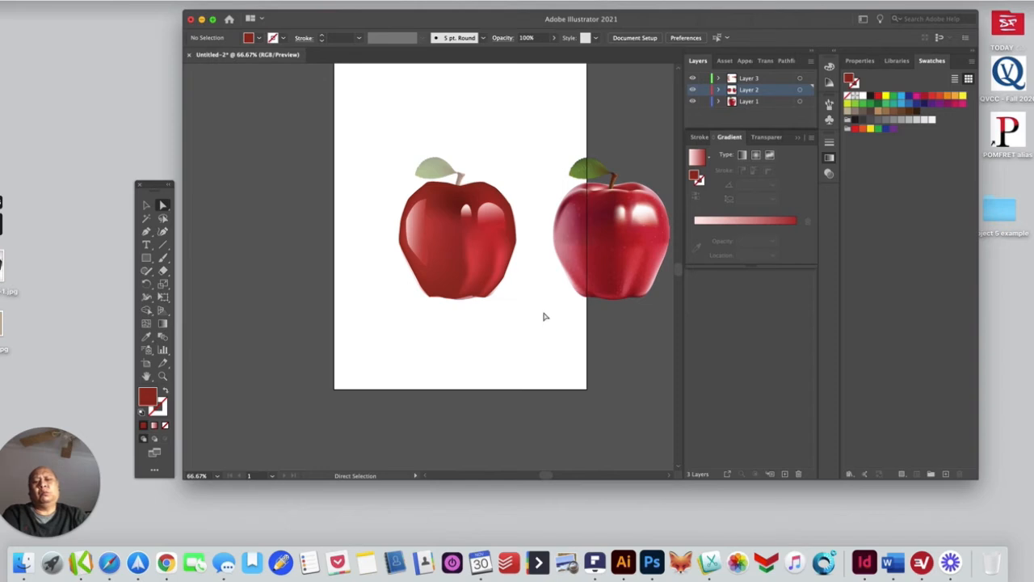
Tint the light gradient stop of the right-hand highlight pink, with green at 204, adjust its blue value, and deselect the highlight
click(488, 219)
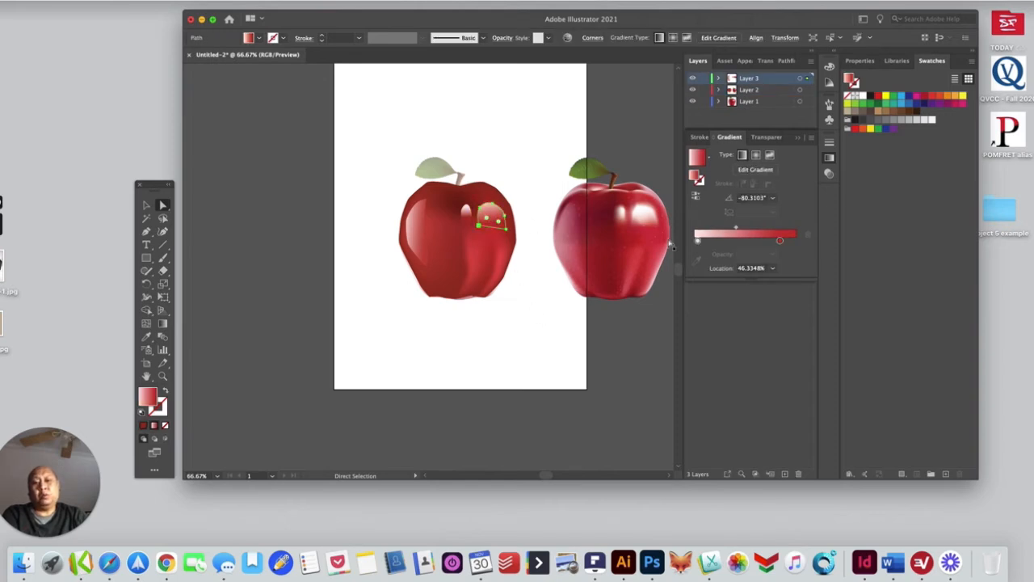
double_click(698, 241)
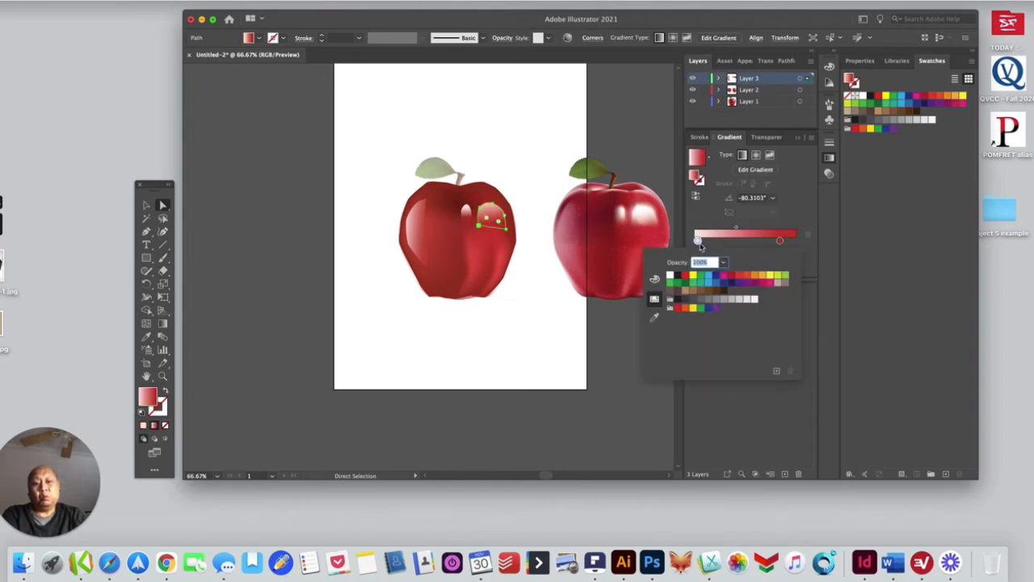
double_click(698, 242)
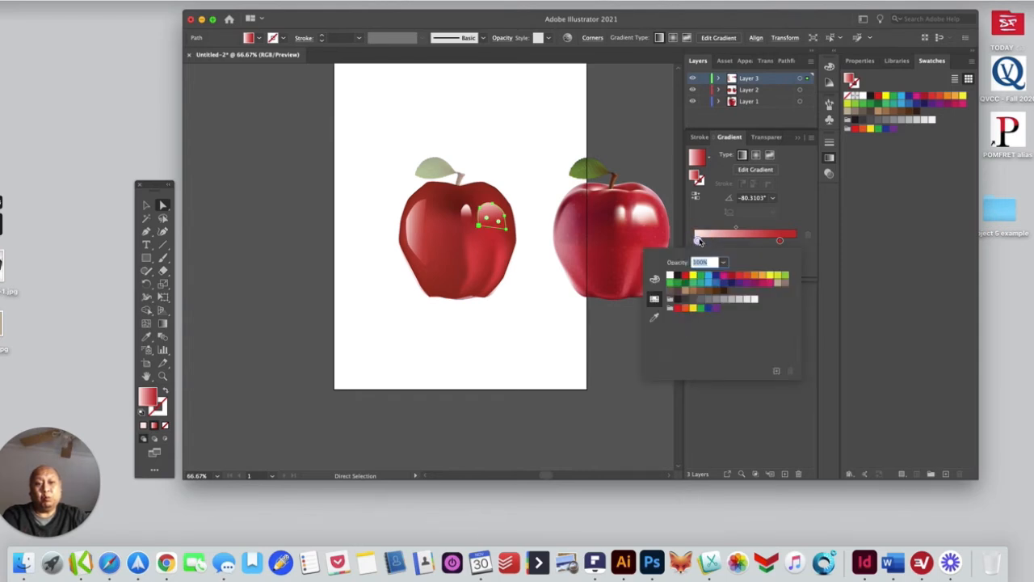
double_click(698, 241)
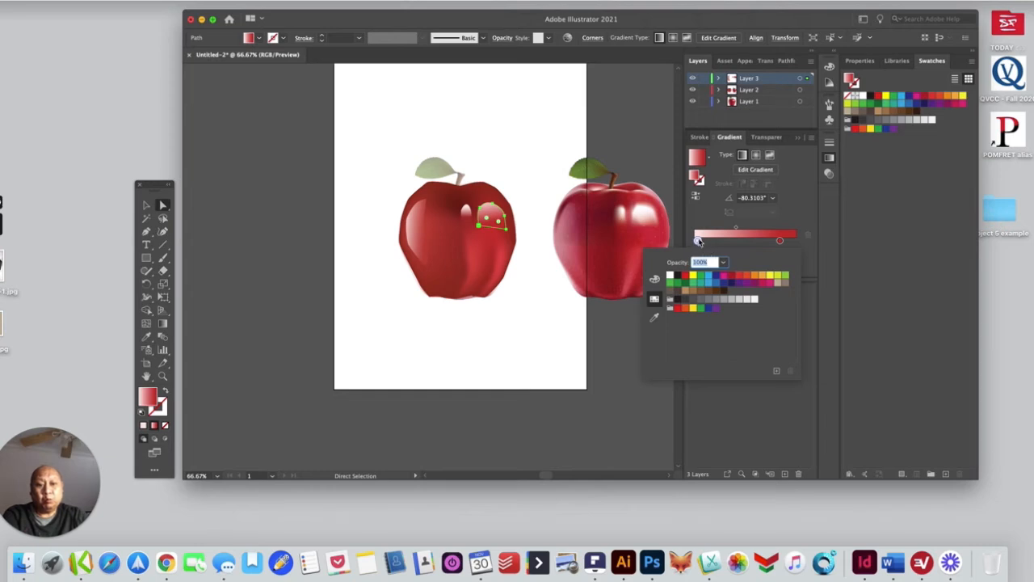
click(654, 278)
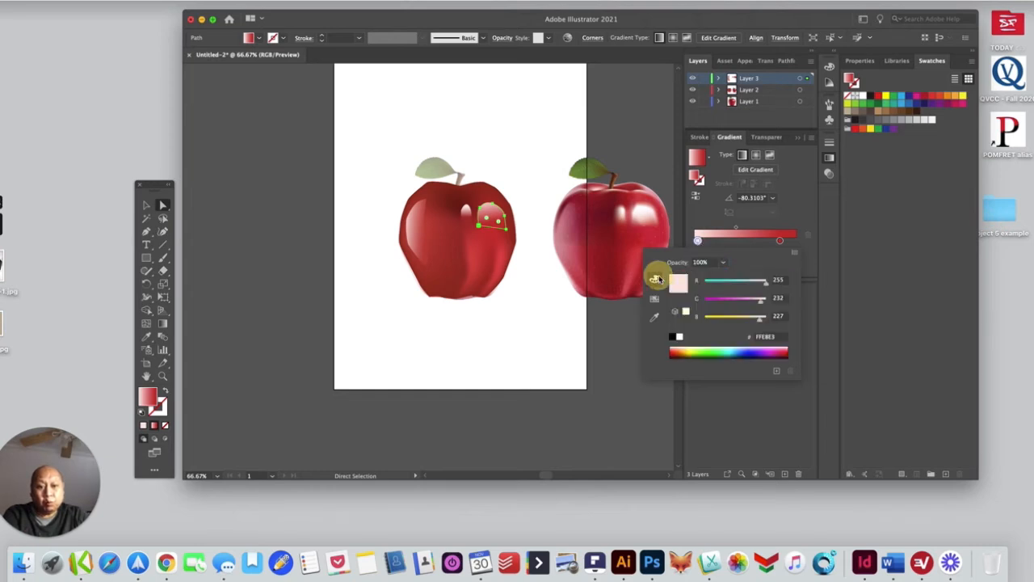
click(756, 302)
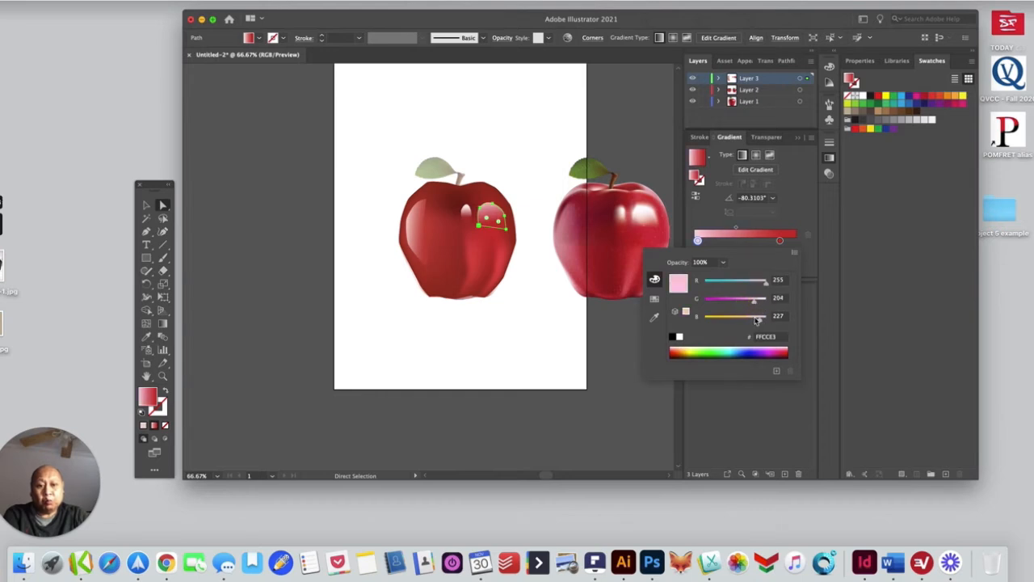
click(757, 320)
click(579, 340)
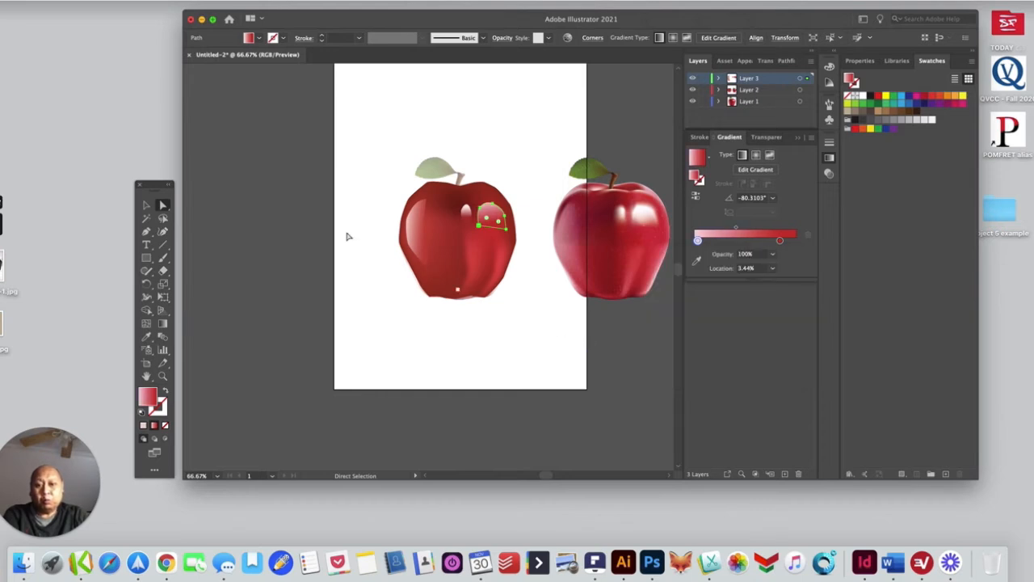
click(164, 205)
click(315, 254)
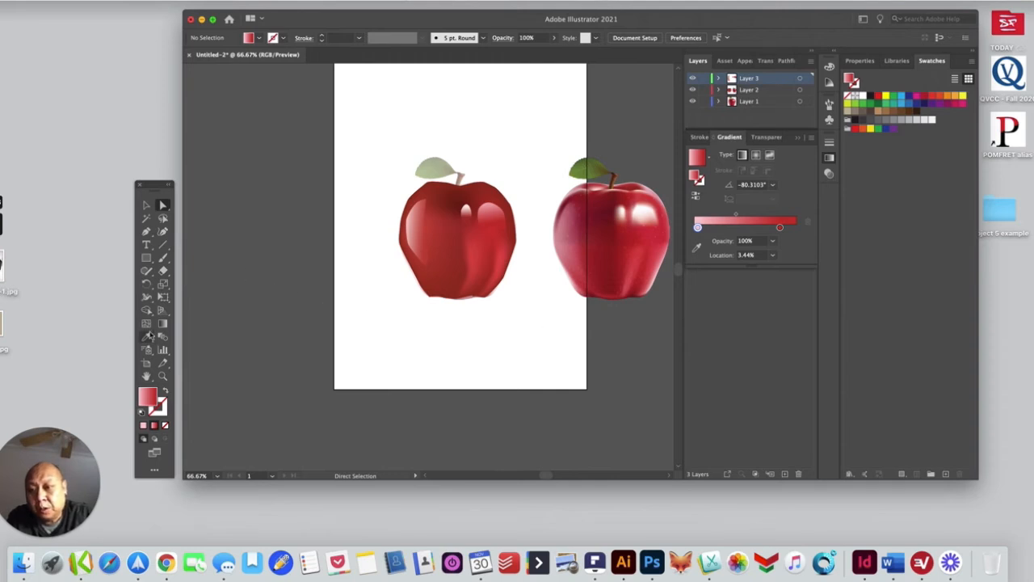
Add a mesh point to the lower-left part of the drawn apple at X 3.3184 in, Y 6.3573 in, undoing a misplaced one
click(464, 277)
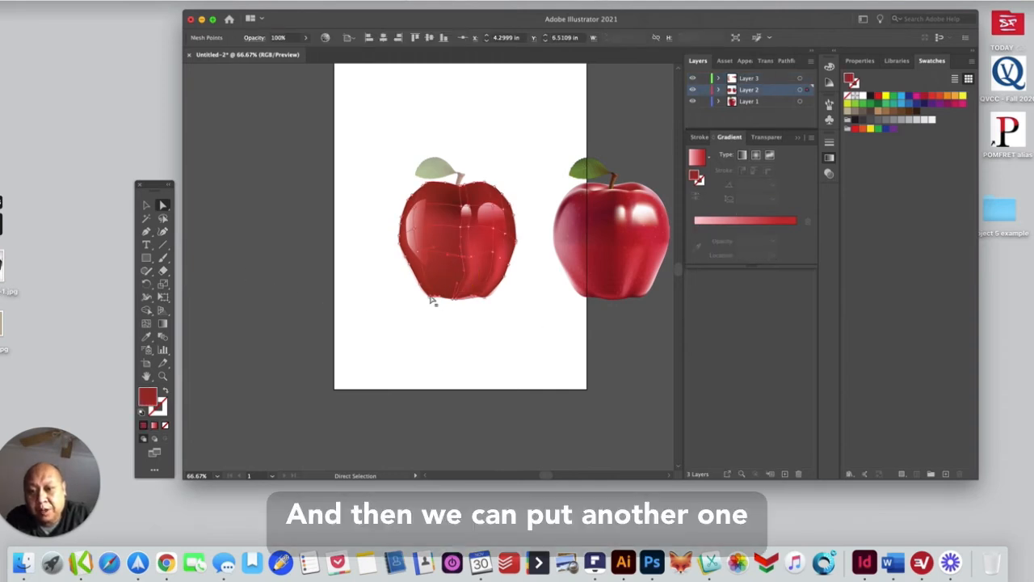
click(434, 249)
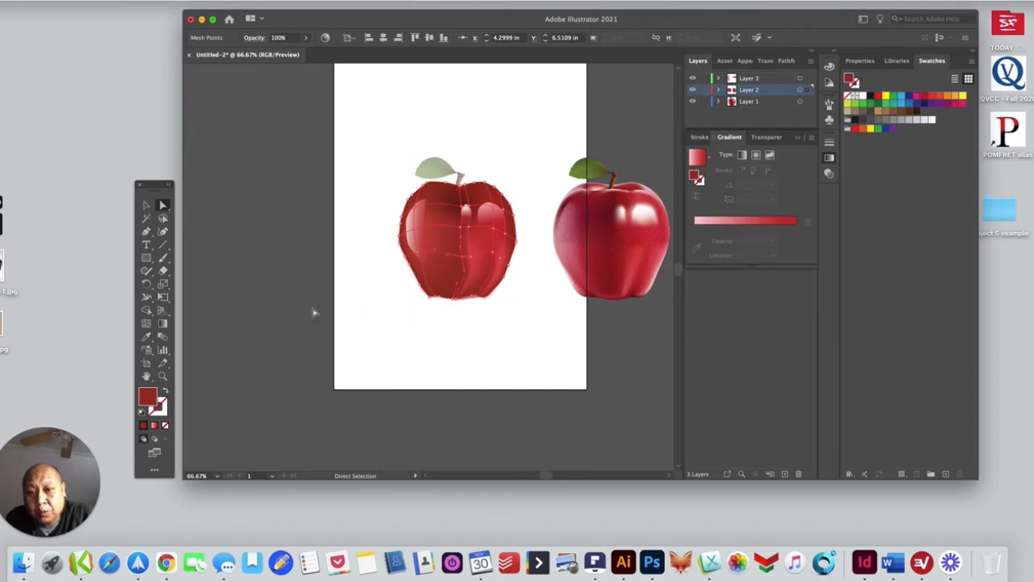
click(146, 324)
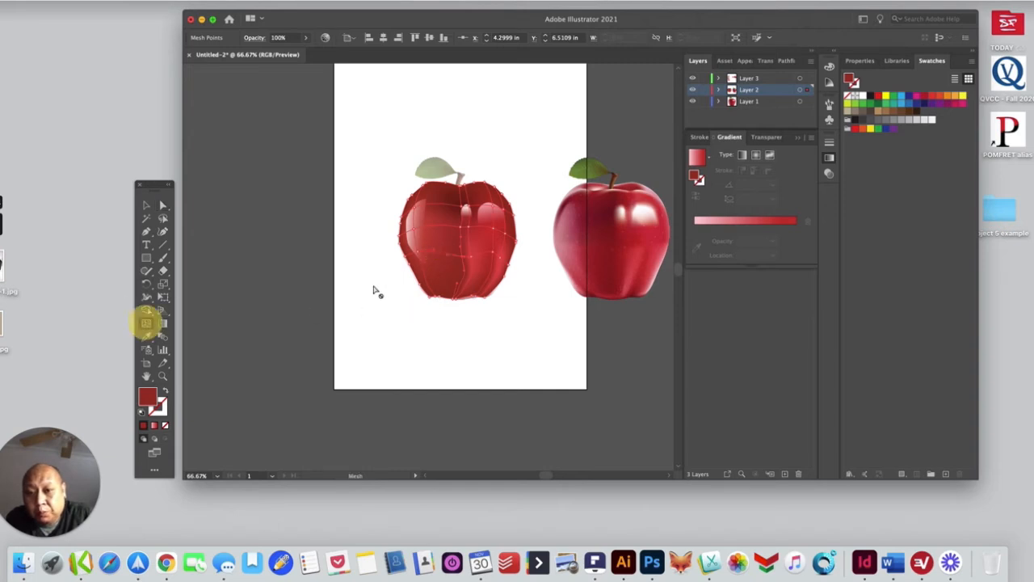
click(433, 257)
key(super+z)
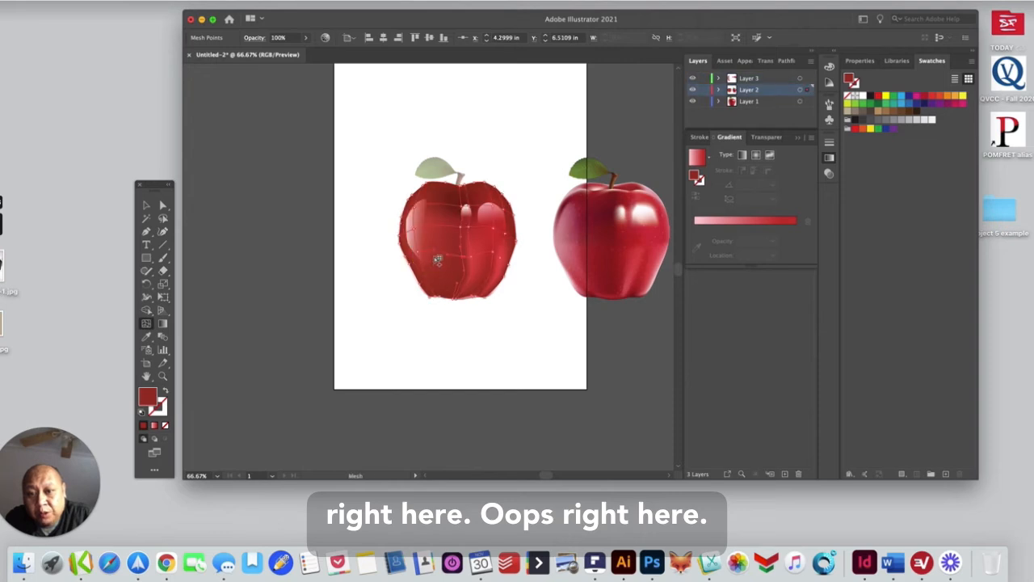
click(436, 257)
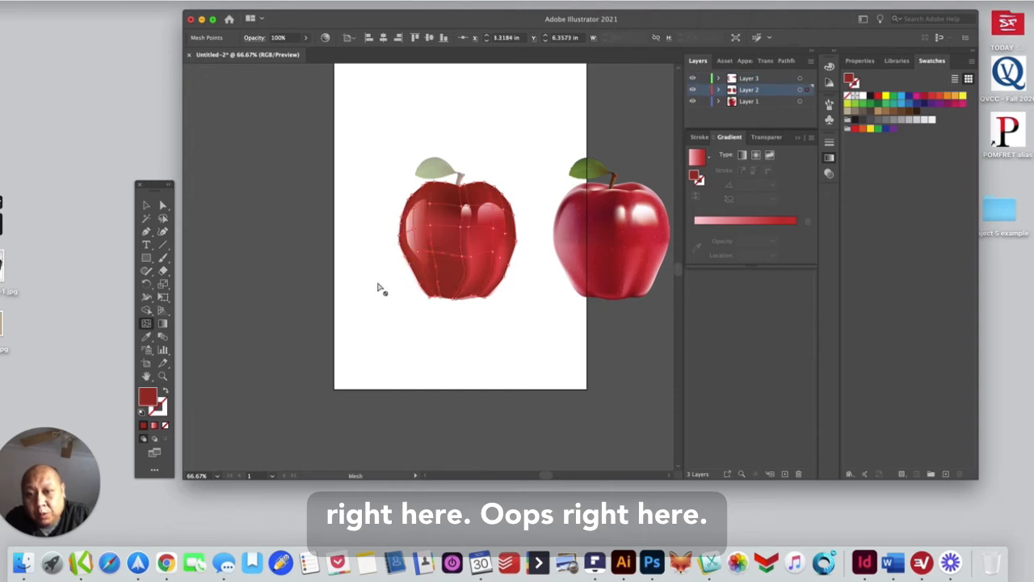
Lighten the fill of the lower-left mesh point to a red of about DD4E47
double_click(147, 396)
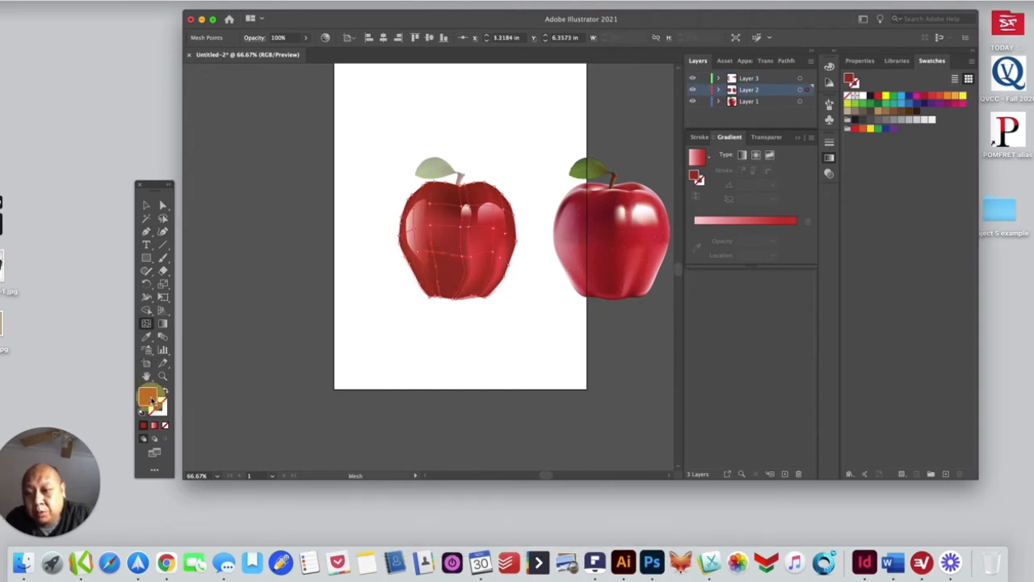
click(555, 323)
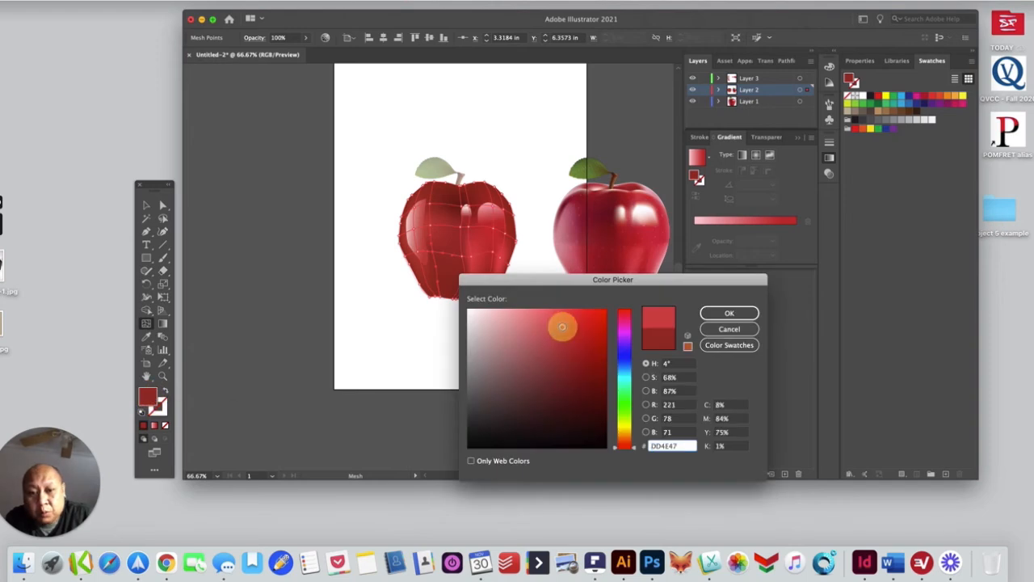
click(719, 314)
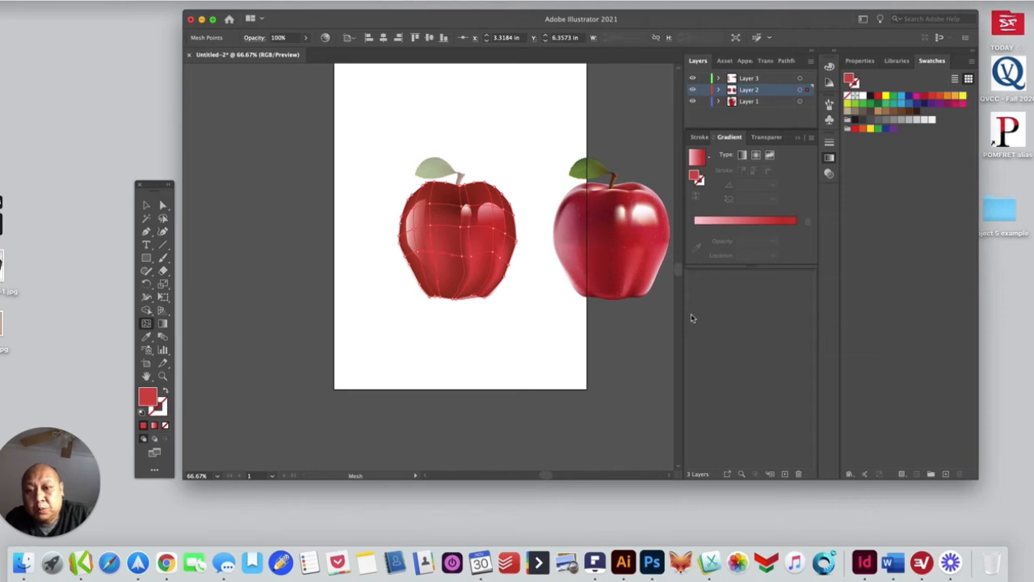
Reposition the lower-left mesh points and handles to reshape the lighter red shading, and deselect the mesh
click(164, 206)
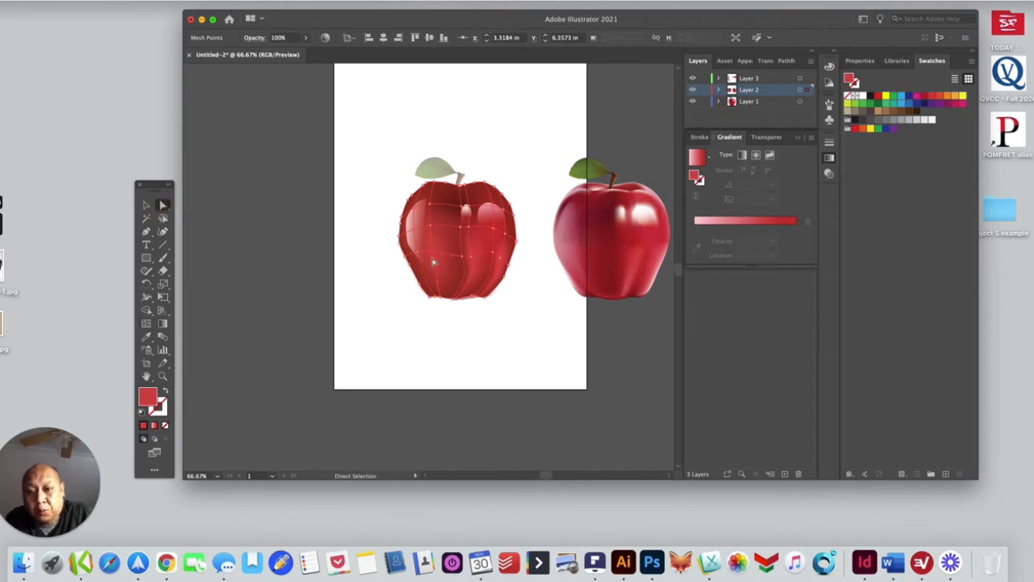
click(429, 256)
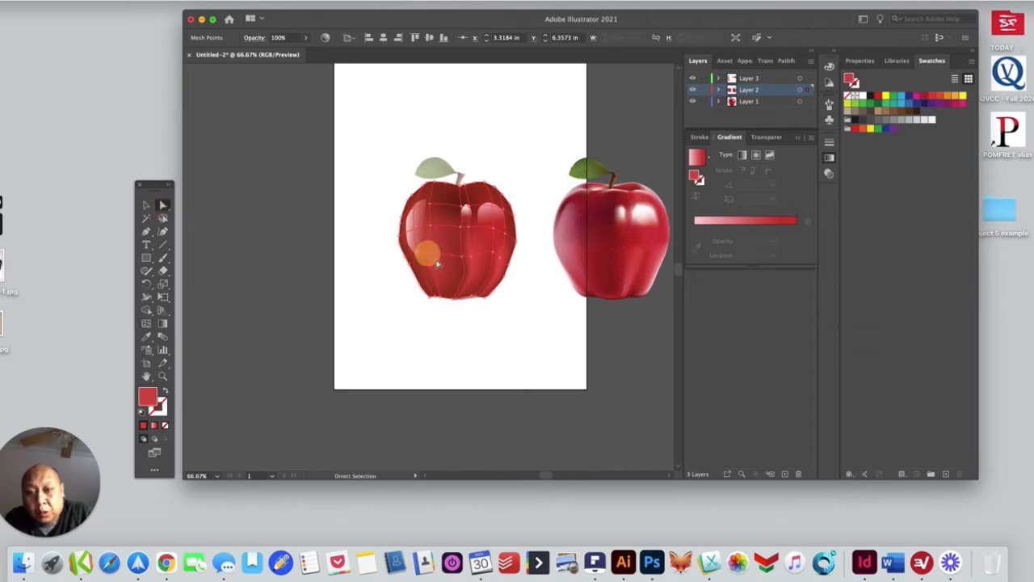
click(434, 278)
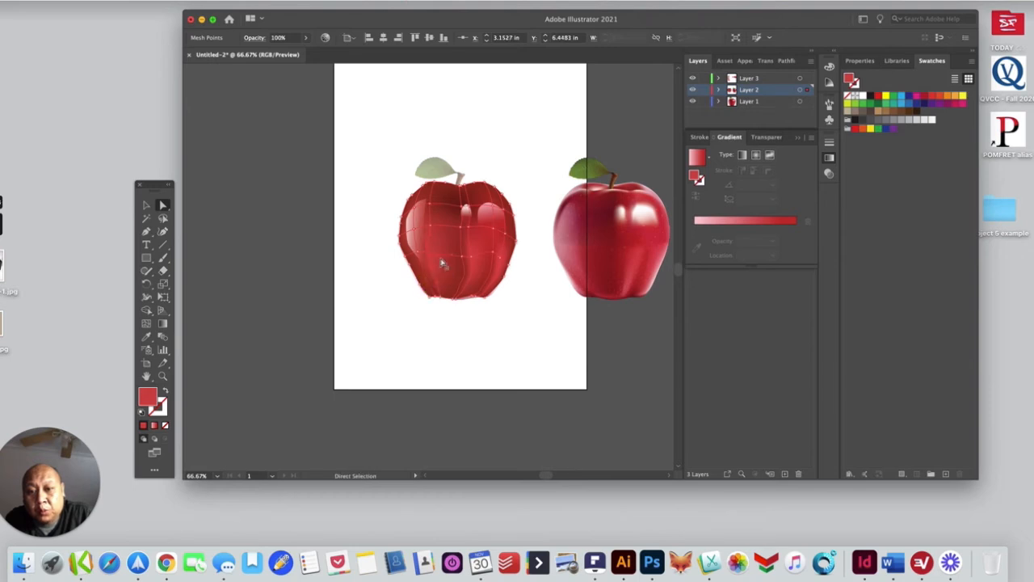
click(438, 258)
click(448, 264)
drag(448, 262, 446, 263)
click(446, 262)
click(485, 327)
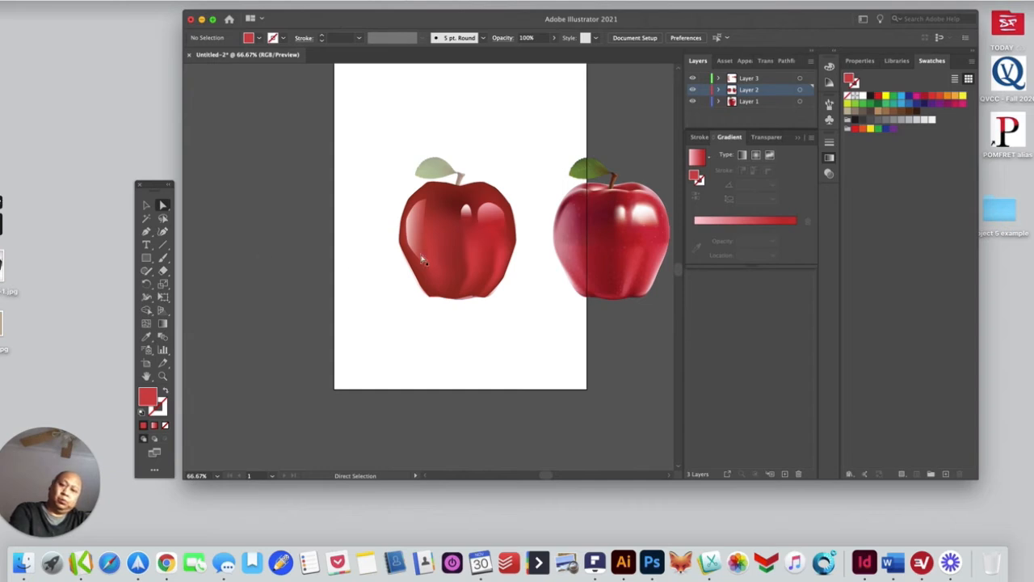
Move the mesh point near the apple's lower centre up and to the left, and deselect the mesh
click(472, 266)
drag(472, 263, 455, 226)
click(535, 301)
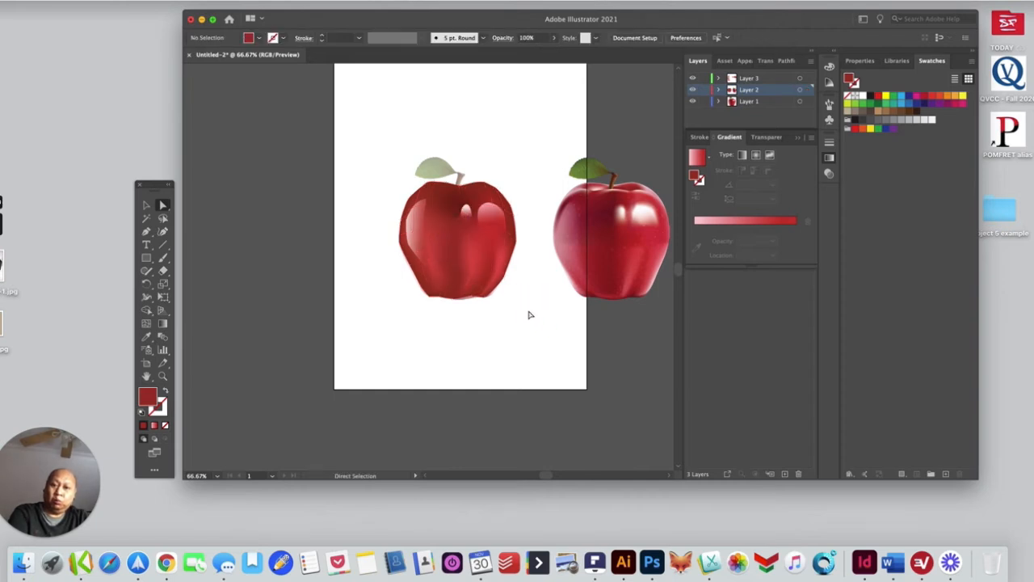
Try to reposition the upper-centre mesh points around the apple's small central highlight, undoing the last move
click(451, 232)
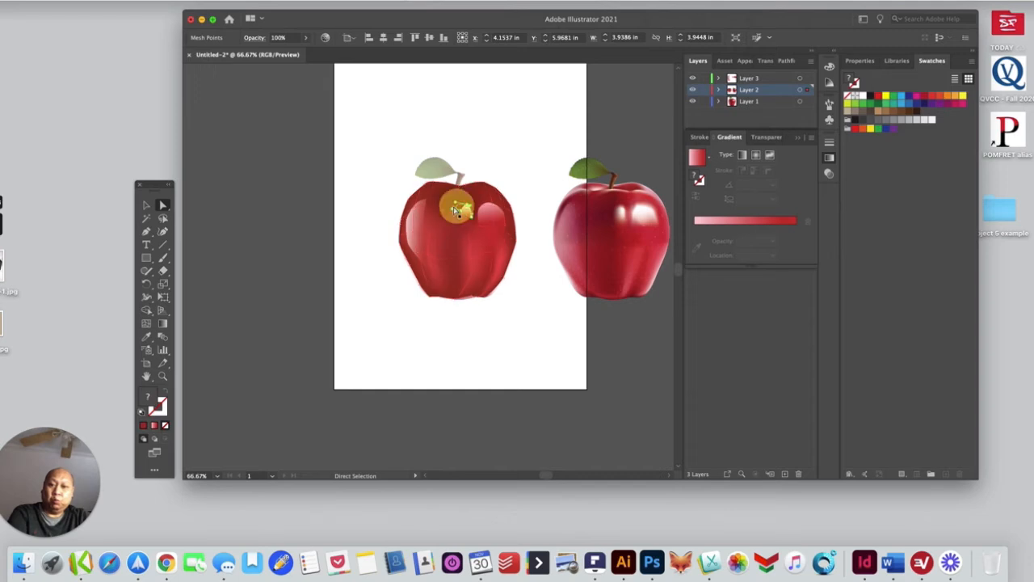
click(465, 211)
click(538, 231)
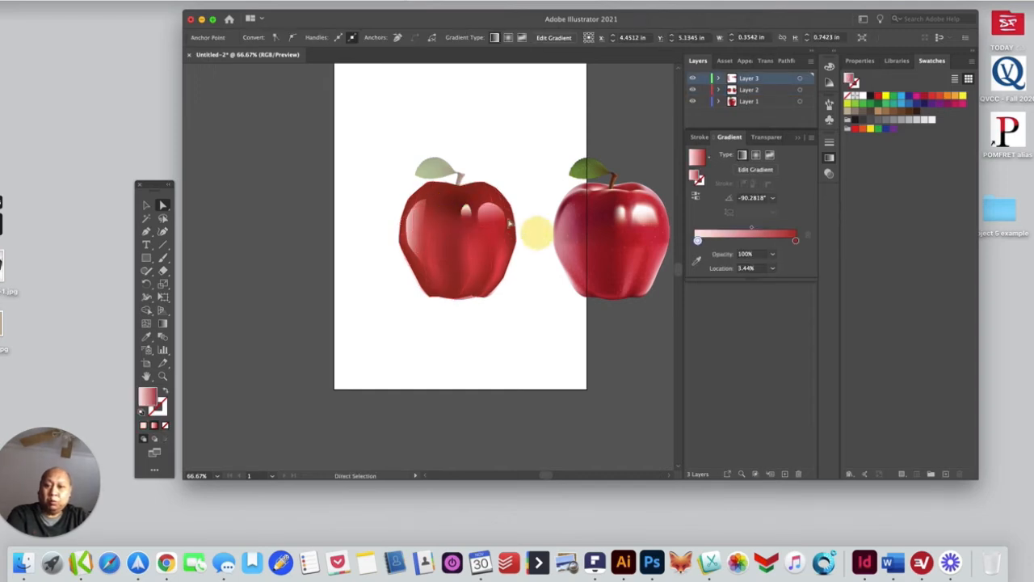
click(457, 203)
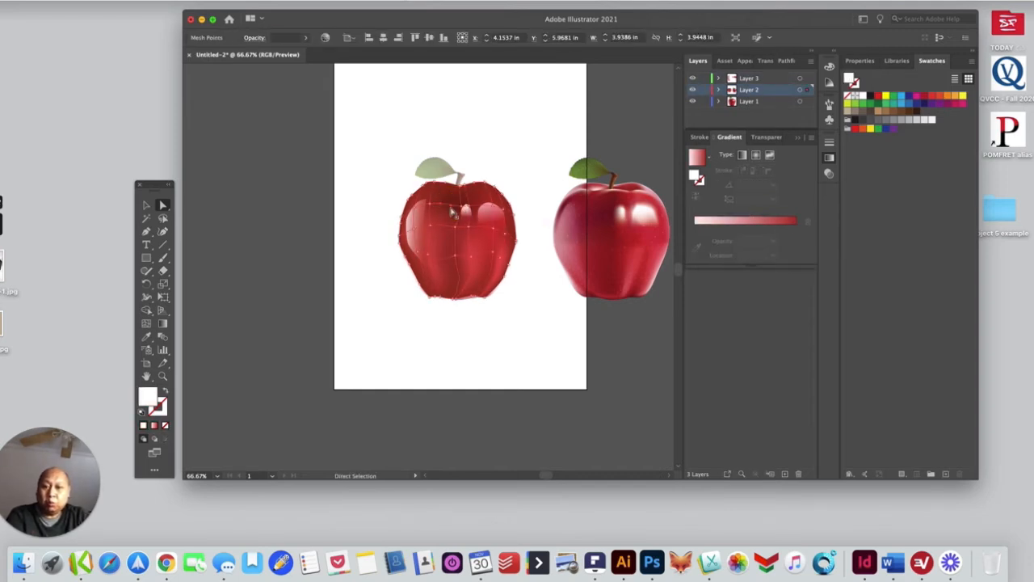
click(463, 212)
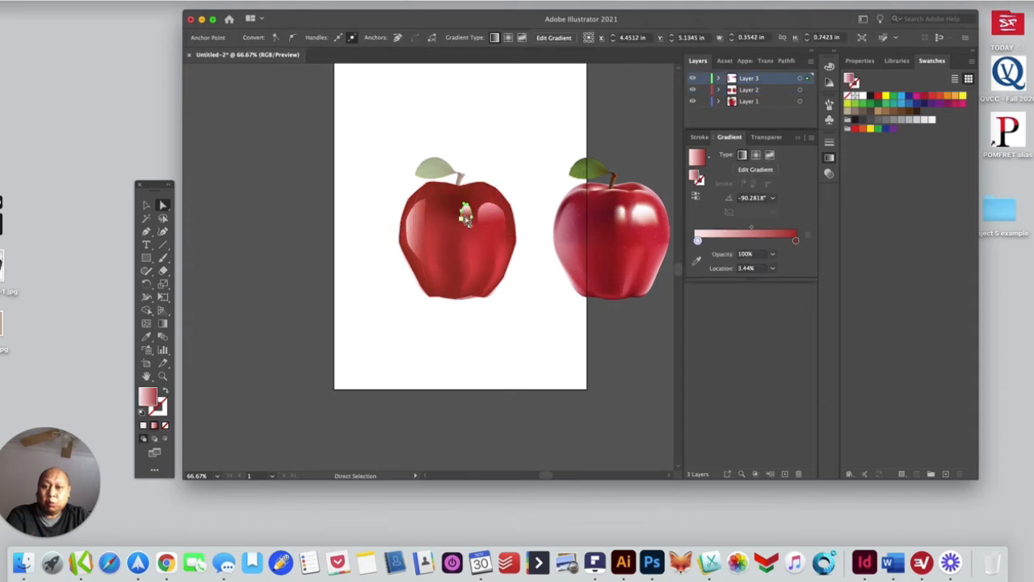
click(463, 210)
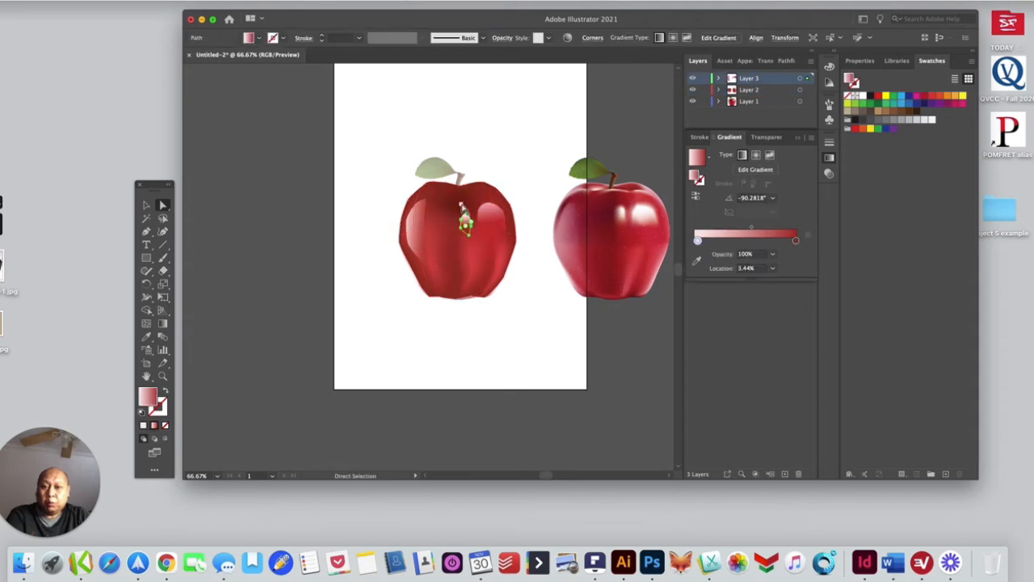
click(455, 204)
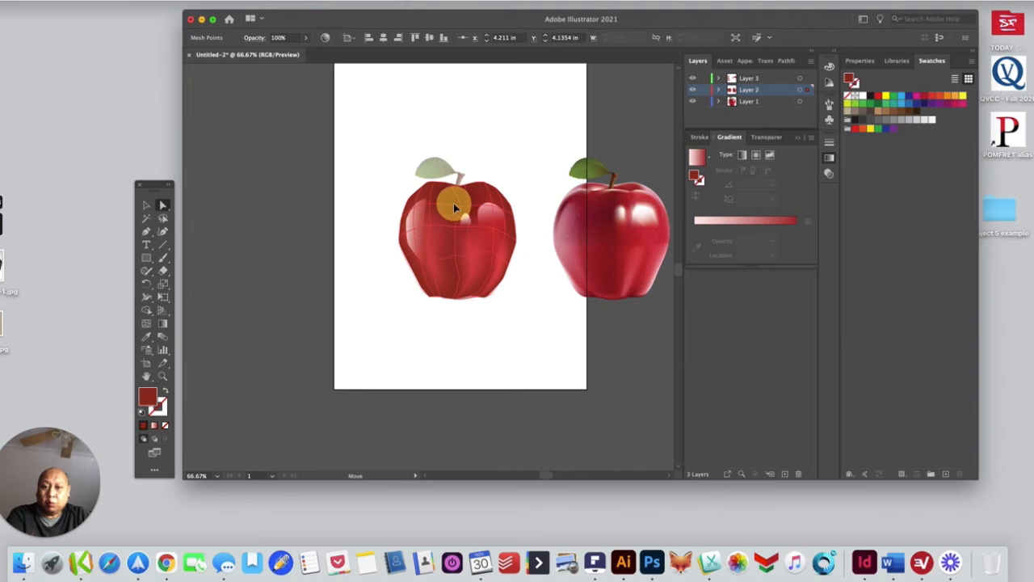
click(458, 205)
mouse_move(460, 206)
mouse_down()
mouse_move(450, 202)
mouse_move(466, 218)
mouse_up()
key(super+z)
Nudge the small central highlight slightly upward on the apple and deselect it
click(465, 220)
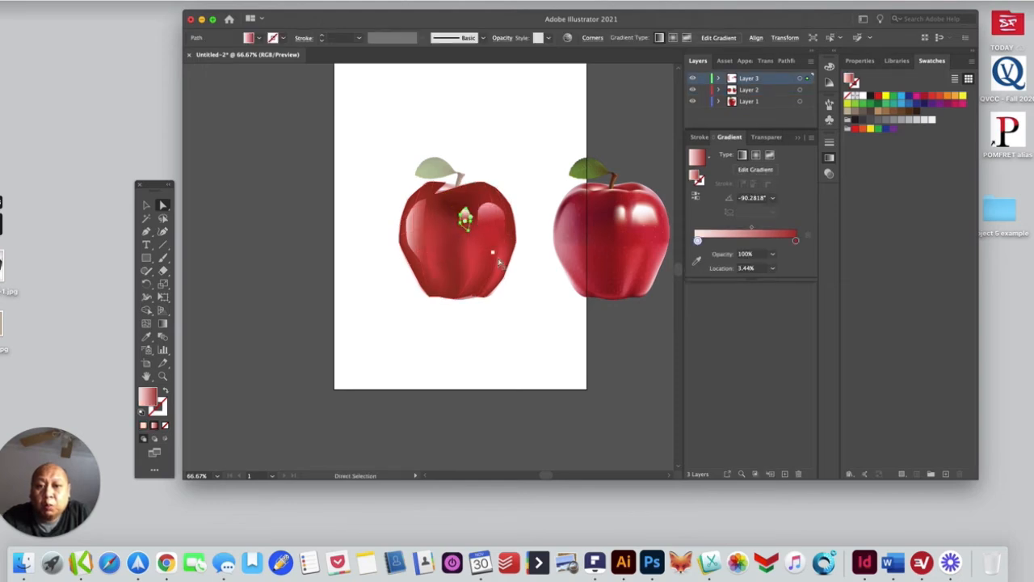
click(531, 316)
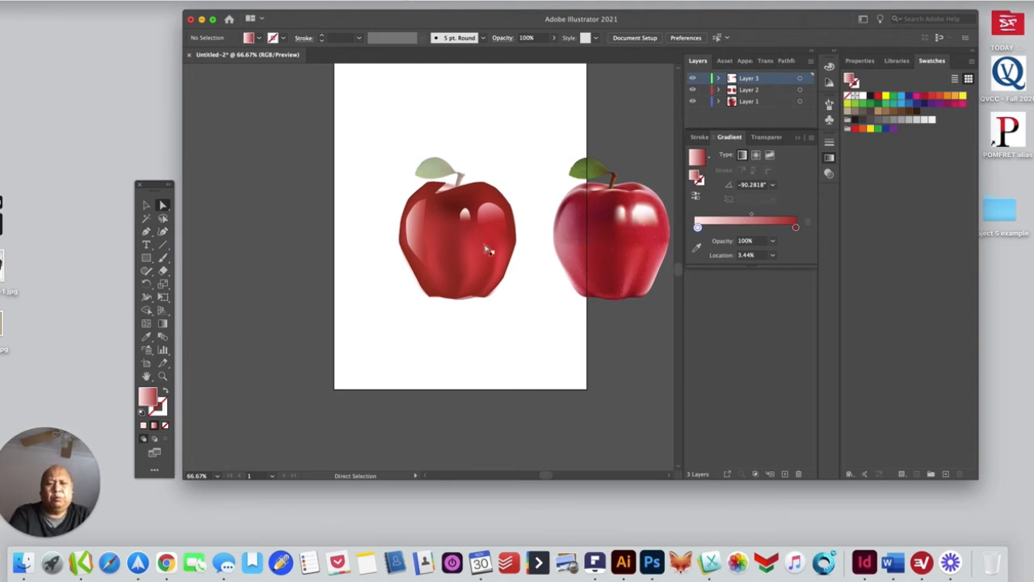
drag(465, 218, 464, 215)
click(530, 323)
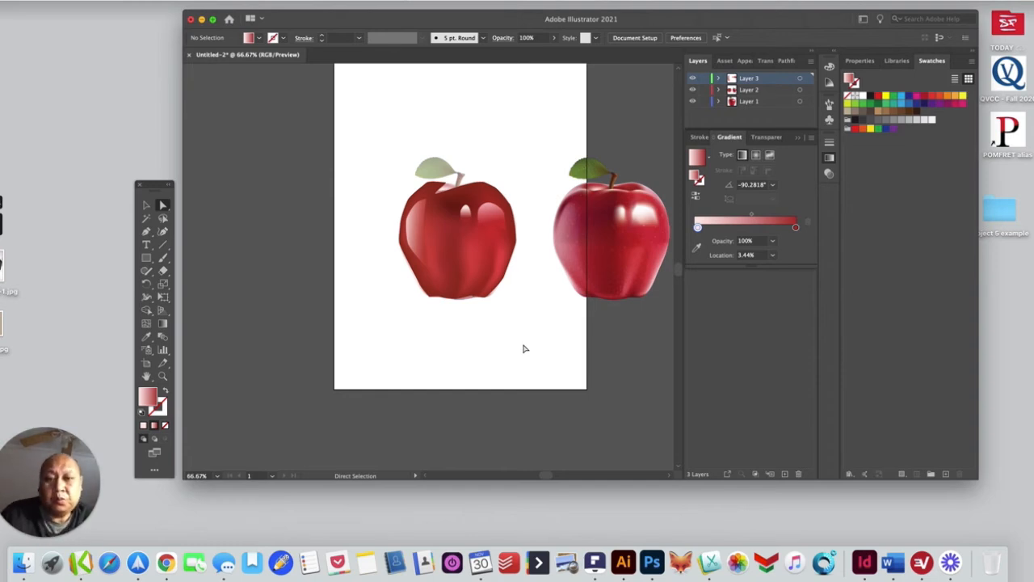
Darken the fill of the mesh point at the apple's centre to 8E2926 and deselect the mesh
click(442, 232)
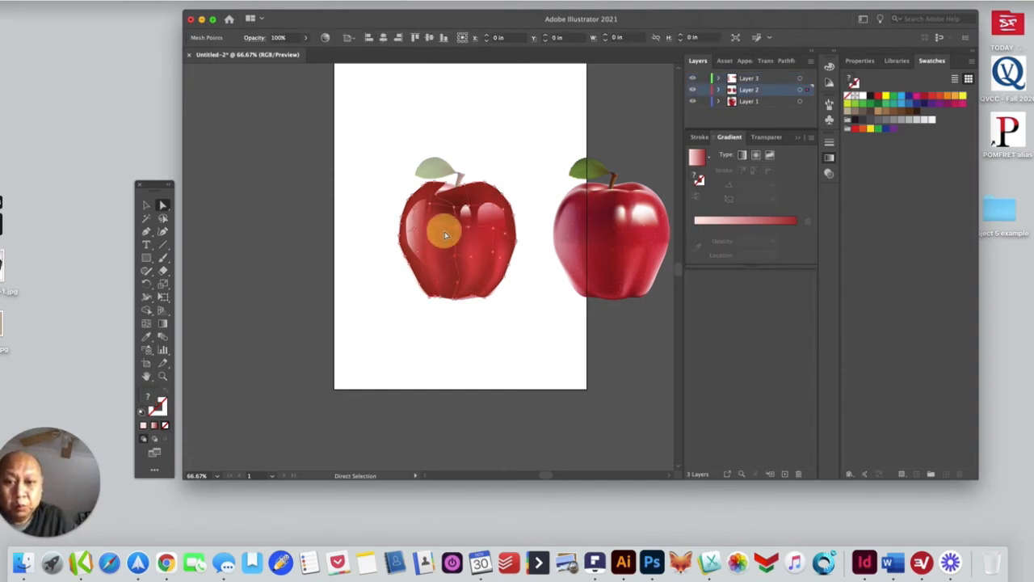
click(454, 229)
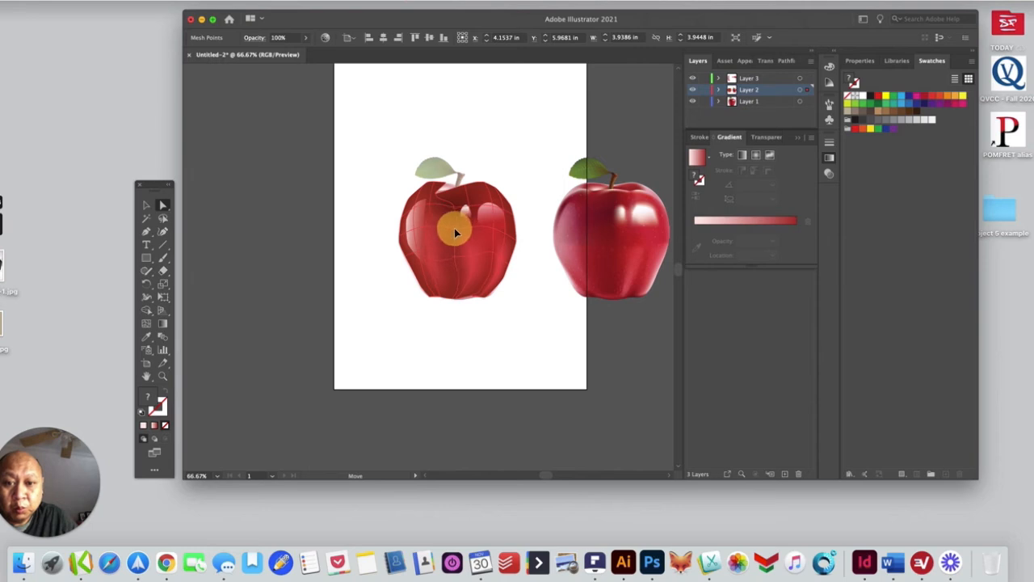
click(457, 233)
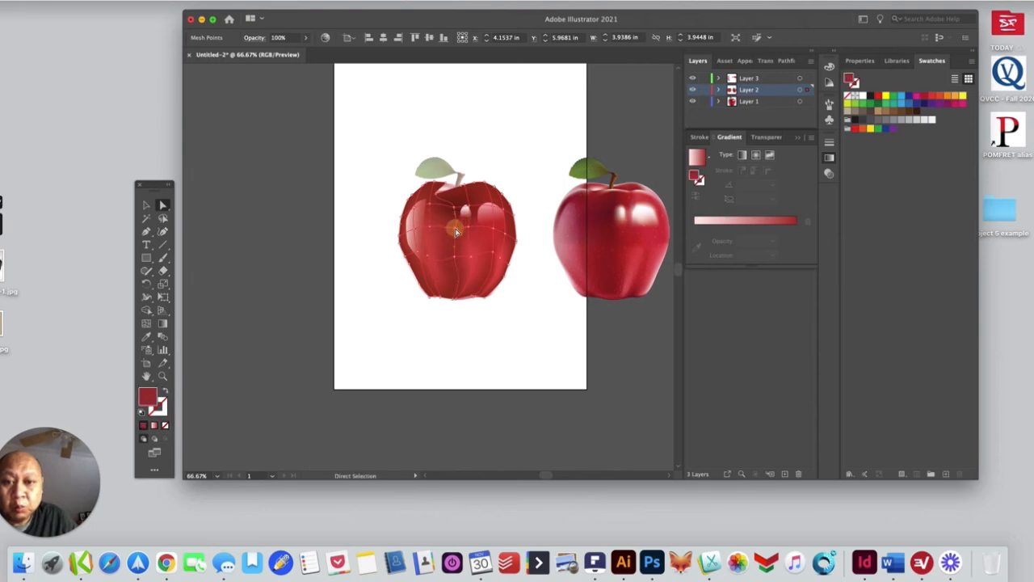
double_click(148, 398)
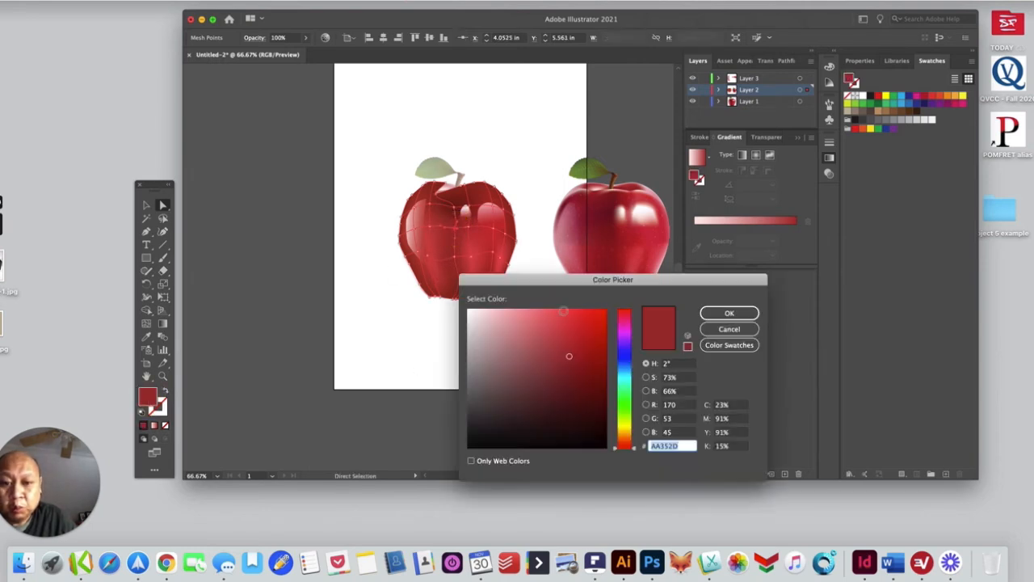
click(570, 370)
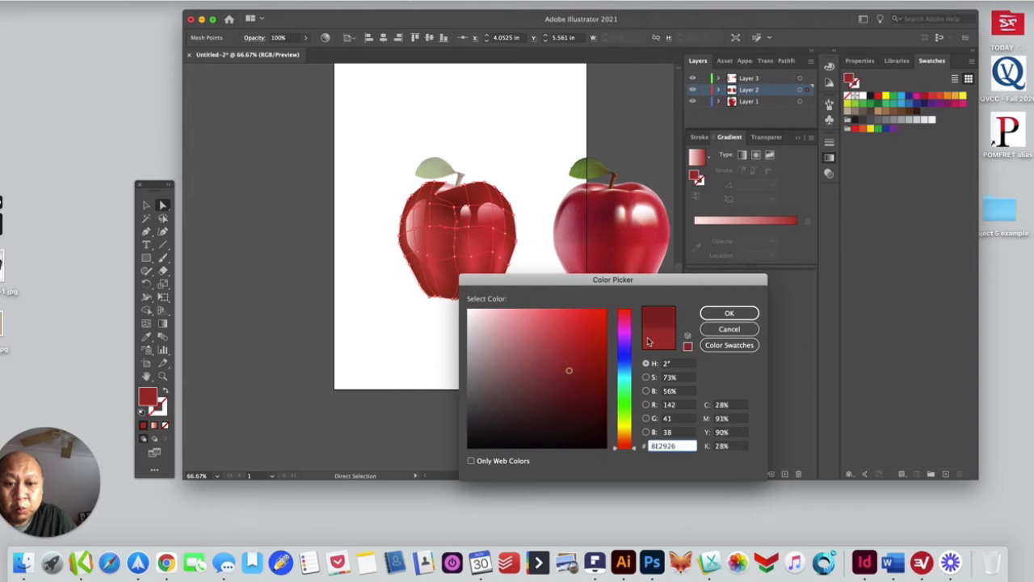
click(729, 313)
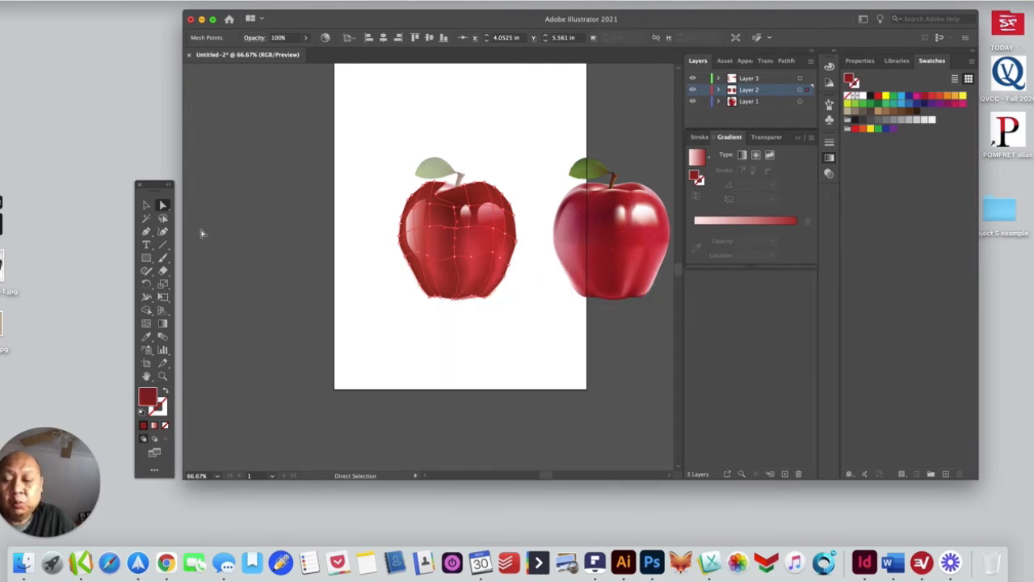
click(274, 260)
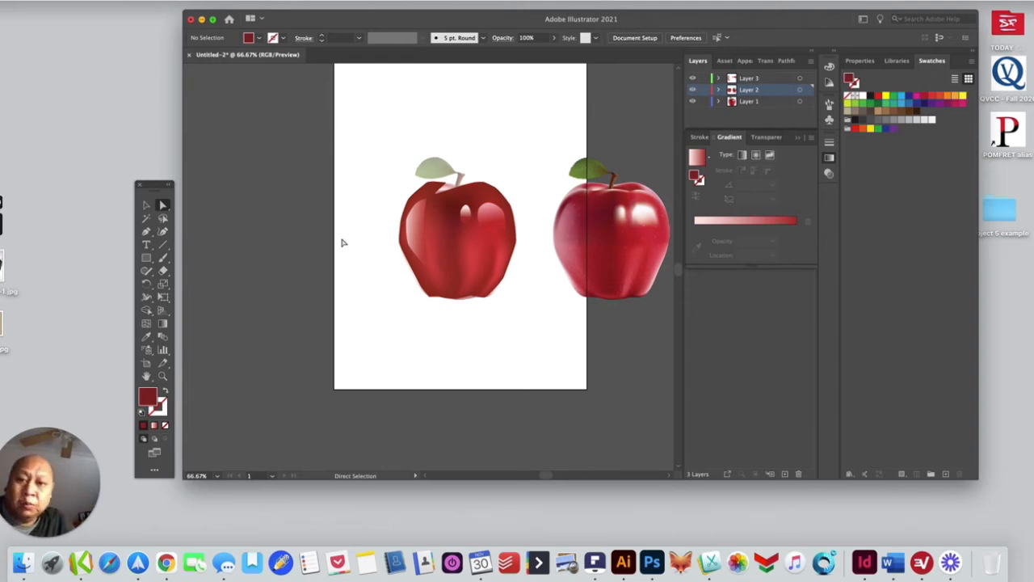
Move the displaced top-edge mesh point up and right to the stem's base to close the dent, and clear the selection
click(438, 196)
click(438, 197)
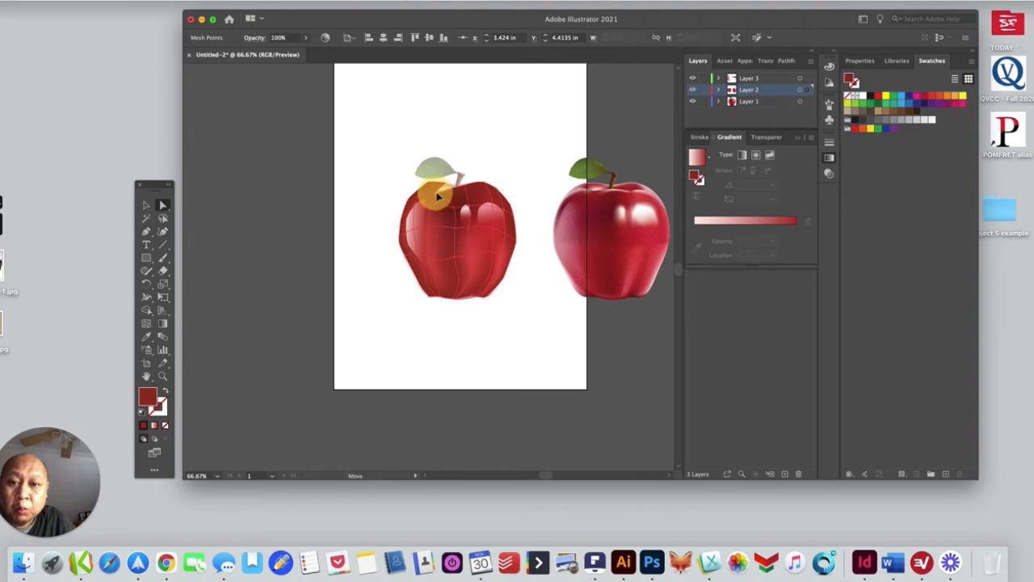
drag(438, 197, 455, 188)
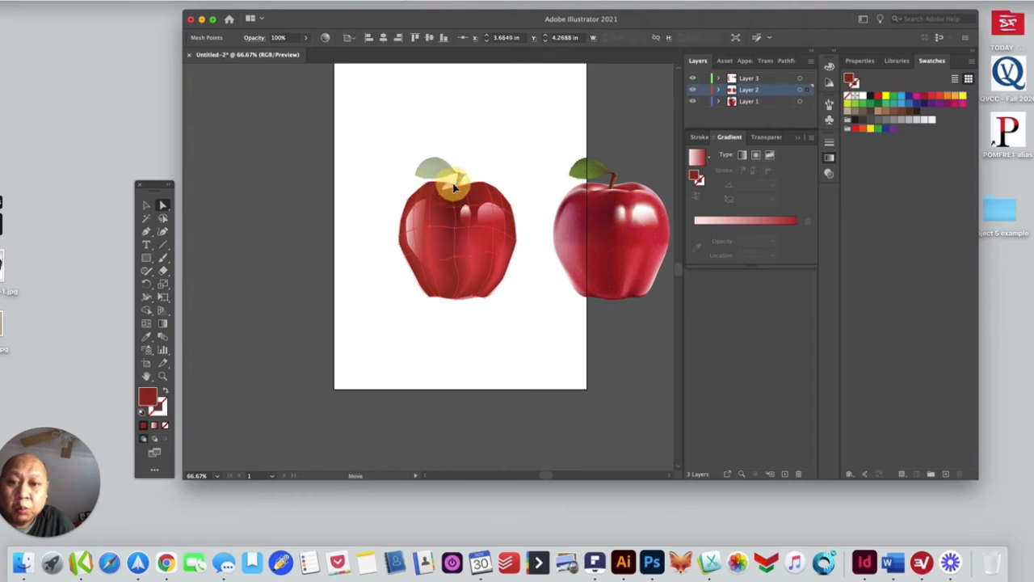
click(495, 158)
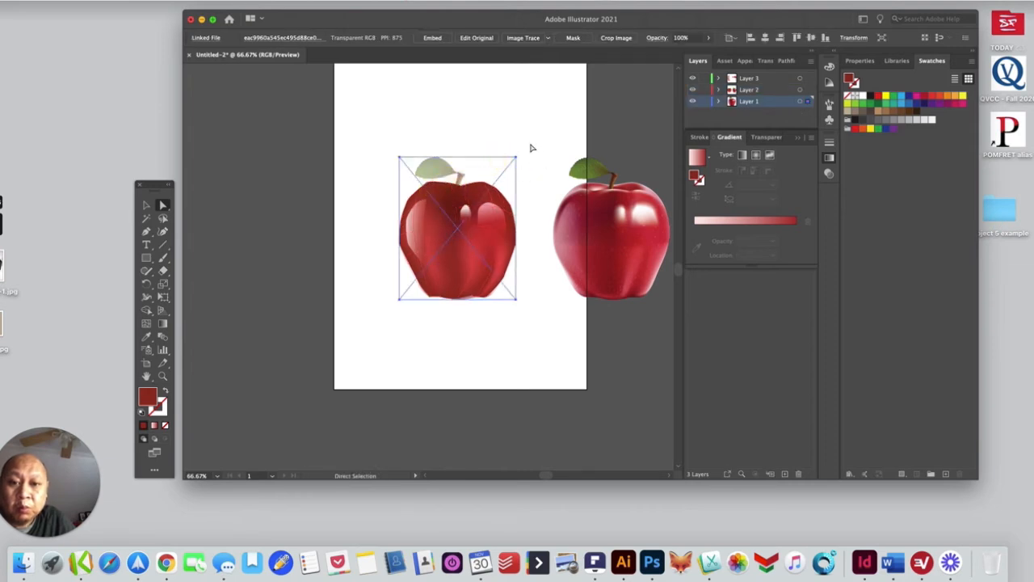
click(531, 148)
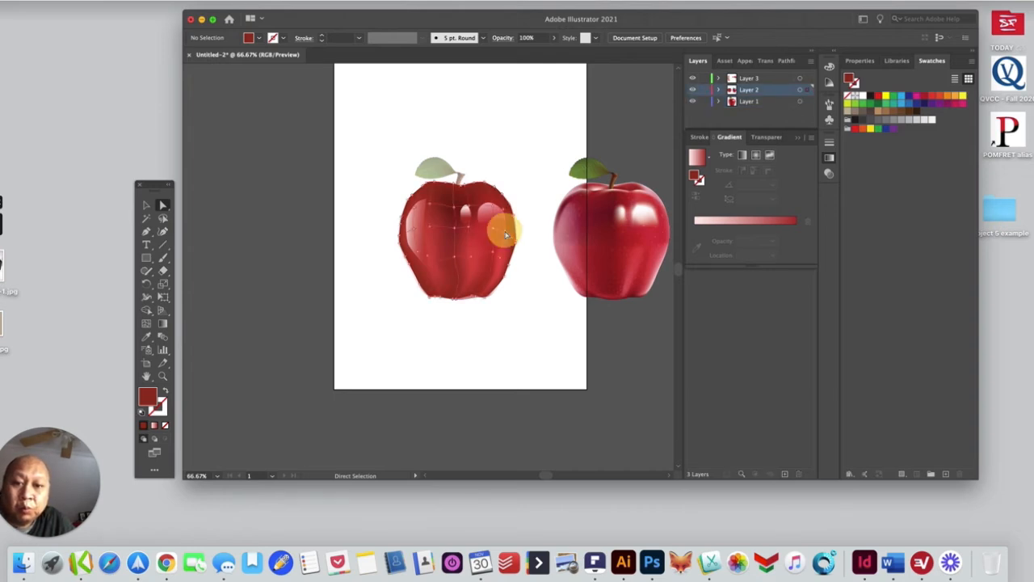
Pull the lower-right corner anchor of the large right highlight slightly down the apple and deselect the shape
click(502, 233)
drag(505, 230, 502, 230)
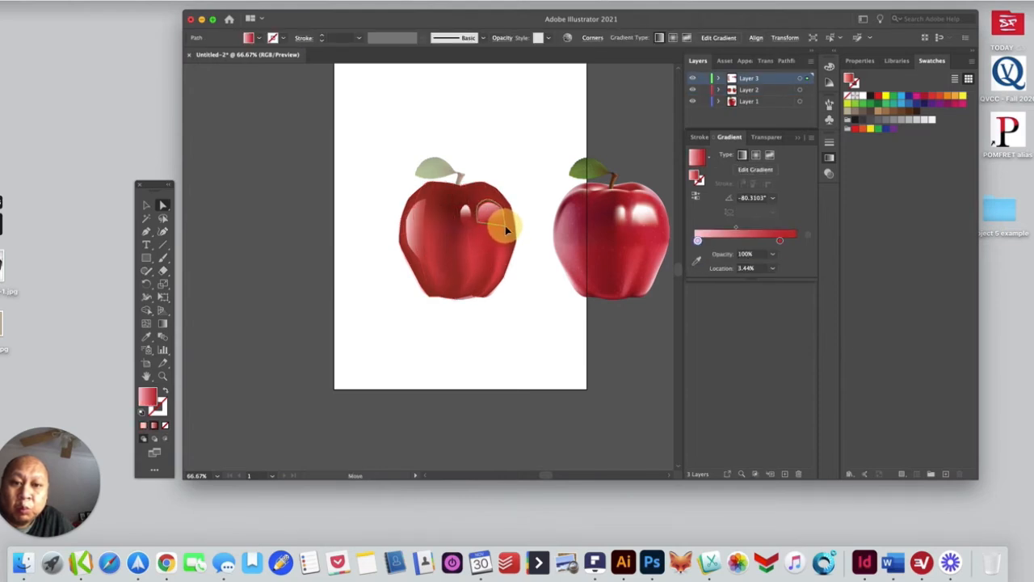
click(506, 231)
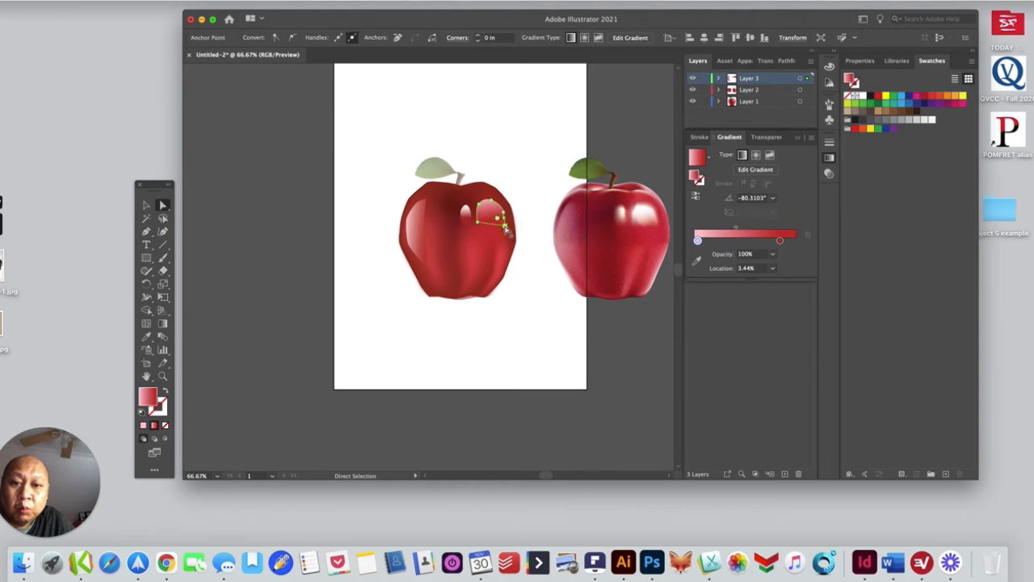
drag(505, 226, 505, 231)
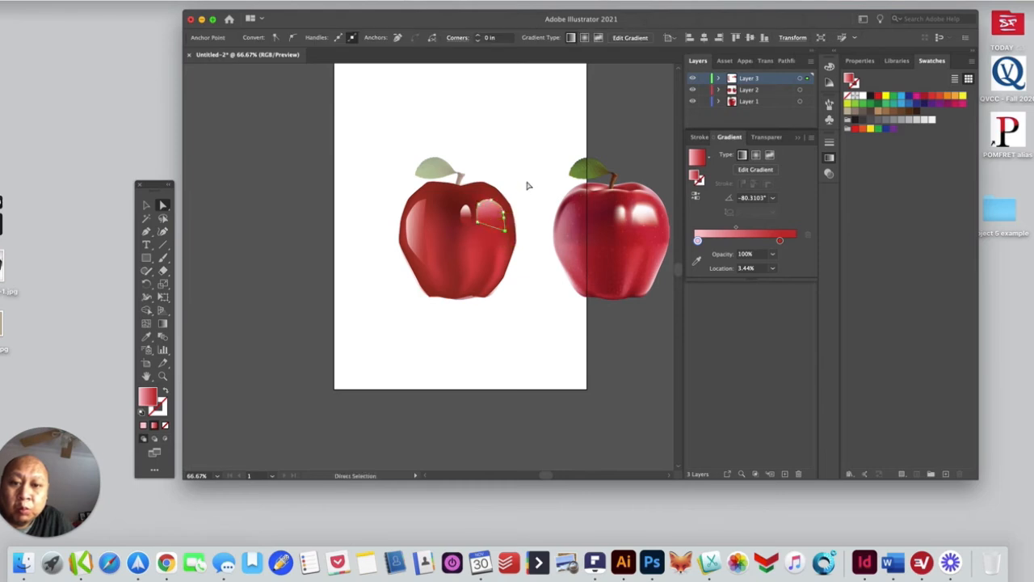
click(527, 186)
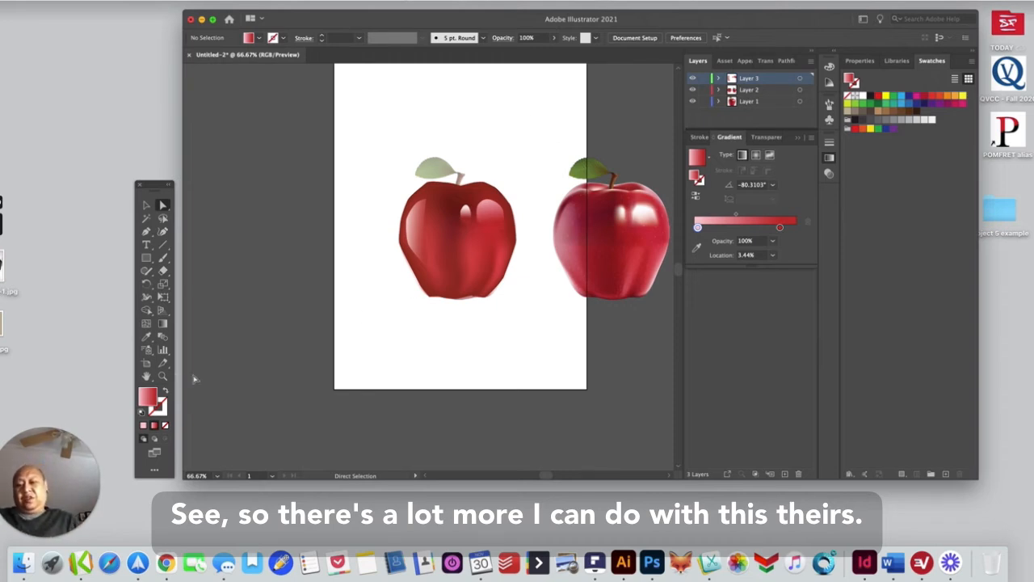
Move the reference apple farther right, clear of the artboard, with the view at 50%
click(163, 377)
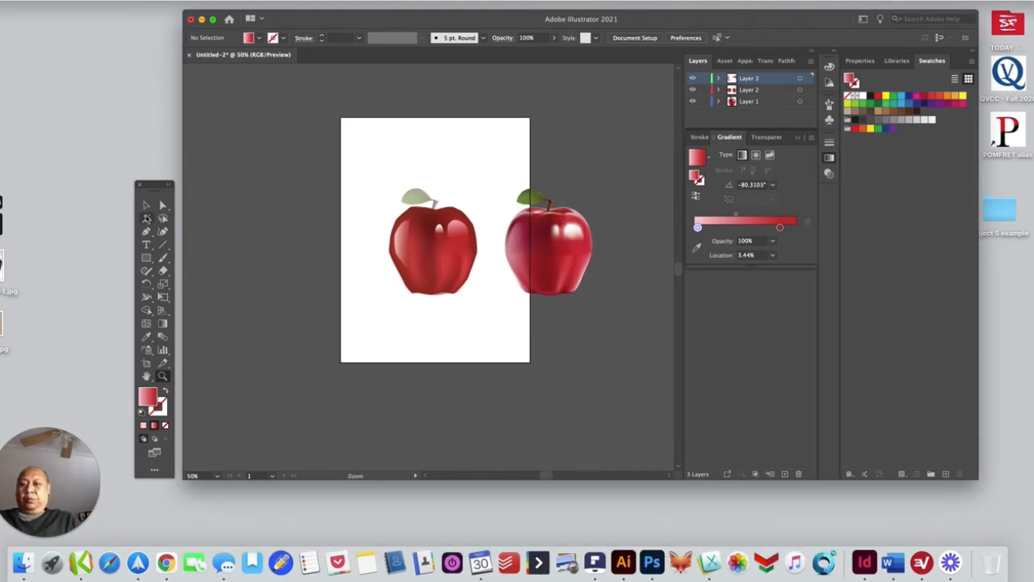
click(147, 206)
click(526, 253)
drag(526, 253, 544, 244)
Redraw the left highlight's linear gradient at about -13.5°, with its pale stop at about 21.85%
click(413, 253)
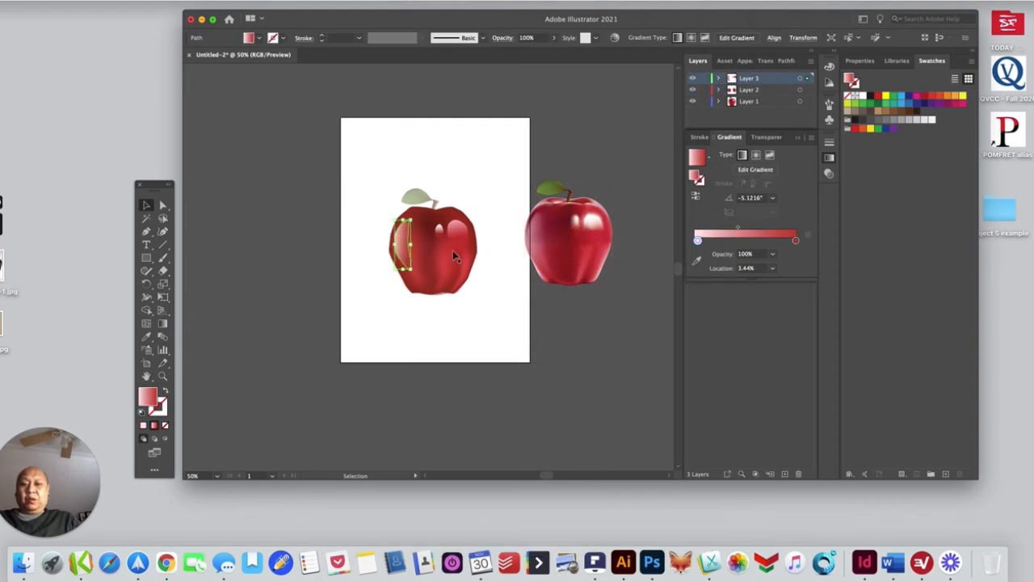
click(163, 324)
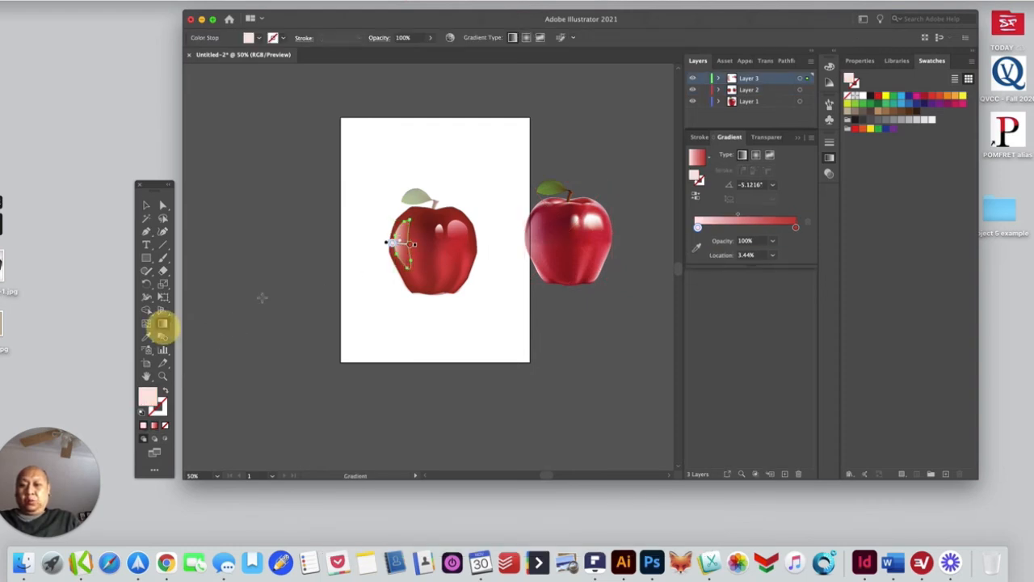
drag(421, 248, 399, 242)
Change the left highlight's pale gradient stop to the pink FFB9BD and deselect the shape
double_click(716, 227)
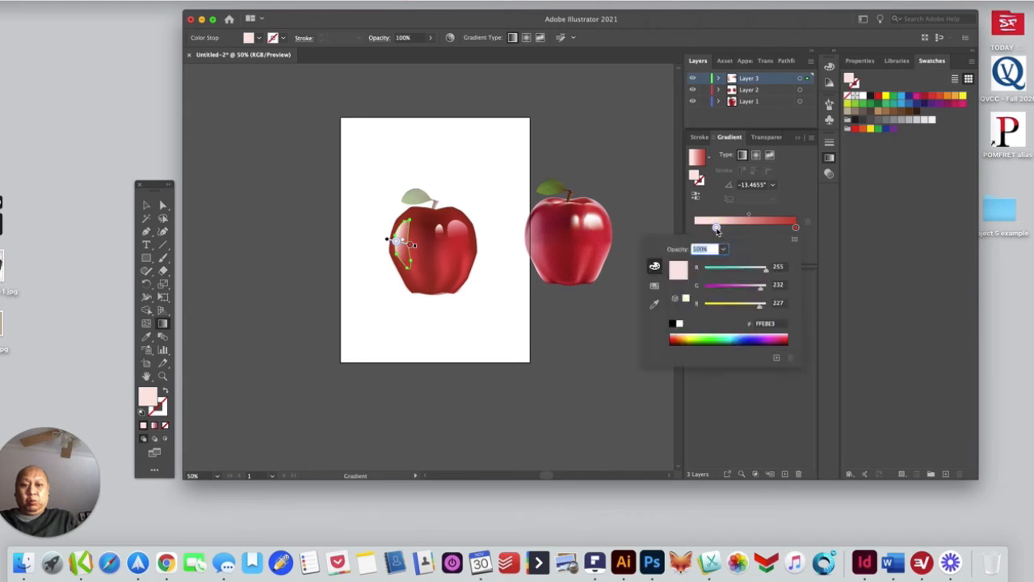
drag(760, 291, 751, 309)
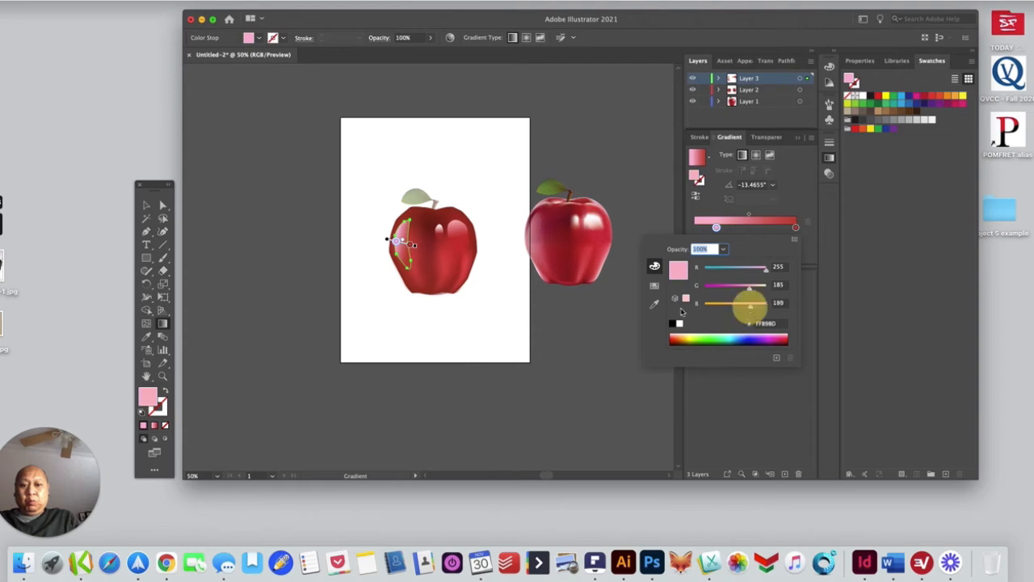
click(166, 209)
click(323, 258)
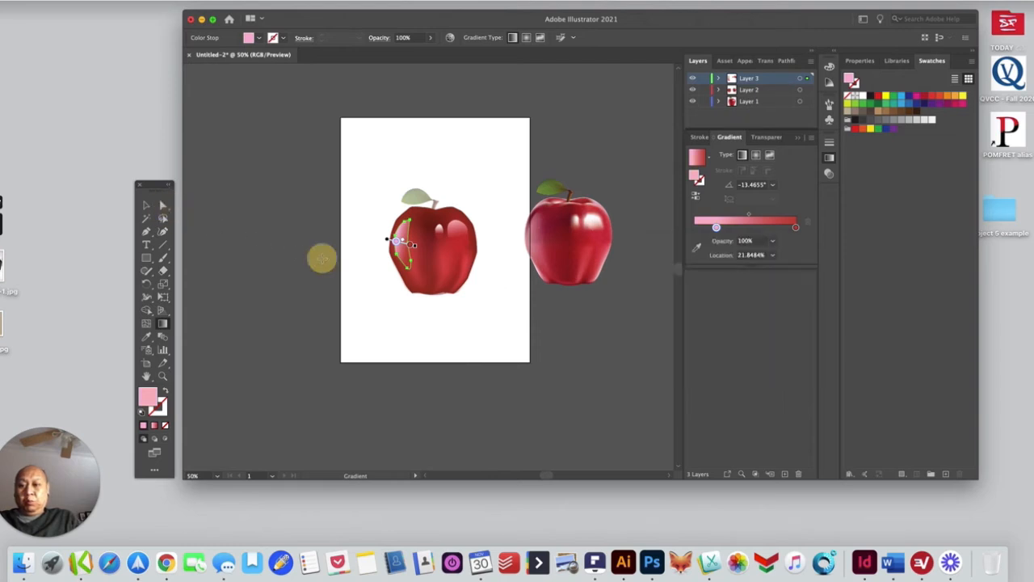
click(364, 279)
drag(384, 272, 414, 280)
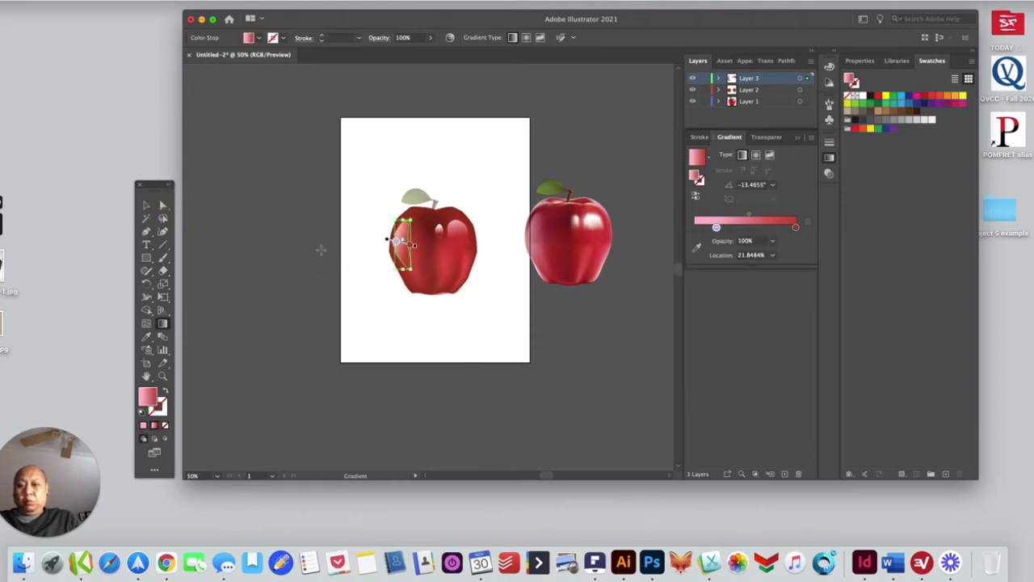
click(167, 208)
click(366, 197)
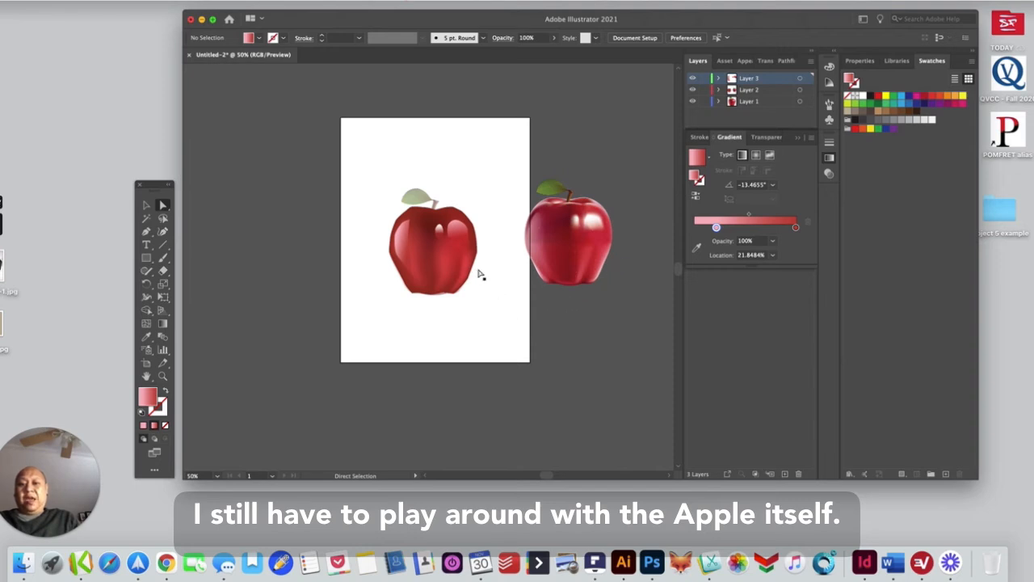
Replace the left highlight's gradient with a solid red sampled from the apple body beside its upper end
click(408, 236)
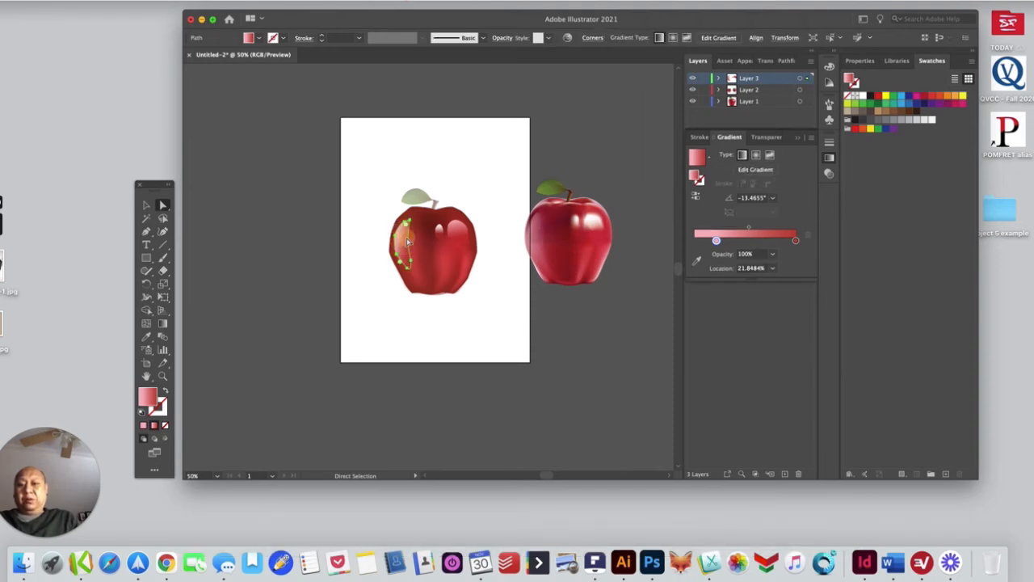
click(406, 223)
click(487, 173)
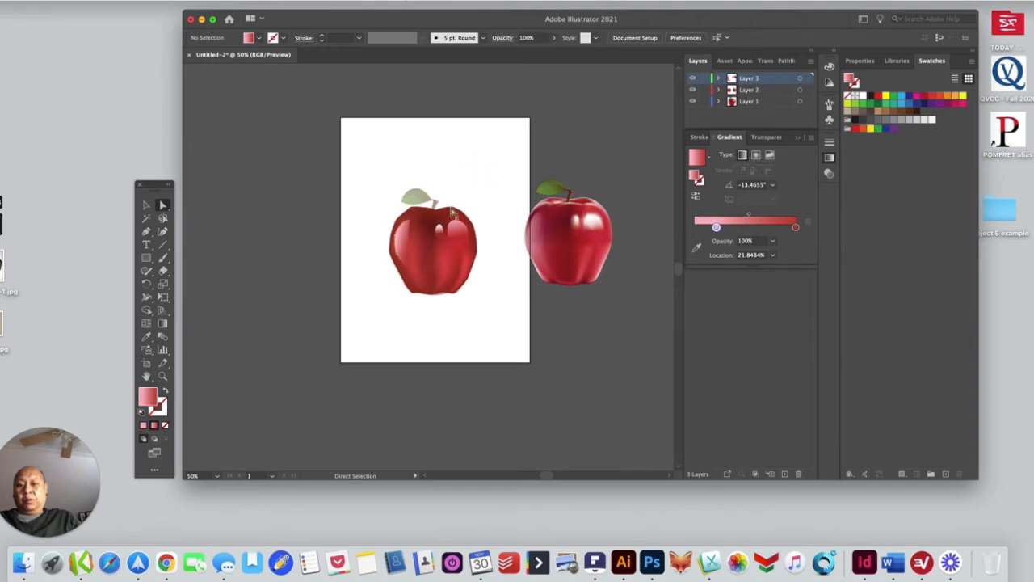
click(407, 248)
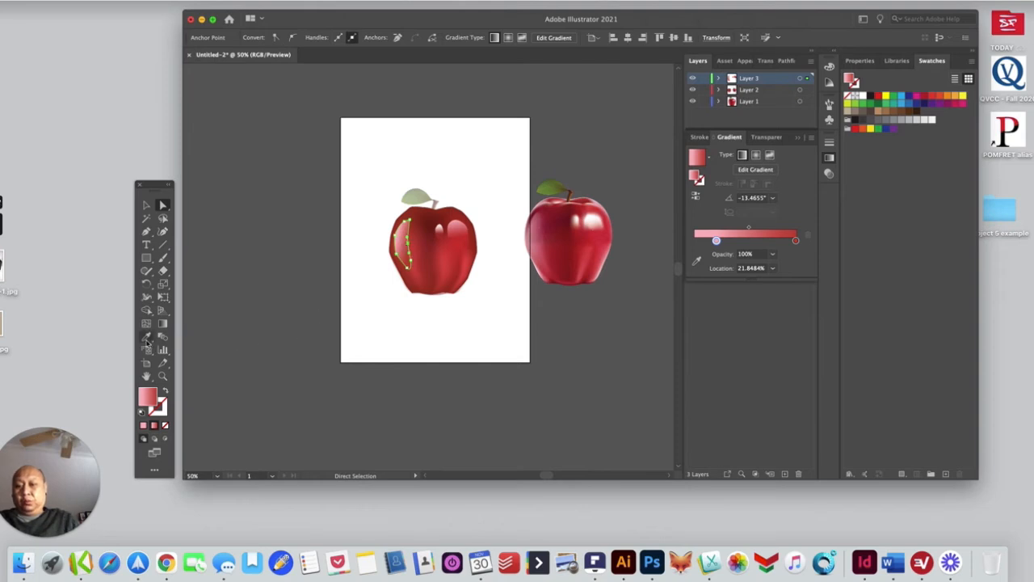
click(146, 337)
click(416, 226)
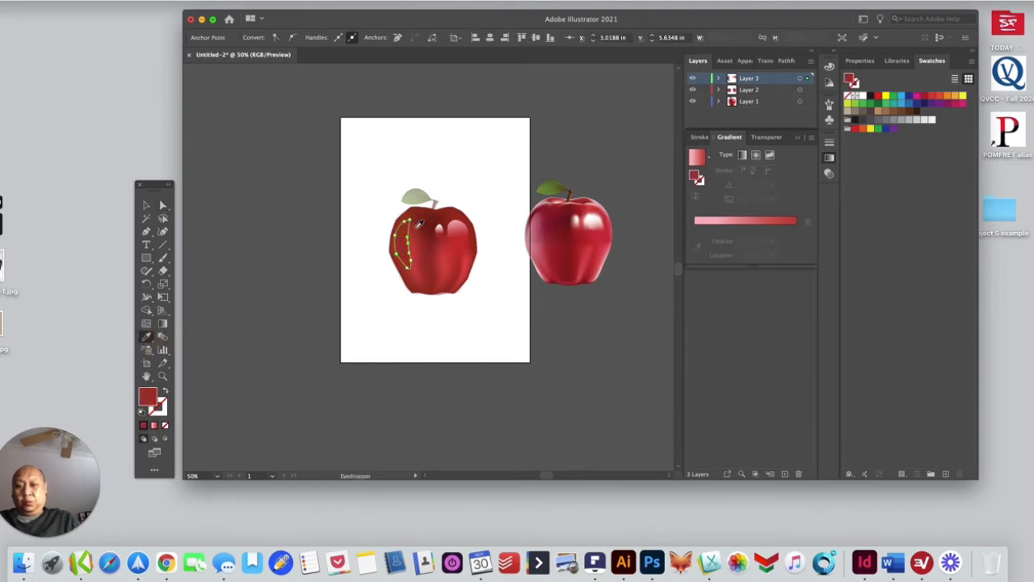
Try adding a gradient mesh point in the upper part of the left highlight, undoing each misplaced point
click(146, 323)
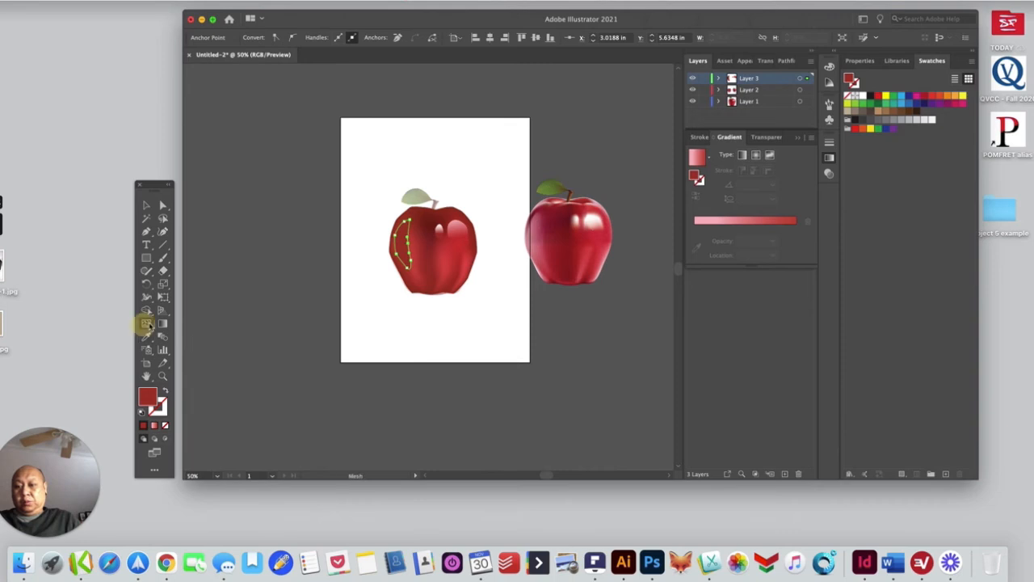
click(408, 233)
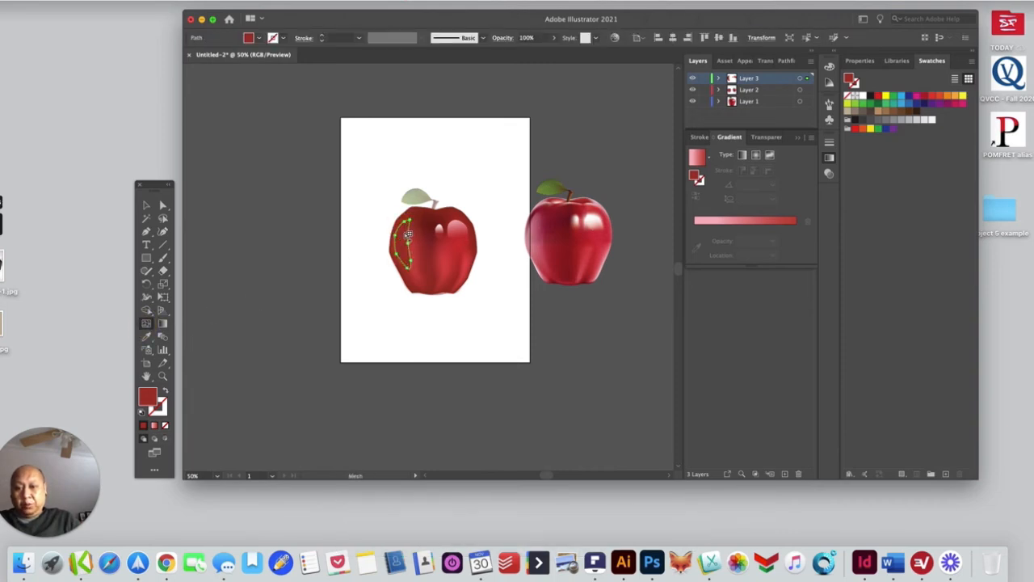
click(404, 232)
key(super+z)
click(404, 232)
key(super+z)
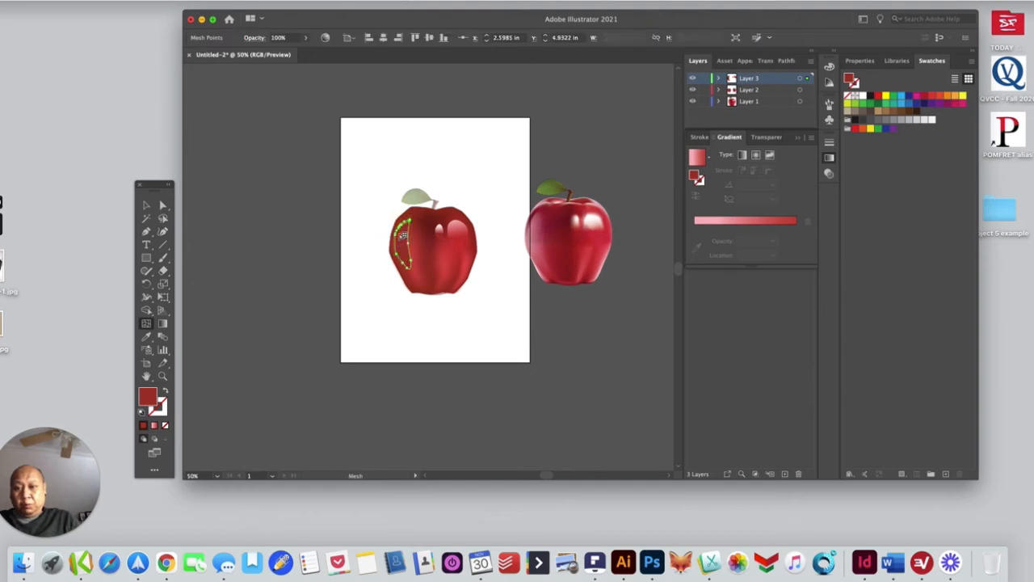
Add a mesh point near the top of the left highlight, colour it pink E88880 and deselect the shape
click(407, 233)
double_click(148, 396)
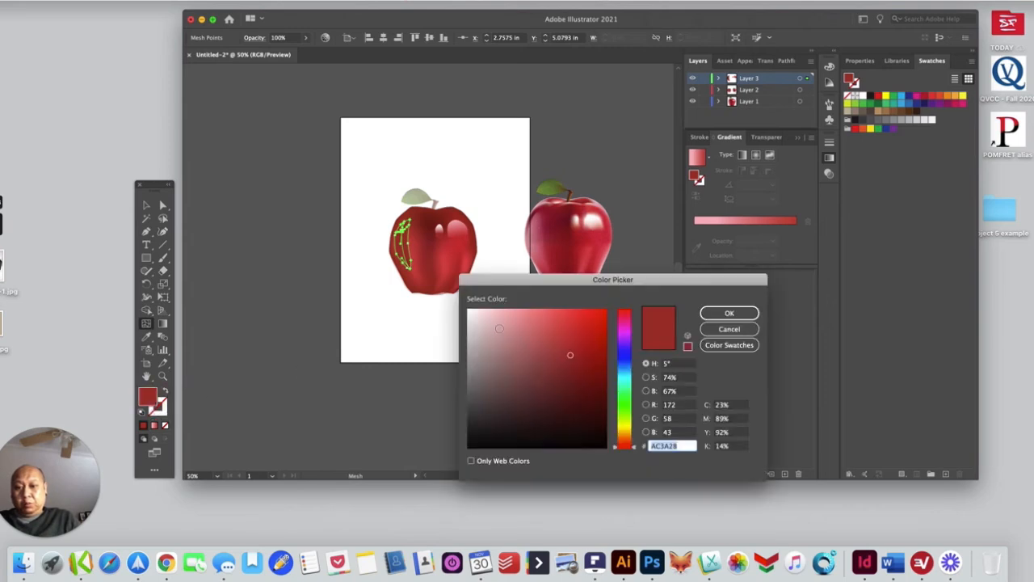
click(529, 319)
click(716, 314)
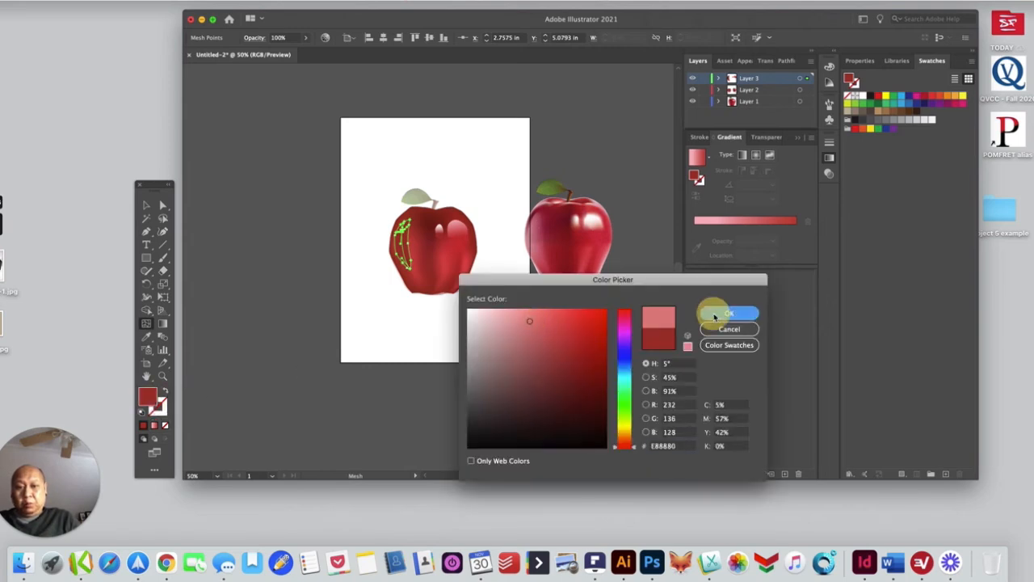
click(162, 206)
click(307, 296)
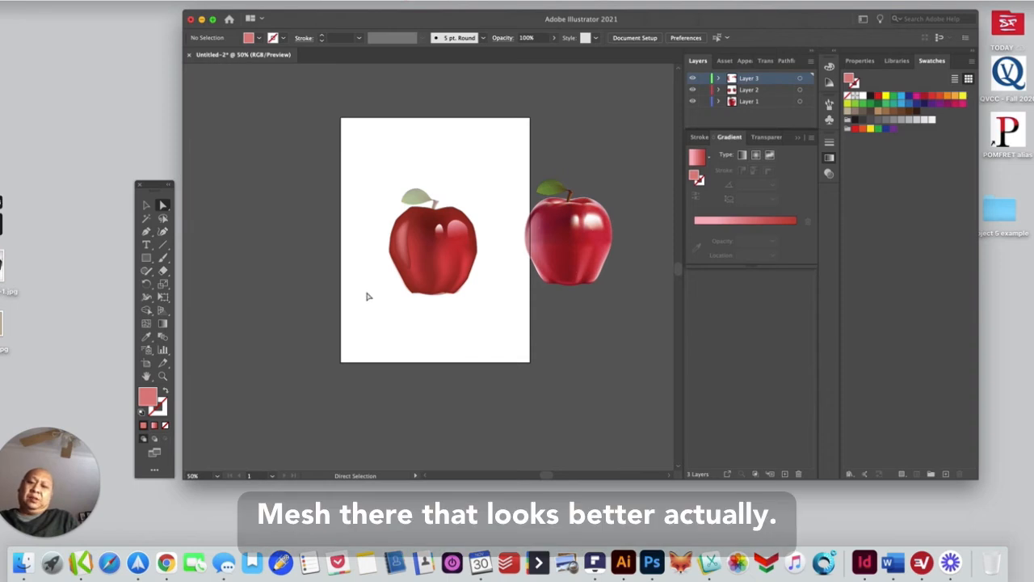
Undo the pink mesh colour, try several reds sampled from the nearby apple body on the mesh point, and deselect it
click(396, 286)
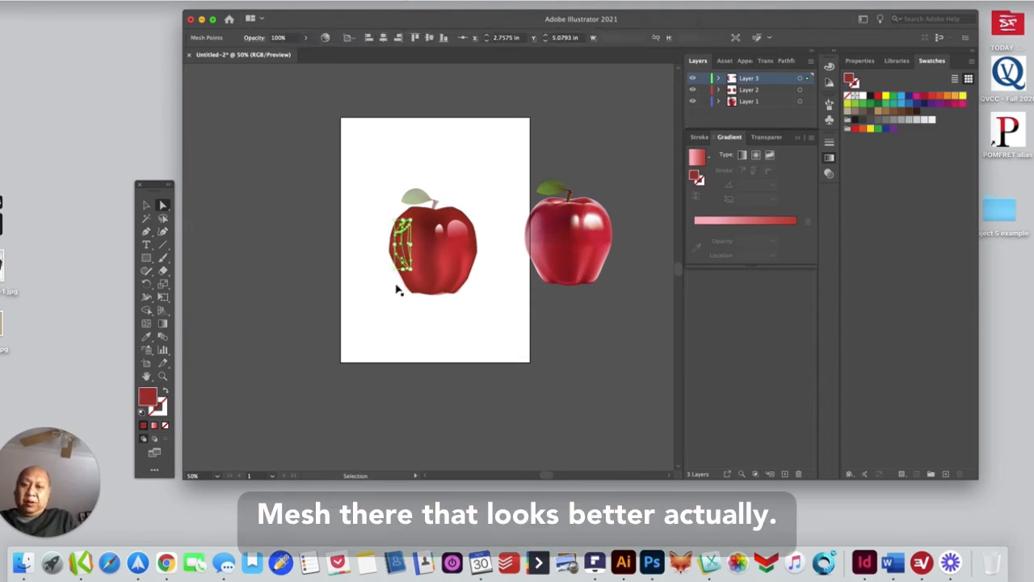
click(147, 337)
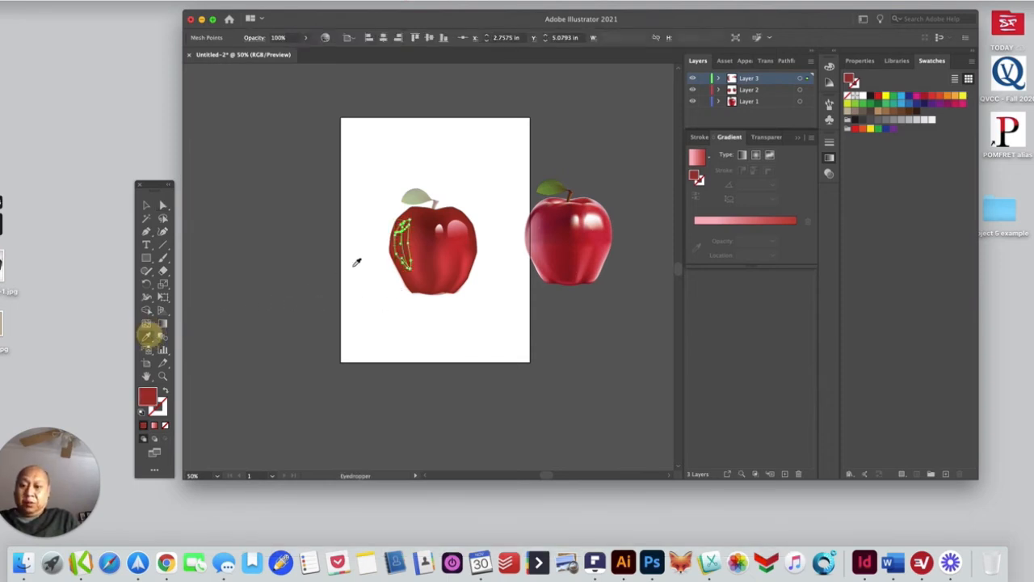
click(421, 241)
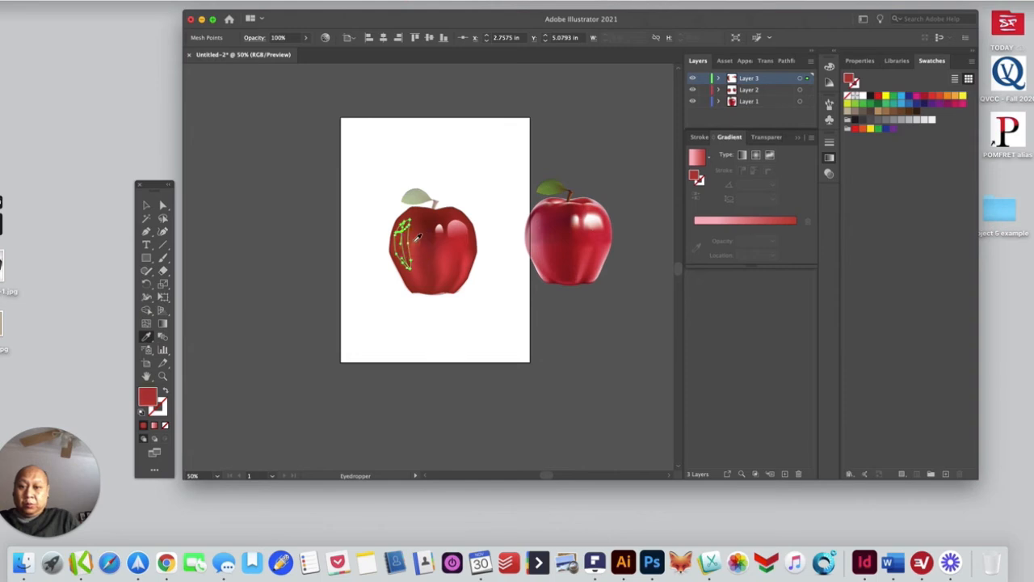
click(420, 243)
click(422, 242)
click(419, 234)
click(418, 234)
click(416, 235)
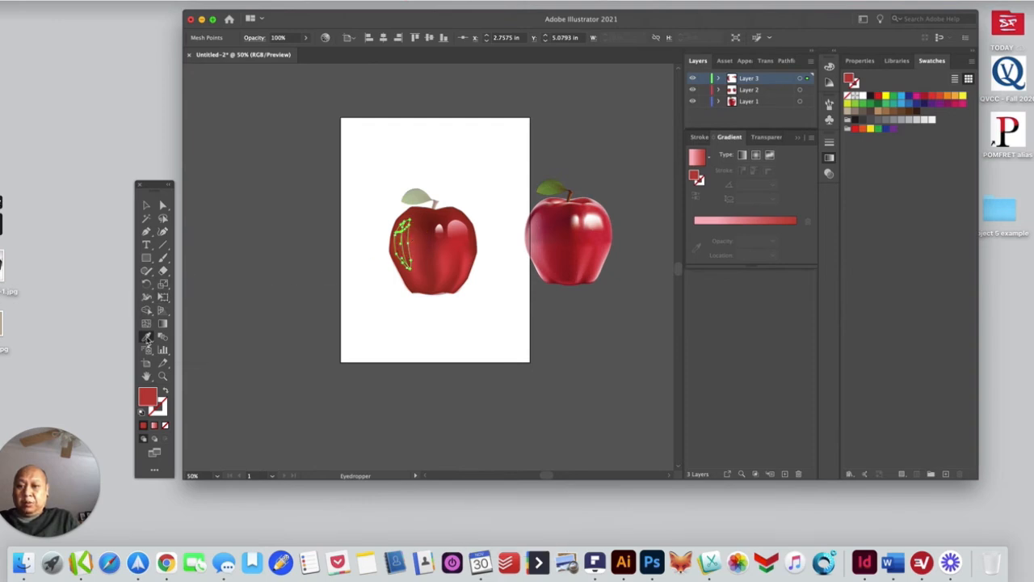
click(146, 206)
click(309, 267)
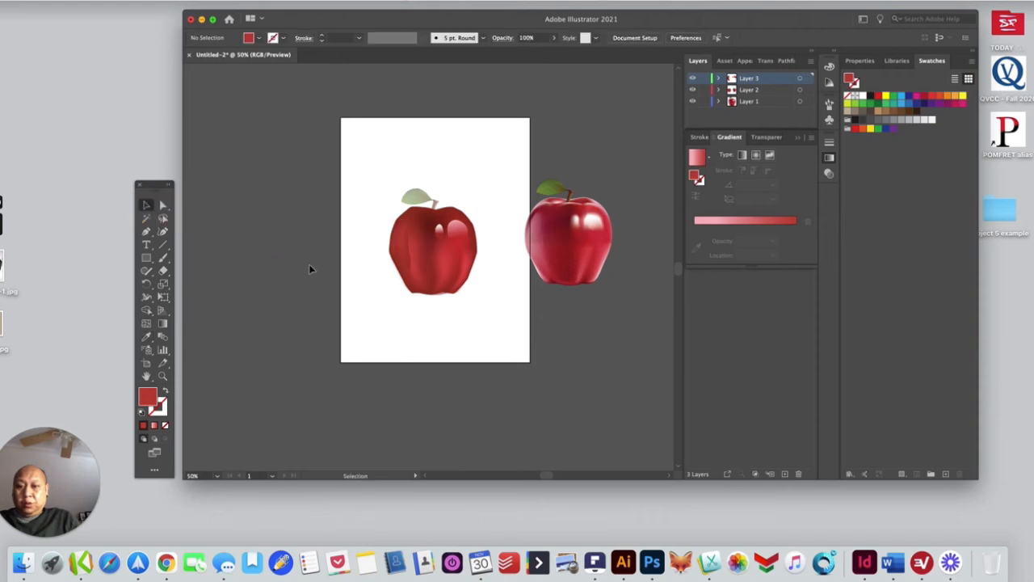
Undo the left highlight's mesh and solid fill back to its pink-to-red linear gradient
click(403, 233)
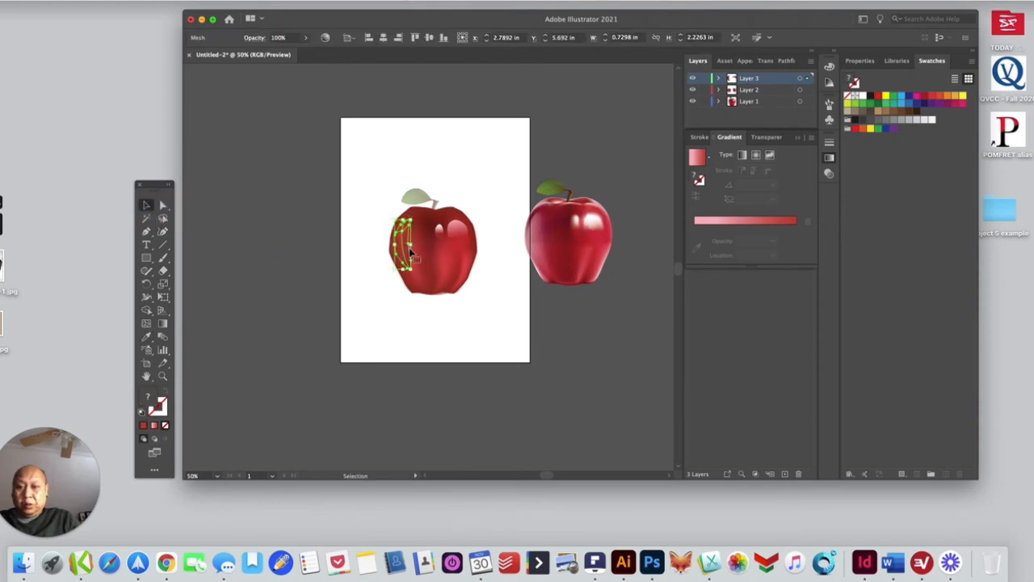
click(420, 260)
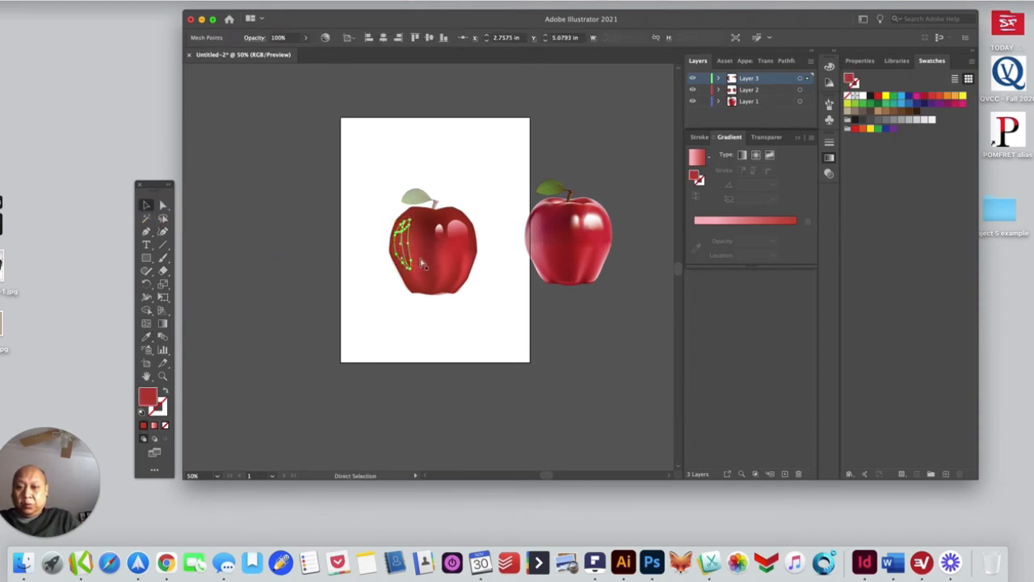
key(super+z)
key(super+z)
key(super+z)
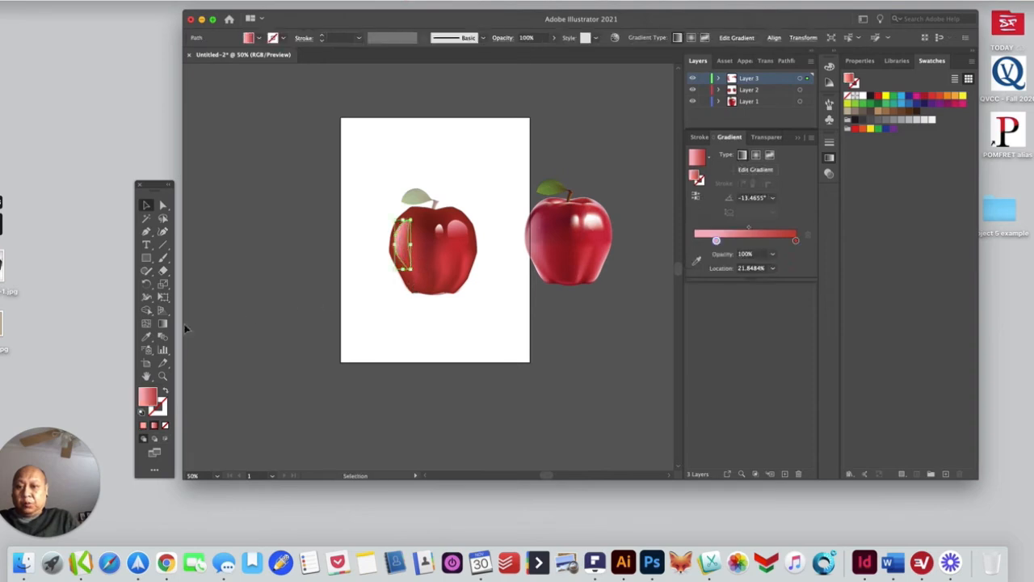
Fill the left highlight with the solid red C94739 sampled from the apple body beside it and deselect it
click(147, 336)
click(419, 237)
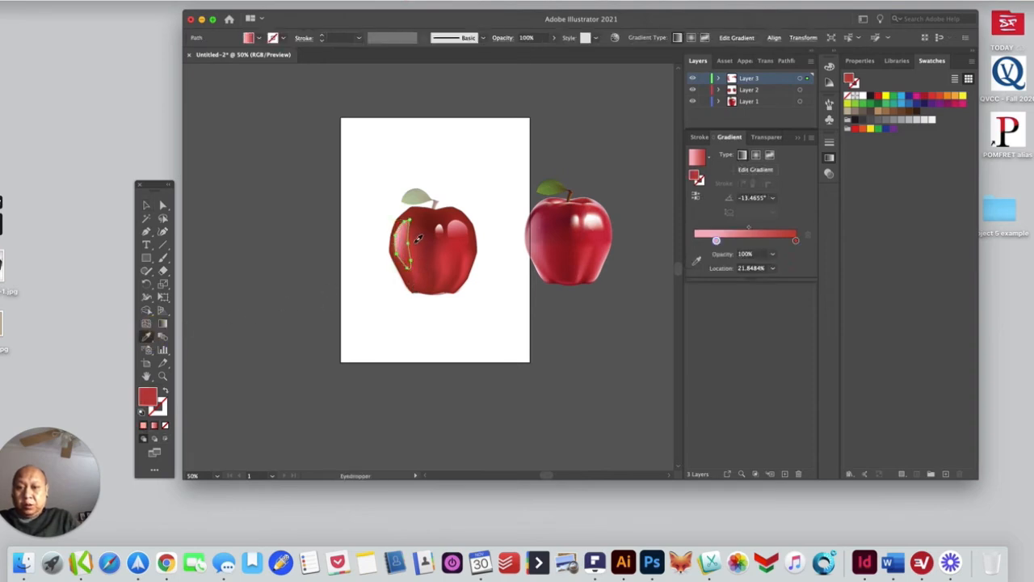
click(163, 205)
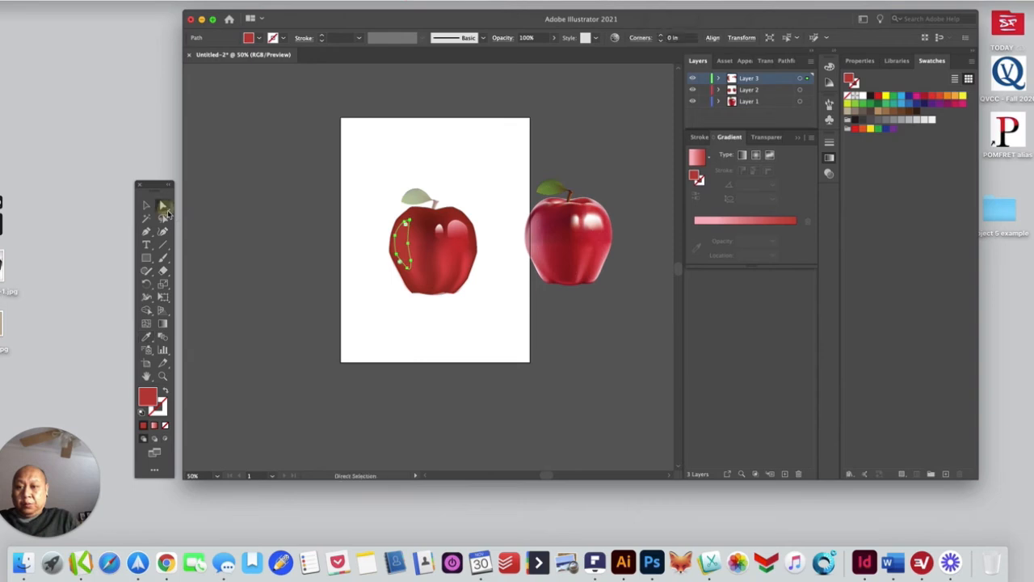
click(290, 269)
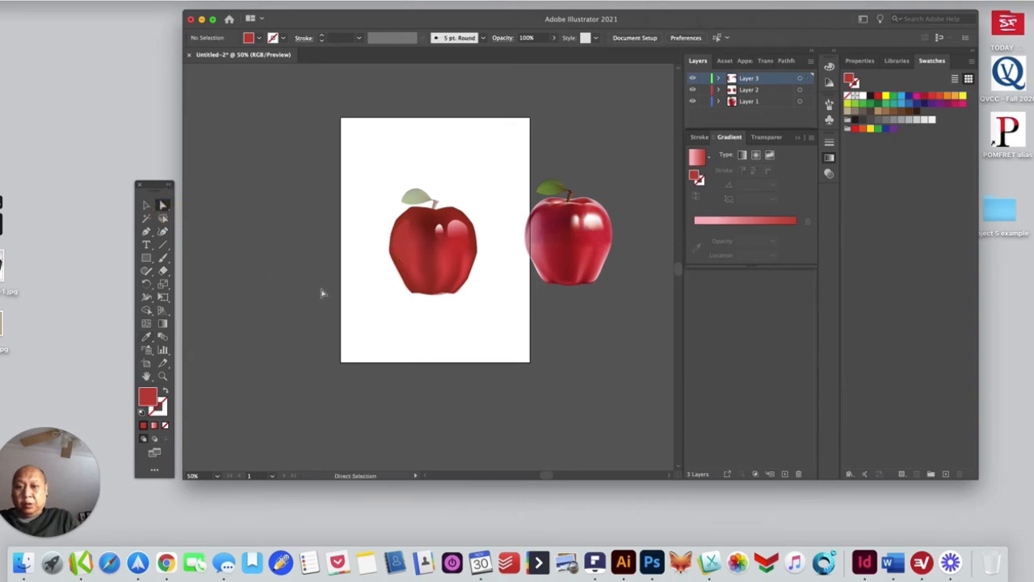
Add a mesh point in the upper part of the left highlight, colour it light red E86D64 and deselect the shape
click(405, 251)
click(147, 323)
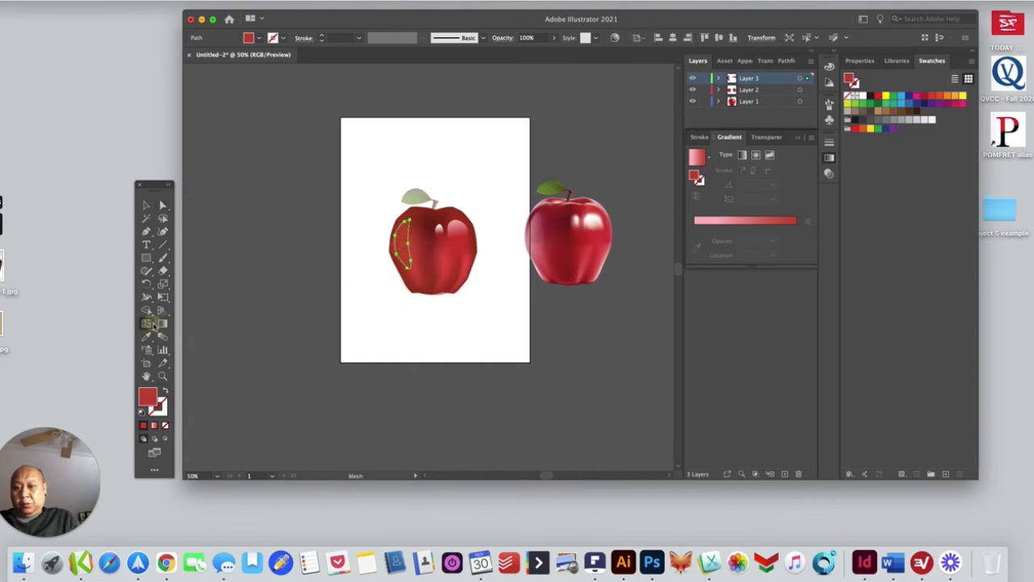
click(407, 232)
double_click(149, 395)
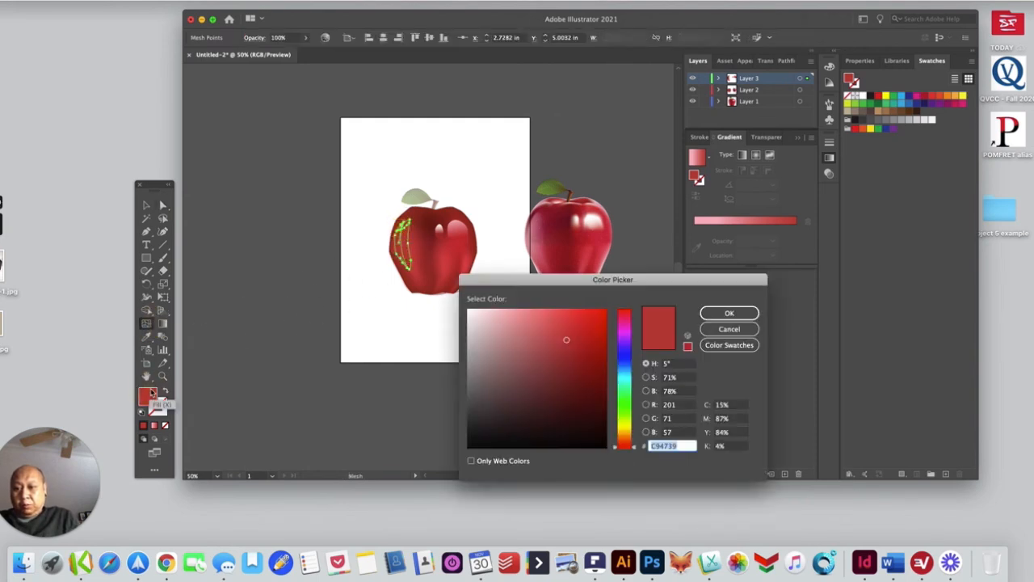
click(547, 321)
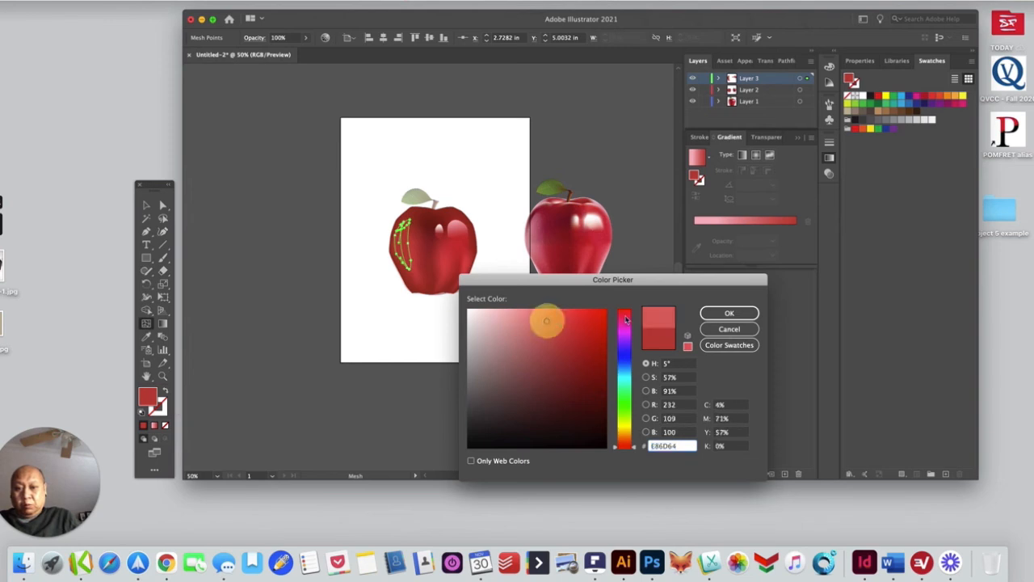
click(729, 313)
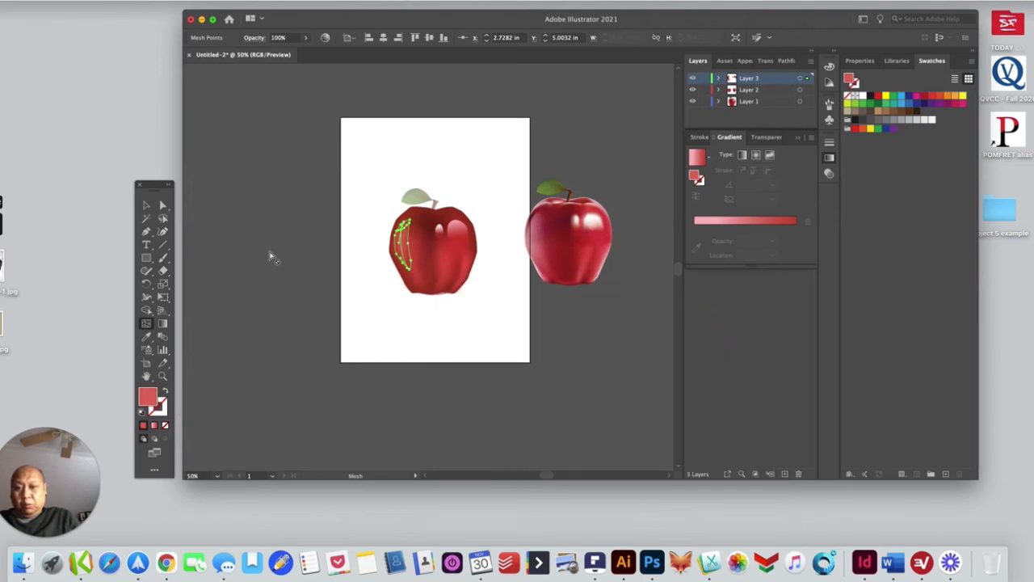
click(178, 202)
click(319, 274)
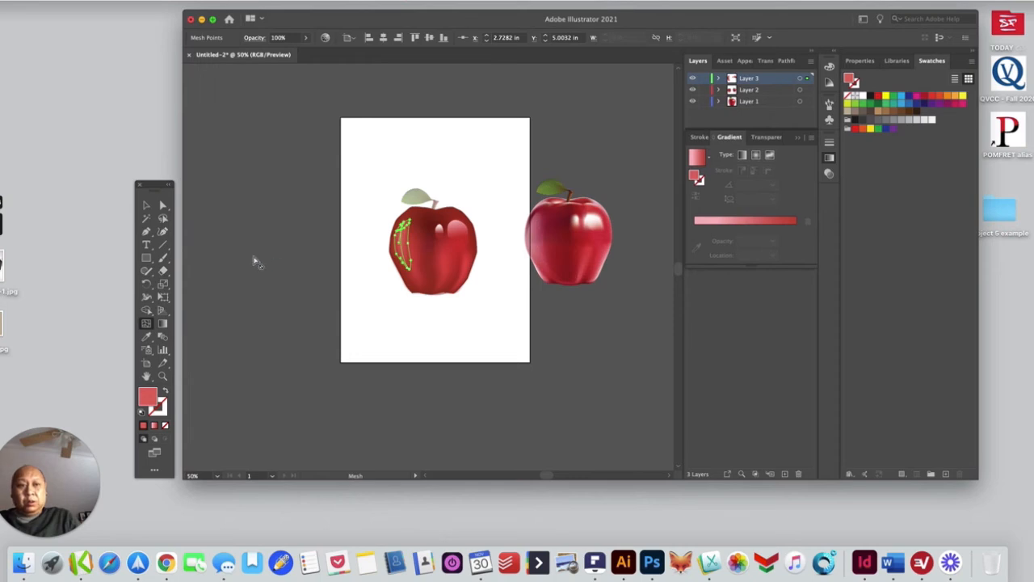
click(163, 205)
click(343, 295)
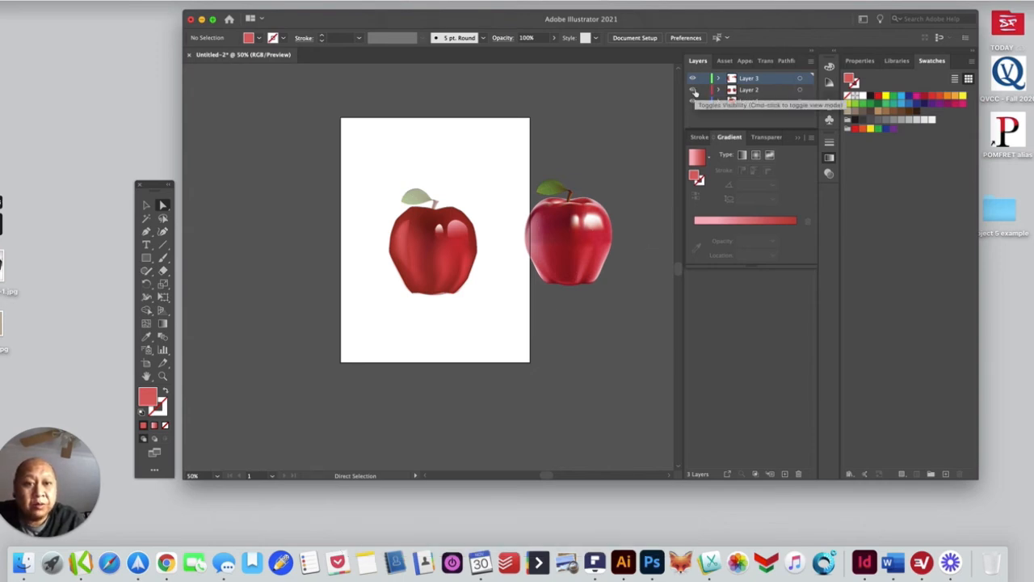
Hide Layer 2 and Layer 3, keeping the faded reference apple on Layer 1 visible
click(694, 91)
click(693, 102)
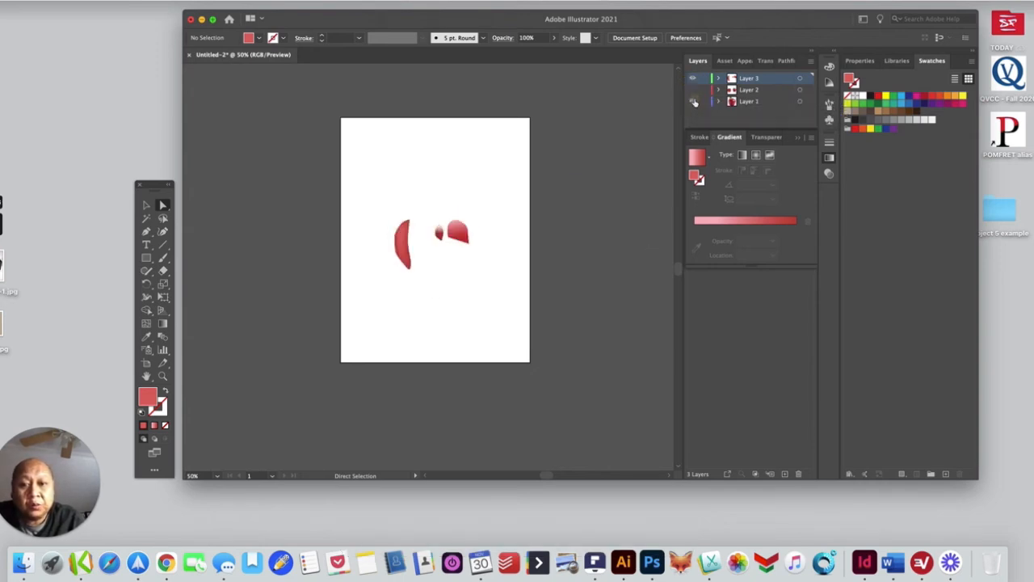
click(693, 98)
click(692, 78)
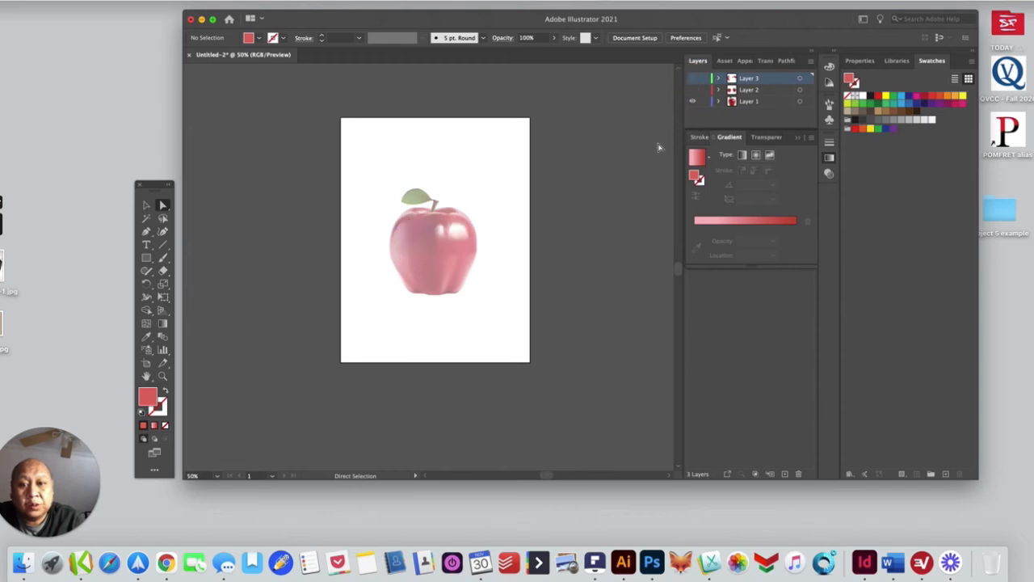
Show Layer 3 so its existing highlight shapes appear over the faded reference apple at 100% zoom
click(163, 376)
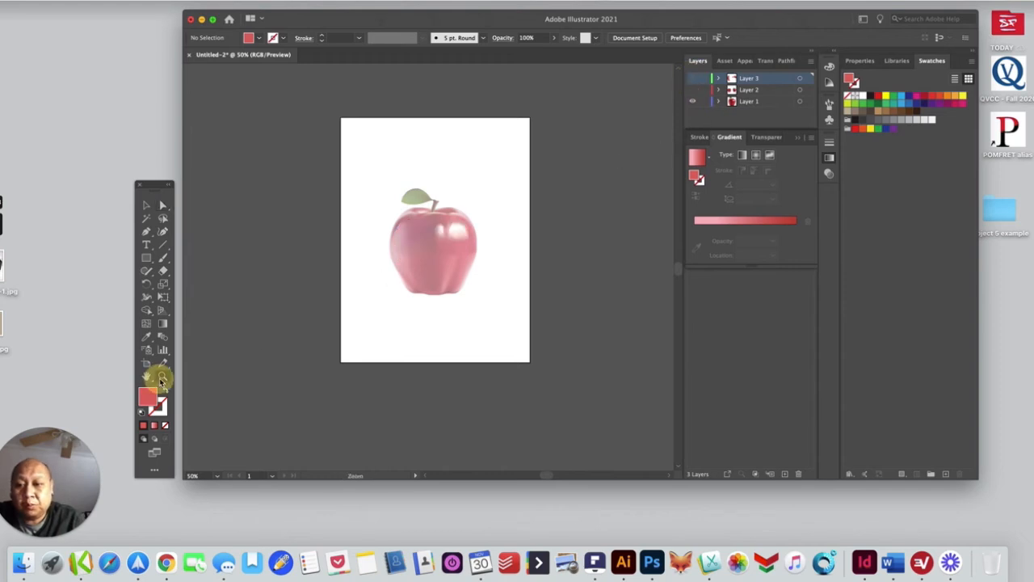
click(439, 263)
click(426, 257)
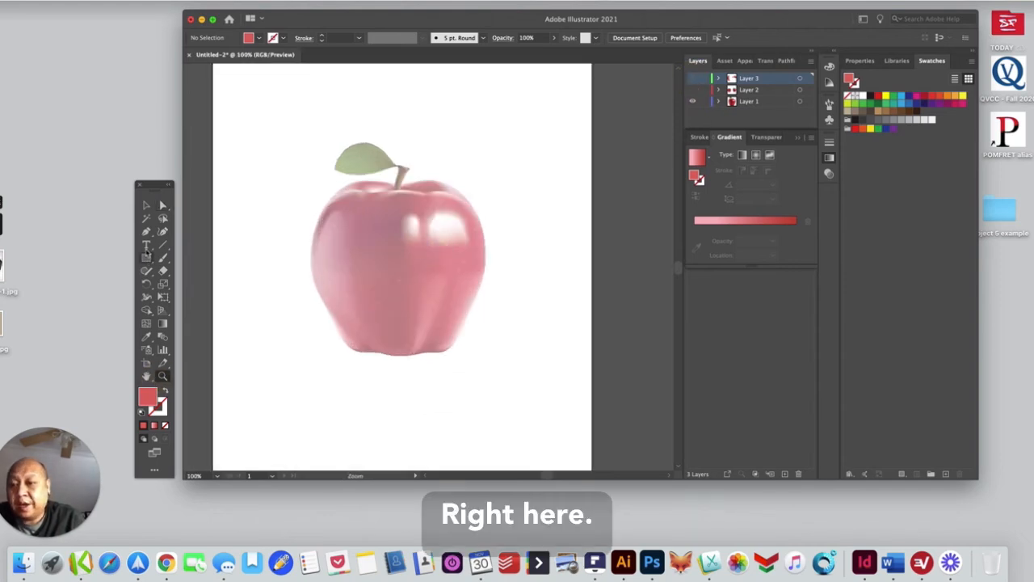
click(146, 231)
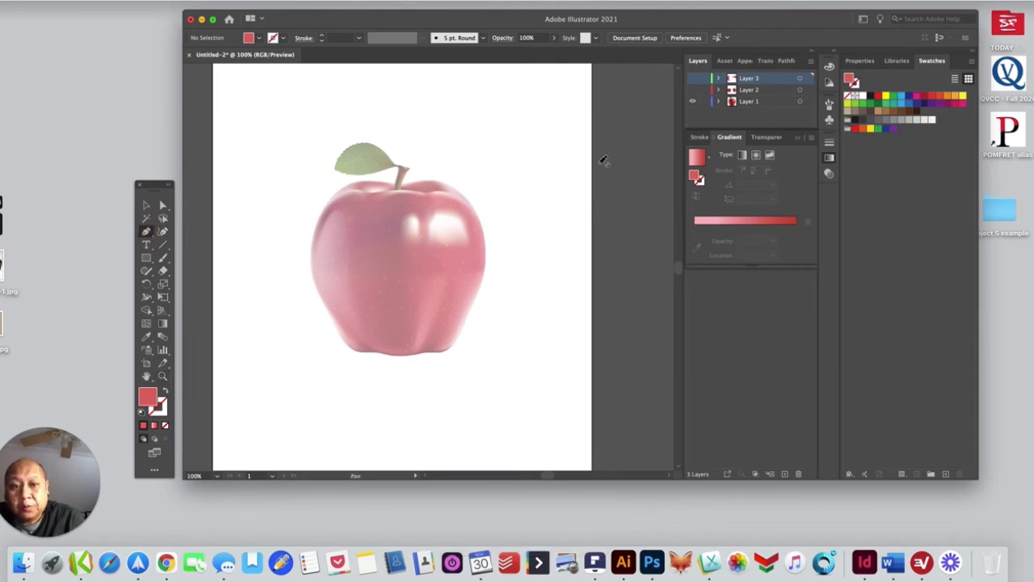
click(692, 79)
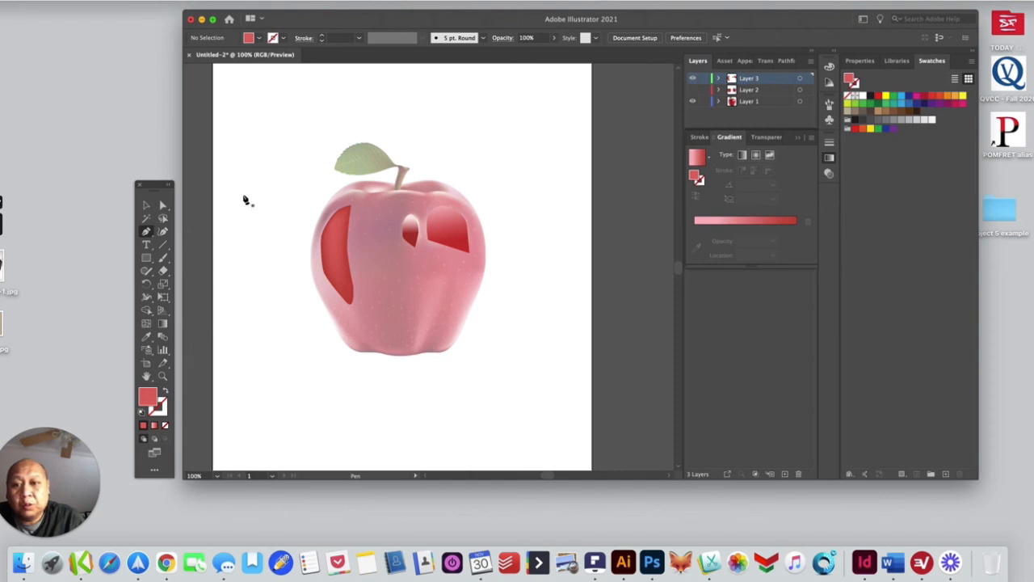
Draw a closed highlight shape with the Pen tool along the upper-left shoulder of the reference apple
click(356, 194)
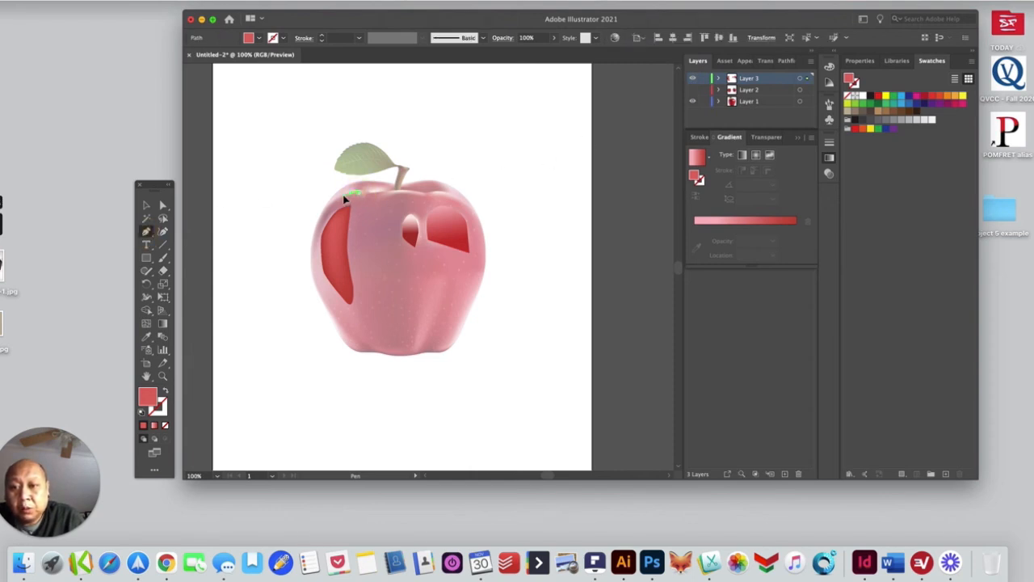
click(338, 203)
click(332, 208)
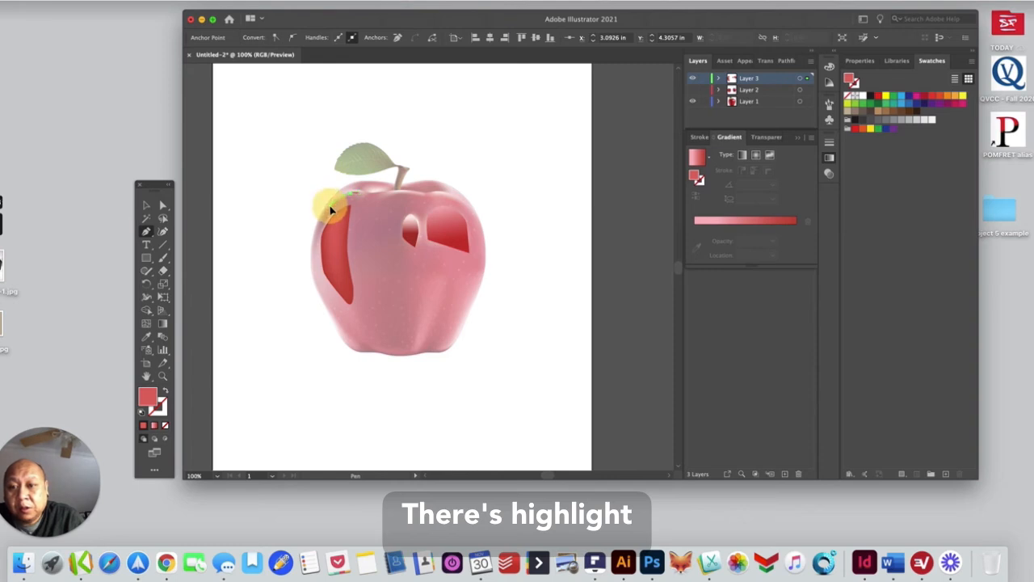
click(332, 208)
click(332, 203)
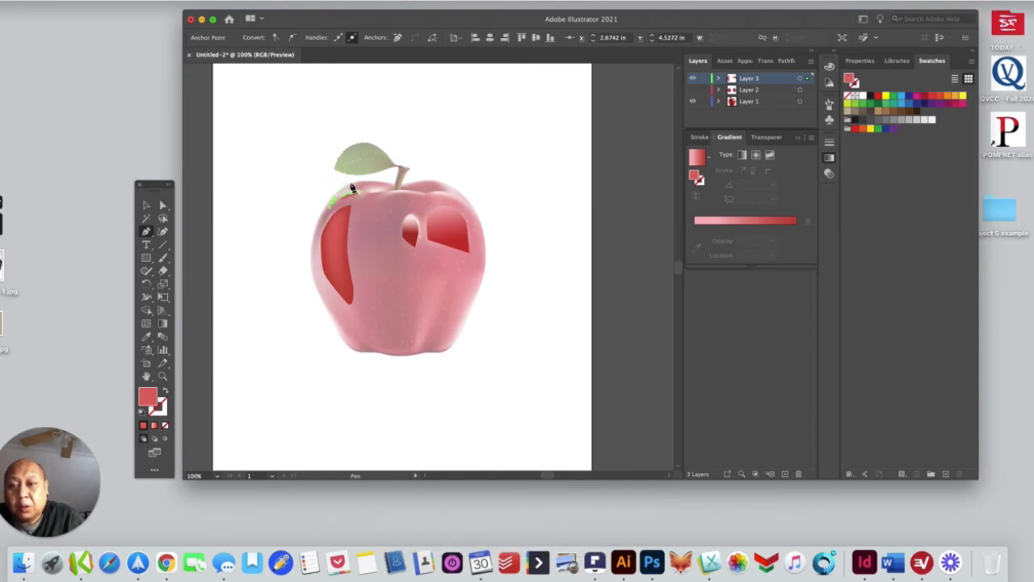
drag(346, 184, 356, 181)
click(364, 186)
click(363, 193)
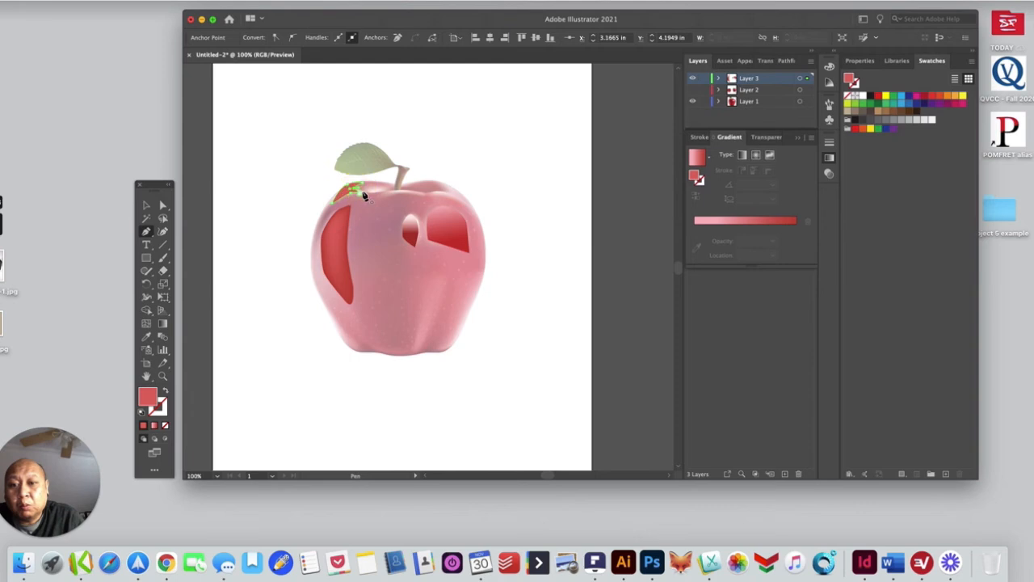
click(361, 191)
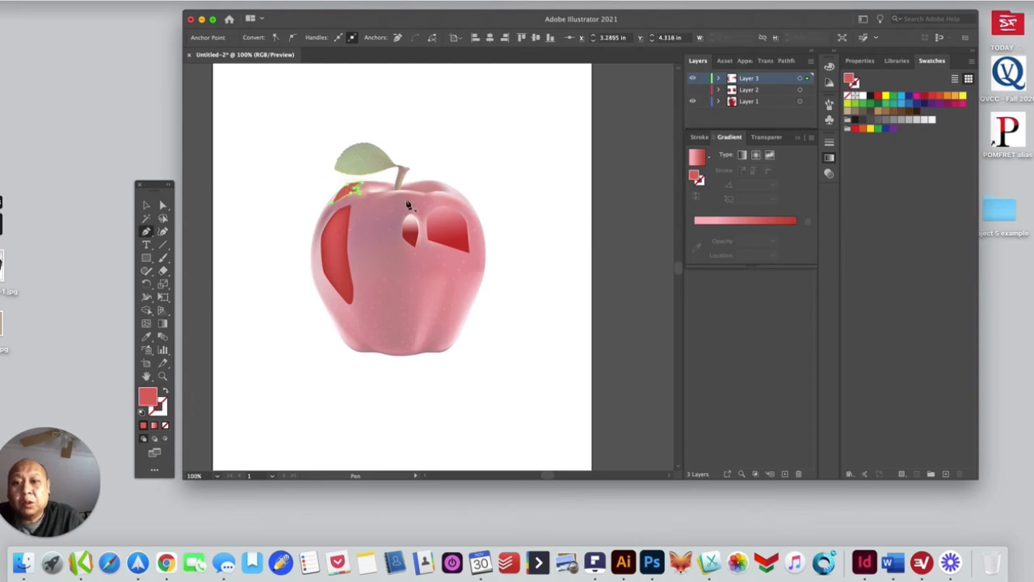
Draw a narrow highlight shape with the Pen tool along the apple's top rim, just below the base of the stem
click(386, 199)
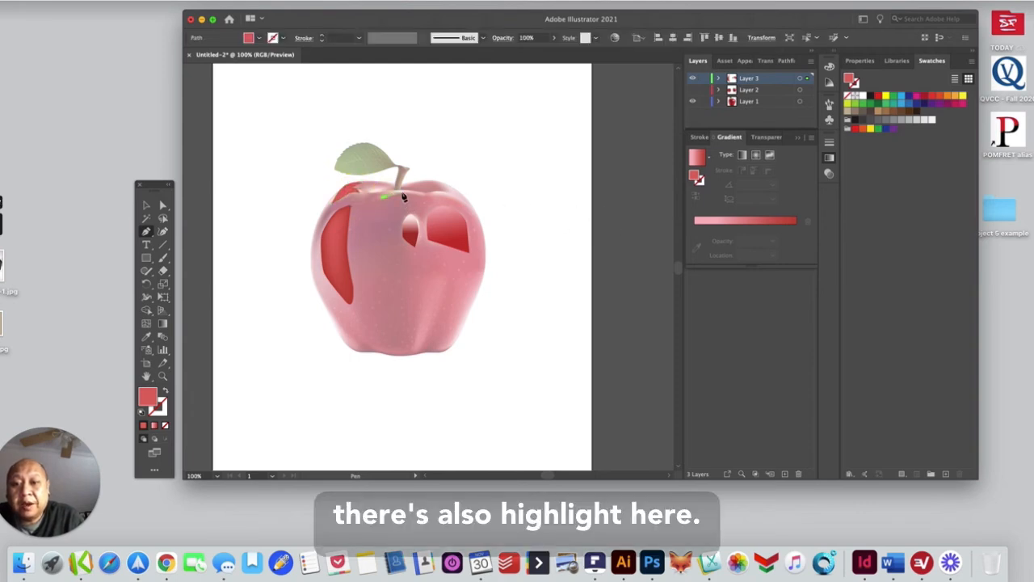
click(422, 197)
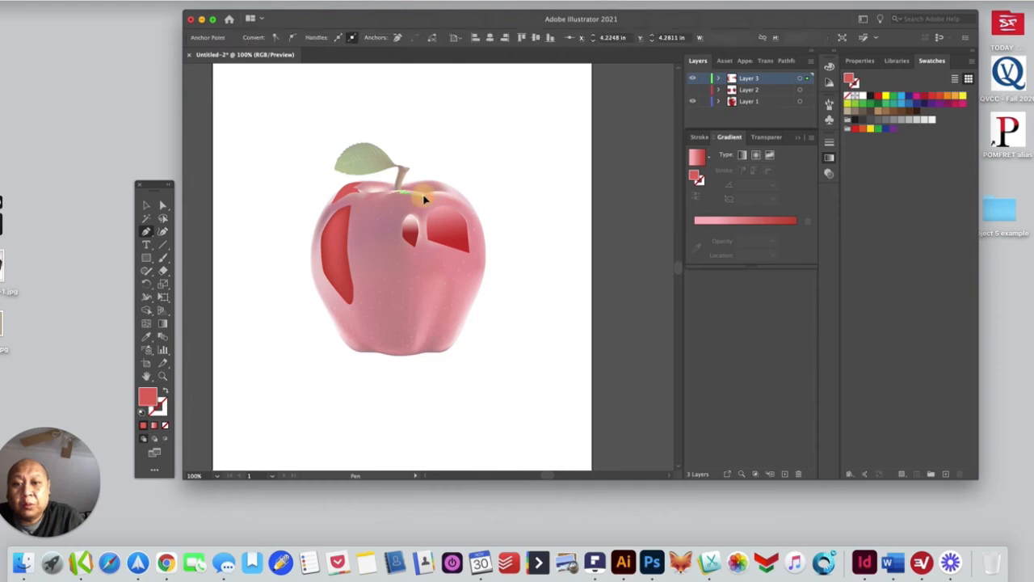
click(417, 192)
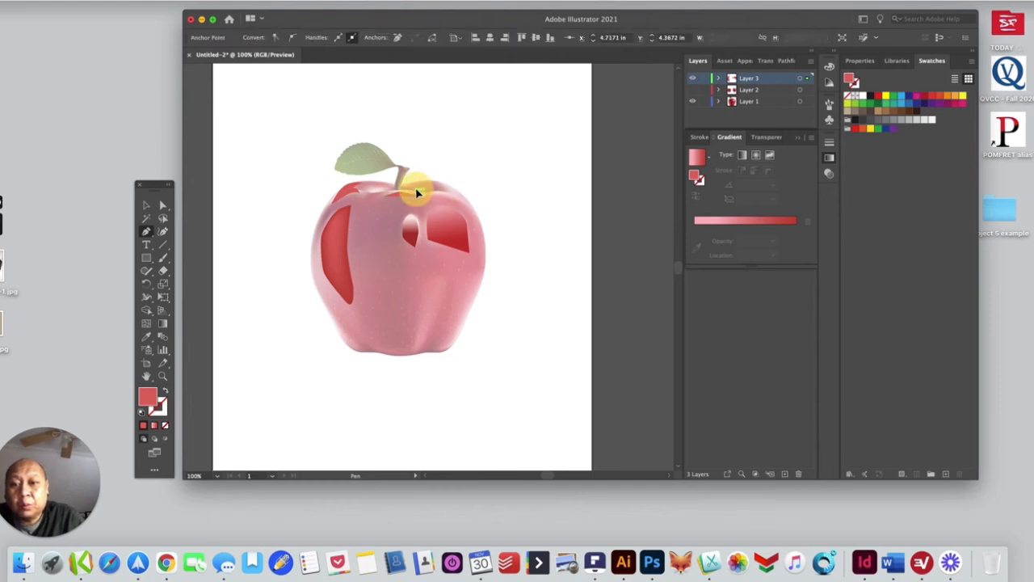
click(399, 191)
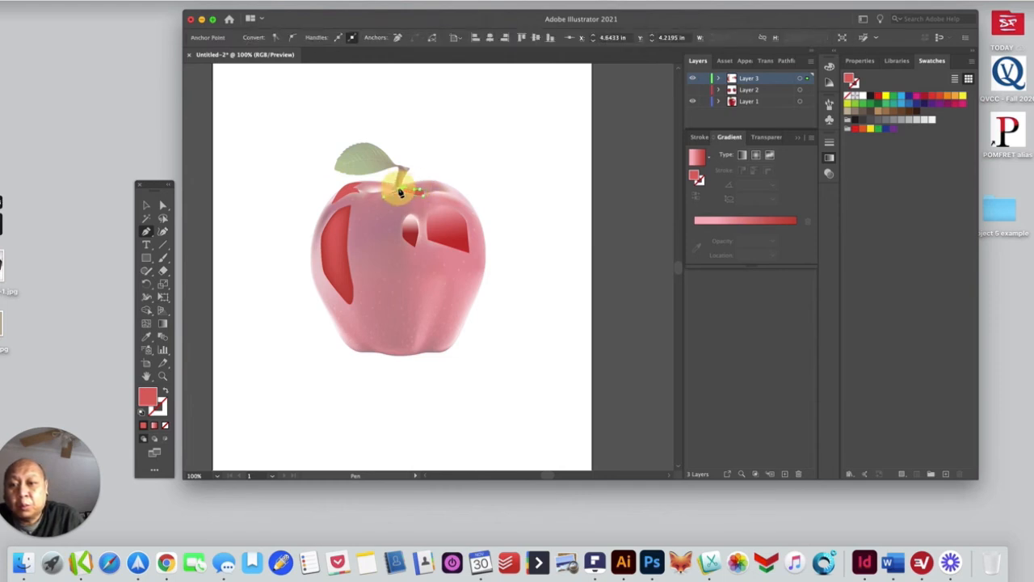
click(387, 191)
click(377, 194)
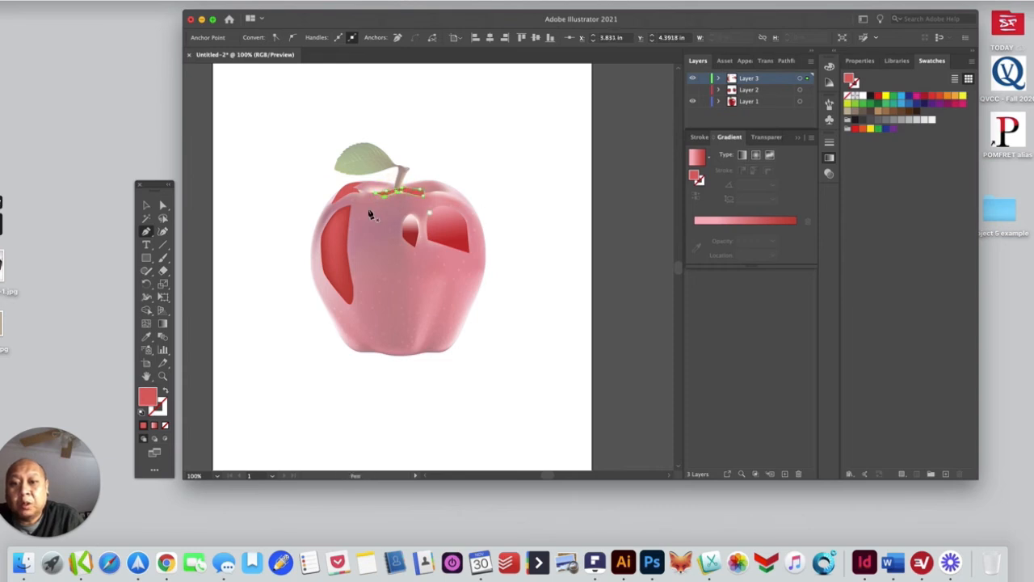
Draw a curved highlight shape with the Pen tool along the upper-right shoulder of the reference apple
click(146, 232)
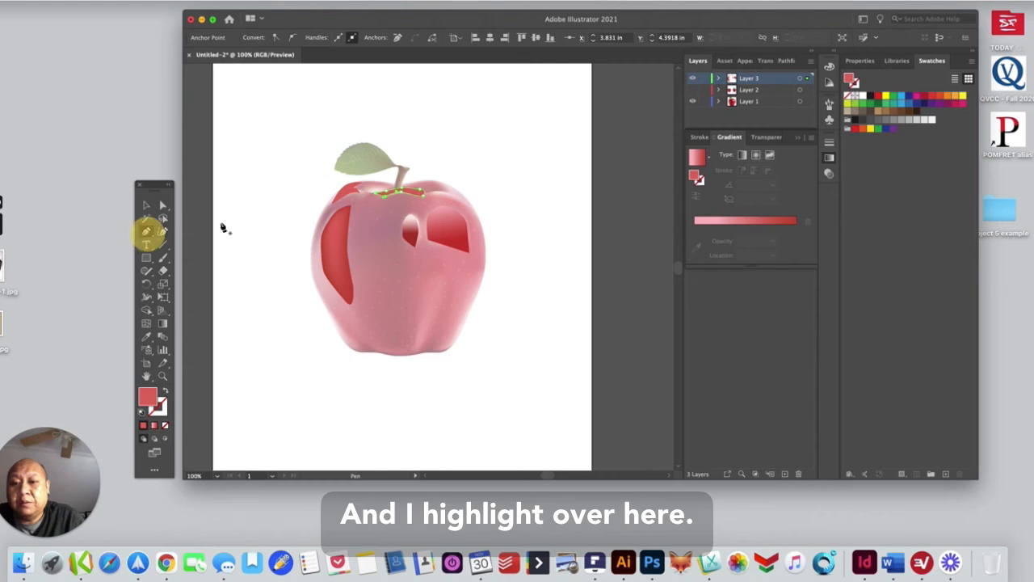
click(432, 194)
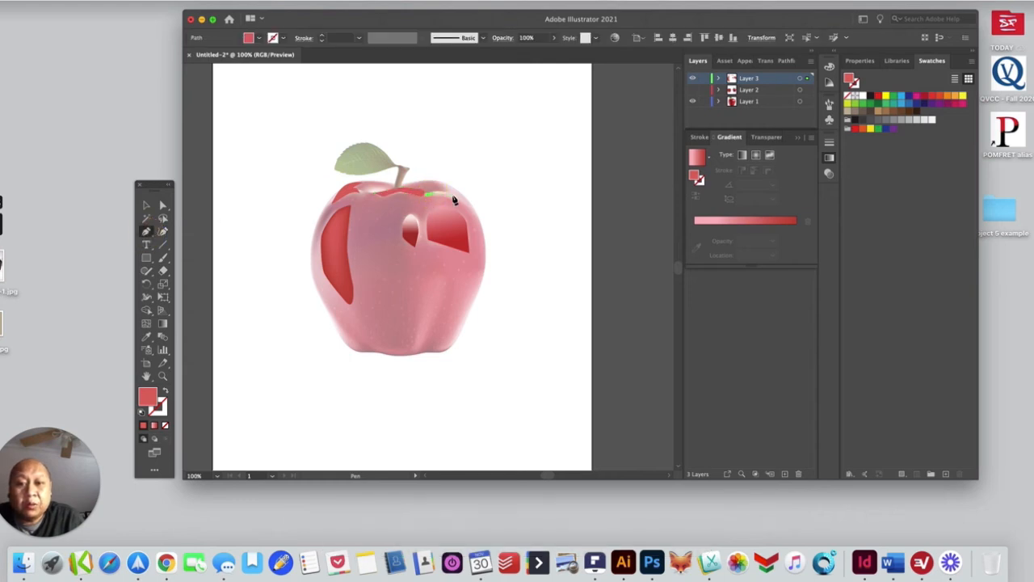
click(462, 203)
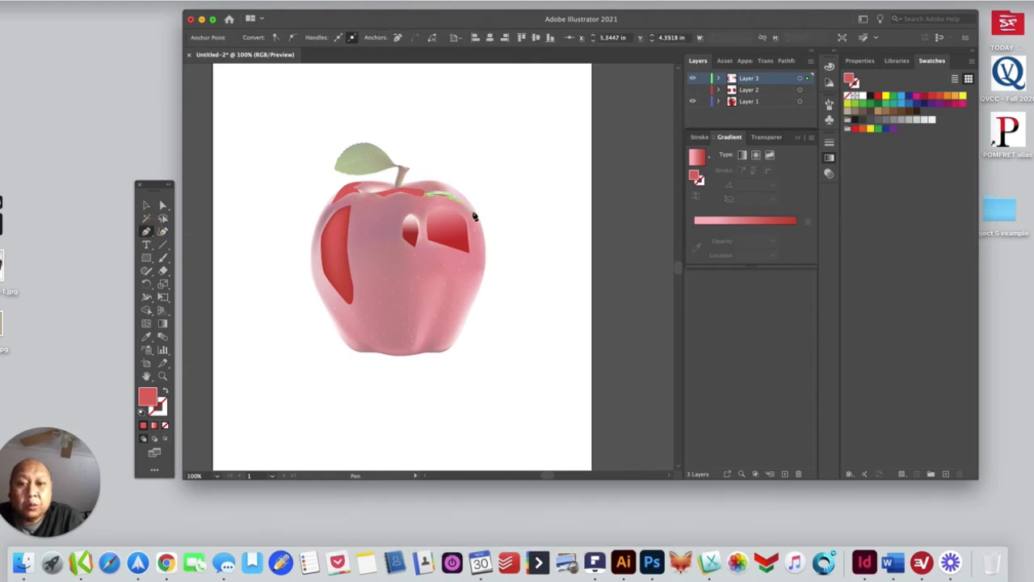
click(475, 215)
click(470, 206)
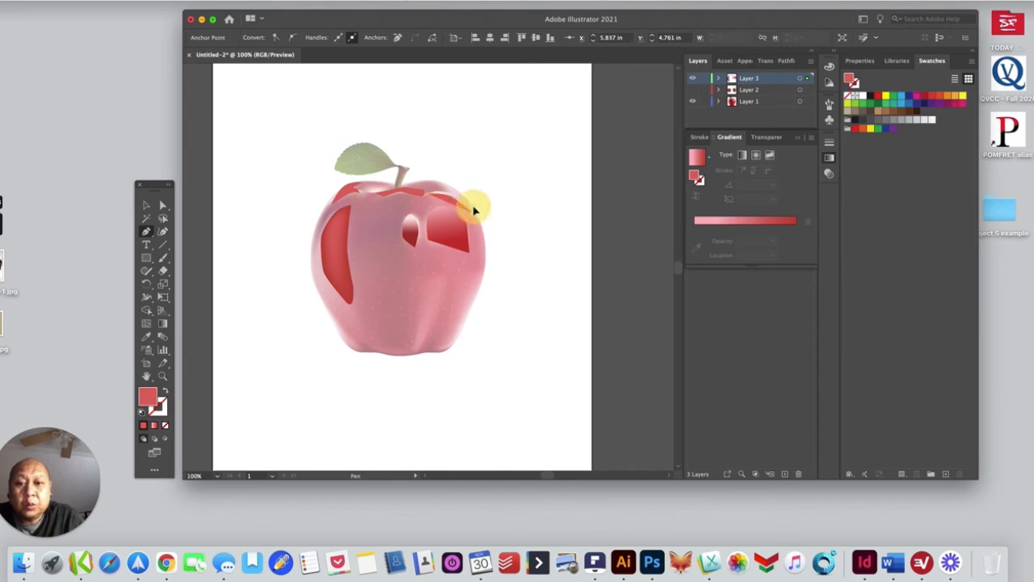
click(455, 192)
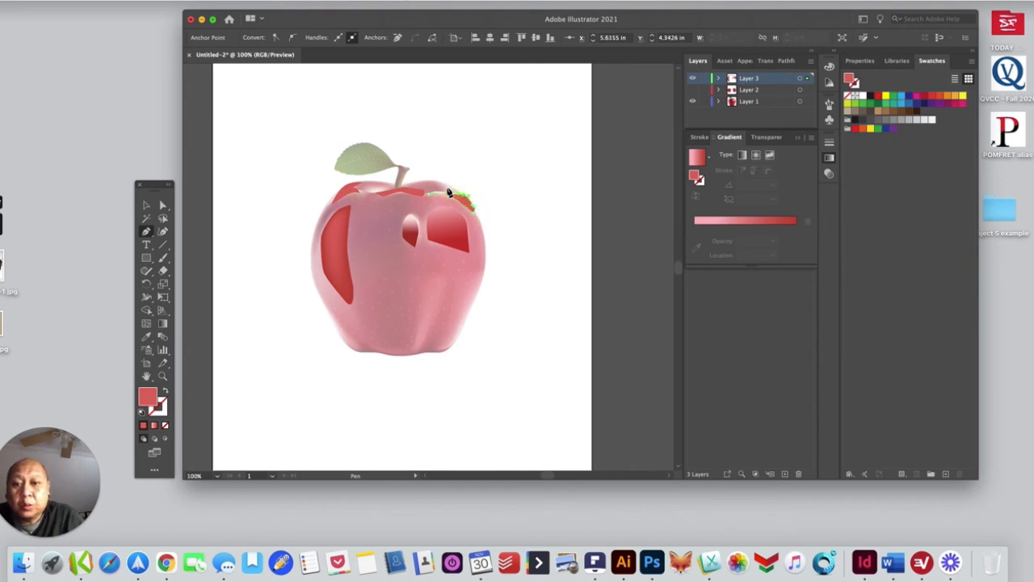
drag(445, 185, 439, 183)
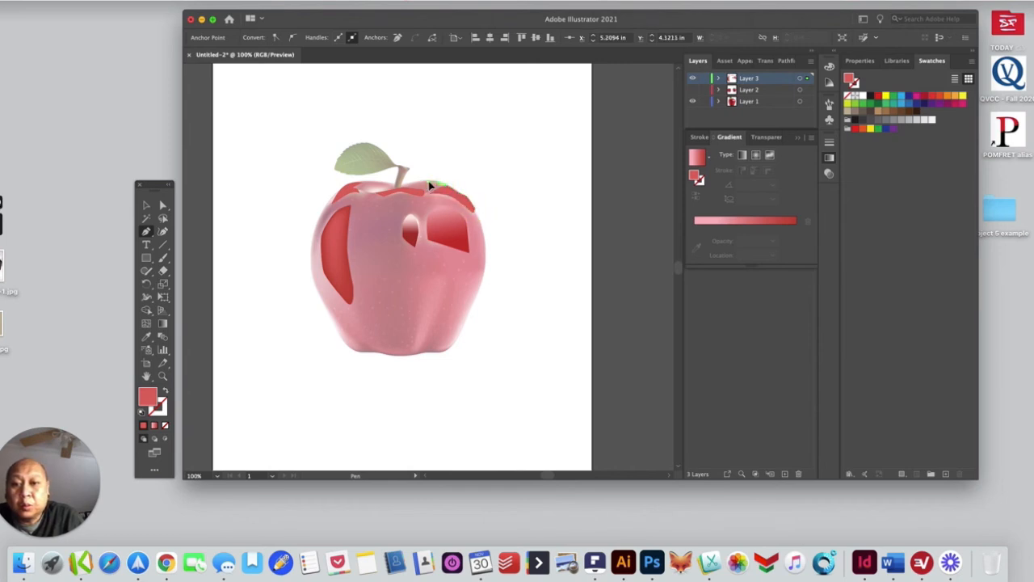
click(433, 183)
click(445, 191)
click(432, 188)
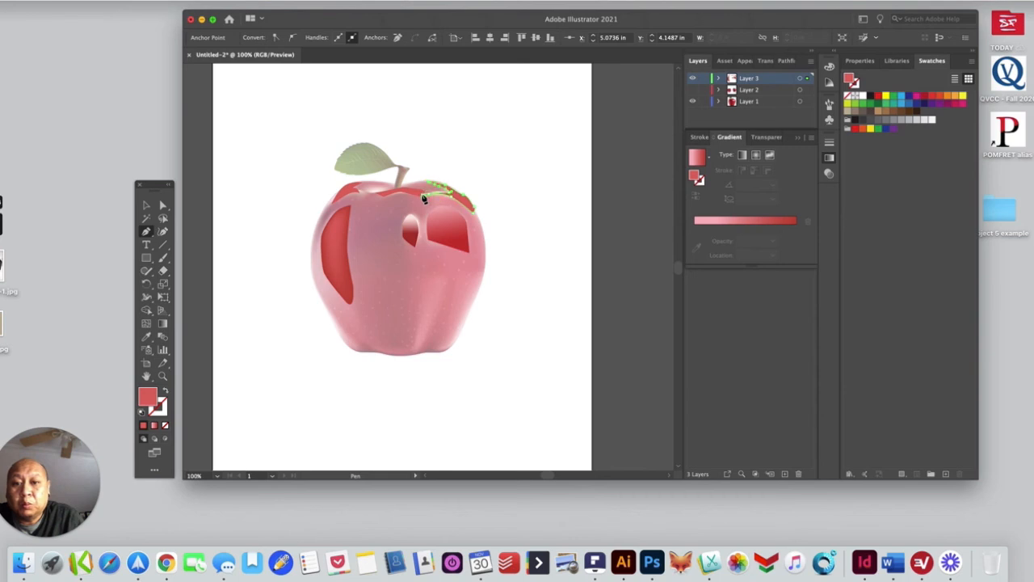
super+click(438, 191)
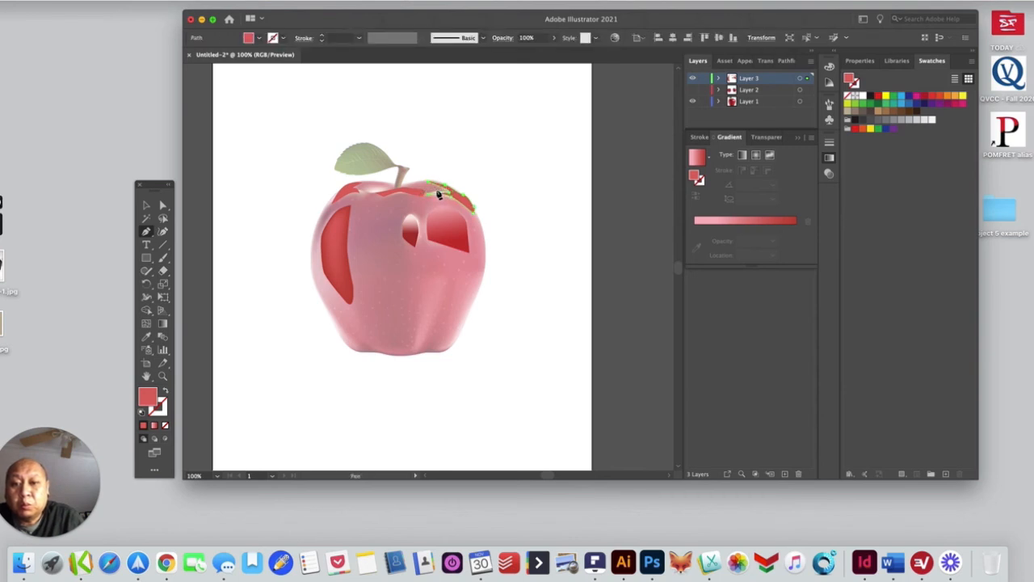
click(432, 194)
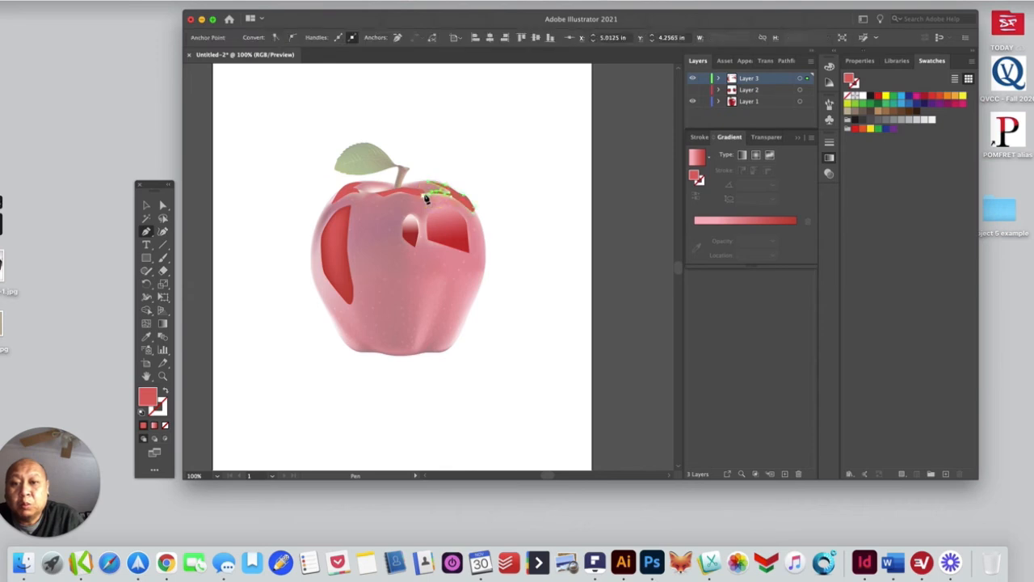
click(476, 210)
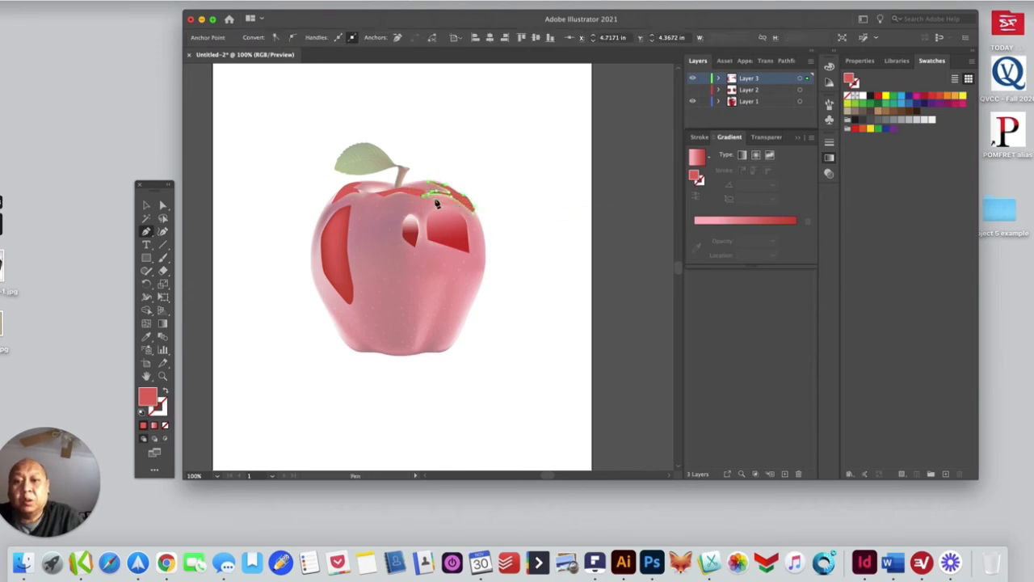
Show Layer 2 with the apple body and deselect the right shoulder highlight
click(693, 89)
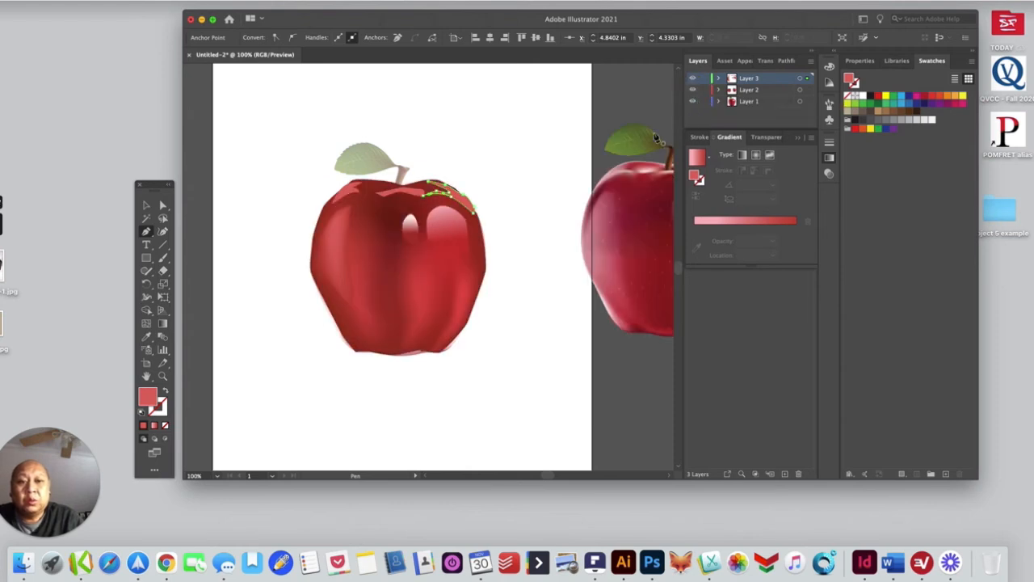
click(163, 205)
click(250, 213)
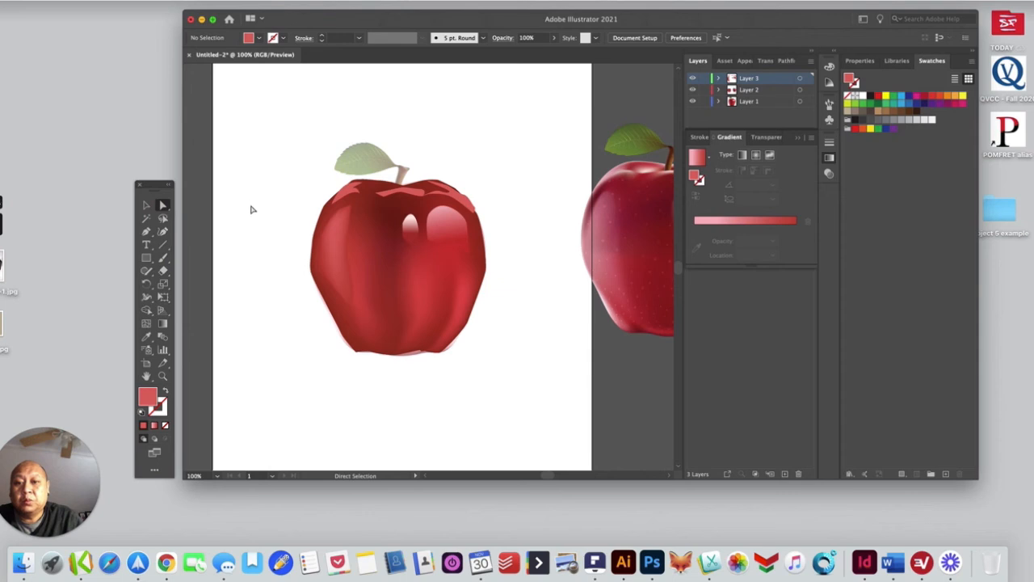
Fill the right shoulder highlight with the light pink EA8E8C and deselect it
click(469, 202)
double_click(148, 399)
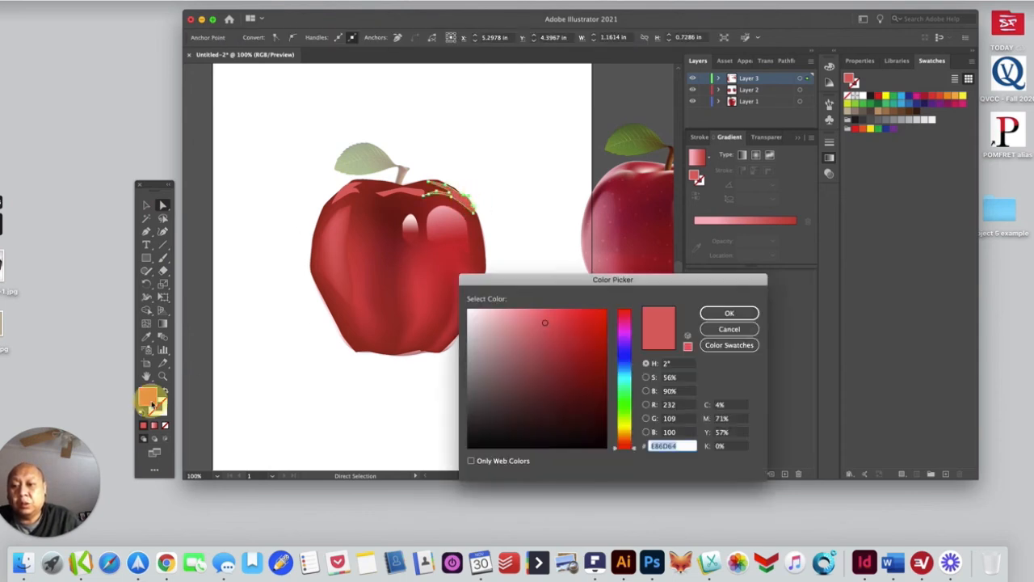
click(519, 315)
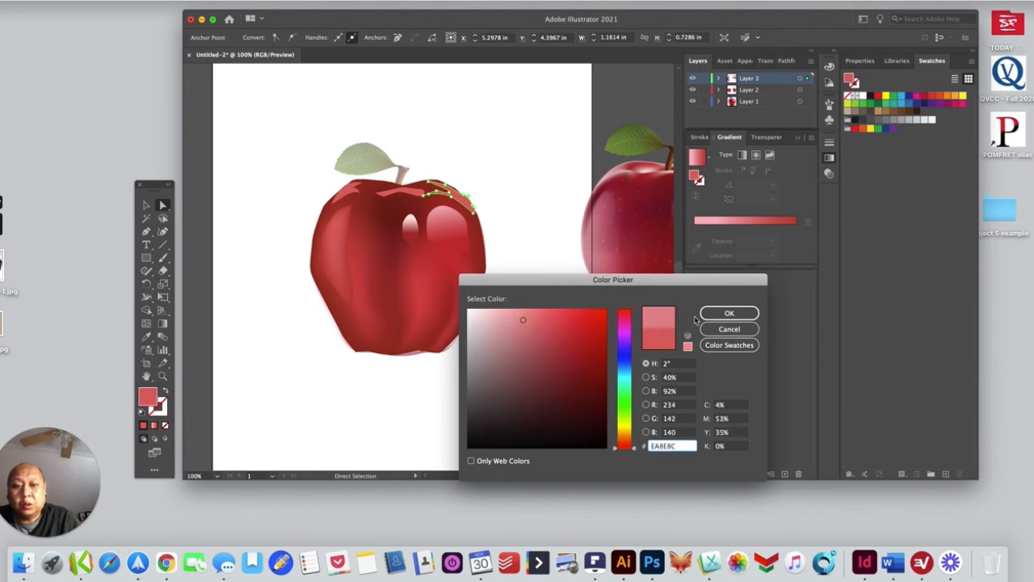
click(727, 314)
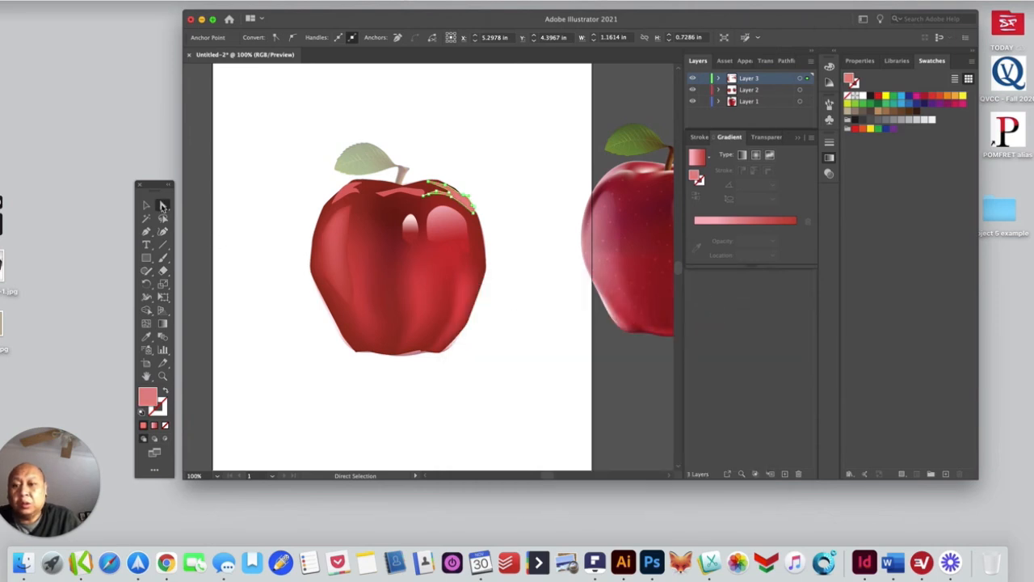
click(255, 243)
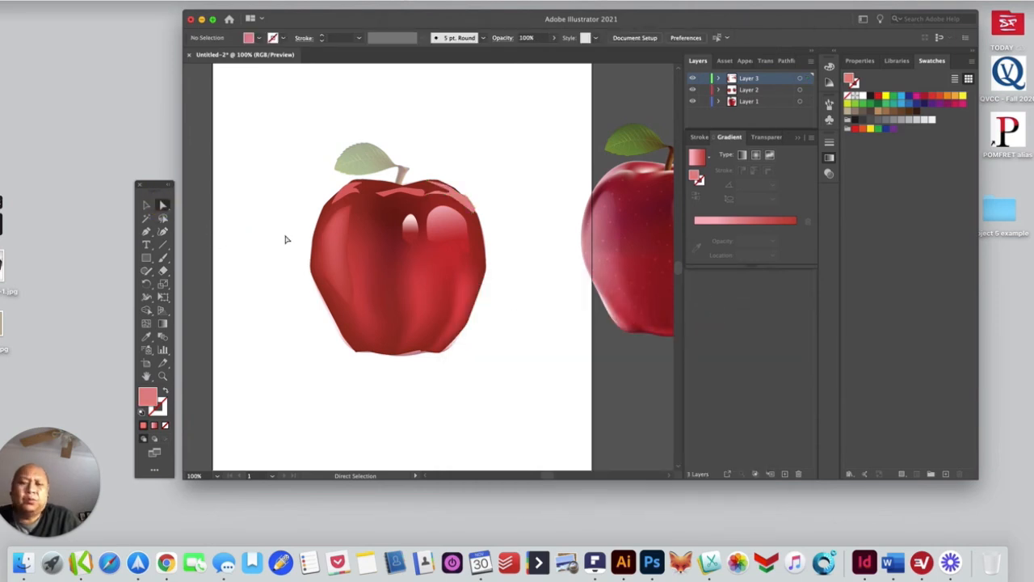
Fill the highlight below the stem with the light pink sampled from the right shoulder highlight and deselect it
click(409, 199)
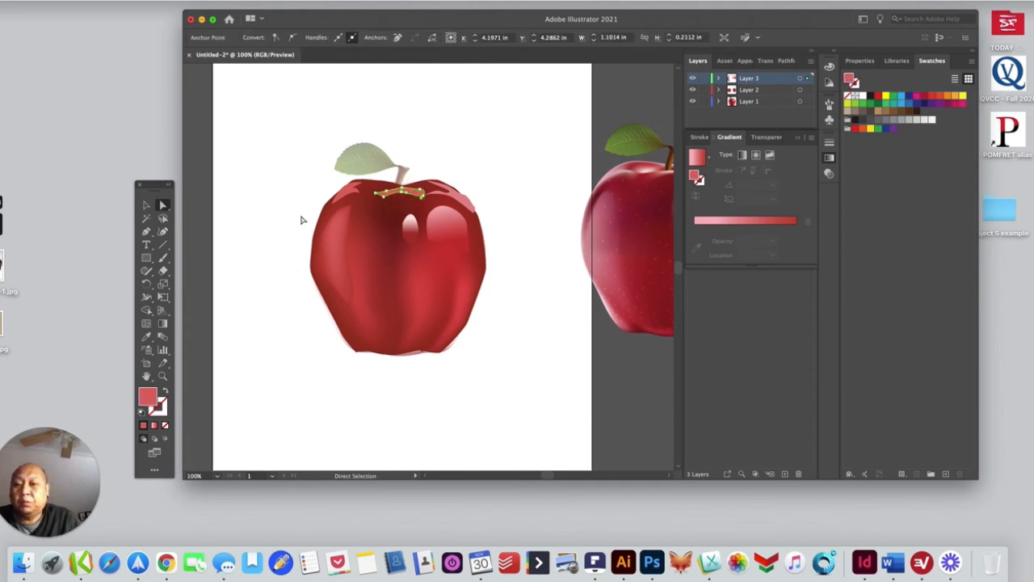
click(146, 336)
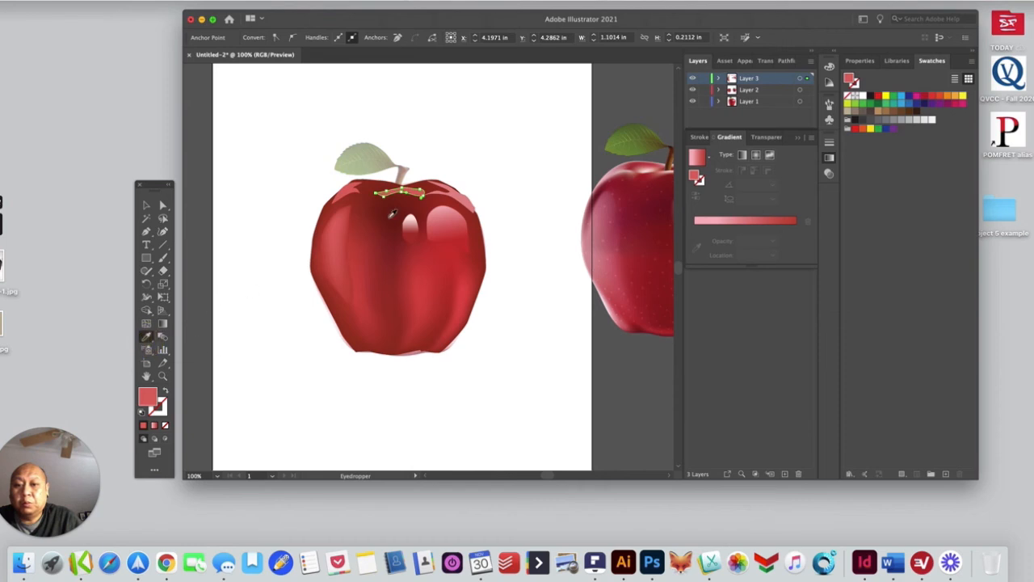
click(466, 193)
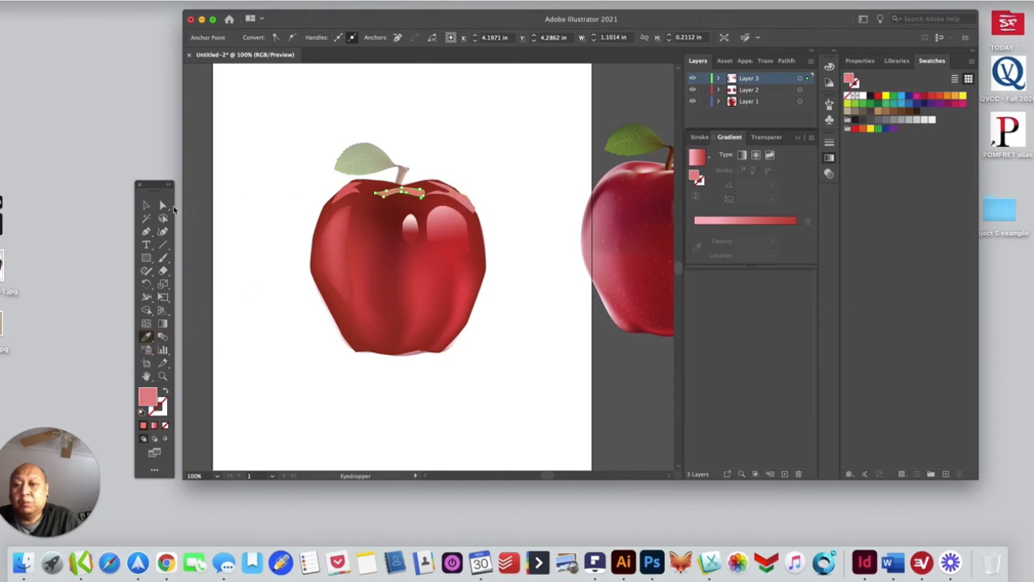
click(174, 205)
click(245, 236)
key(super+z)
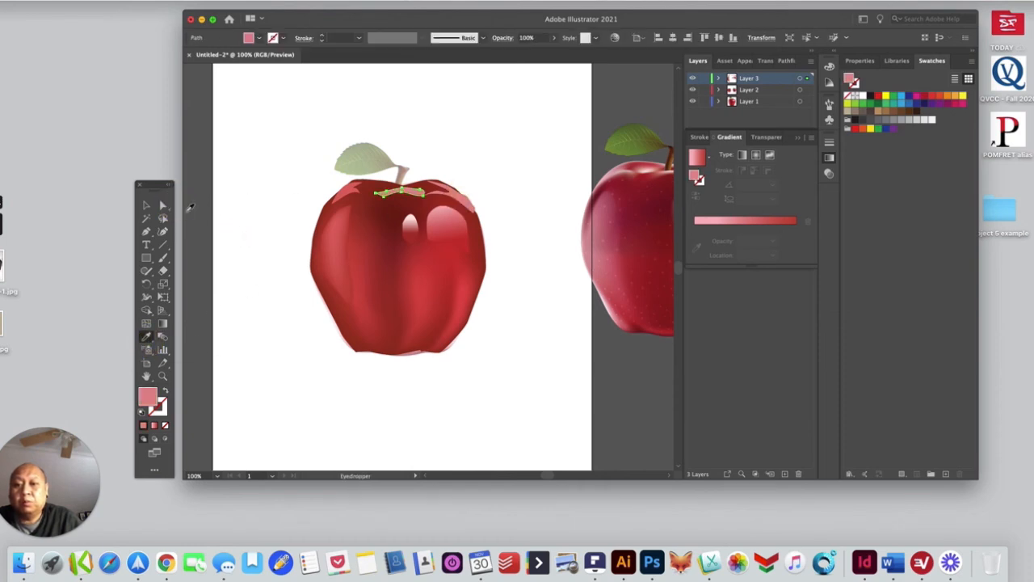
click(162, 205)
click(244, 235)
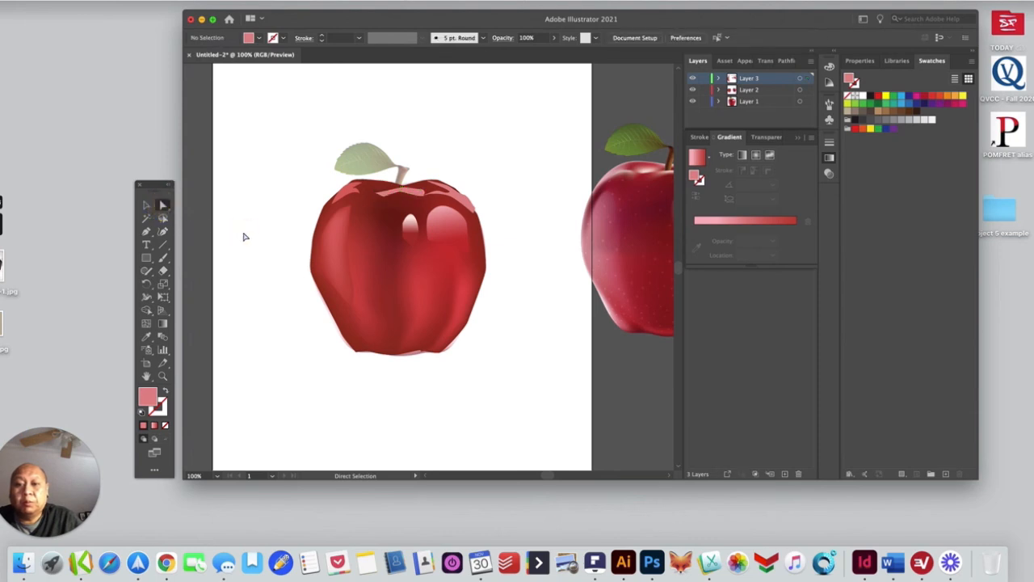
Fill the left shoulder highlight with the pink-to-red gradient sampled from the large rounded highlight
click(345, 201)
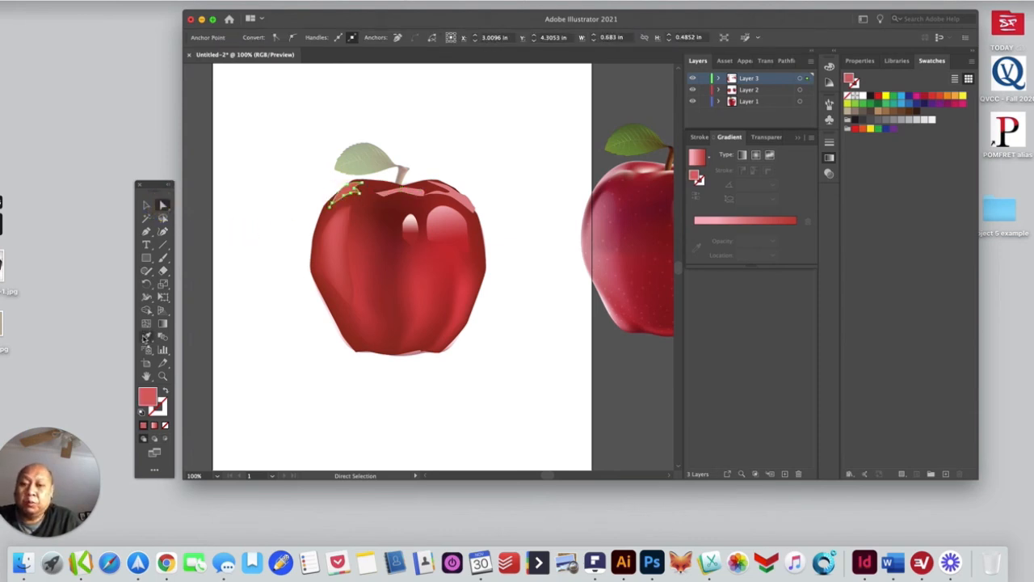
click(146, 337)
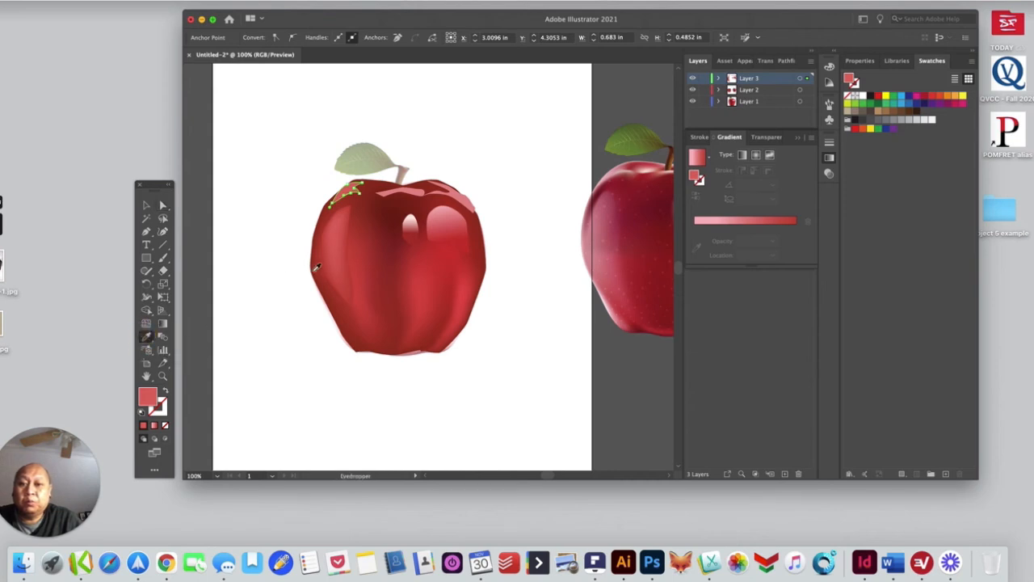
click(445, 221)
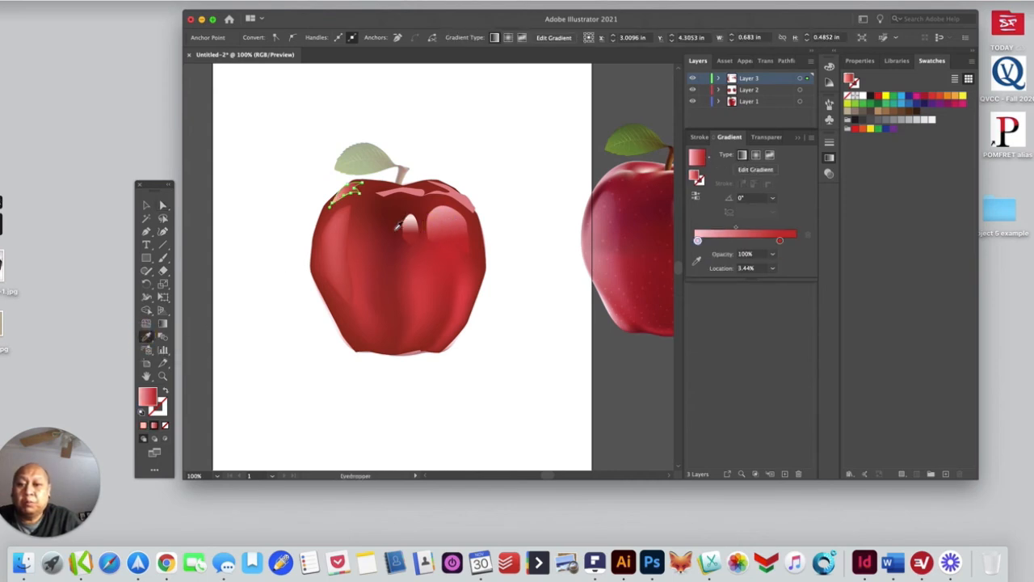
Redirect the left shoulder highlight's gradient to an angle of about -111.4° and deselect the shape
click(162, 324)
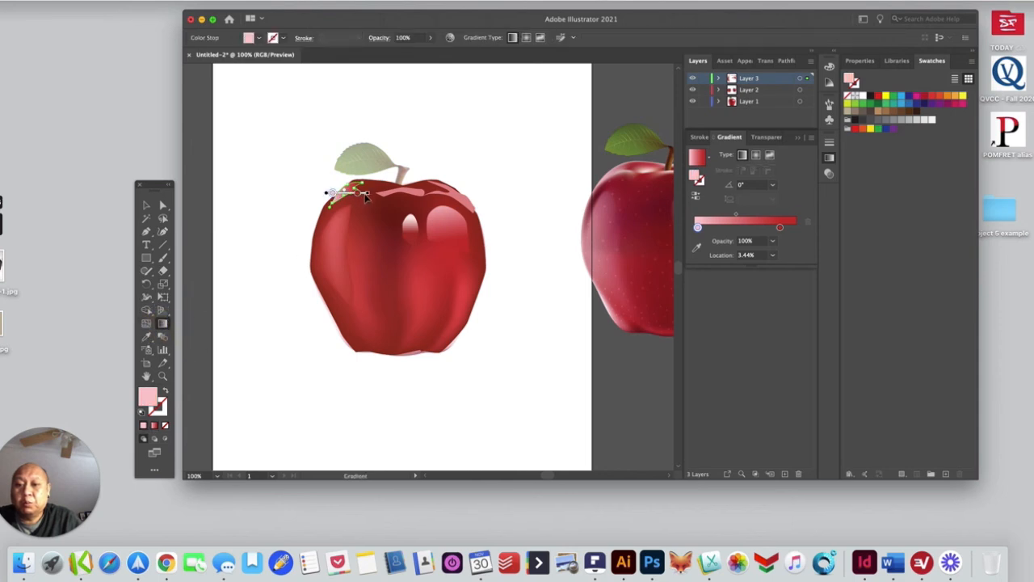
mouse_move(346, 195)
mouse_down()
mouse_move(358, 197)
mouse_move(307, 224)
mouse_move(333, 228)
mouse_move(349, 191)
mouse_up()
click(163, 205)
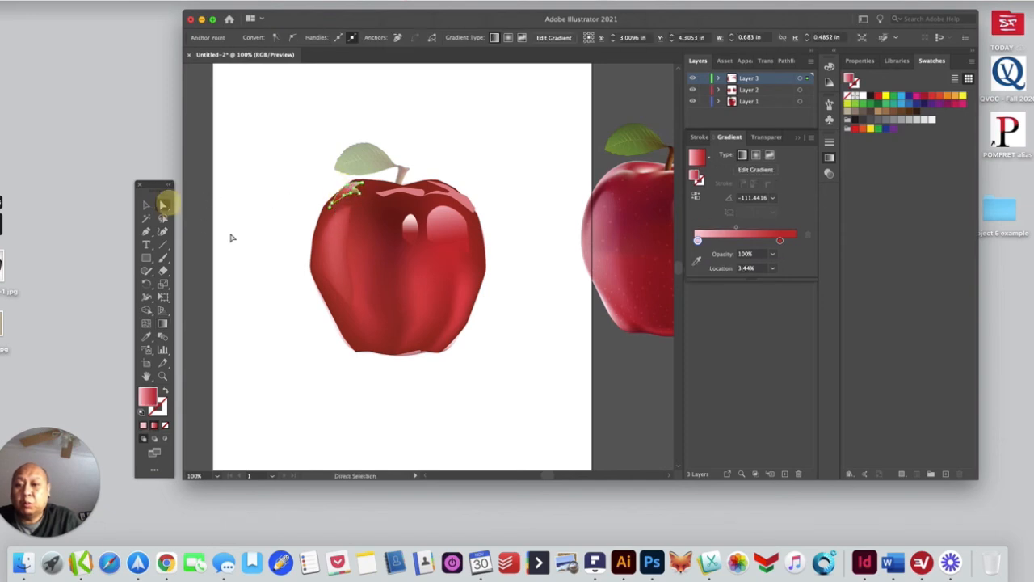
click(261, 245)
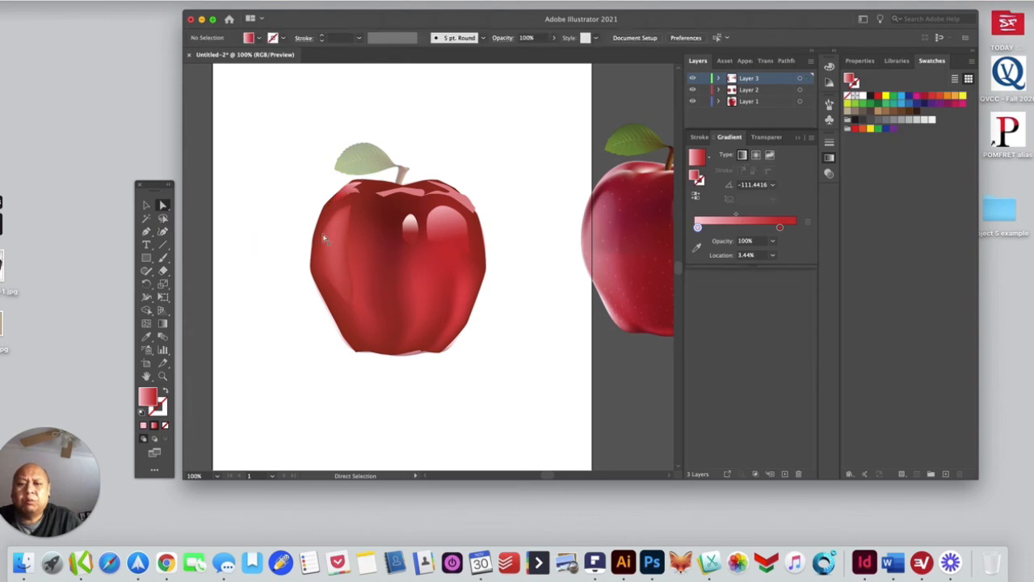
Fill the right shoulder highlight with the pink-to-red gradient sampled from the large rounded highlight and deselect it
click(465, 208)
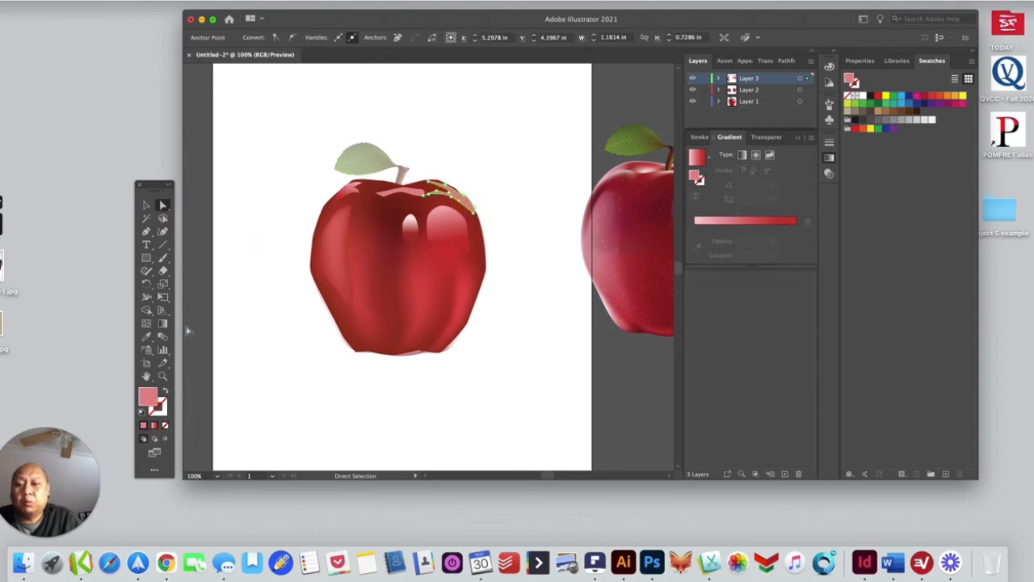
click(146, 335)
click(451, 222)
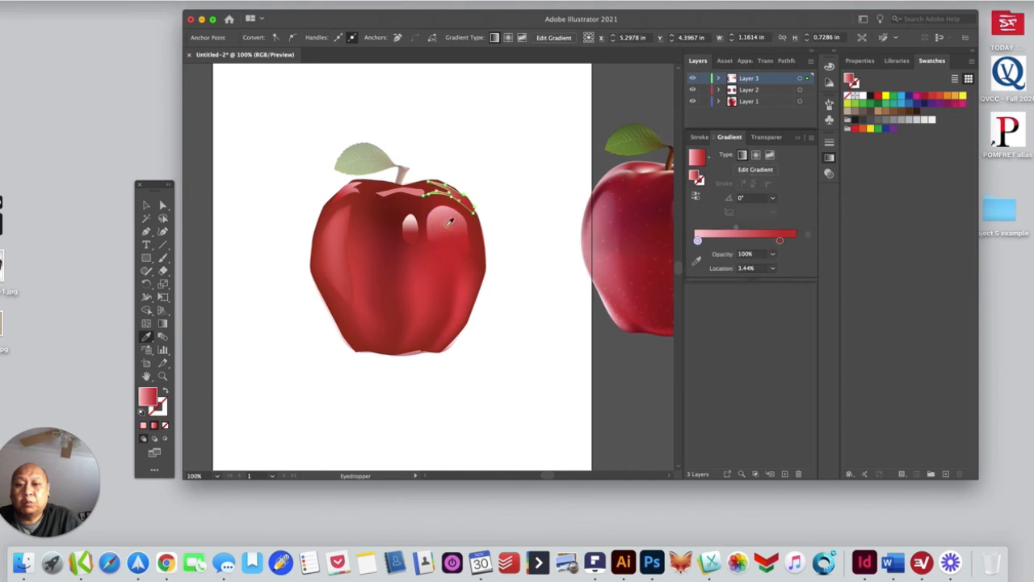
click(162, 205)
click(240, 260)
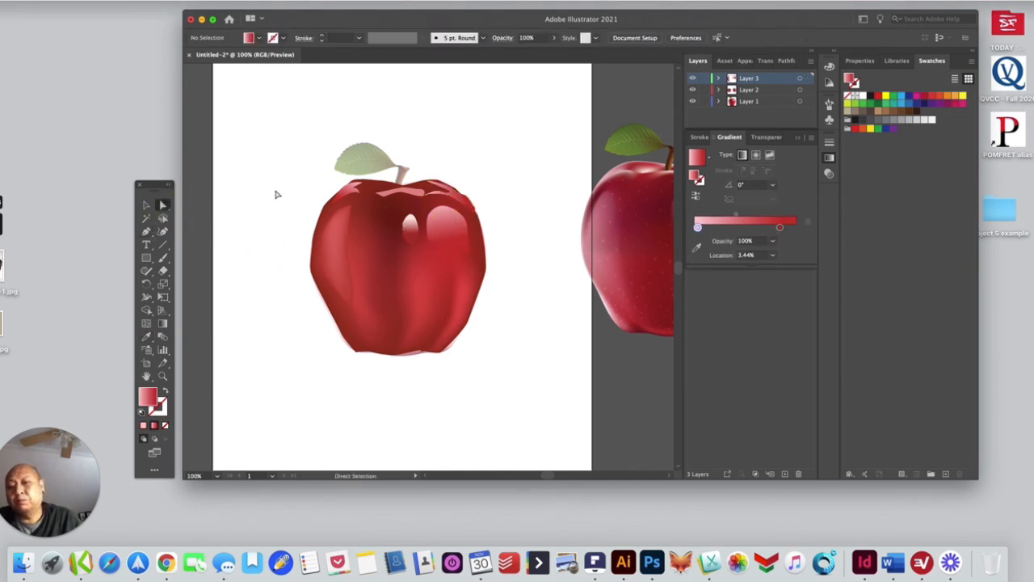
Fill the highlight below the stem with the pale pink-to-dark red gradient sampled from the small oval highlight
click(401, 194)
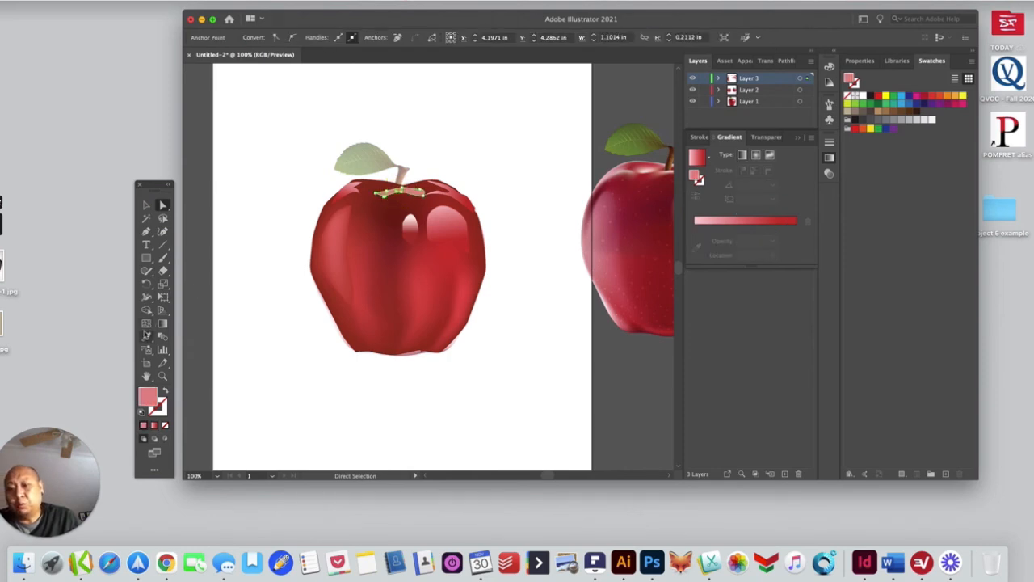
click(147, 336)
click(407, 221)
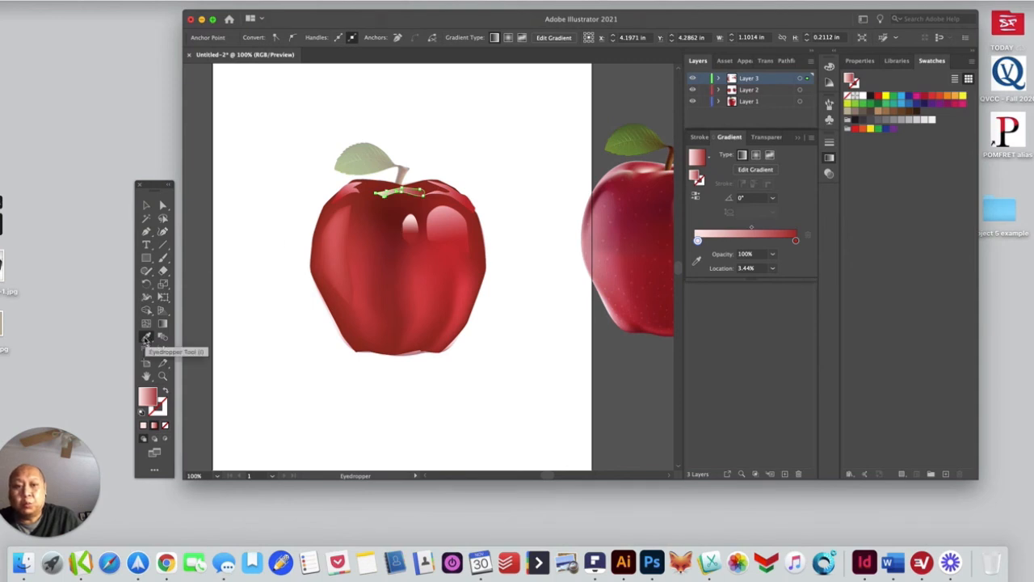
Angle the stem highlight's gradient to about -99.8°, shift its dark stop inward and its light stop to about 31.4%, and deselect it
click(162, 323)
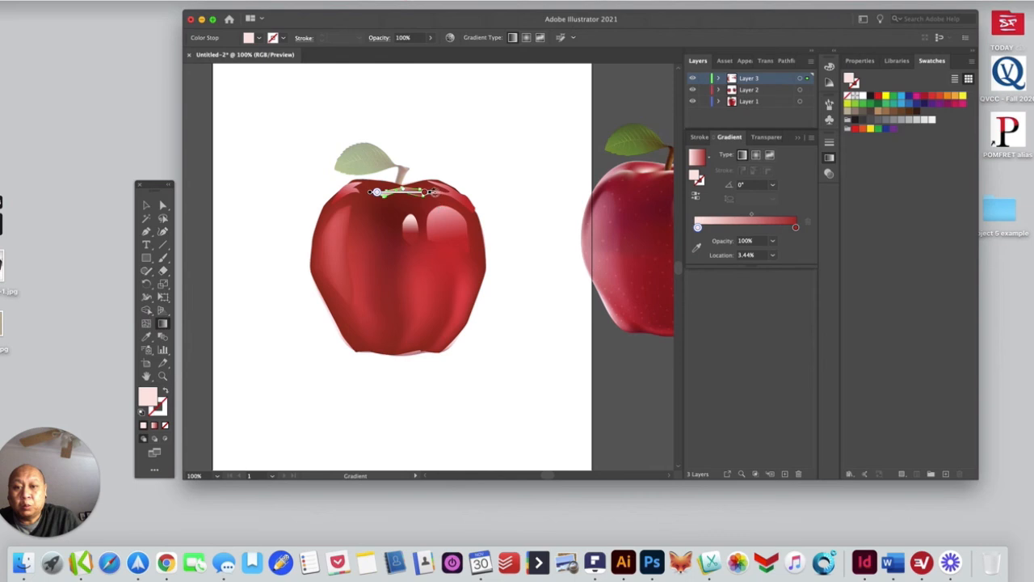
mouse_move(398, 195)
mouse_down()
mouse_move(415, 212)
mouse_move(368, 234)
mouse_move(392, 231)
mouse_move(404, 166)
mouse_move(402, 177)
mouse_up()
click(397, 207)
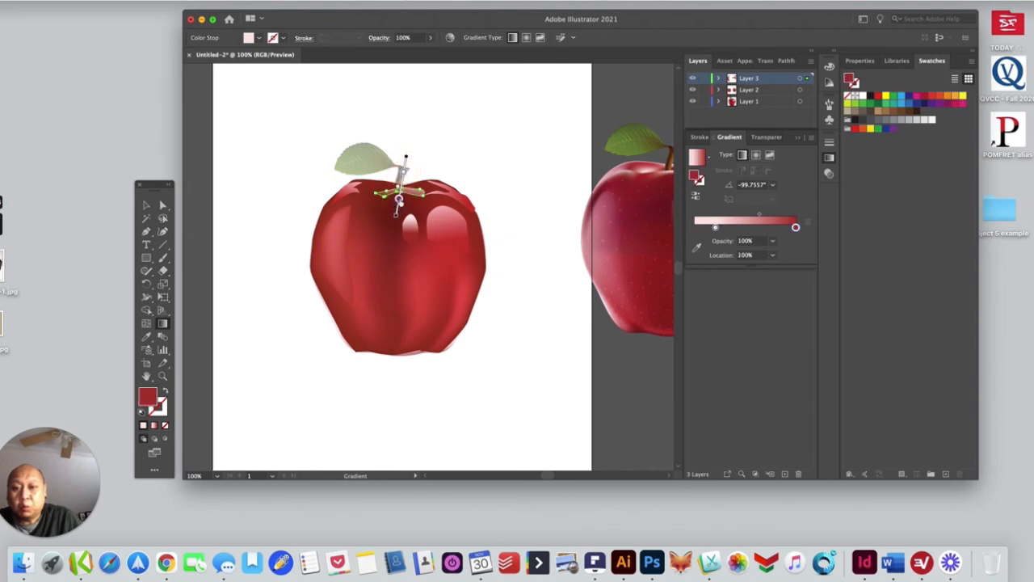
drag(397, 202, 402, 185)
click(402, 177)
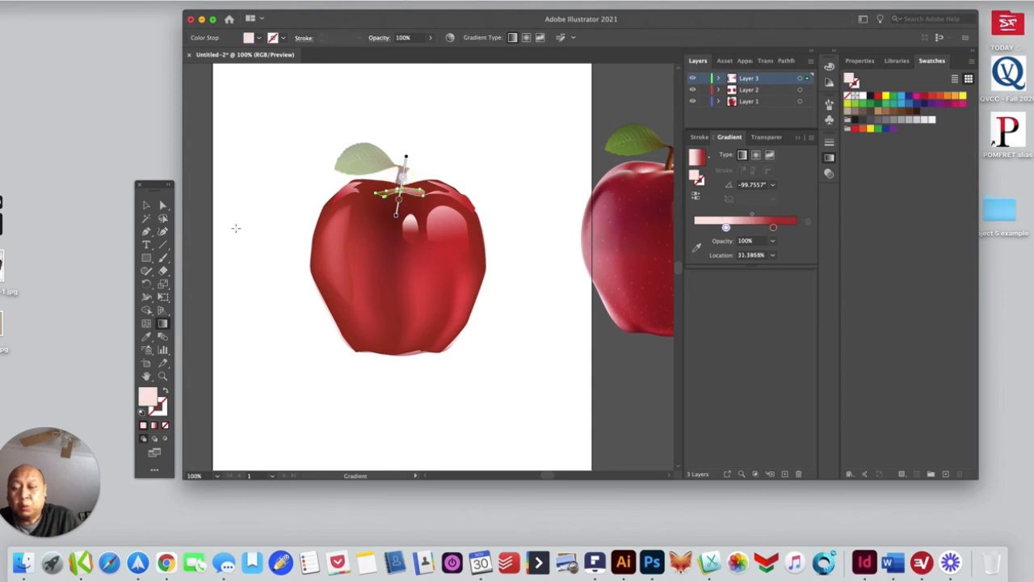
click(163, 206)
click(259, 273)
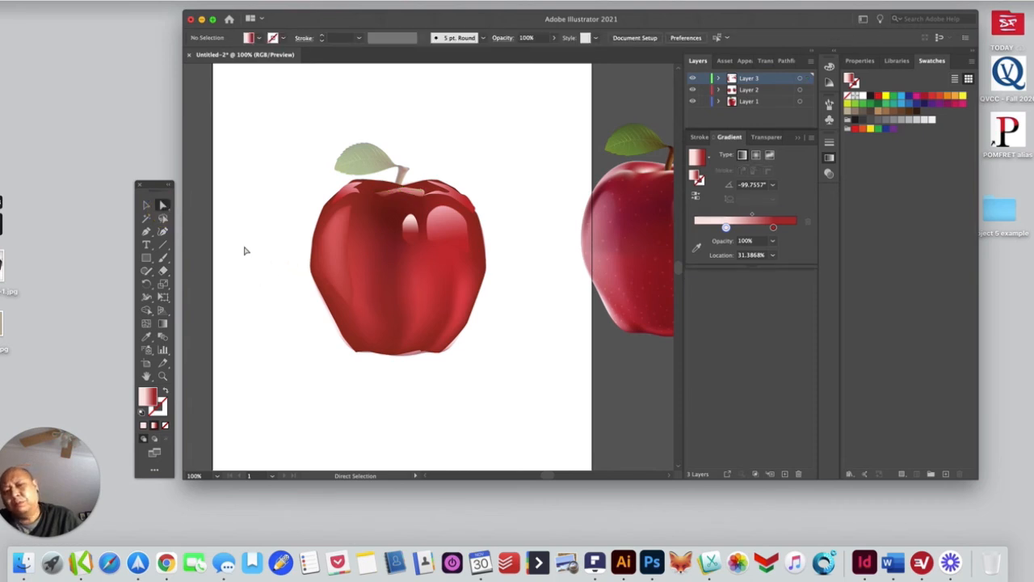
Move the lower right anchor of the highlight below the stem slightly inward and deselect the shape
click(424, 194)
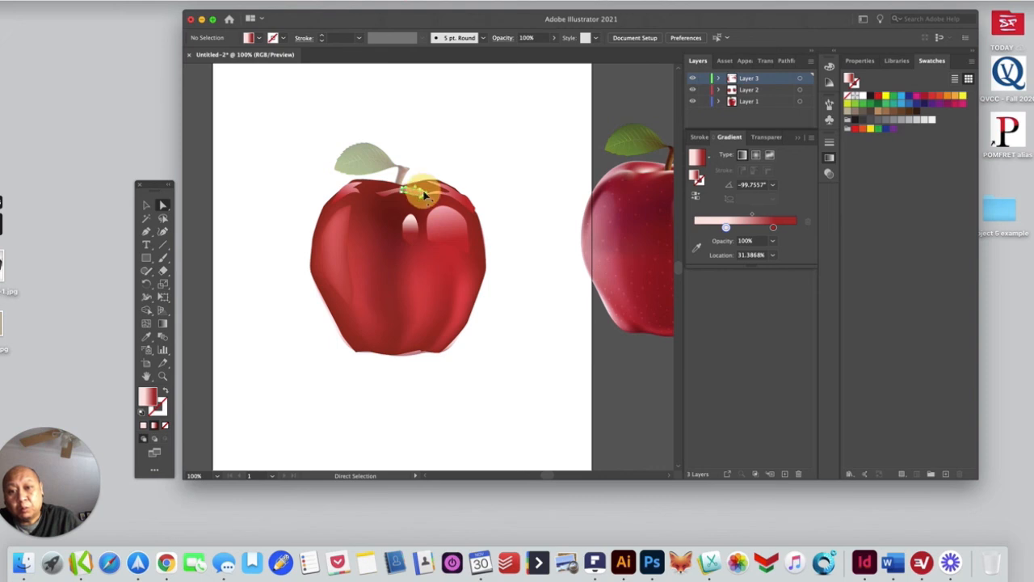
drag(422, 193, 420, 194)
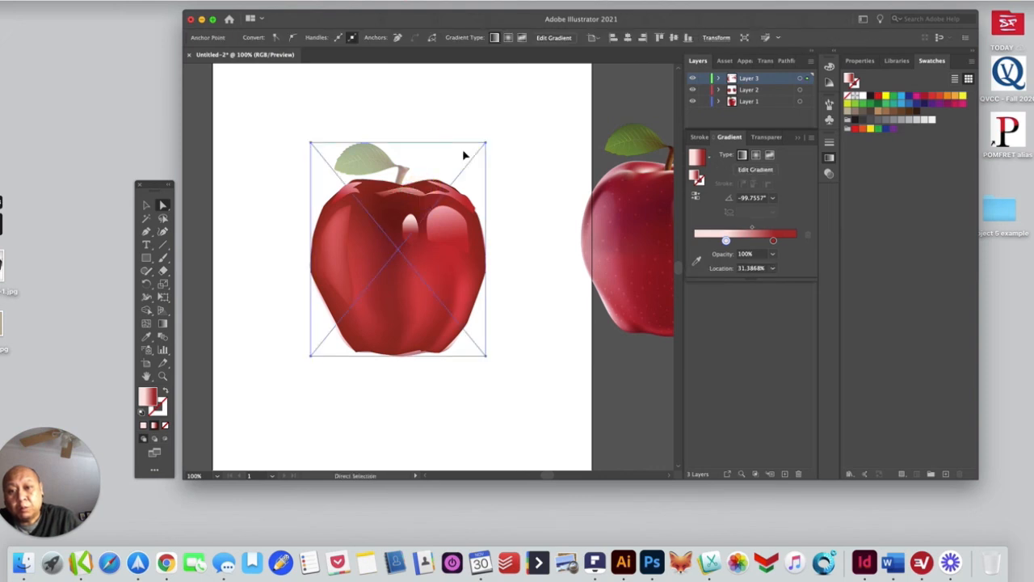
click(526, 151)
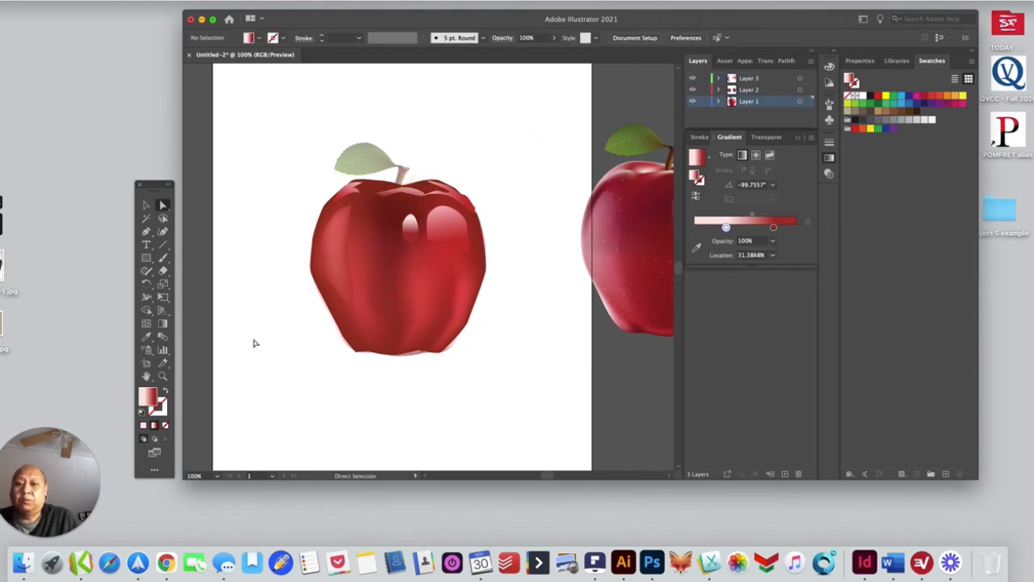
Reshape the outer end of the right shoulder highlight by moving its anchor to fit the apple's outline, and deselect it
click(162, 376)
alt+click(370, 323)
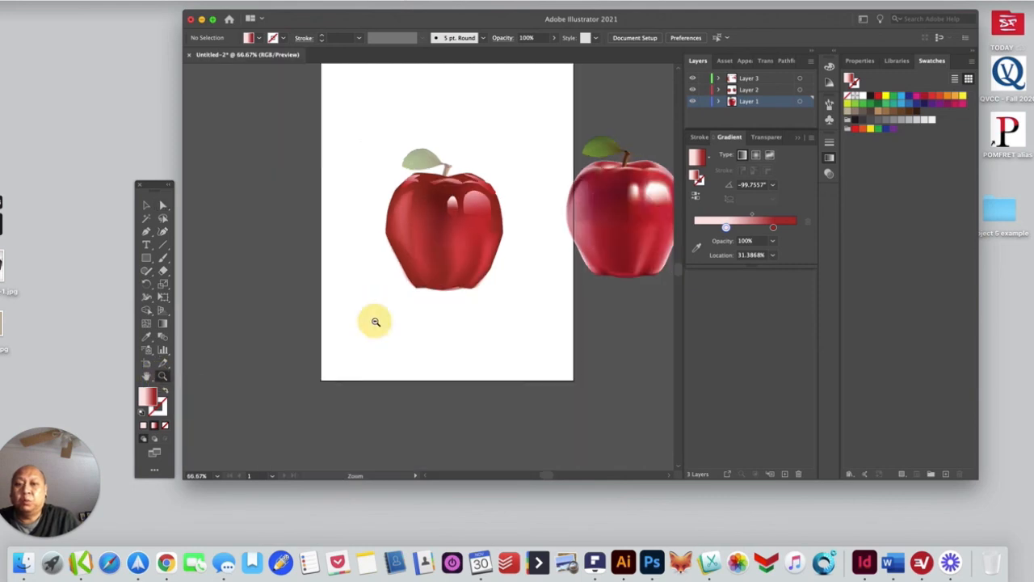
click(498, 205)
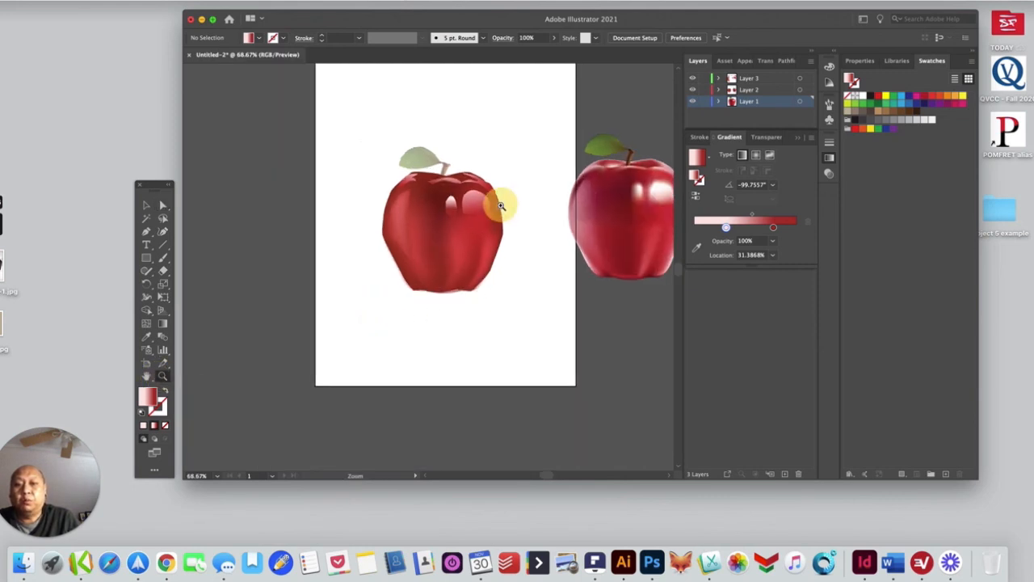
click(162, 205)
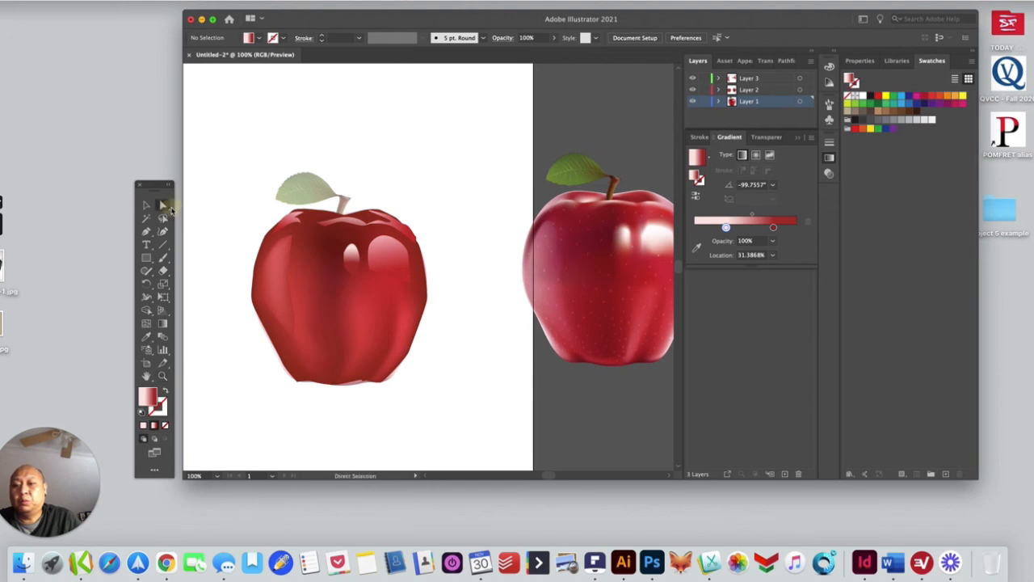
click(412, 235)
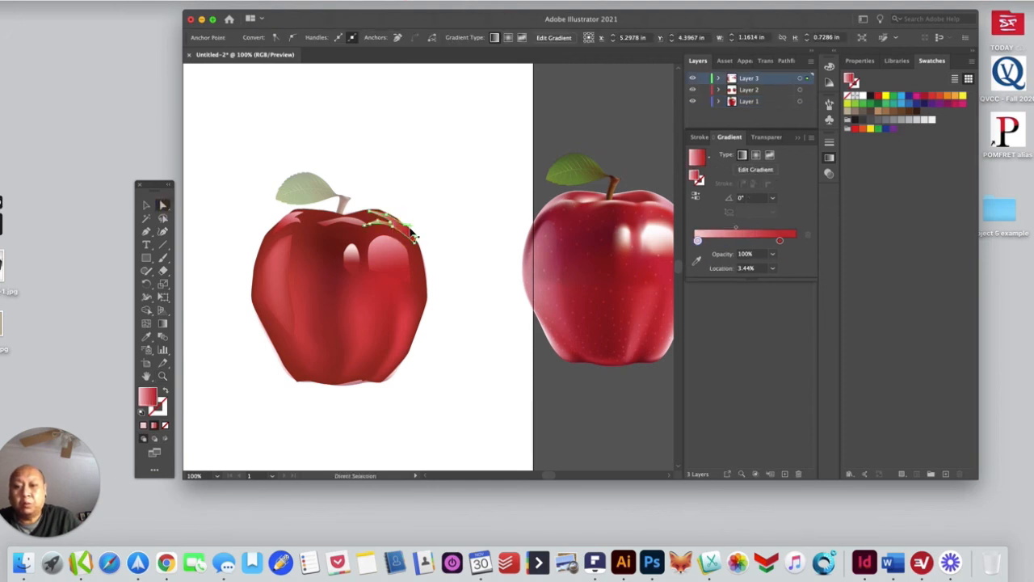
drag(409, 228, 419, 248)
click(427, 246)
click(435, 255)
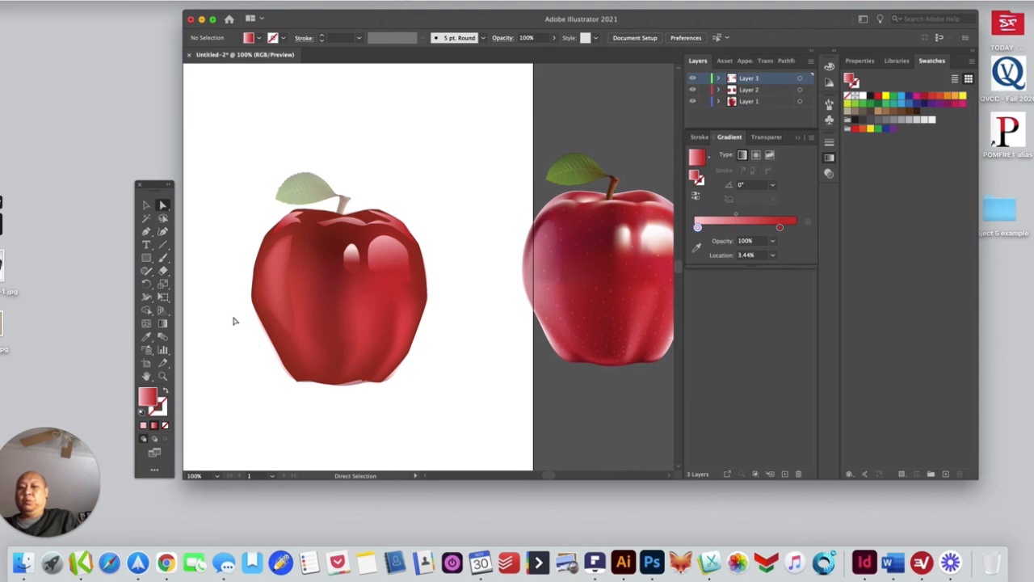
Draw a small closed five-point shape with the Pen tool just below the left shoulder highlight
click(146, 231)
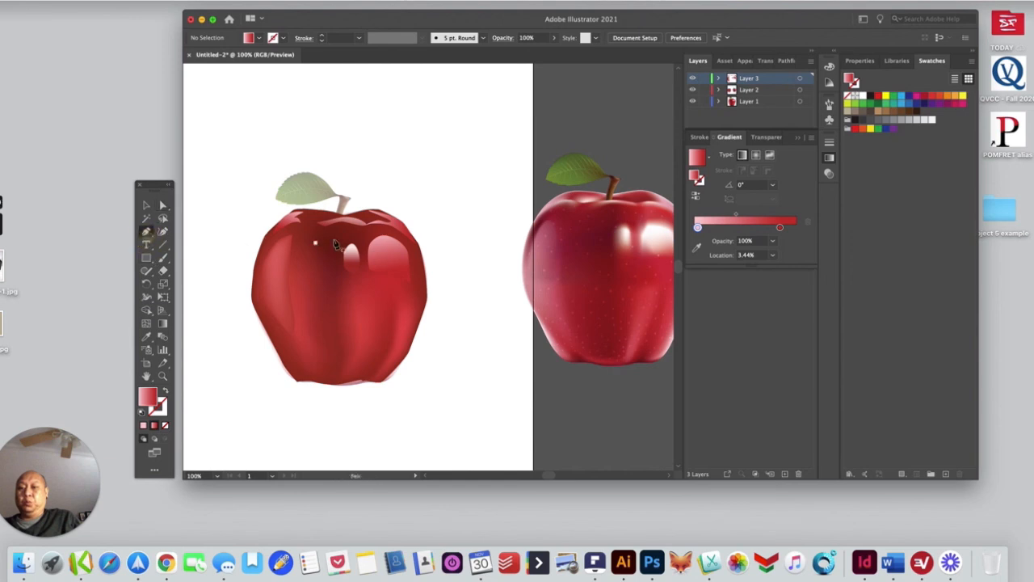
click(323, 229)
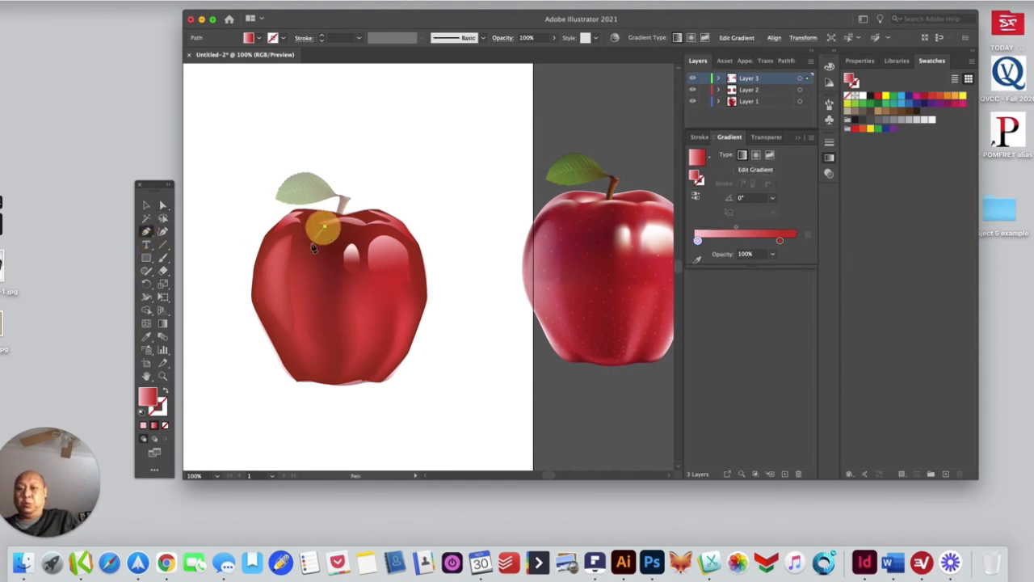
click(295, 243)
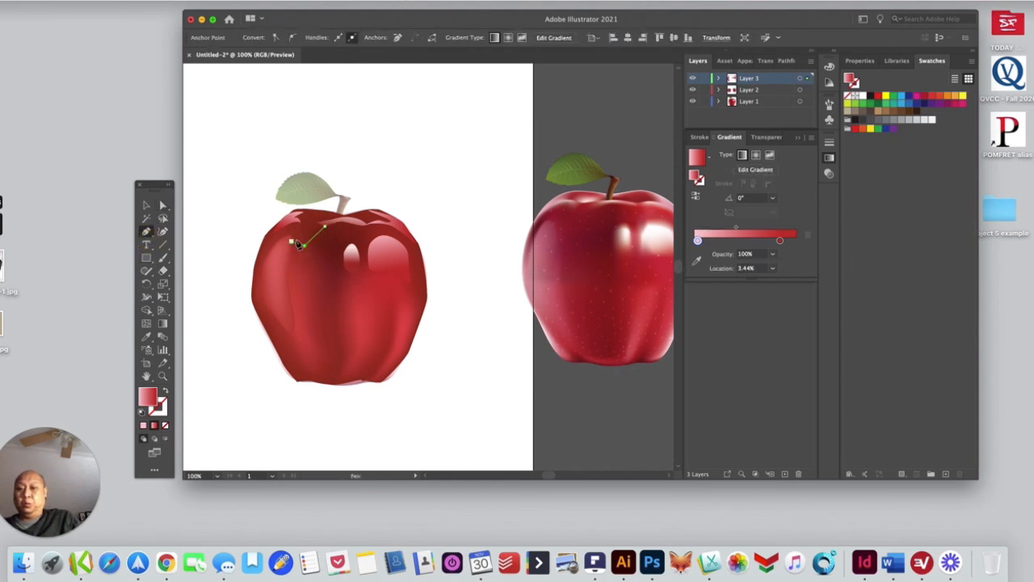
click(294, 241)
click(293, 236)
click(316, 223)
click(323, 228)
Fill the new five-point shape with a solid red sampled from the apple body and deselect it
click(146, 336)
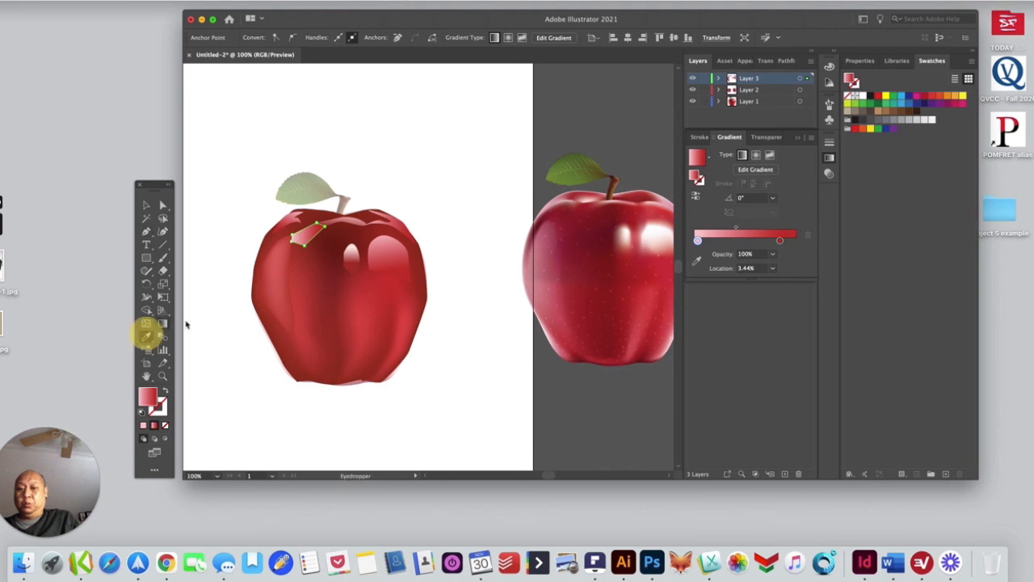
click(579, 204)
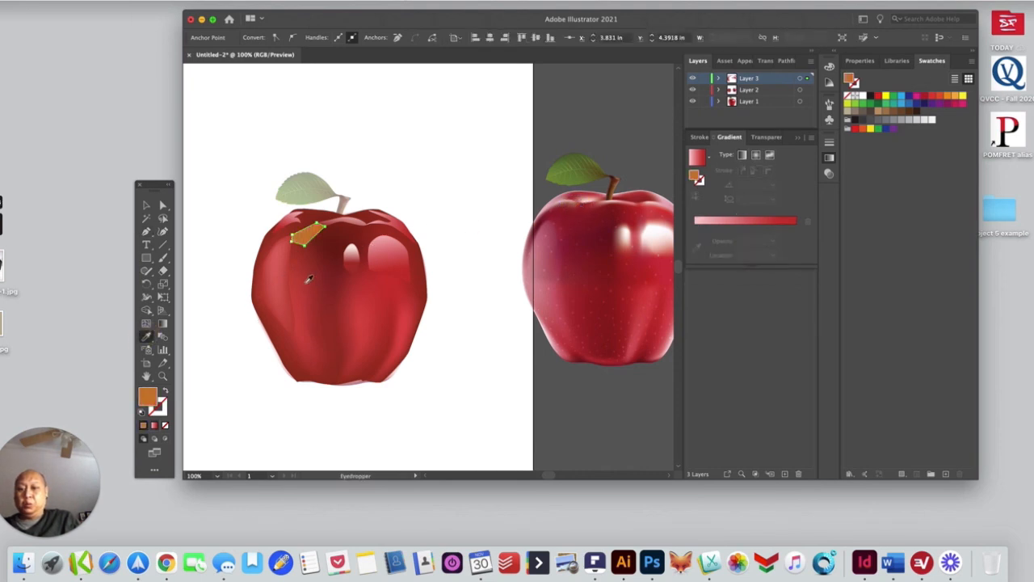
click(308, 279)
click(163, 216)
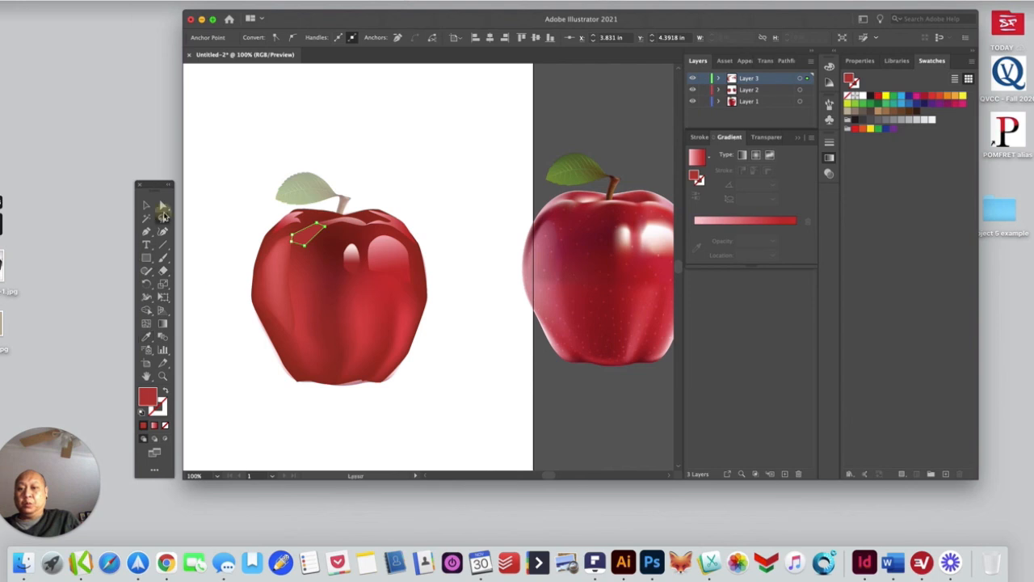
click(230, 245)
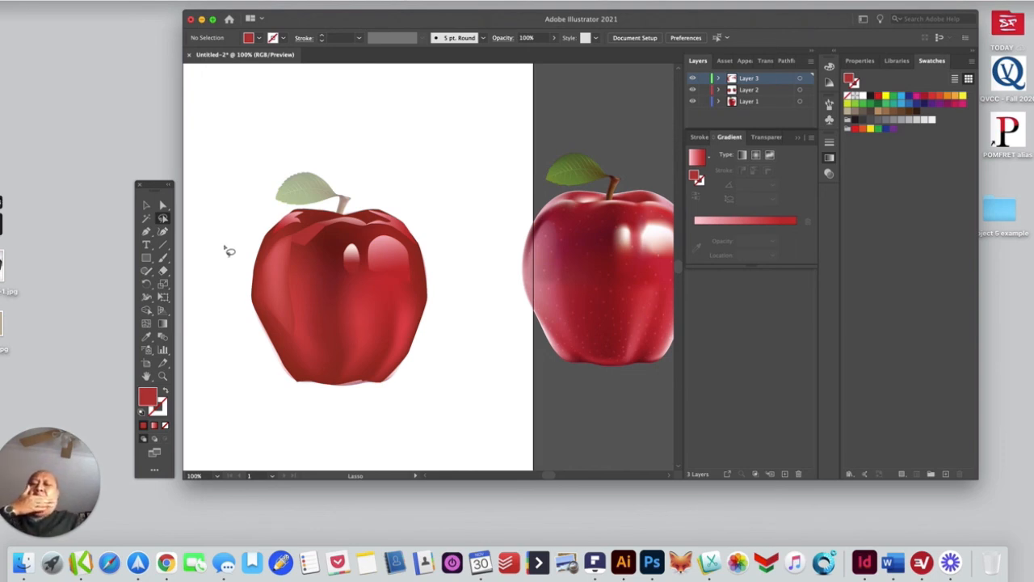
Move the lower anchor of the red five-point shape slightly up and to the left, and compare the apple with the reference
click(161, 204)
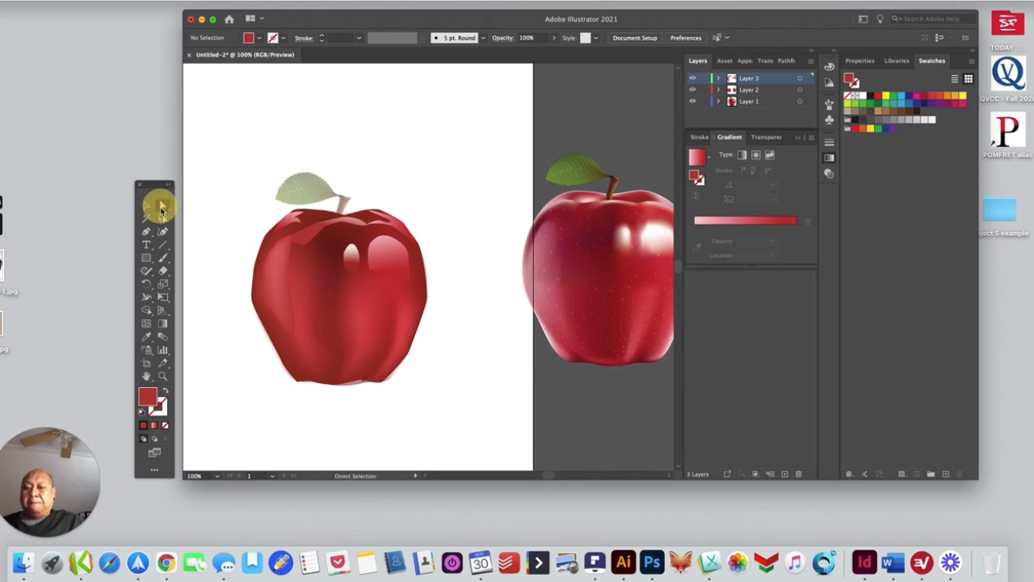
click(304, 249)
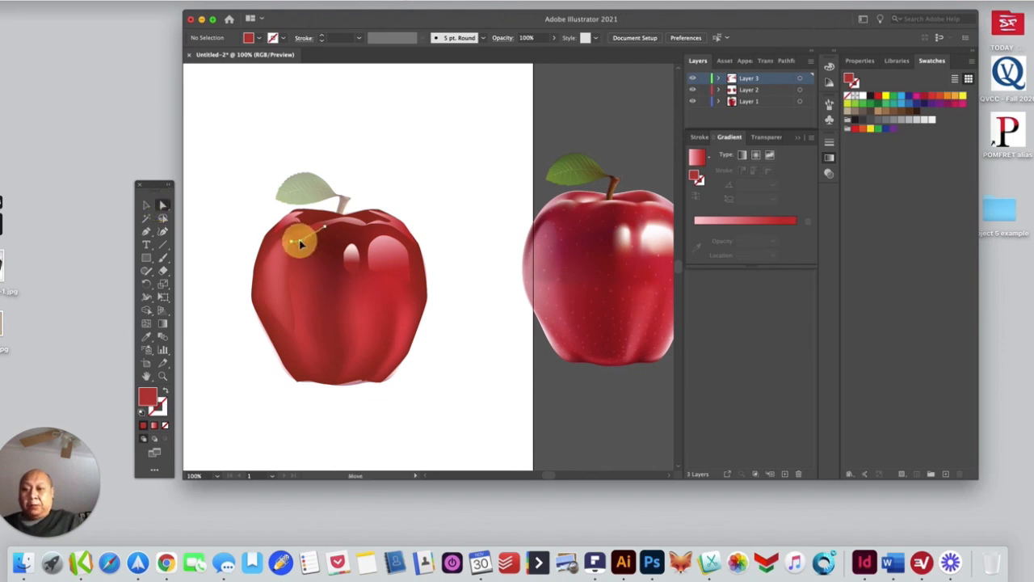
click(461, 200)
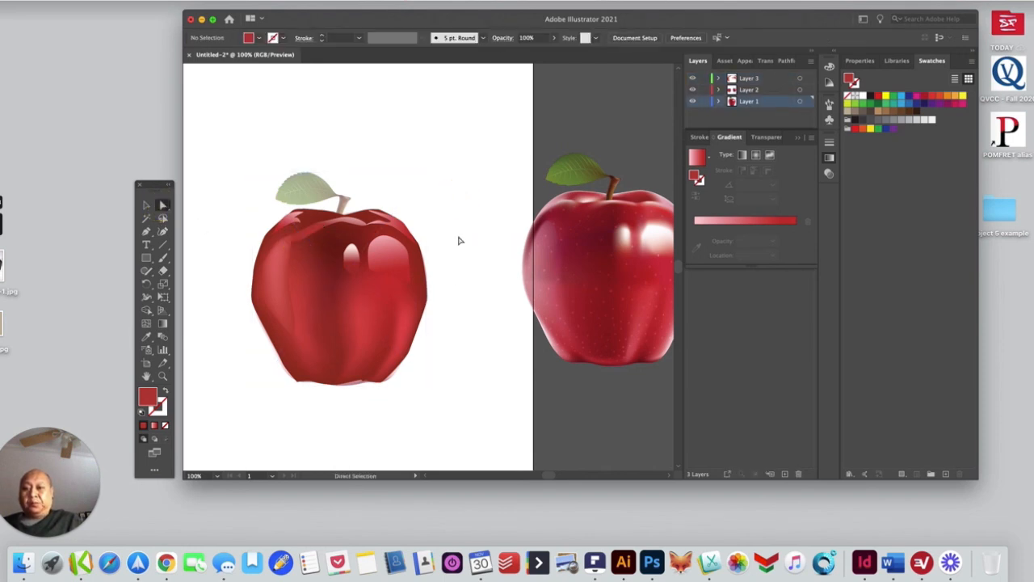
click(451, 303)
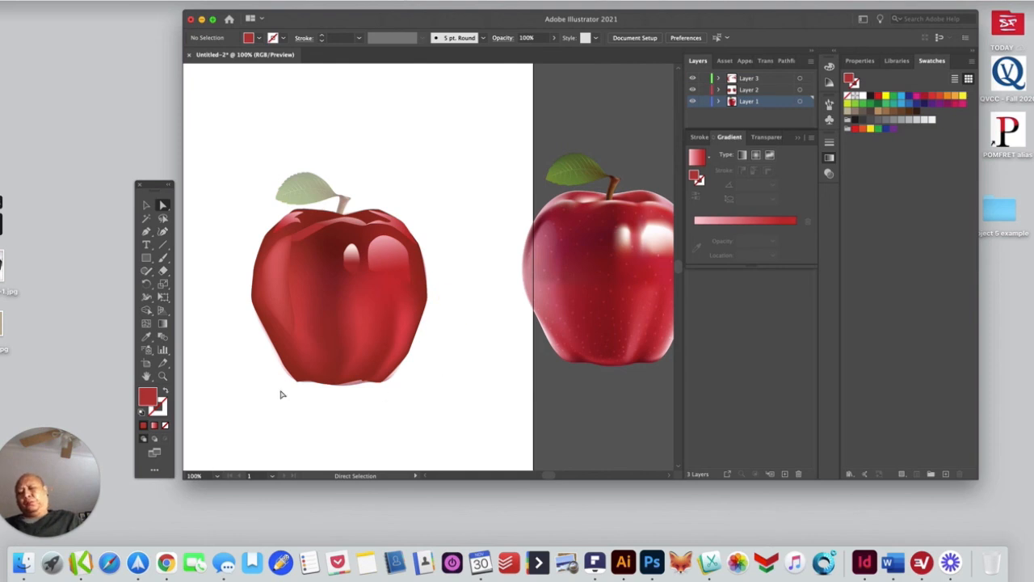
click(163, 376)
alt+click(332, 303)
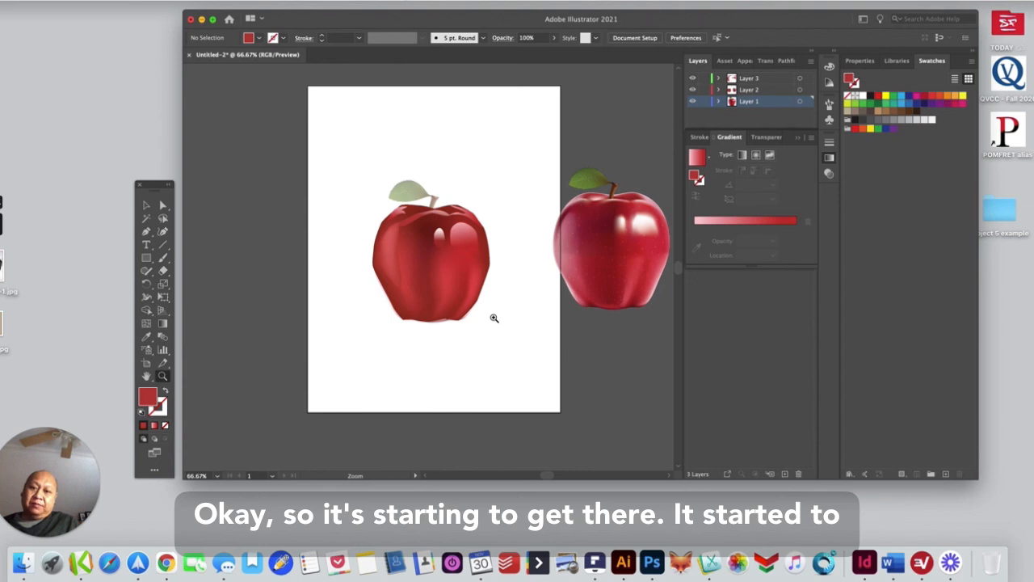
Draw a small closed shape with the Pen tool in the apple's top hollow, just beside the base of the stem
click(458, 263)
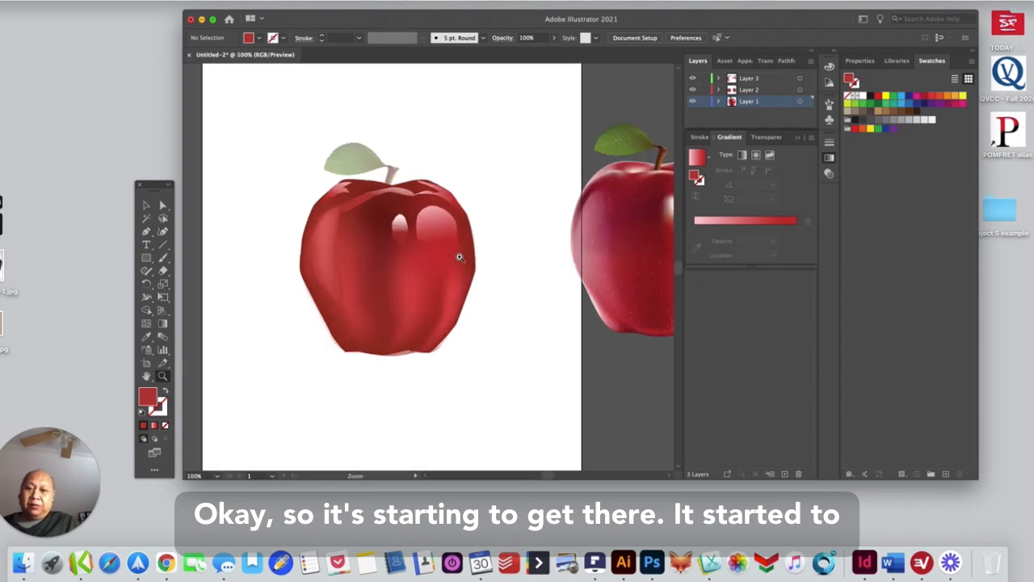
click(146, 231)
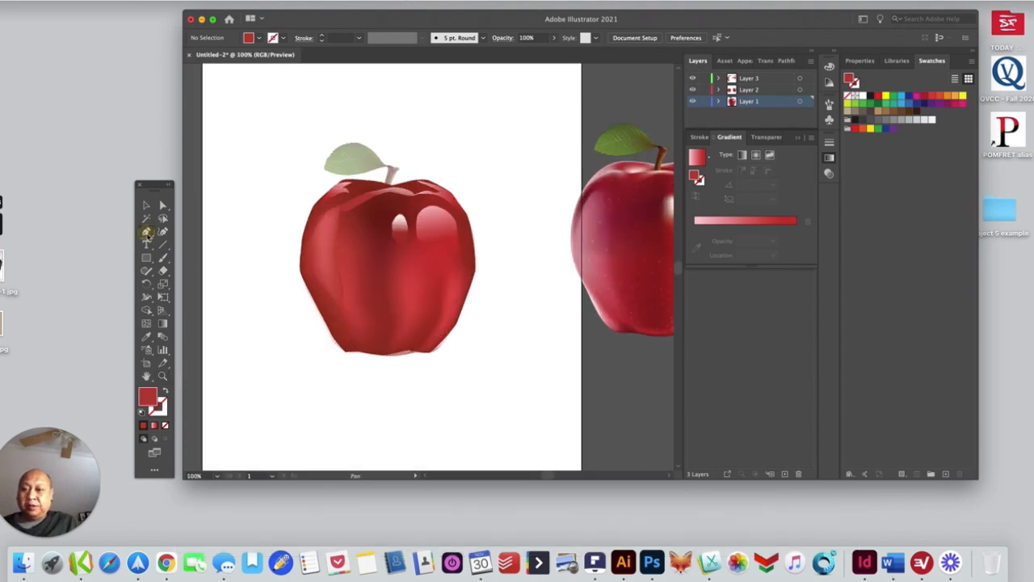
click(358, 191)
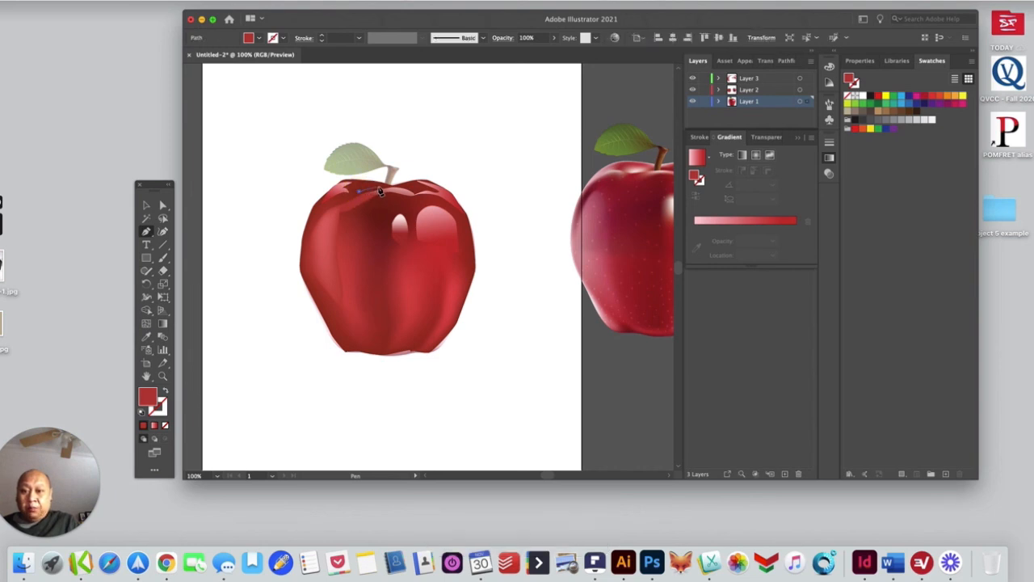
click(375, 189)
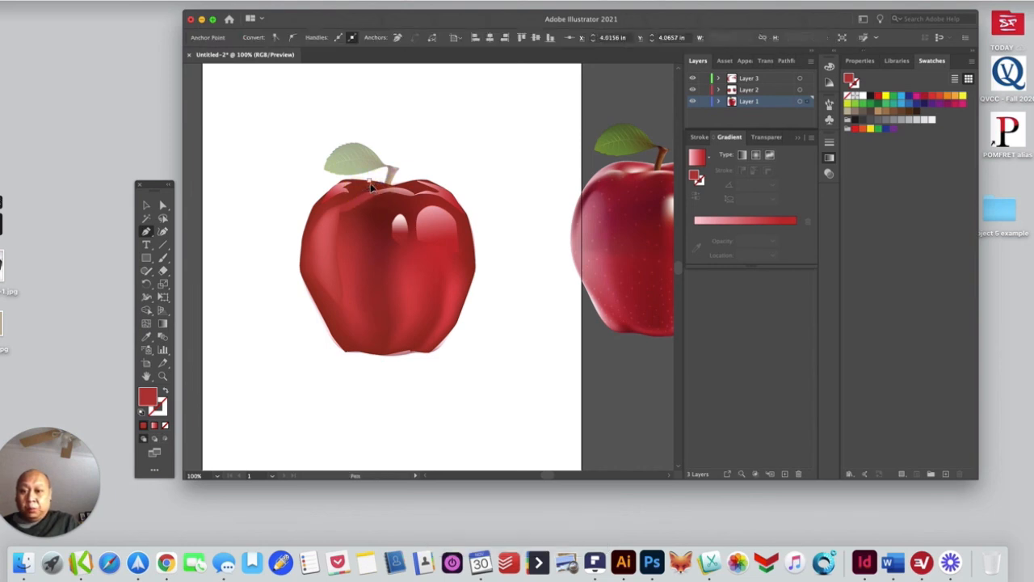
click(367, 187)
drag(362, 190, 359, 192)
click(354, 191)
click(354, 192)
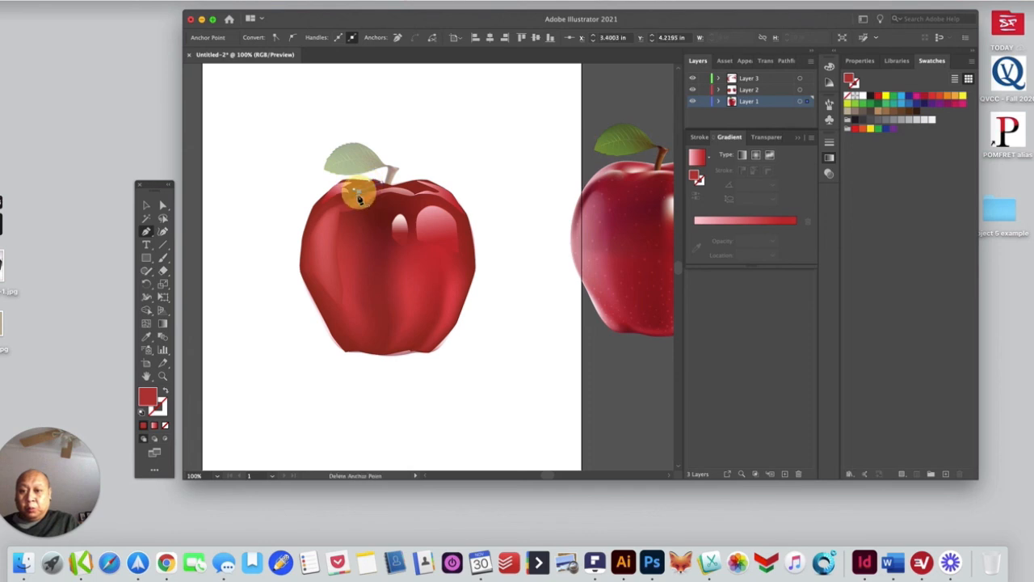
Fill the new shape with the gradient sampled from the small oval highlight, move it to Layer 3 and deselect it
click(146, 336)
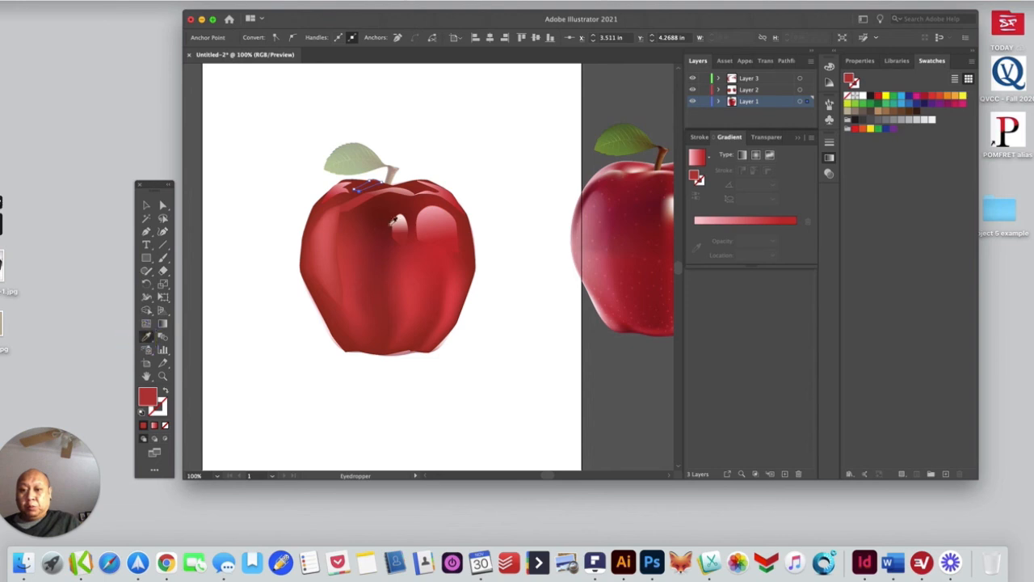
click(406, 220)
click(407, 220)
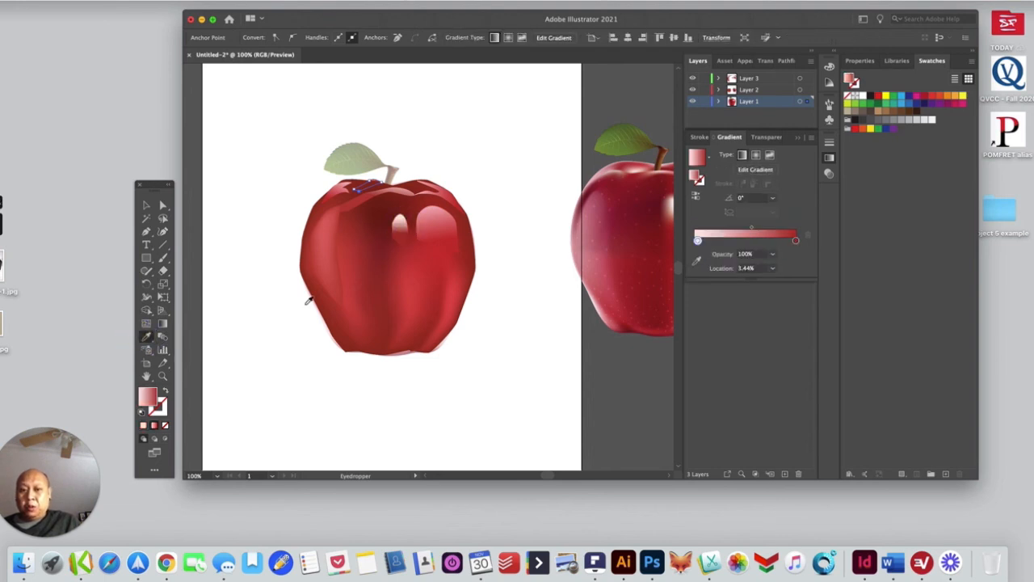
click(804, 80)
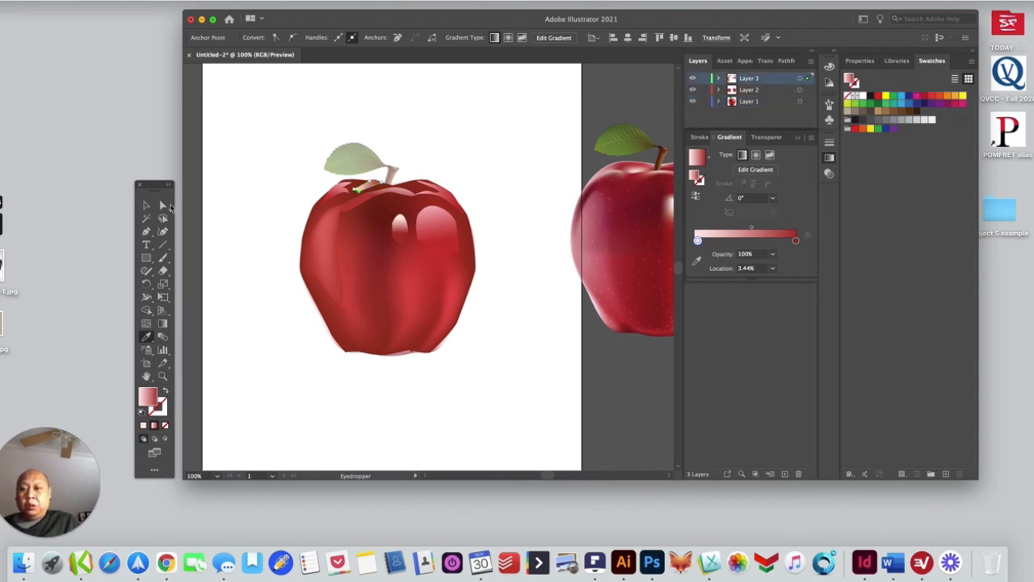
click(165, 206)
click(234, 217)
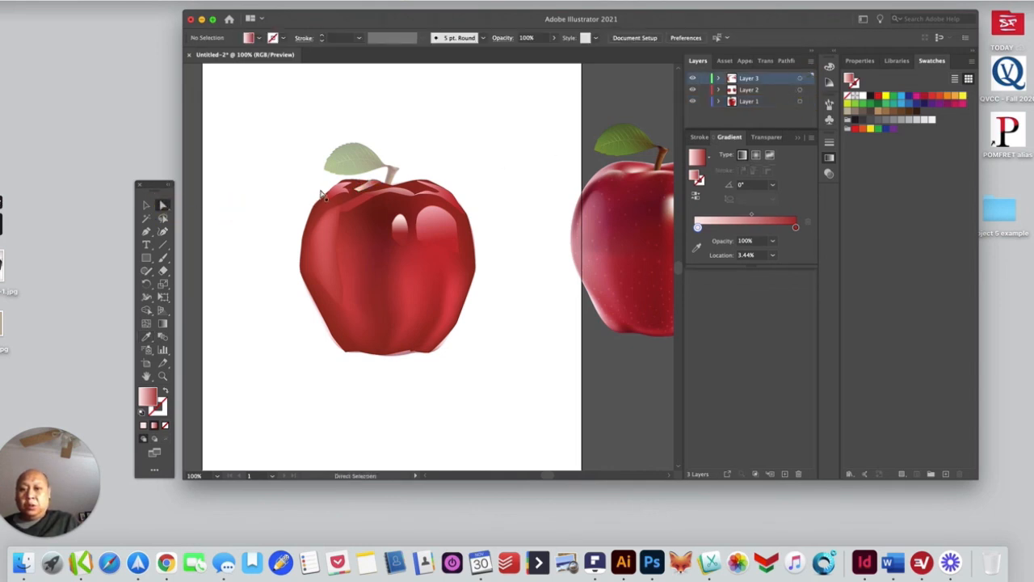
Reshape the new highlight beside the stem by moving its stem-side anchors, and deselect it
click(372, 184)
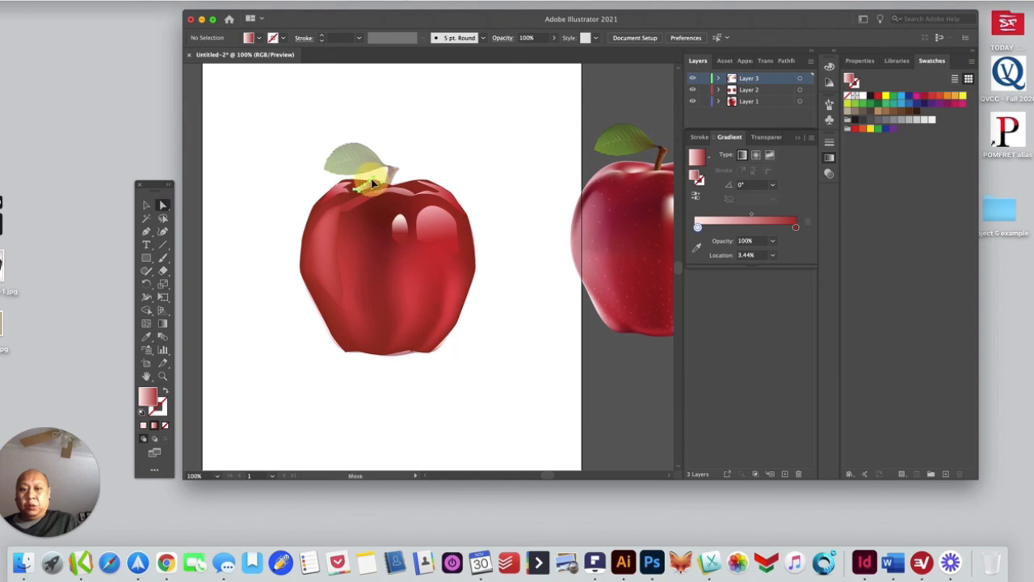
drag(372, 184, 371, 191)
click(454, 159)
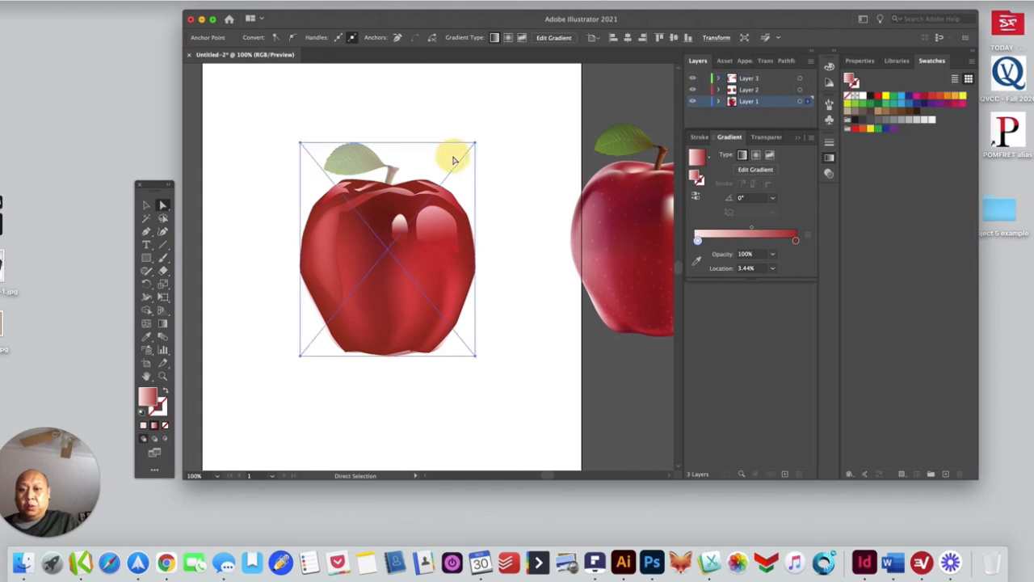
click(517, 151)
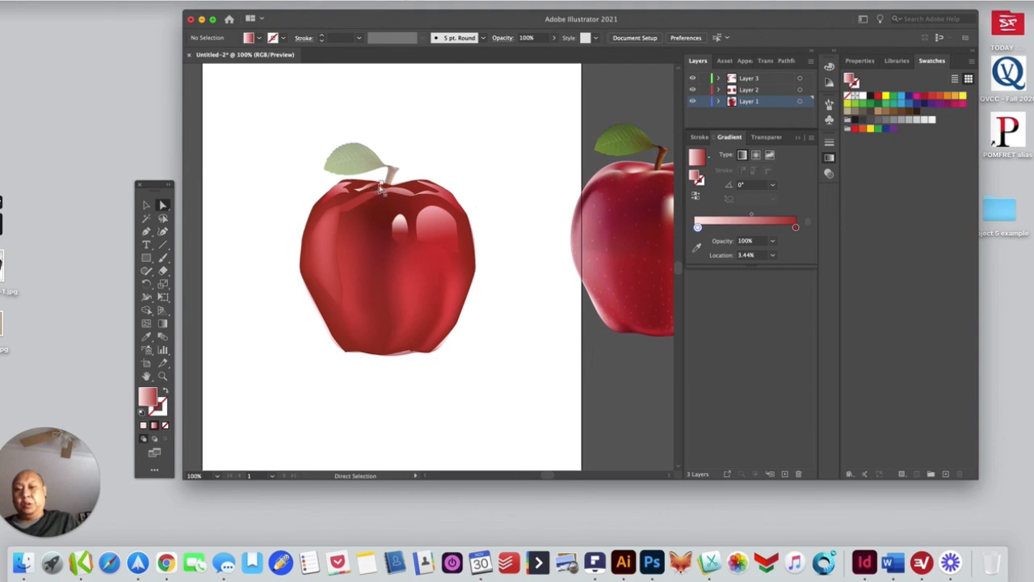
drag(379, 188, 386, 190)
click(456, 165)
click(510, 165)
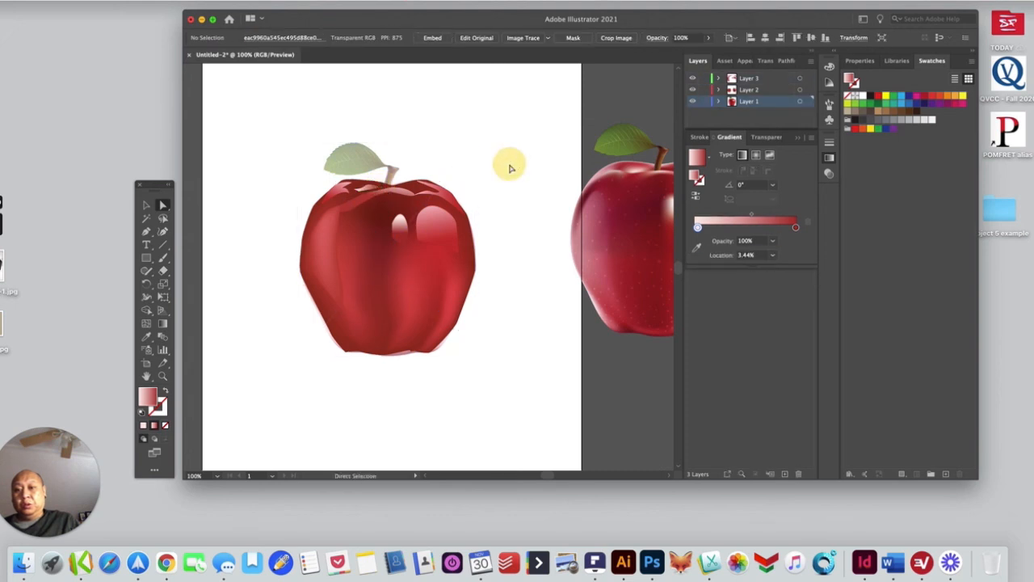
Redirect the gradient of the highlight beside the stem to run diagonally downward at about -54°, and deselect the shape
click(370, 188)
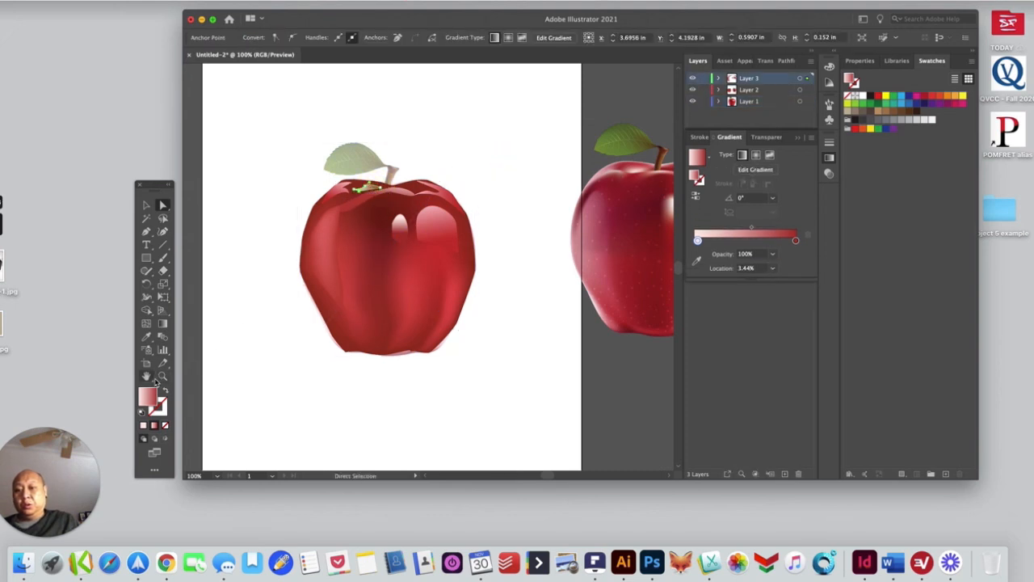
click(163, 325)
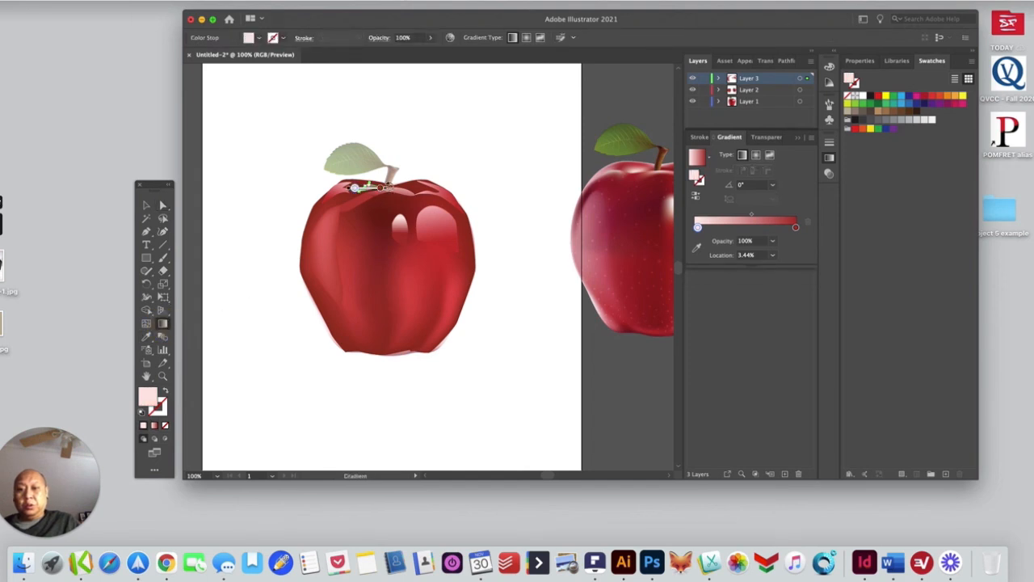
mouse_move(387, 188)
mouse_down()
mouse_move(365, 205)
mouse_move(377, 206)
mouse_move(363, 185)
mouse_move(370, 191)
mouse_up()
click(163, 207)
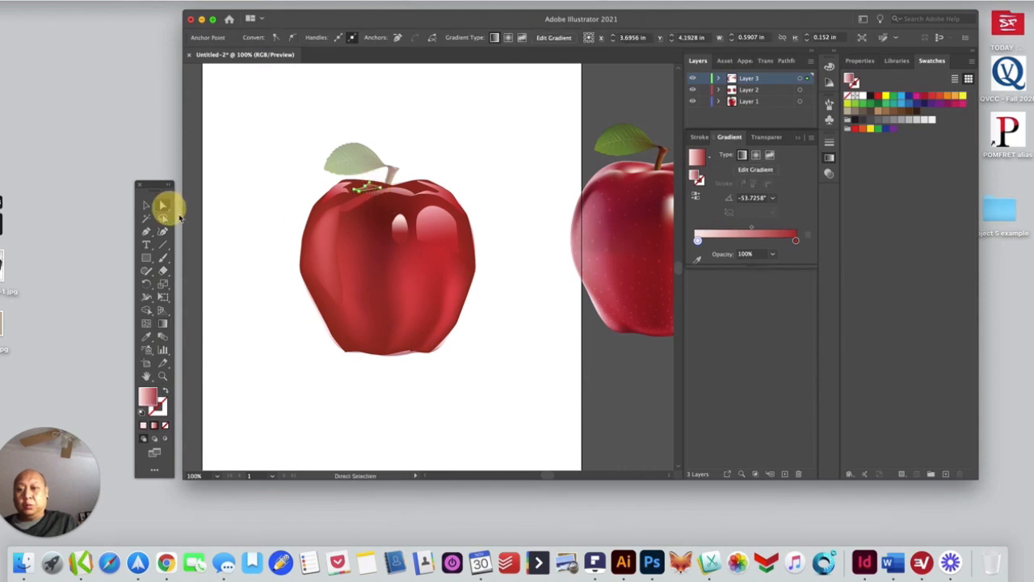
click(242, 242)
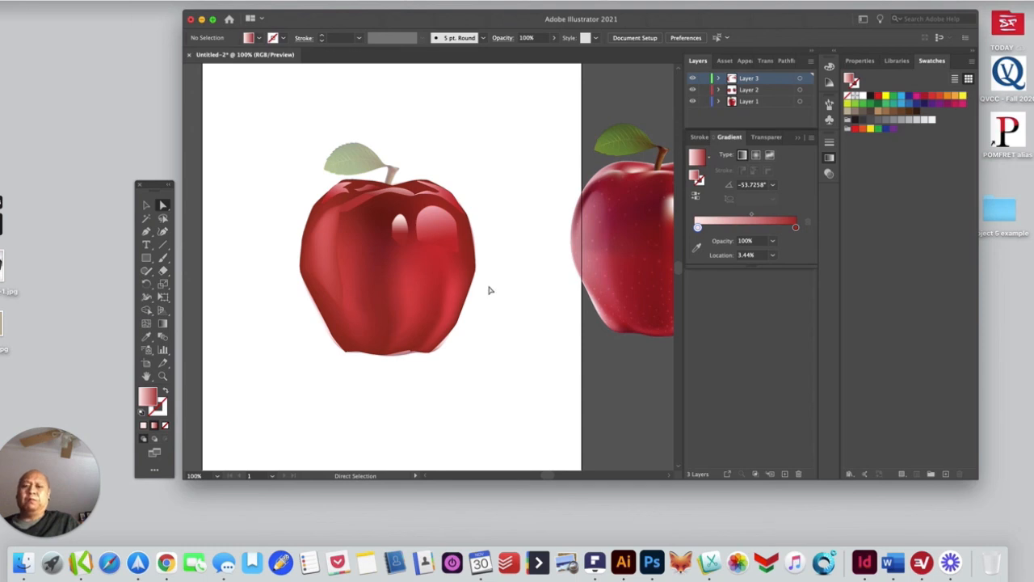
Adjust the upper mesh point and its handle on the long mesh highlight on the apple's left side, and deselect it
scroll(501, 301, down, 1)
scroll(501, 300, down, 5)
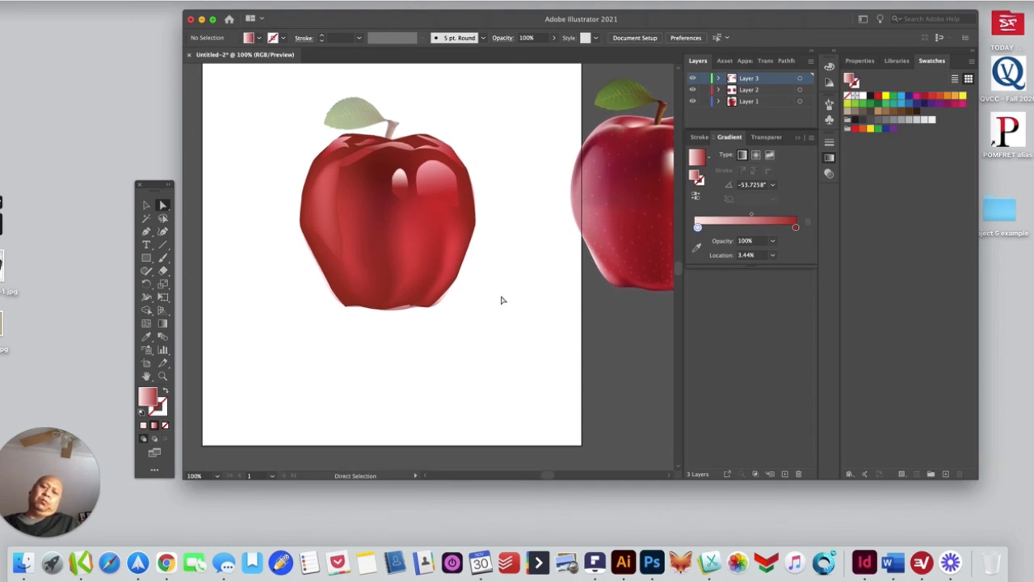
scroll(501, 297, up, 2)
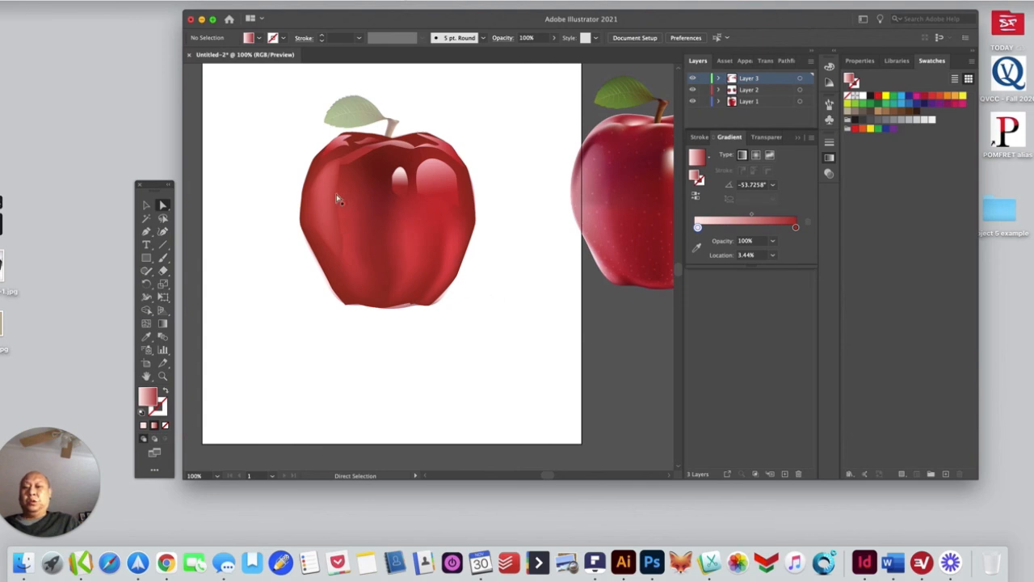
click(335, 189)
click(338, 184)
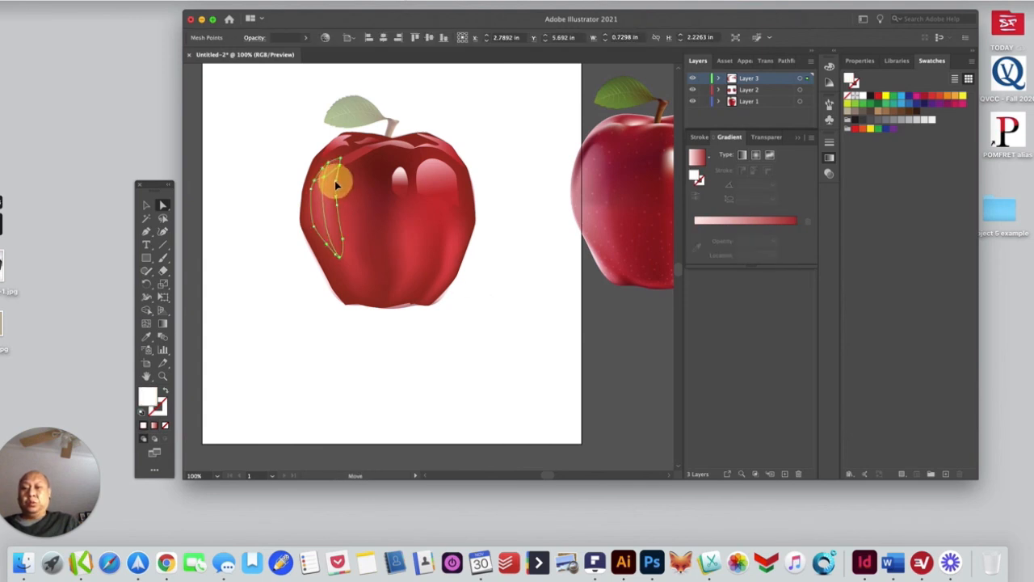
click(340, 168)
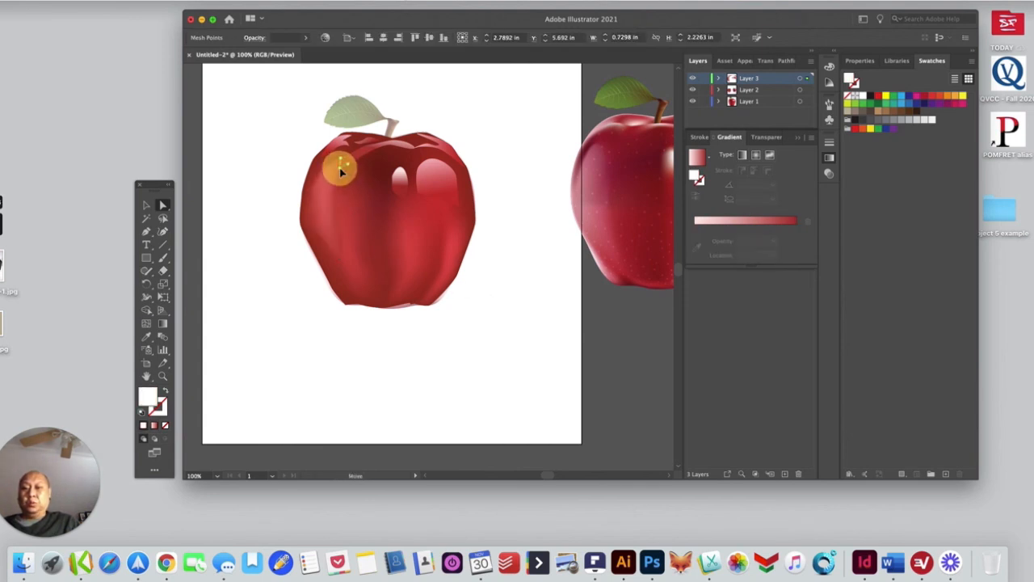
click(339, 168)
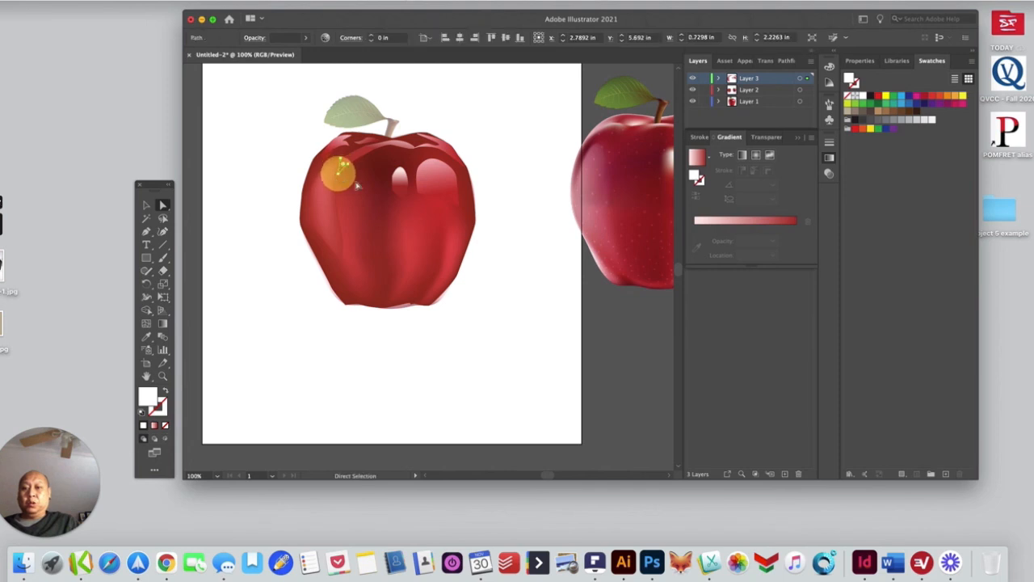
click(510, 257)
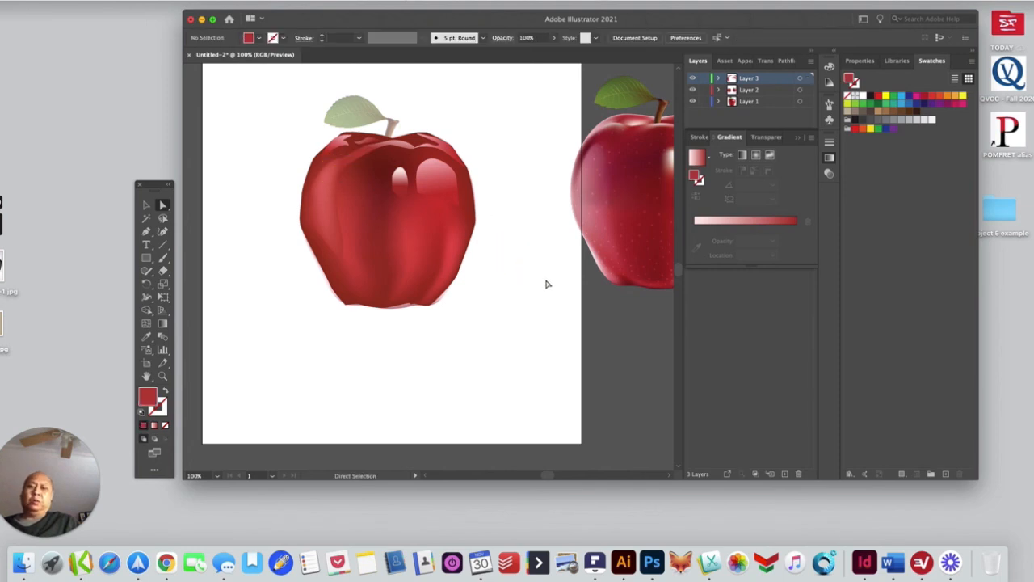
scroll(533, 279, down, 1)
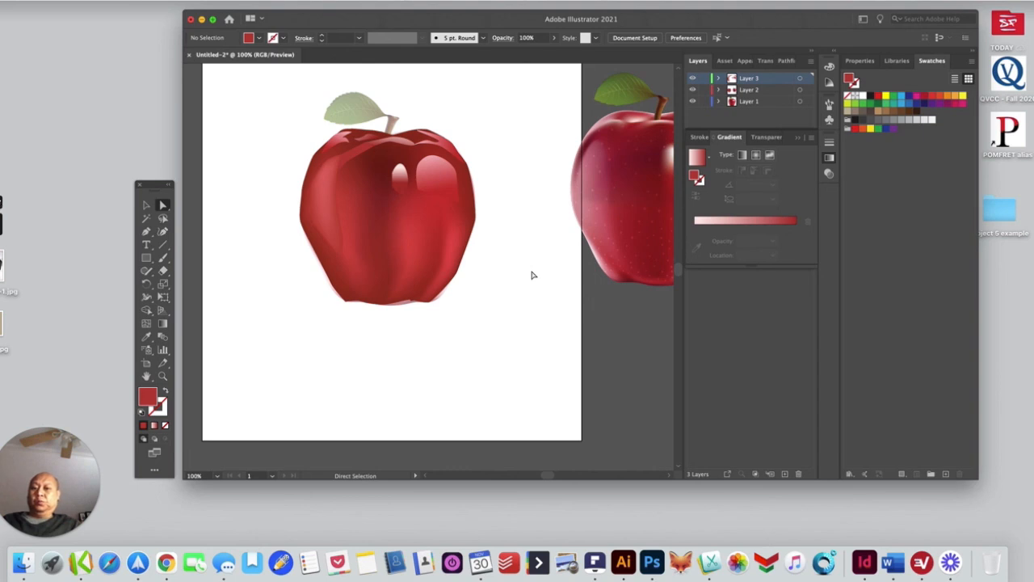
Recolor a mesh point on the left side of the apple body with a slightly darker red, and deselect the mesh
click(364, 201)
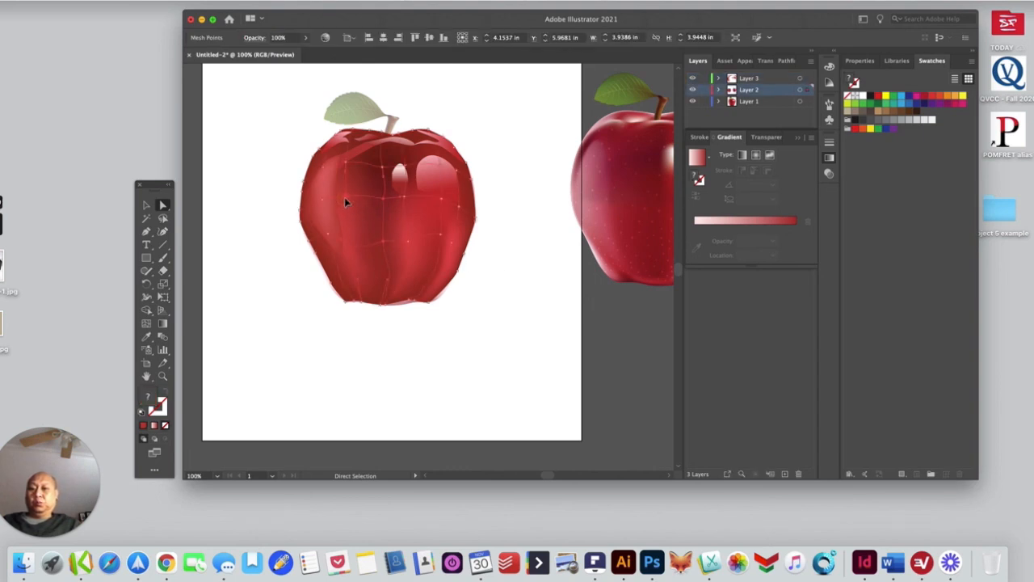
click(323, 213)
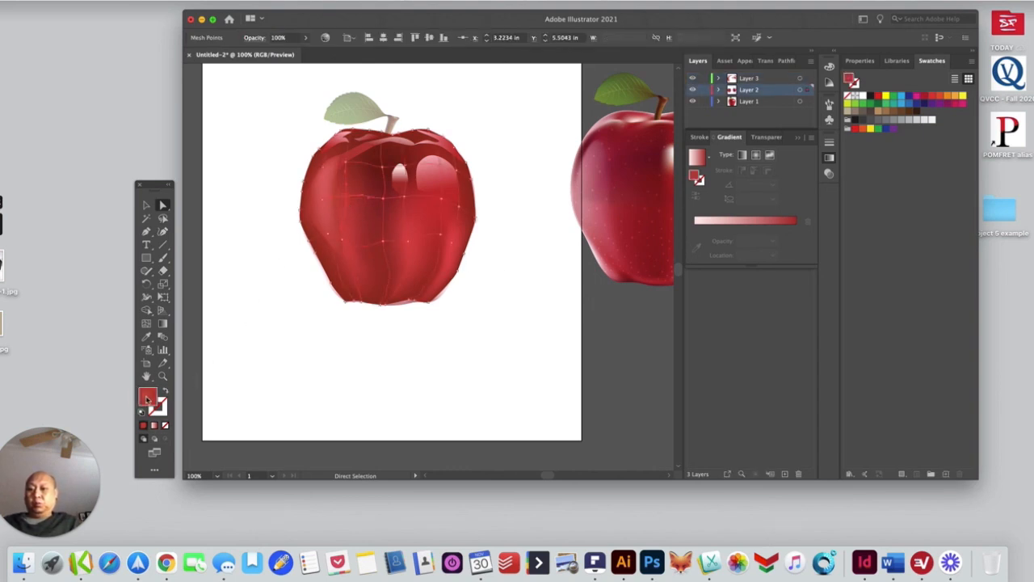
double_click(147, 397)
click(574, 348)
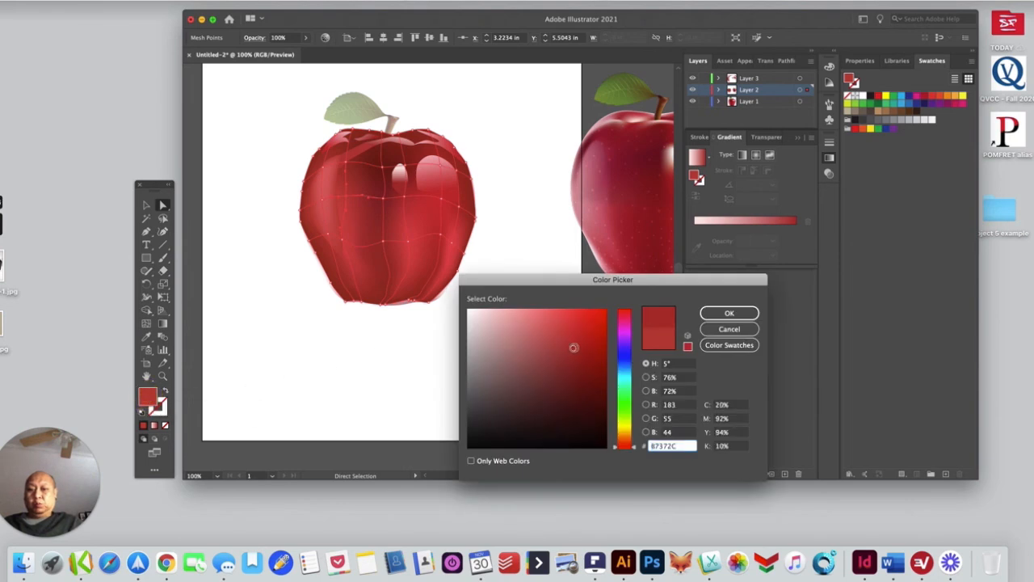
click(721, 314)
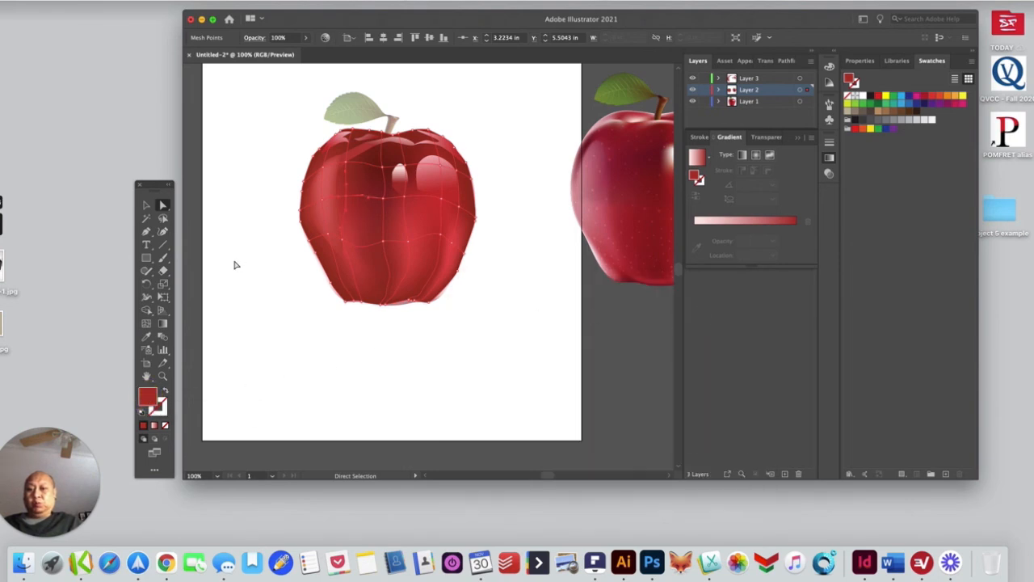
click(163, 218)
click(256, 286)
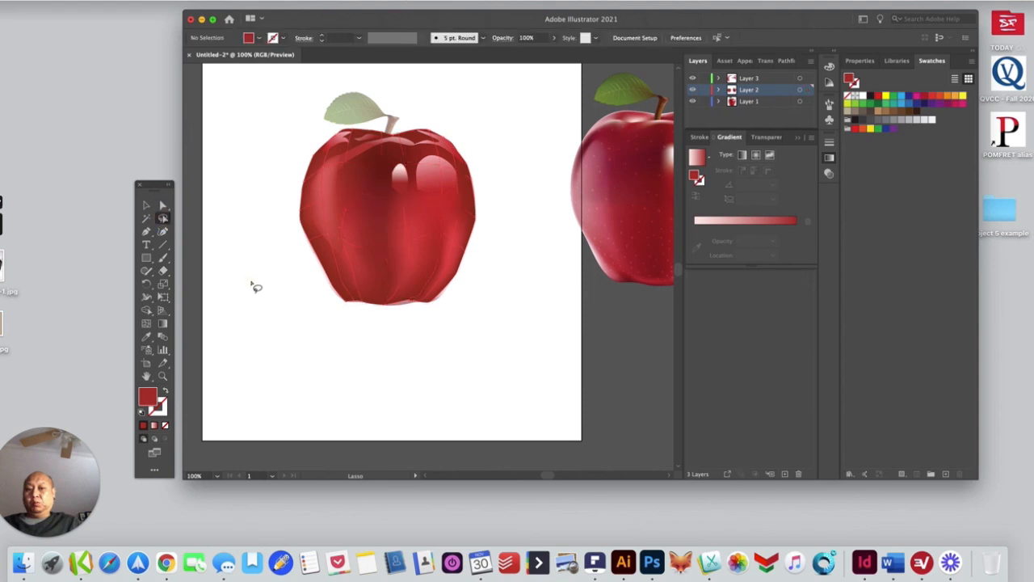
scroll(464, 340, down, 3)
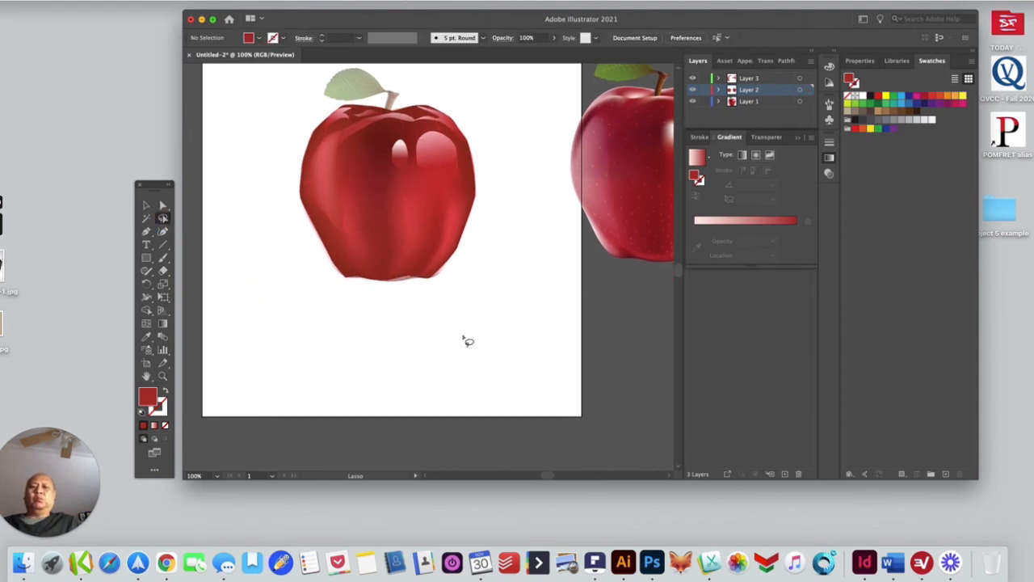
scroll(466, 334, up, 3)
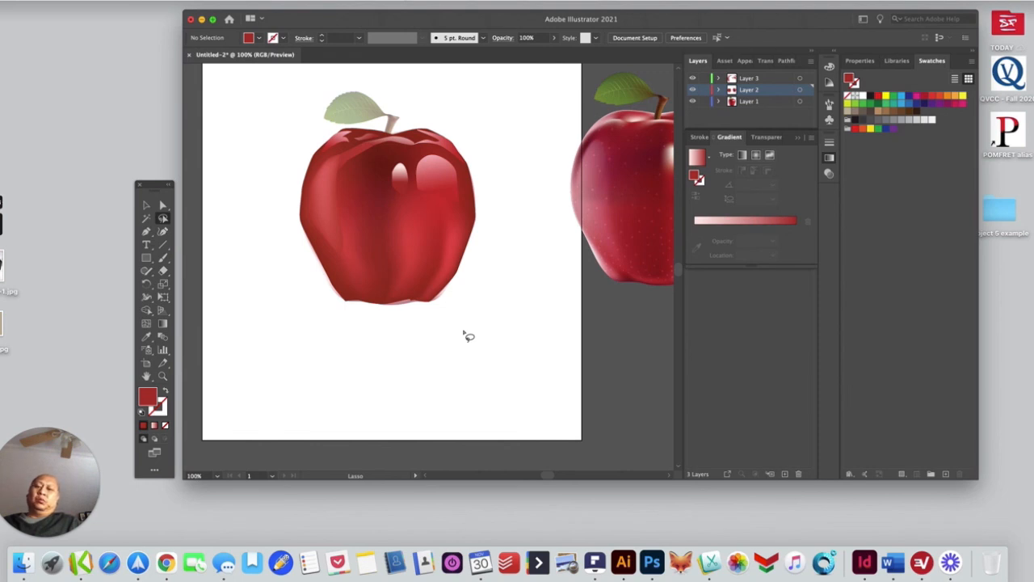
Draw a wide solid red rectangle on the blank artboard area above the apple's leaf
click(163, 377)
click(409, 266)
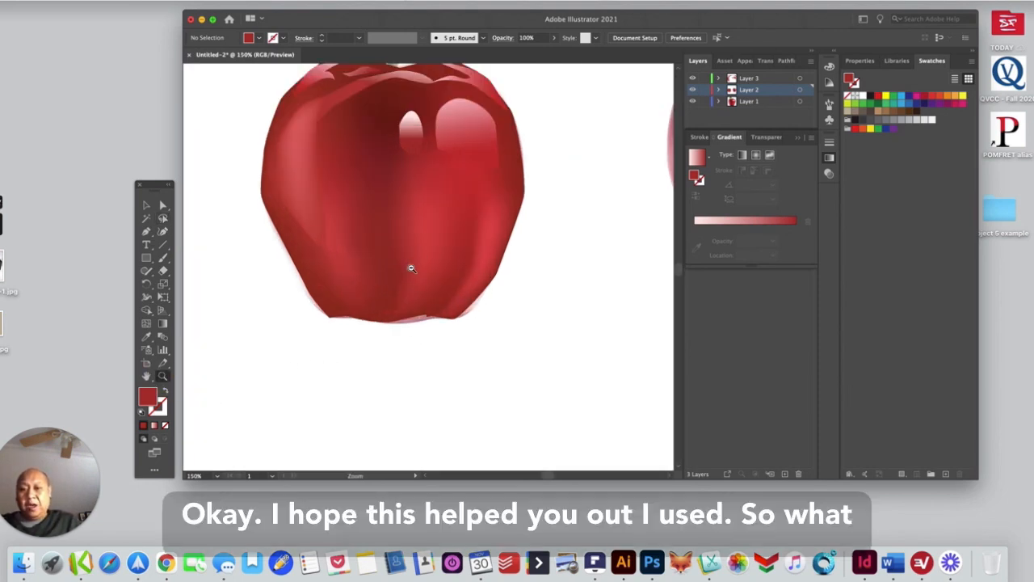
alt+click(411, 268)
alt+click(467, 230)
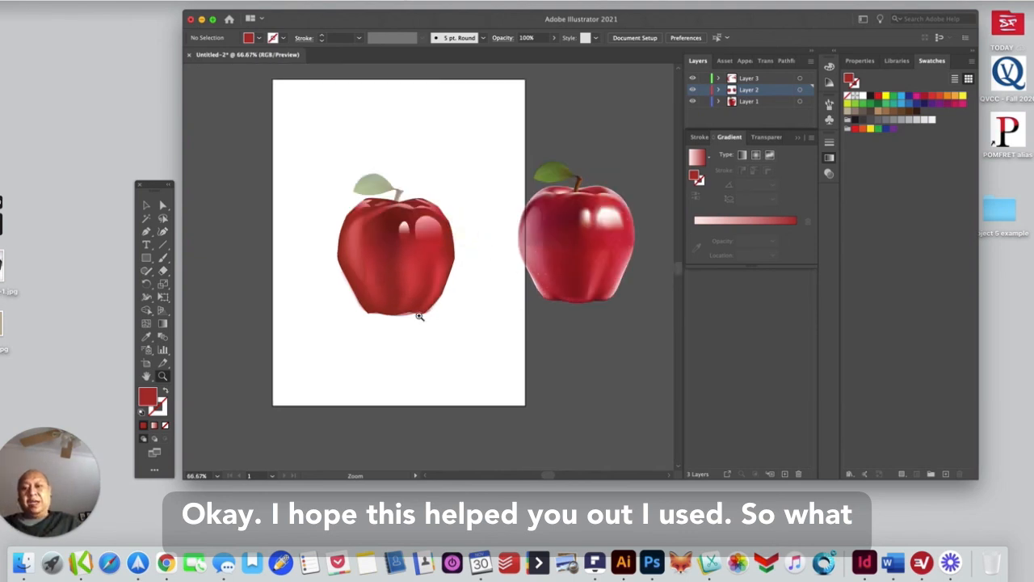
click(147, 258)
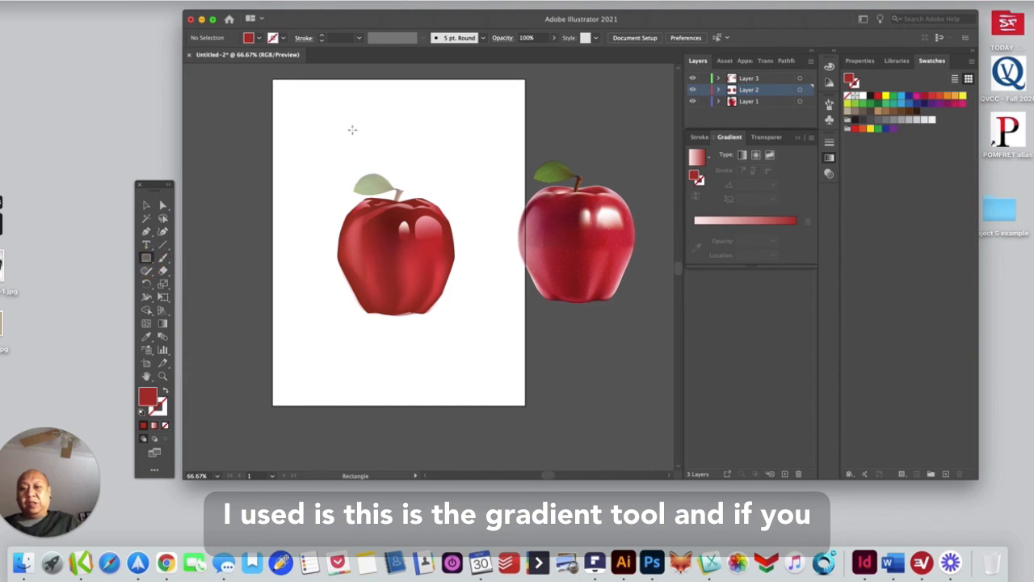
drag(327, 111, 442, 151)
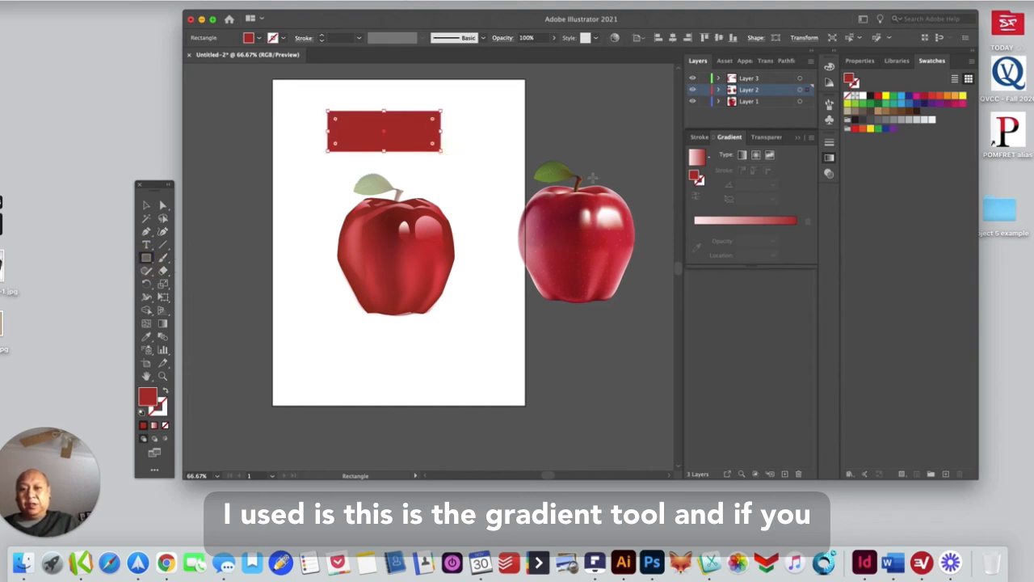
Fill the rectangle with a linear gradient and recolor its end stop tan with RGB 200, 180, 147
click(697, 158)
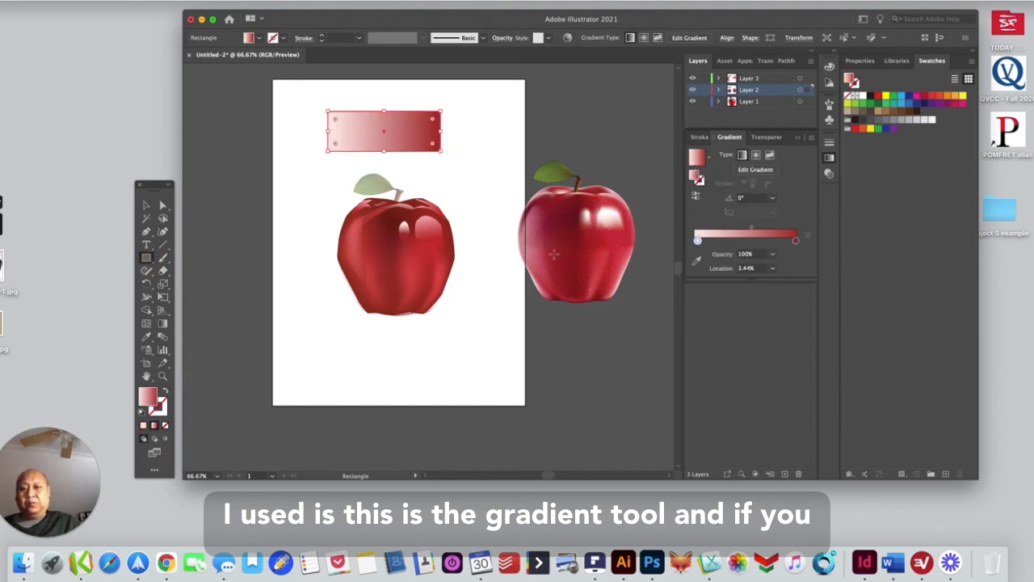
double_click(796, 241)
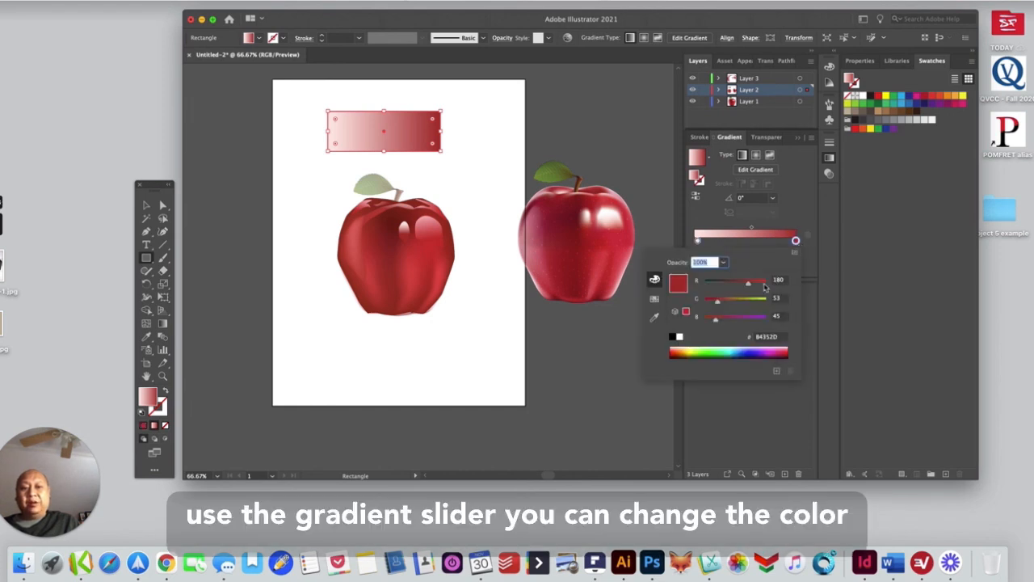
click(765, 284)
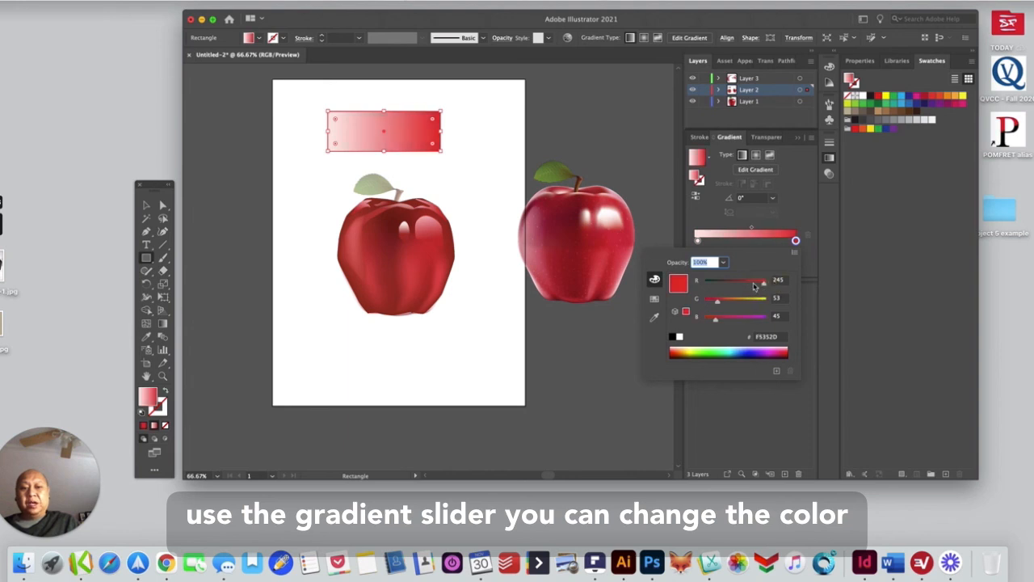
click(754, 281)
click(748, 300)
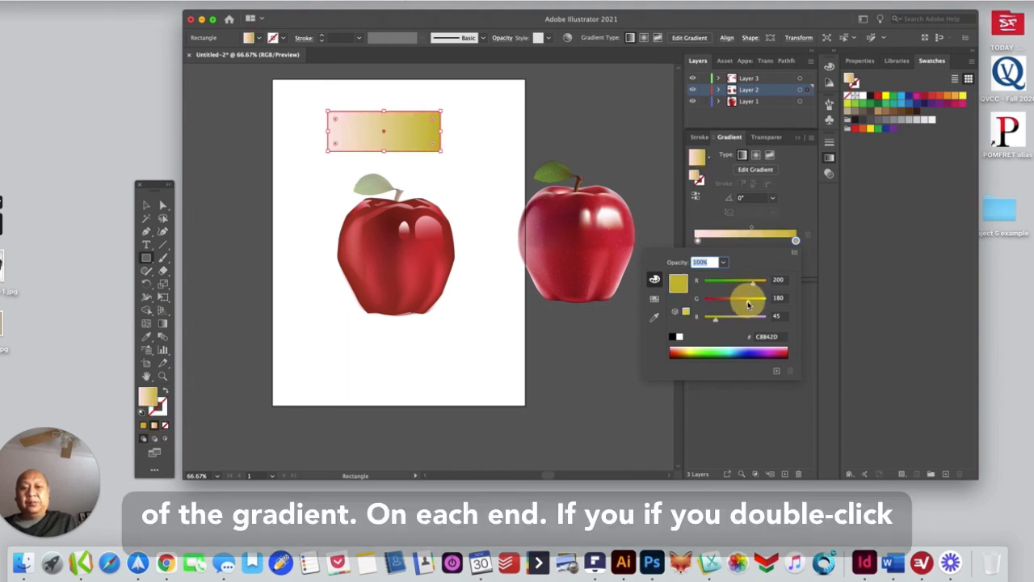
click(741, 320)
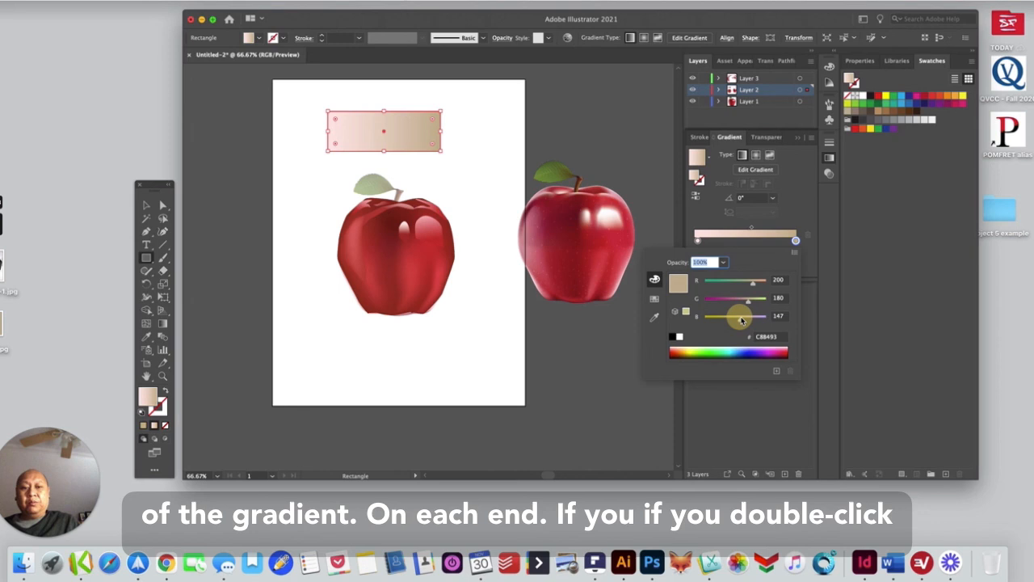
Recolor the gradient's pale pink starting stop turquoise by lowering its red value to 112
double_click(699, 242)
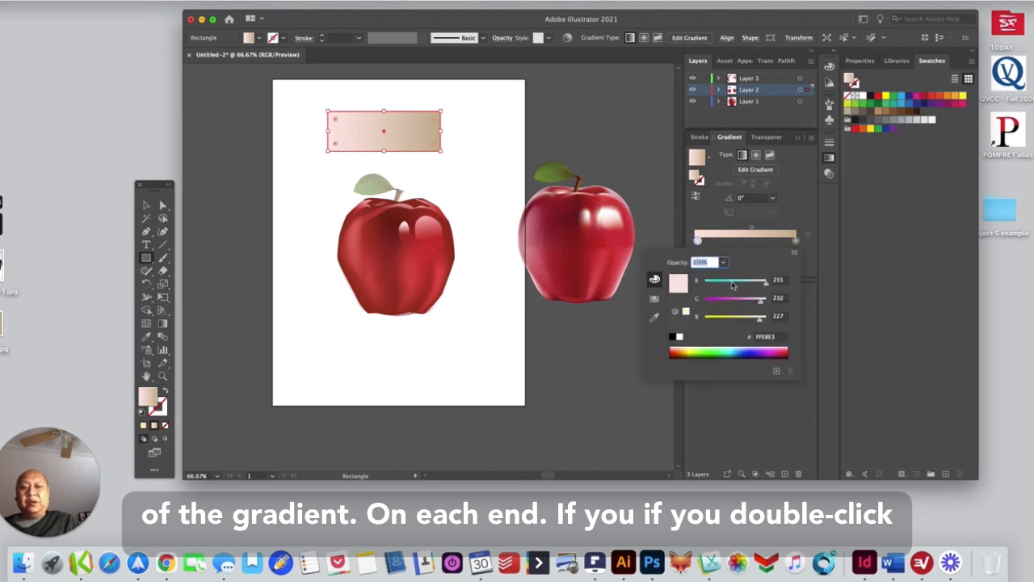
click(732, 282)
double_click(699, 242)
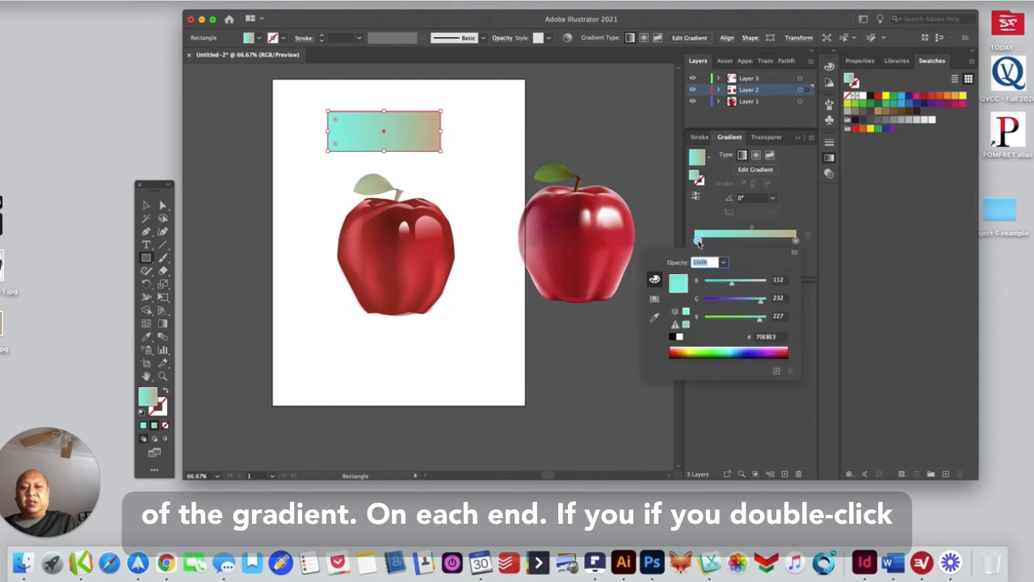
double_click(796, 241)
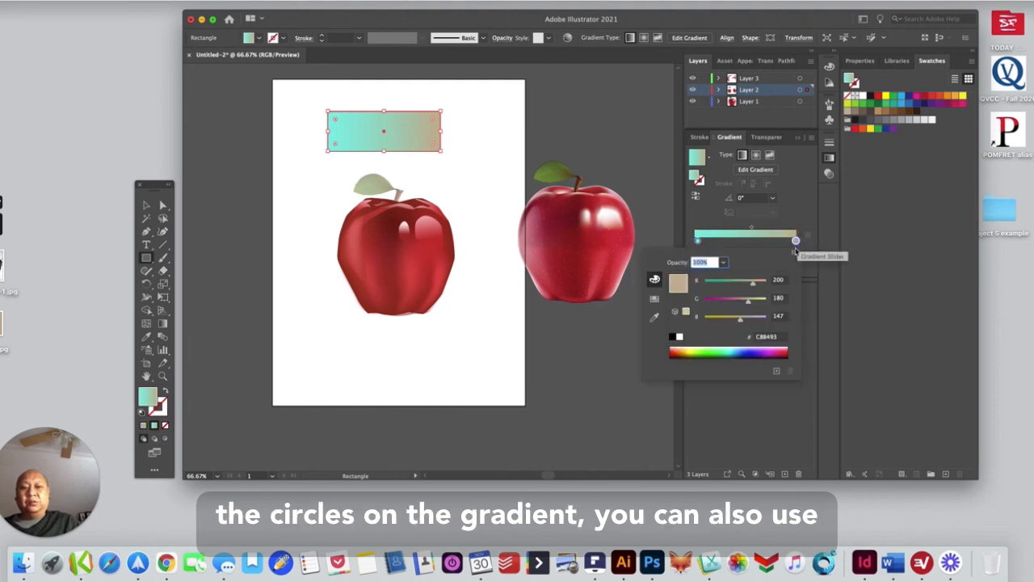
With the Gradient tool, duplicate the tan end stop at about 75% and recolor the copy green with RGB 90, 217, 147
click(163, 326)
click(163, 326)
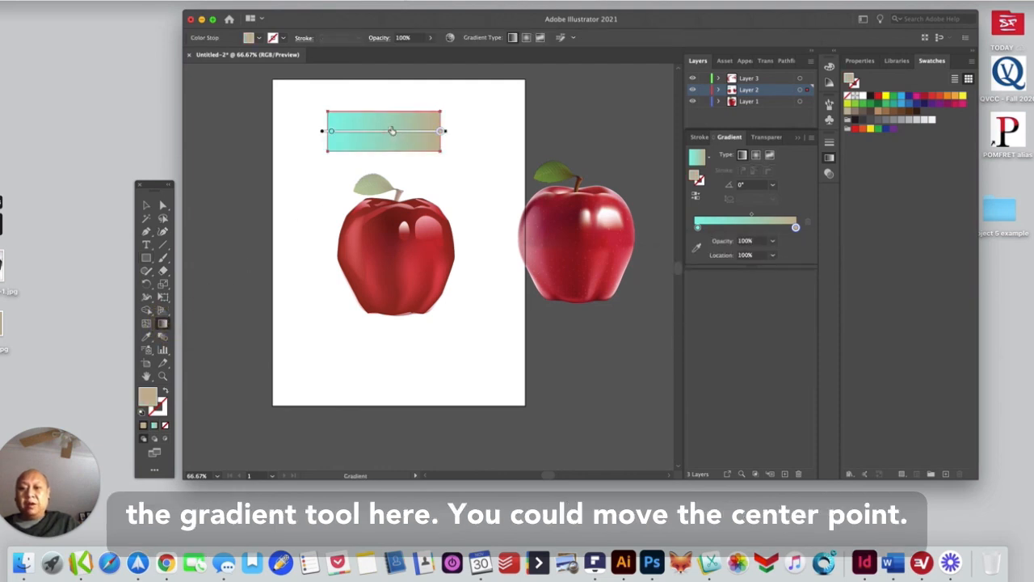
mouse_move(392, 131)
mouse_down()
mouse_move(365, 133)
mouse_move(393, 135)
mouse_up()
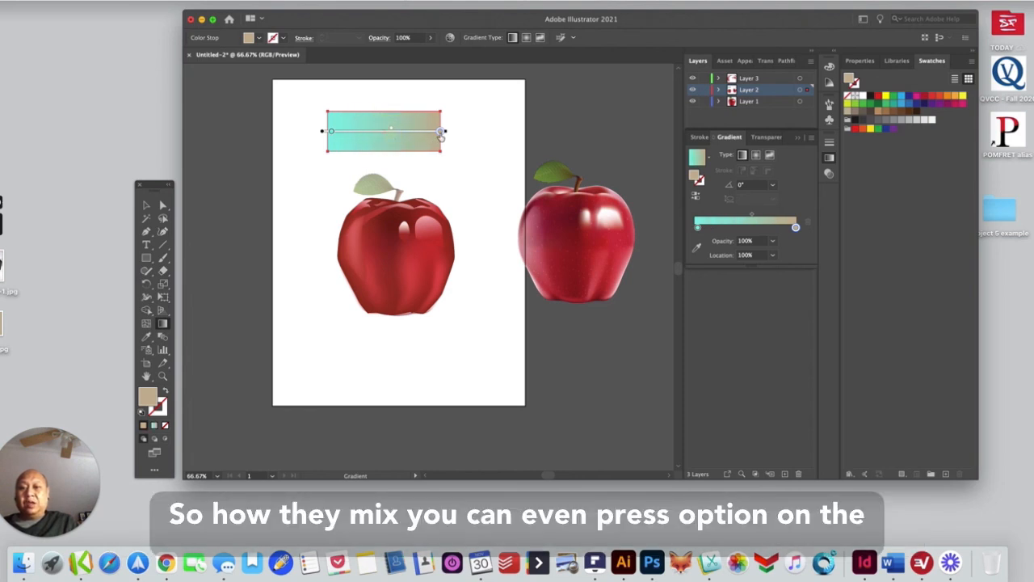
click(440, 134)
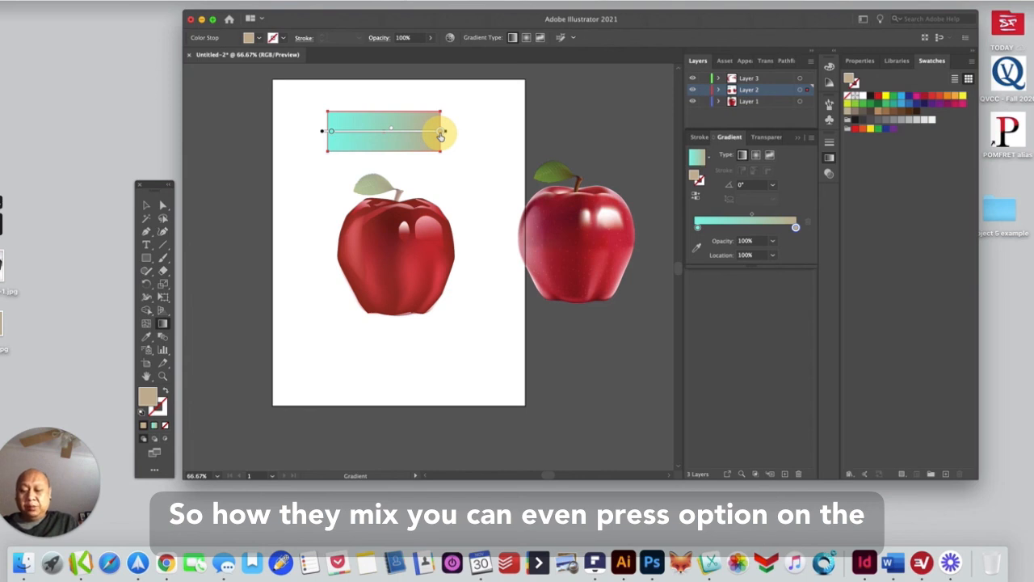
drag(440, 135, 413, 135)
double_click(412, 133)
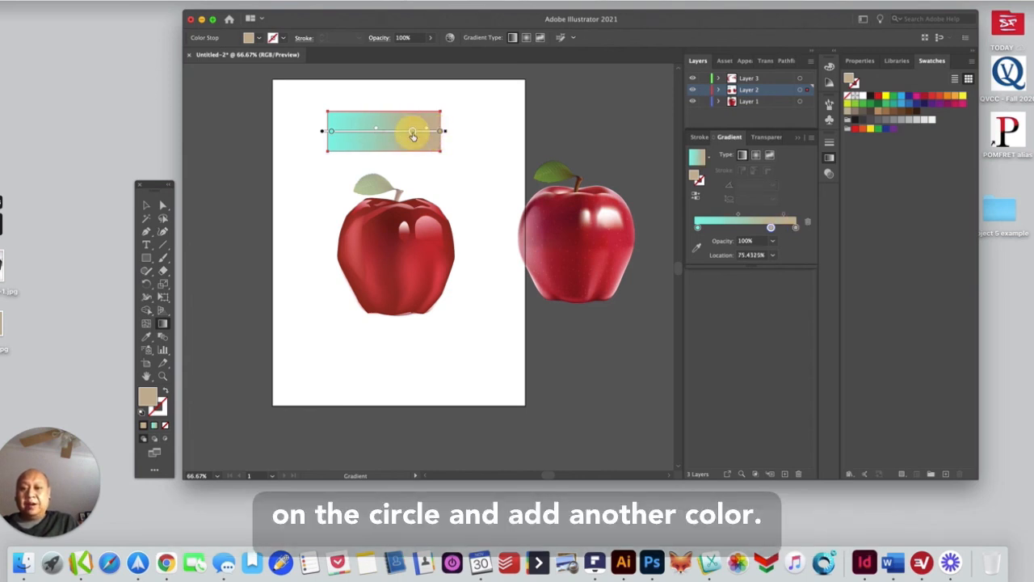
click(344, 173)
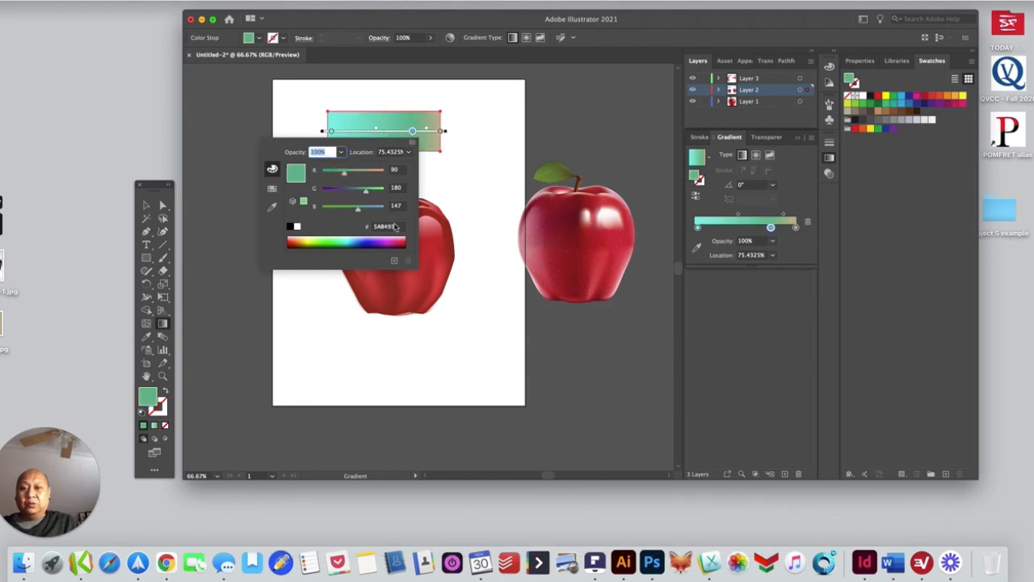
click(376, 190)
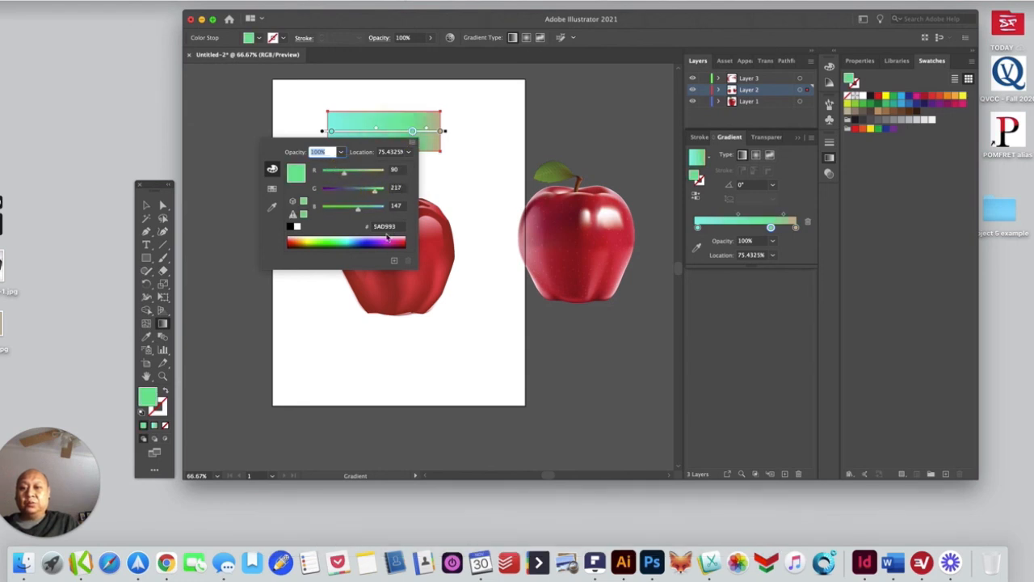
click(456, 186)
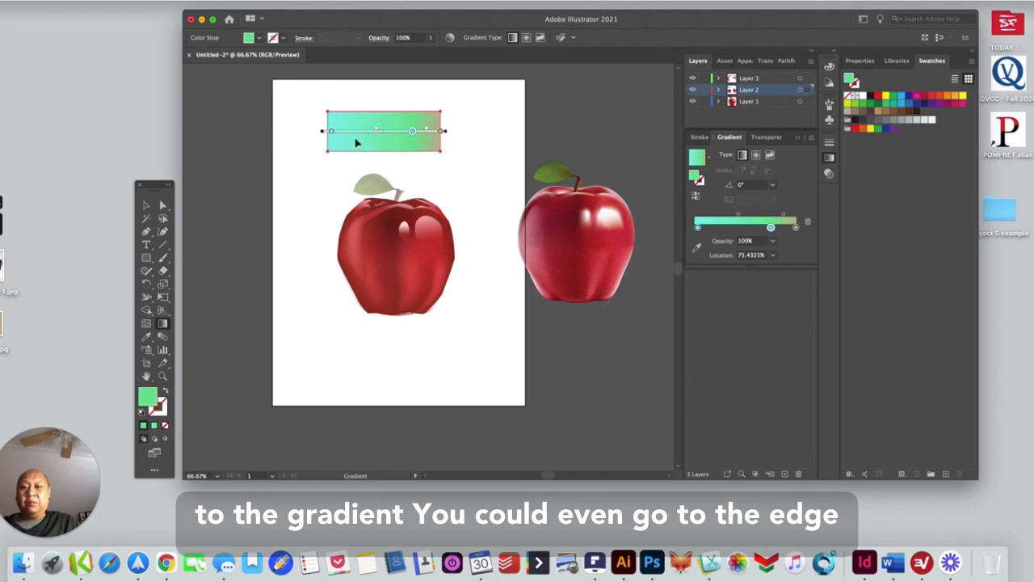
Shift the turquoise stop inward to about 16%, and reshape the gradient into a shorter diagonal at about -22°
drag(331, 136, 346, 132)
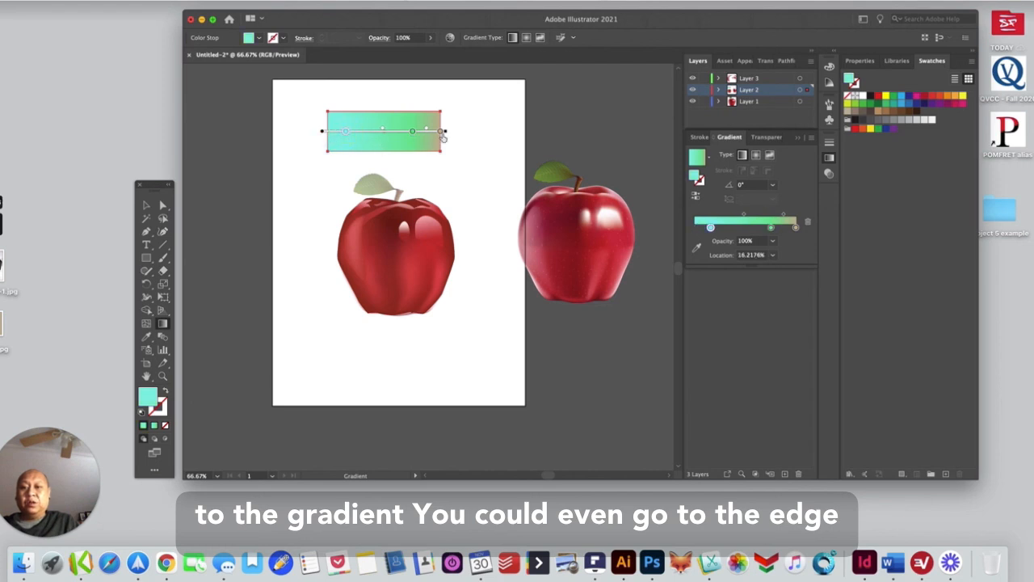
mouse_move(449, 129)
mouse_down()
mouse_move(429, 172)
mouse_move(388, 132)
mouse_move(353, 127)
mouse_move(336, 111)
mouse_up()
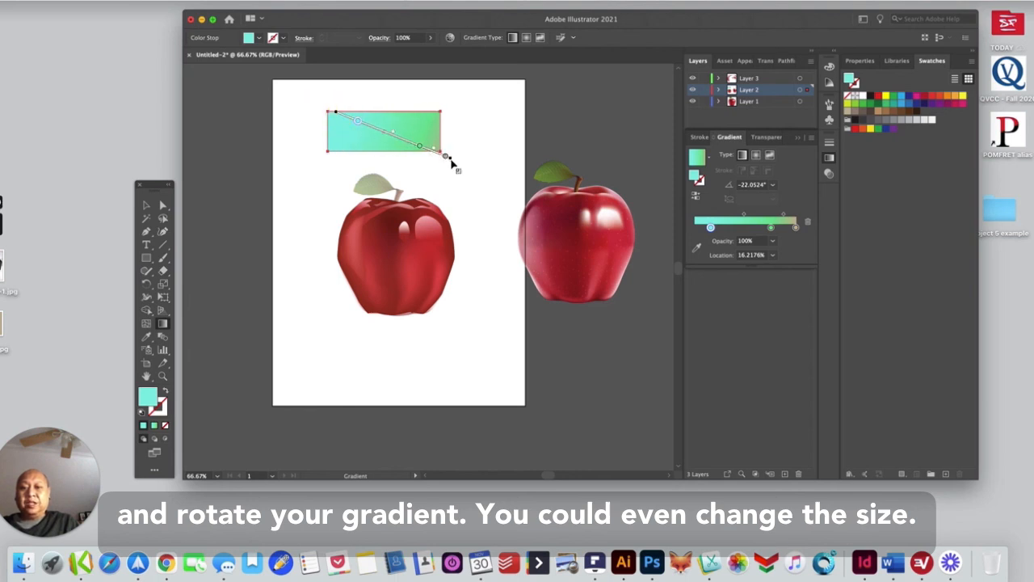
mouse_move(450, 163)
mouse_down()
mouse_move(502, 181)
mouse_move(385, 143)
mouse_move(458, 174)
mouse_move(411, 157)
mouse_move(426, 161)
mouse_up()
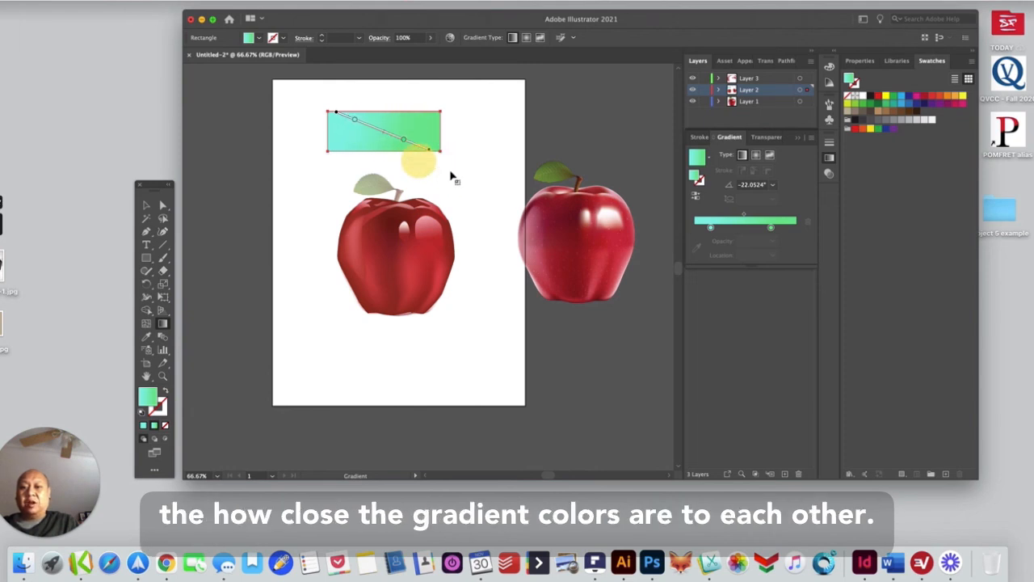